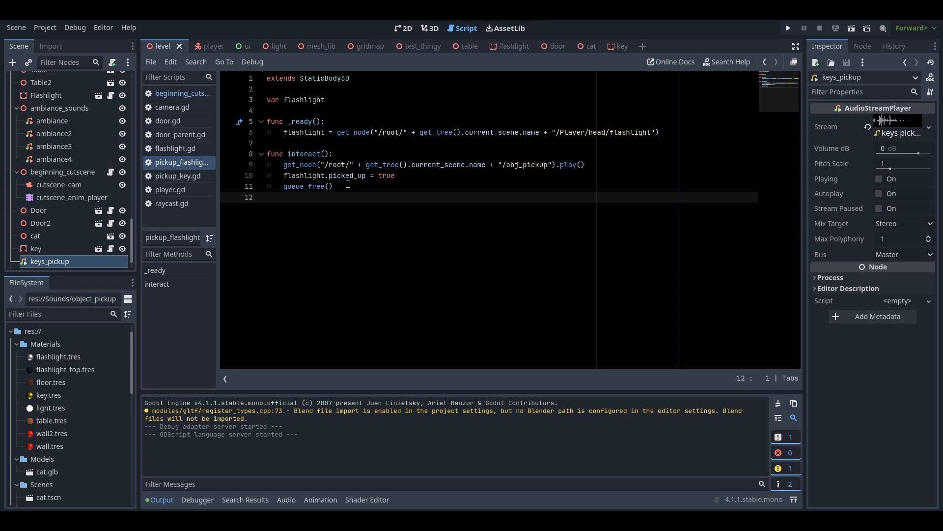
pyautogui.click(348, 188)
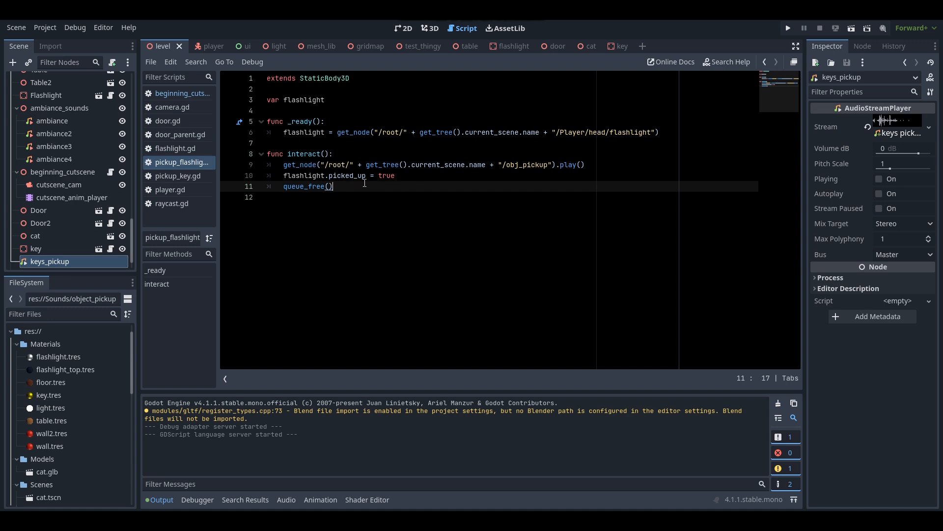
pyautogui.click(361, 165)
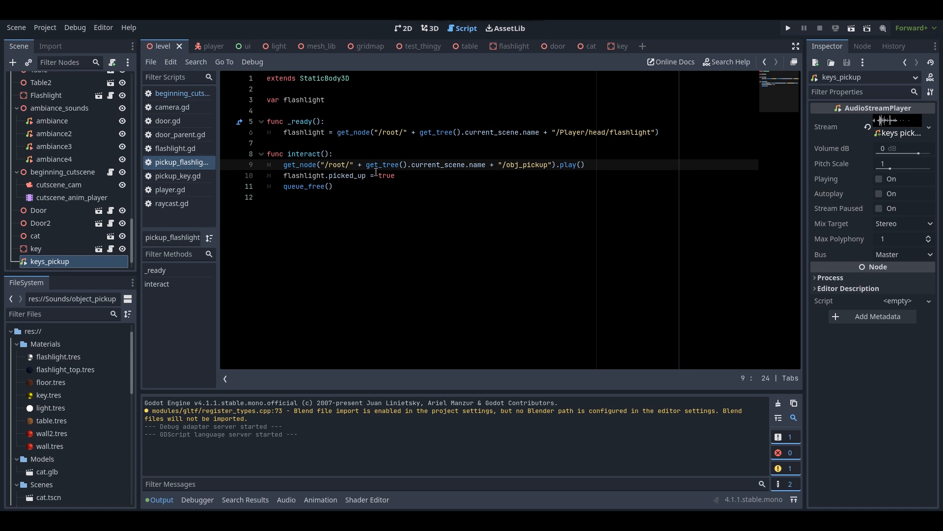
pyautogui.click(368, 176)
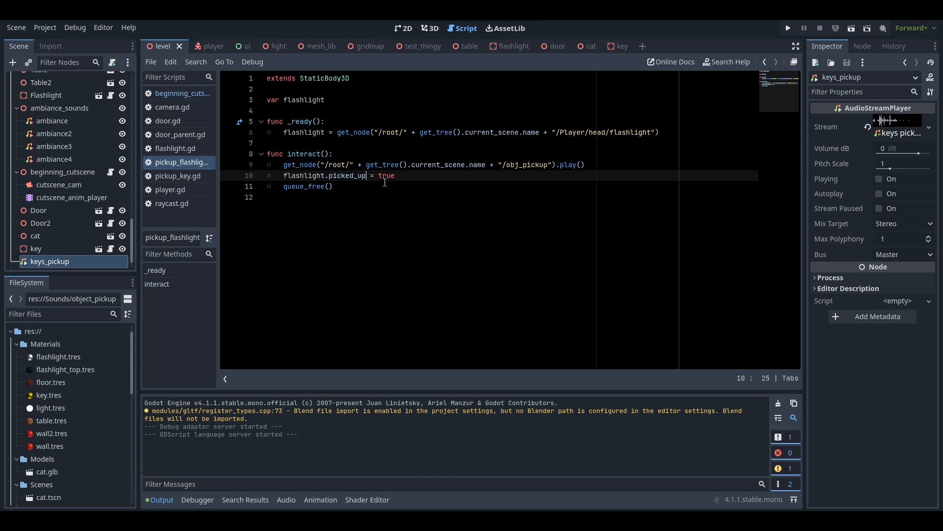
pyautogui.click(367, 189)
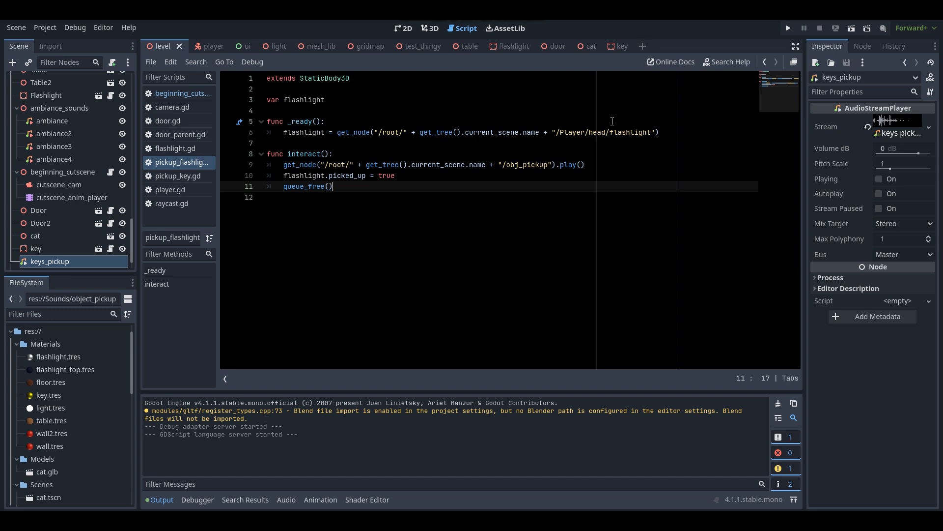
# Create a new scene with a 3D Scene root node and rename the root to Paper
pyautogui.click(643, 46)
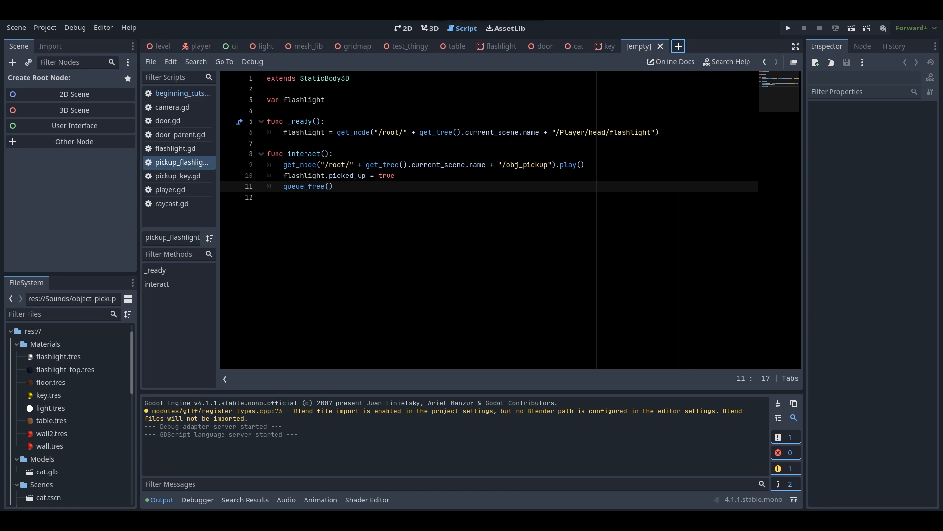
pyautogui.click(66, 109)
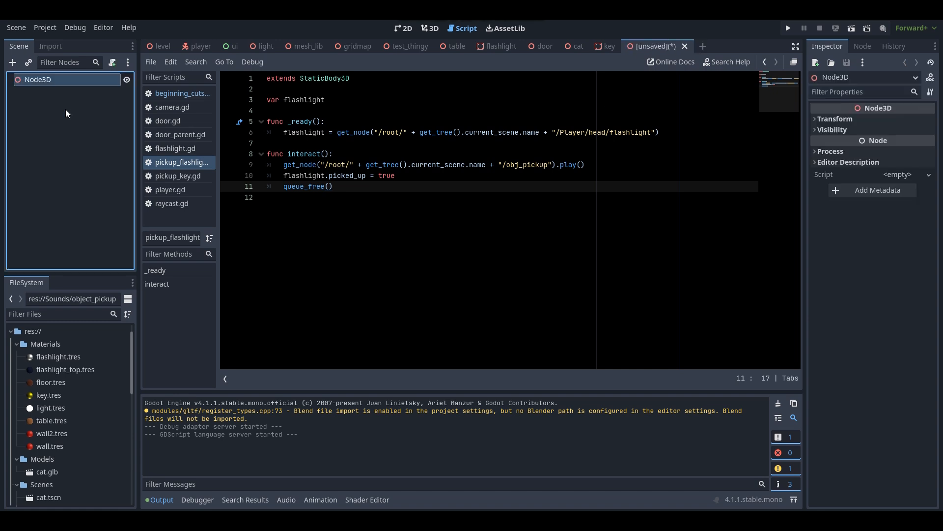
pyautogui.doubleClick(69, 83)
pyautogui.write('Paper')
pyautogui.press('Return')
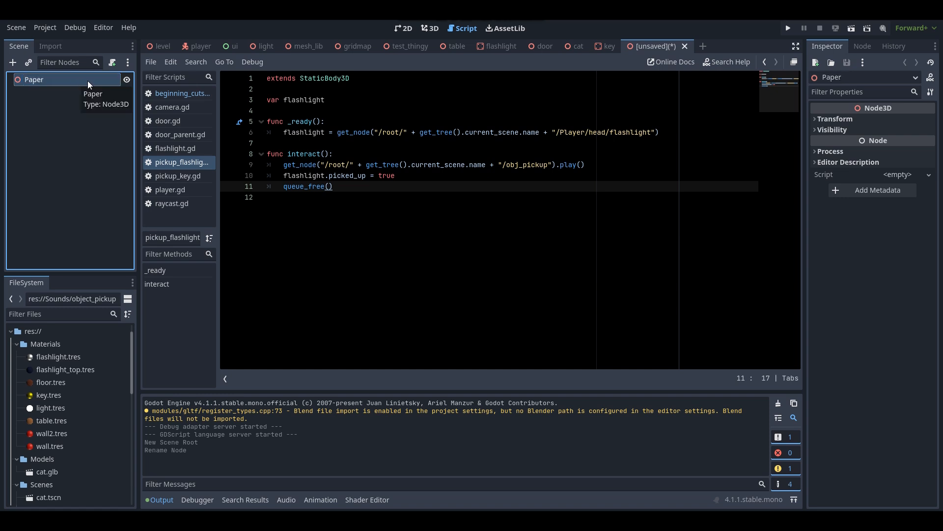
# Switch the editor to the 3D workspace
pyautogui.rightClick(87, 80)
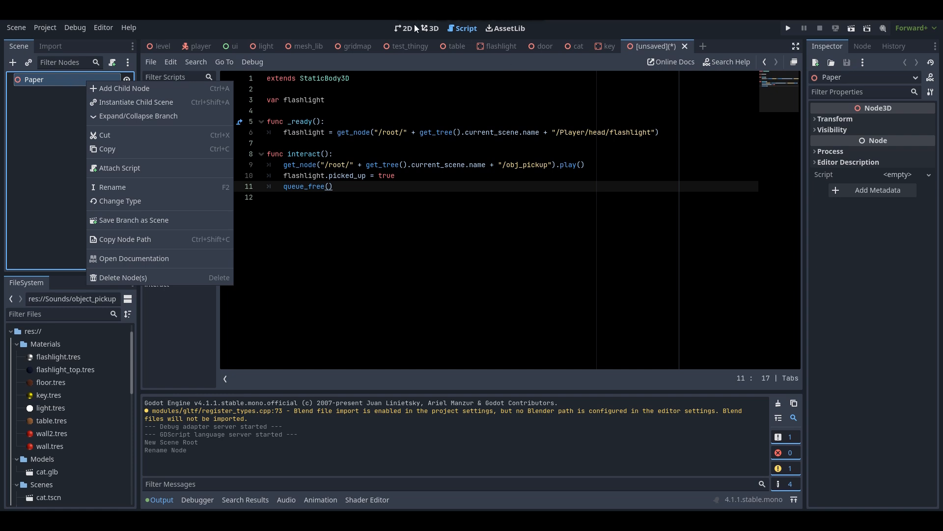
pyautogui.click(433, 31)
pyautogui.click(427, 28)
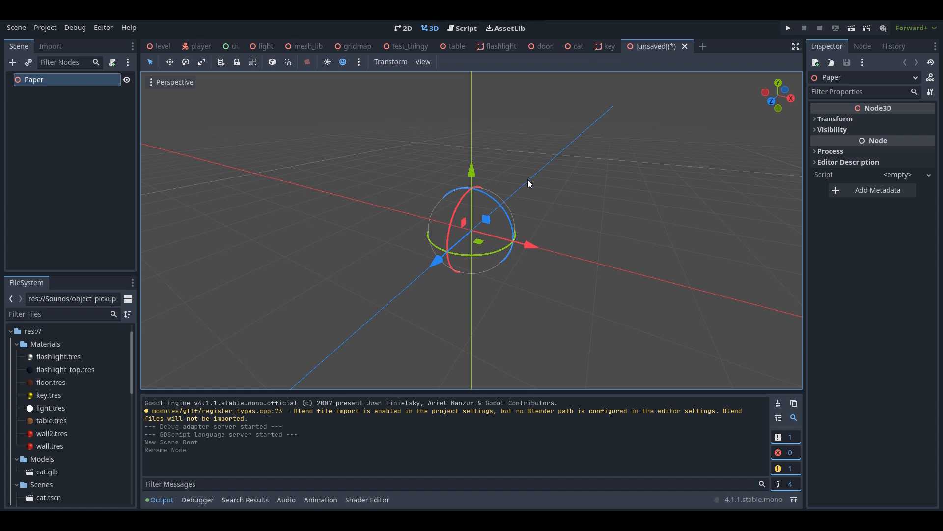
pyautogui.click(407, 28)
pyautogui.click(431, 30)
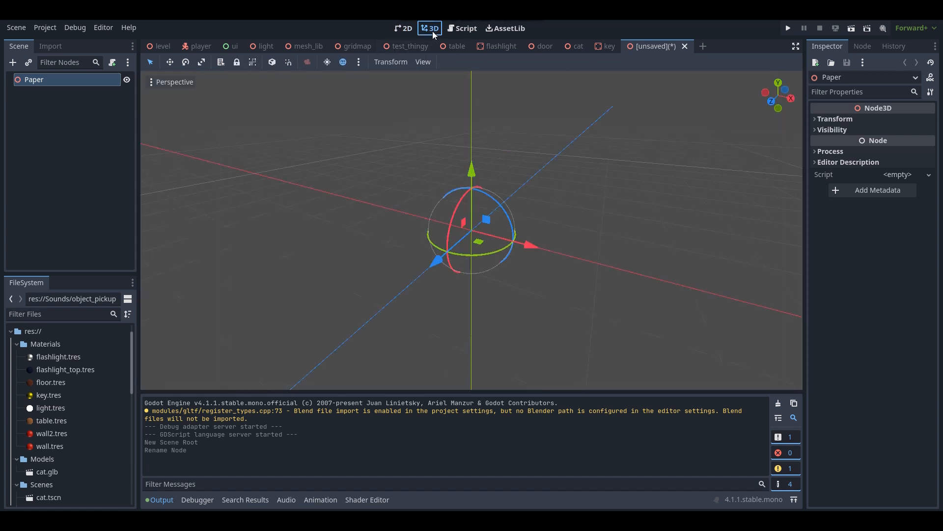
pyautogui.click(461, 30)
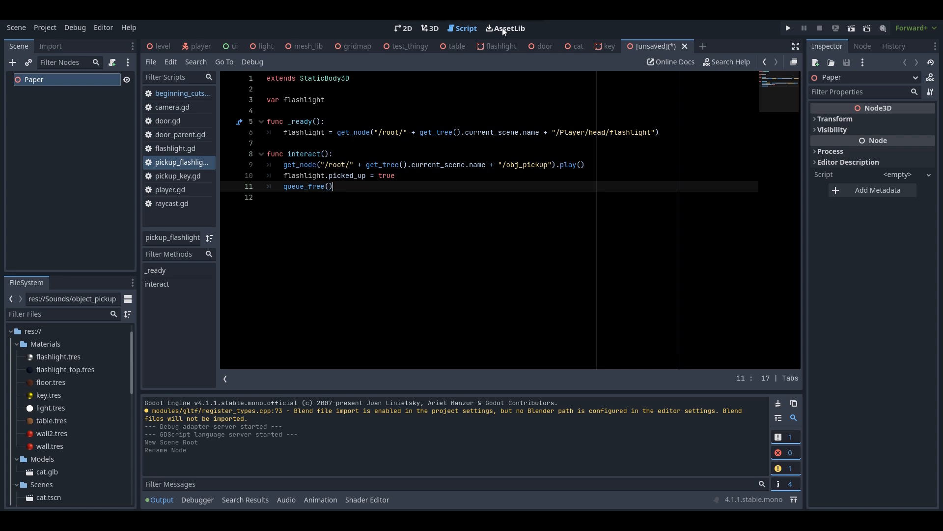
pyautogui.click(429, 28)
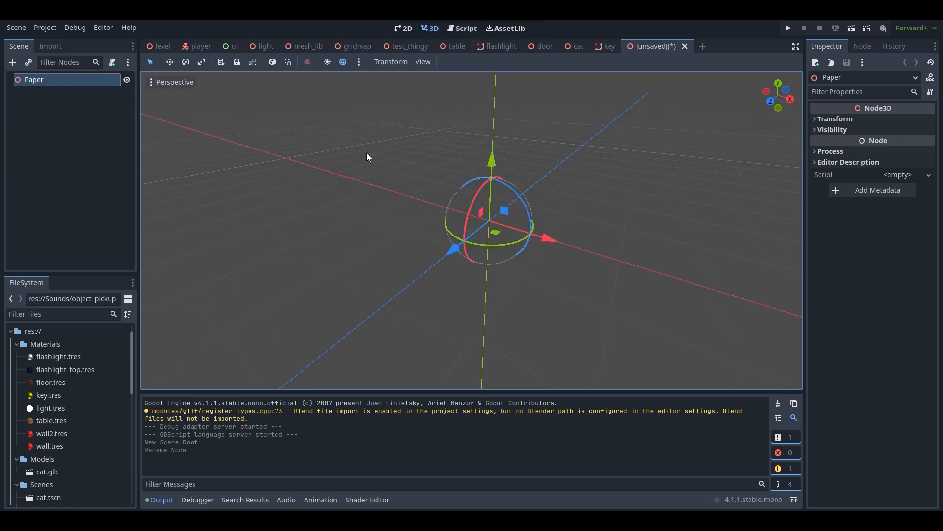
# Change the Paper root node's type to StaticBody3D
pyautogui.rightClick(43, 81)
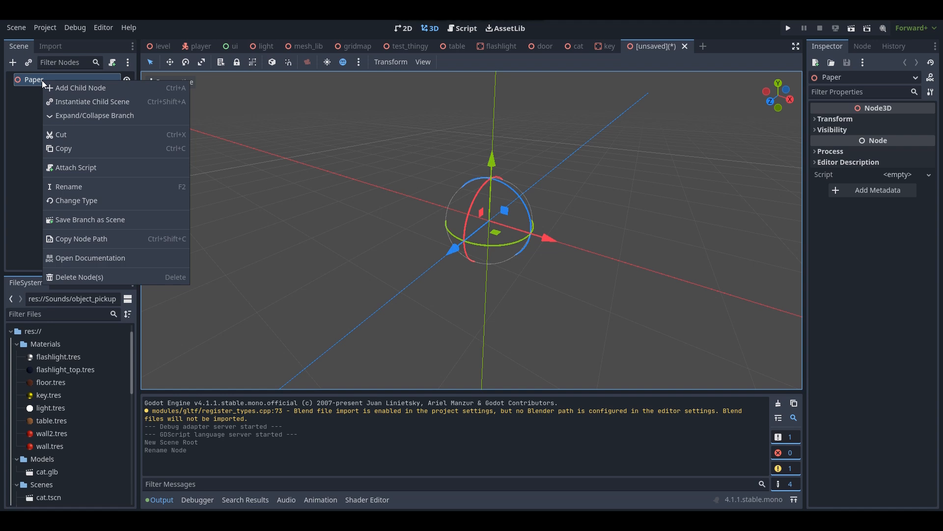
pyautogui.click(90, 201)
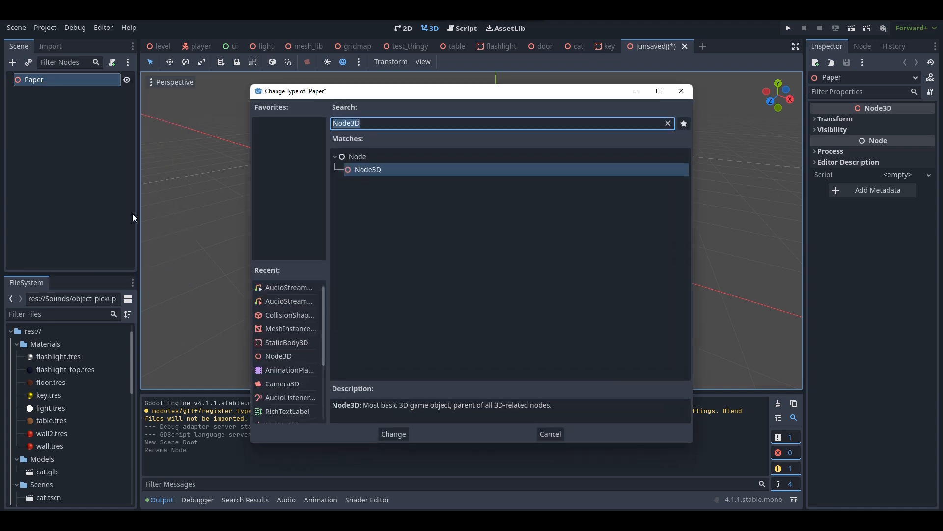
pyautogui.write('stat')
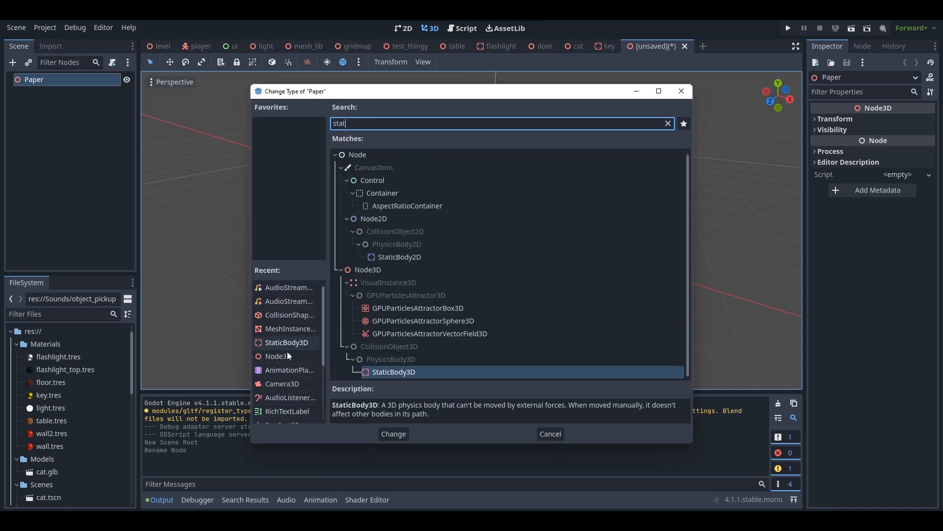
pyautogui.doubleClick(406, 372)
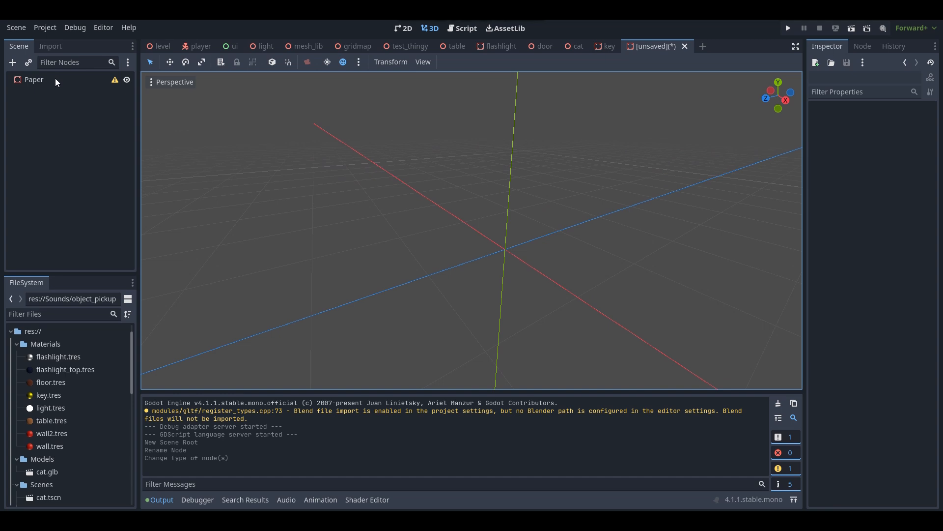
# Add a MeshInstance3D child node to the Paper node
pyautogui.doubleClick(55, 78)
pyautogui.rightClick(57, 79)
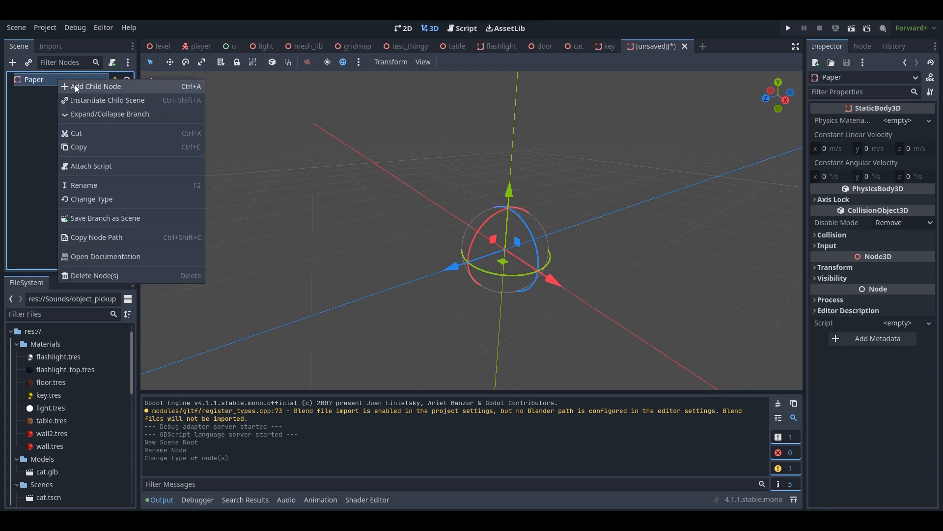
pyautogui.click(75, 85)
pyautogui.write('mesh')
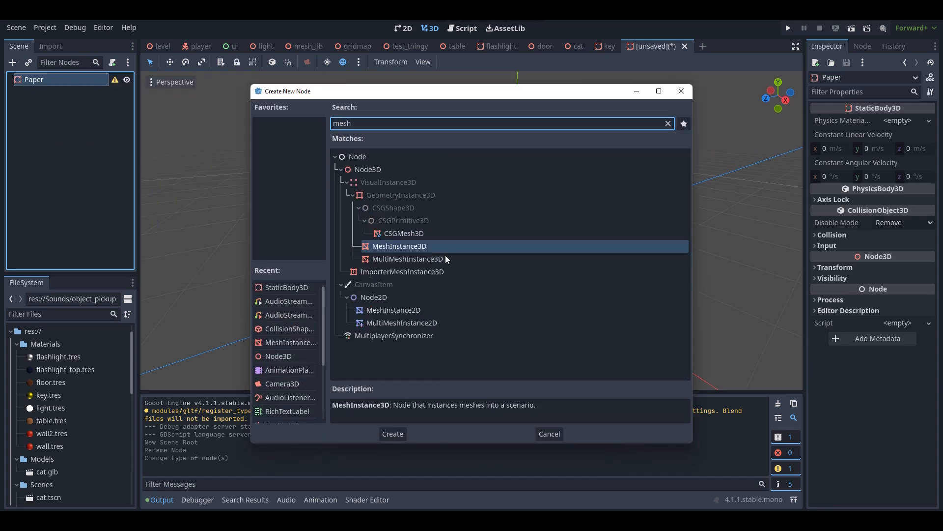
pyautogui.doubleClick(420, 244)
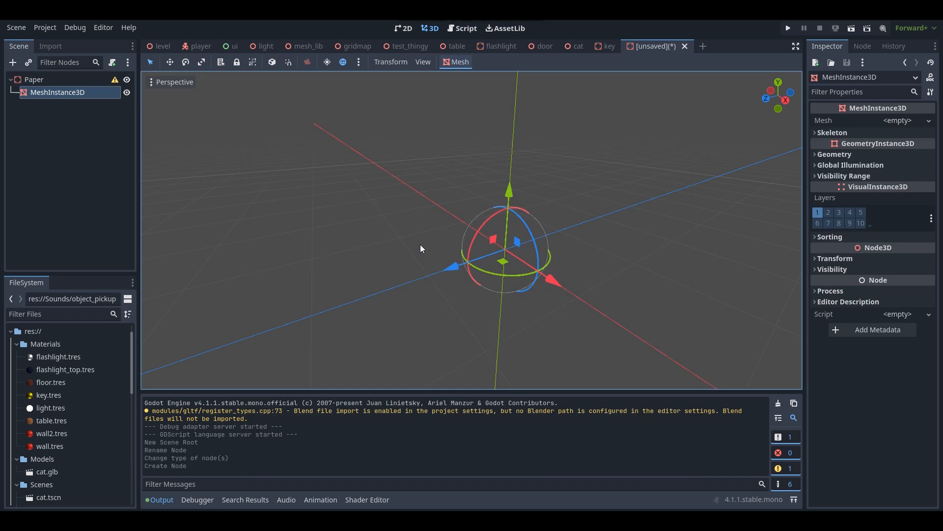
# Assign a new QuadMesh to the MeshInstance3D node's mesh property
pyautogui.click(895, 122)
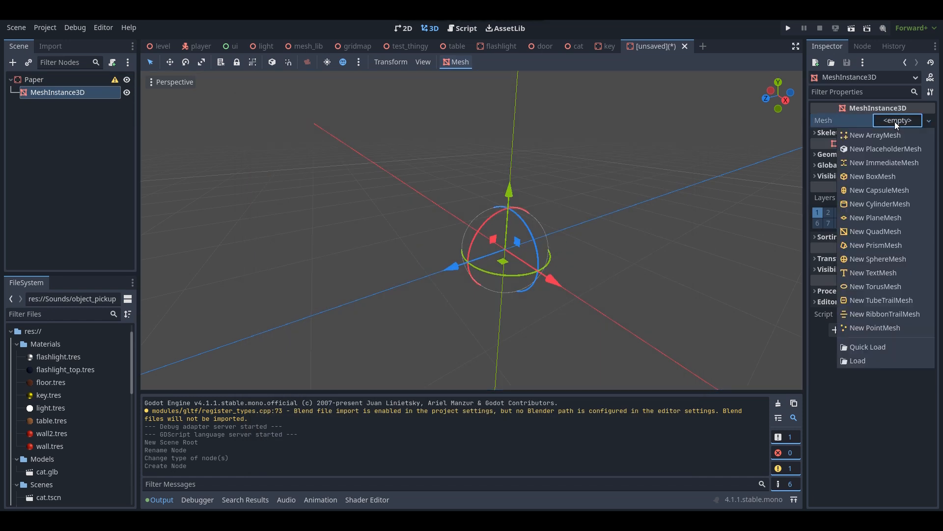
pyautogui.click(881, 232)
pyautogui.moveTo(427, 284); pyautogui.dragTo(472, 267, button='right')
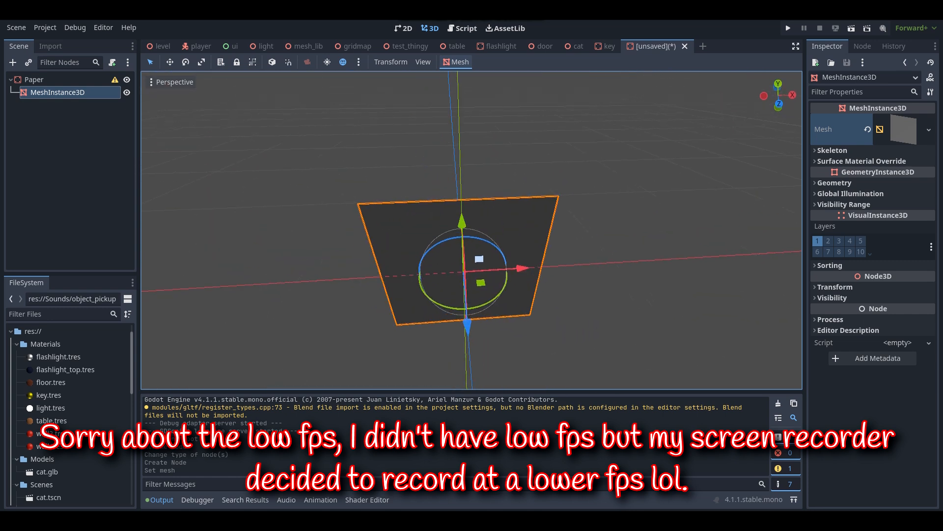
# Set the MeshInstance3D's X rotation to -90° so the quad lies flat and faces up
pyautogui.click(866, 288)
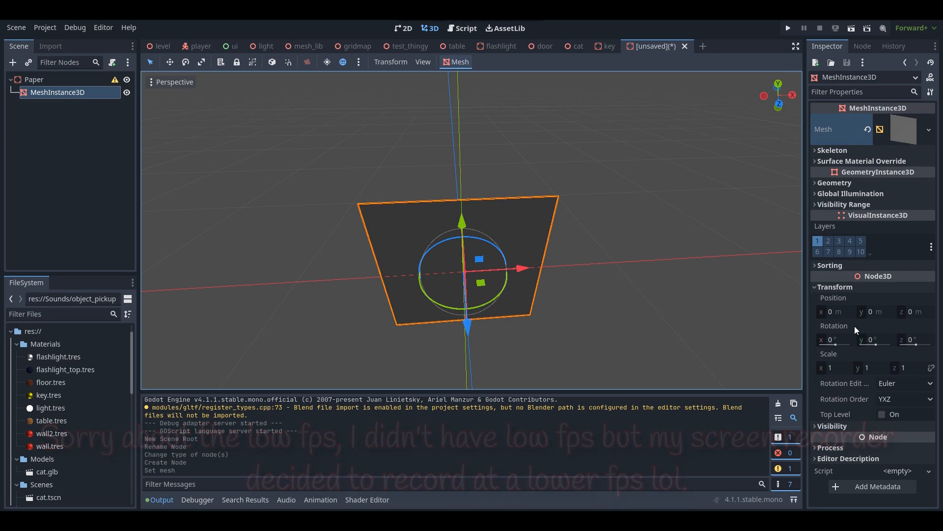
pyautogui.click(839, 337)
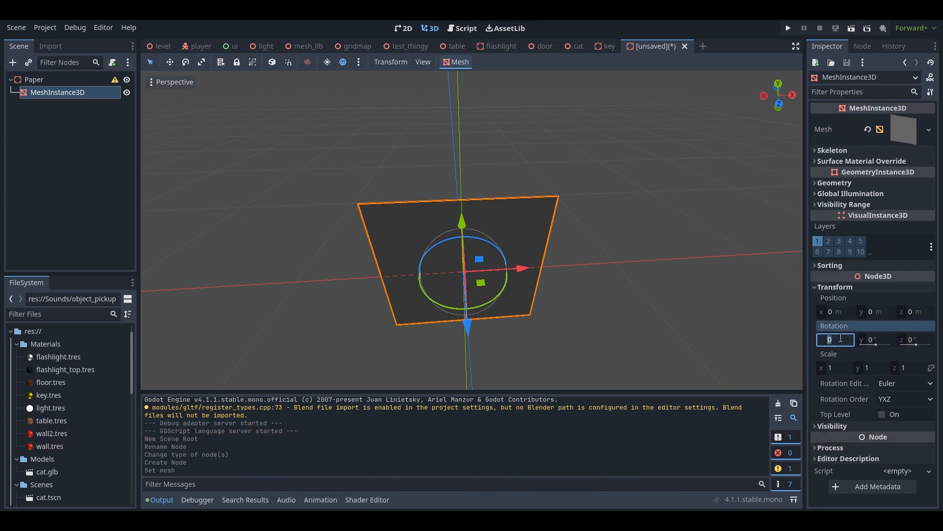
pyautogui.write('90')
pyautogui.press('Return')
pyautogui.click(841, 339)
pyautogui.write('-')
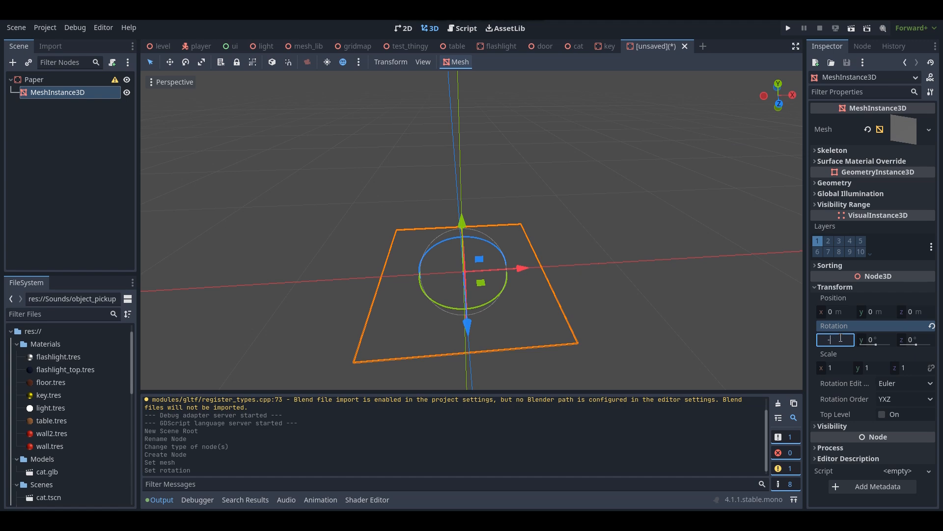
pyautogui.write('90')
pyautogui.press('Return')
# Narrow the quad along its X axis with the scale tool to a scale of about 0.743
pyautogui.press('d')
pyautogui.moveTo(471, 265); pyautogui.dragTo(470, 310, button='right')
pyautogui.press('w')
pyautogui.press('a')
pyautogui.press('s')
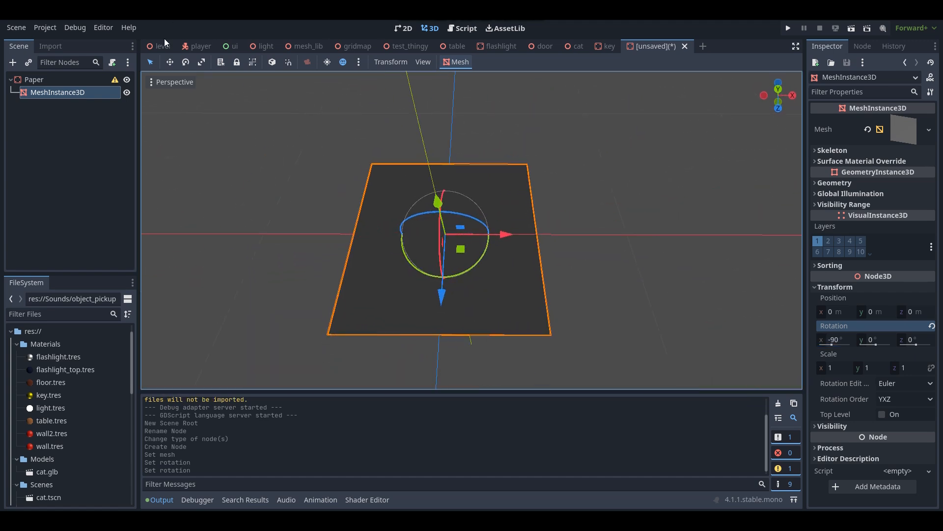
pyautogui.click(201, 64)
pyautogui.moveTo(506, 232)
pyautogui.mouseDown()
pyautogui.moveTo(483, 233)
pyautogui.moveTo(491, 234)
pyautogui.mouseUp()
pyautogui.press('a')
pyautogui.moveTo(491, 234); pyautogui.dragTo(511, 216, button='right')
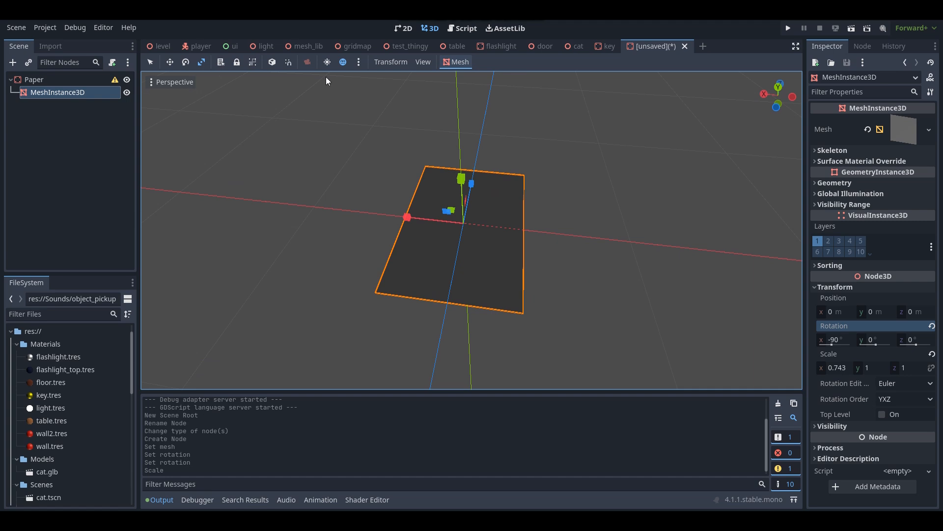
# Turn on the preview sunlight to light the paper mesh in the 3D view
pyautogui.click(327, 63)
pyautogui.moveTo(401, 189)
pyautogui.mouseDown(button='right')
pyautogui.moveTo(409, 176)
pyautogui.moveTo(417, 183)
pyautogui.moveTo(402, 190)
pyautogui.mouseUp(button='right')
pyautogui.press('w')
pyautogui.press('s')
pyautogui.click(595, 238)
pyautogui.moveTo(595, 240); pyautogui.dragTo(491, 256, button='right')
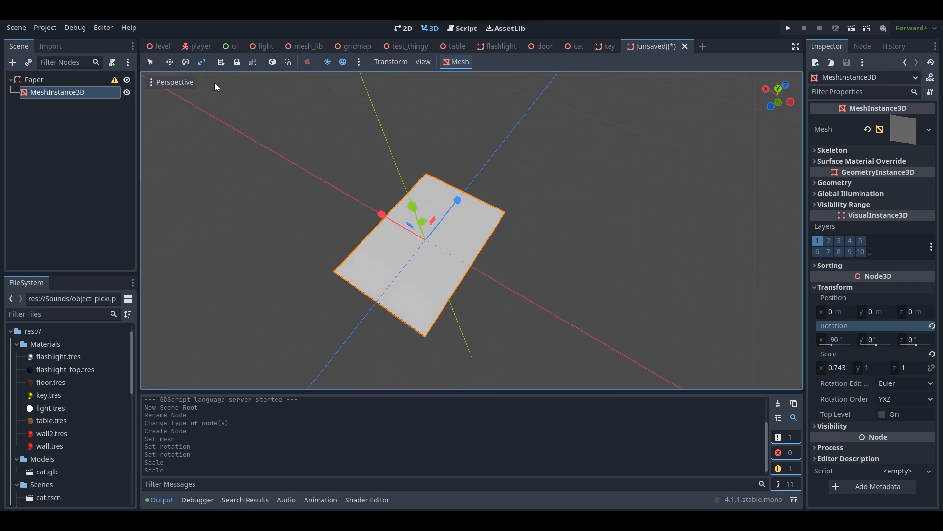
# Return to the select tool and save the scene as paper.tscn in the Scenes folder
pyautogui.click(150, 62)
pyautogui.hotkey('ctrl', 's')
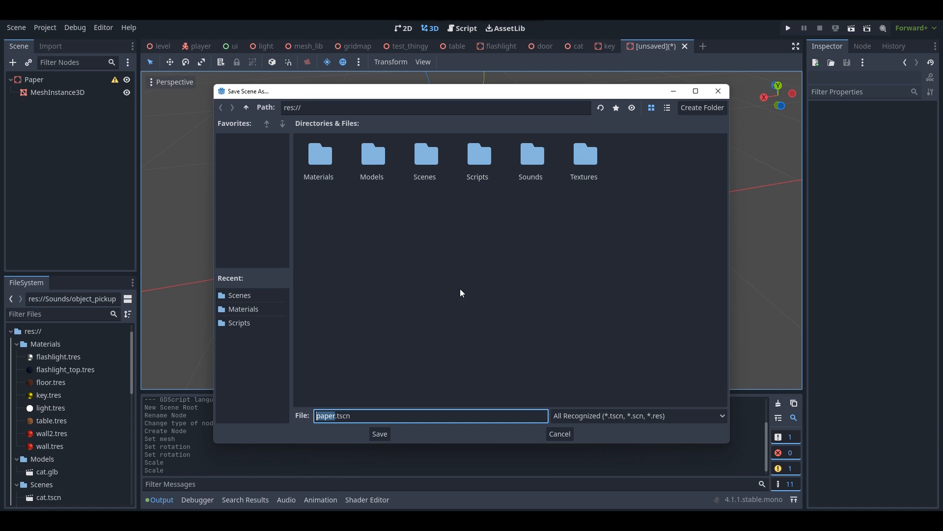
pyautogui.doubleClick(426, 169)
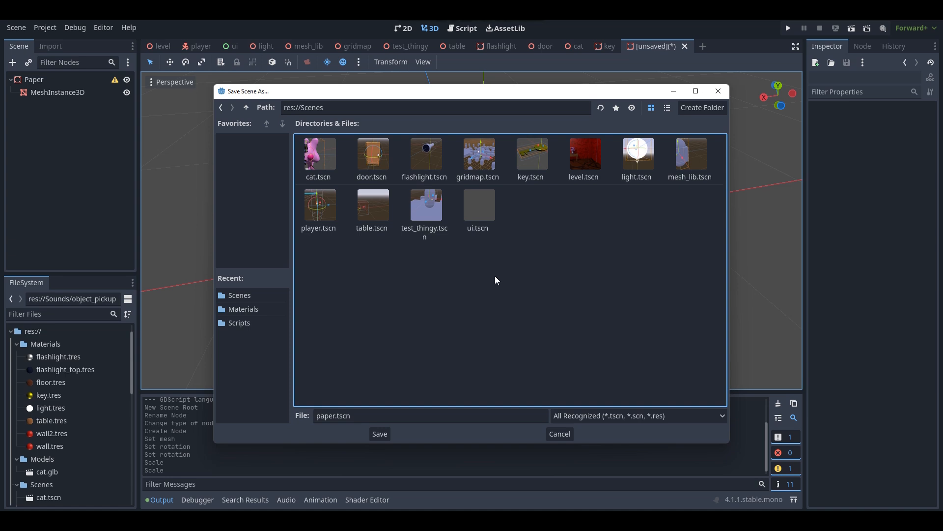
pyautogui.click(390, 436)
# Add a CollisionShape3D child node to the Paper node
pyautogui.moveTo(413, 314); pyautogui.dragTo(500, 256, button='right')
pyautogui.press('w')
pyautogui.press('s')
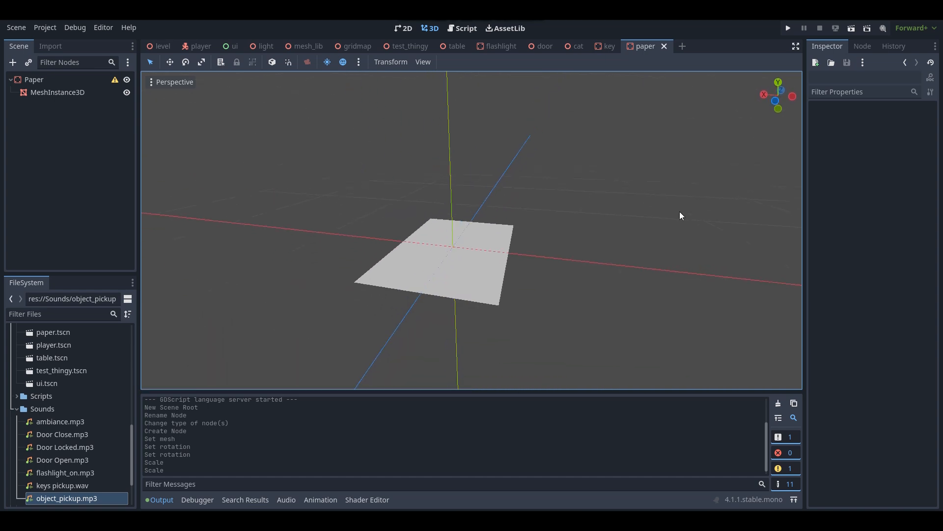
pyautogui.click(50, 81)
pyautogui.rightClick(51, 80)
pyautogui.click(56, 86)
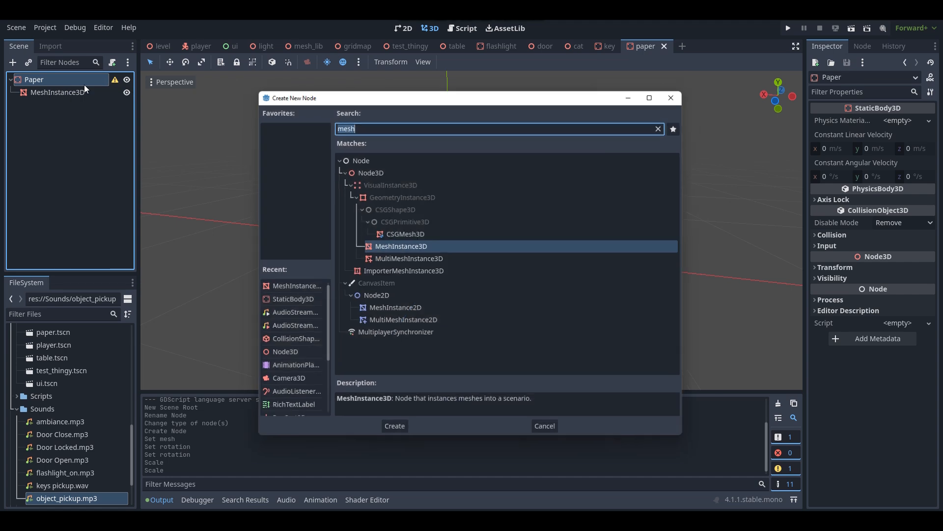
pyautogui.write('coll')
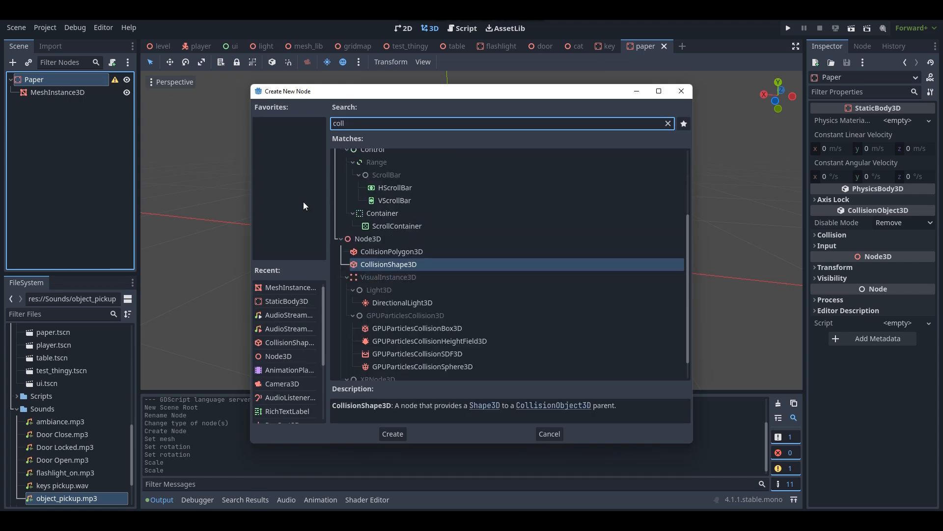
pyautogui.doubleClick(400, 265)
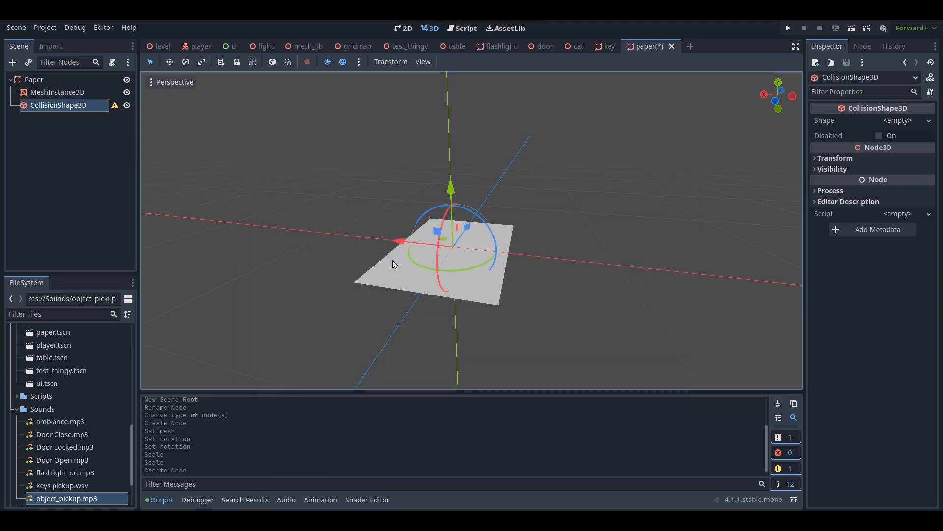
# Assign a new BoxShape3D to the CollisionShape3D node's shape property
pyautogui.click(904, 120)
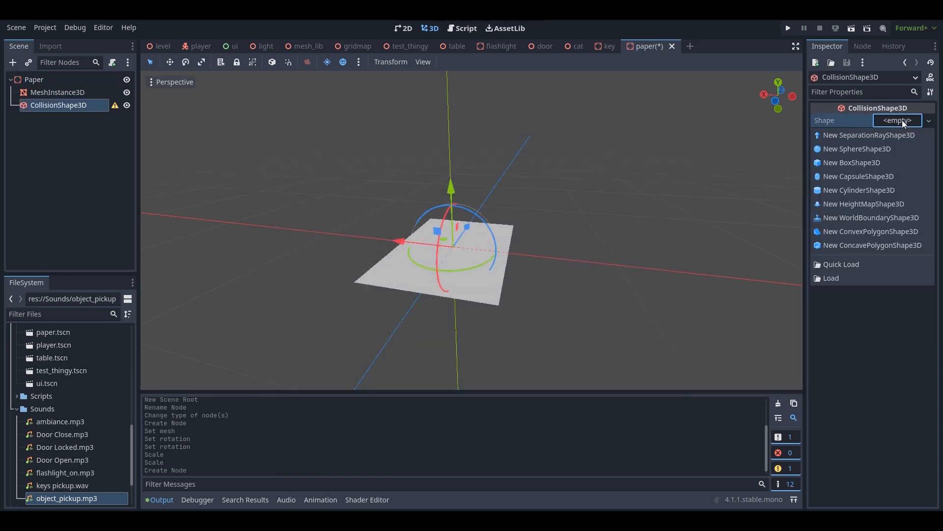
pyautogui.click(858, 162)
pyautogui.moveTo(625, 160); pyautogui.dragTo(604, 160, button='middle')
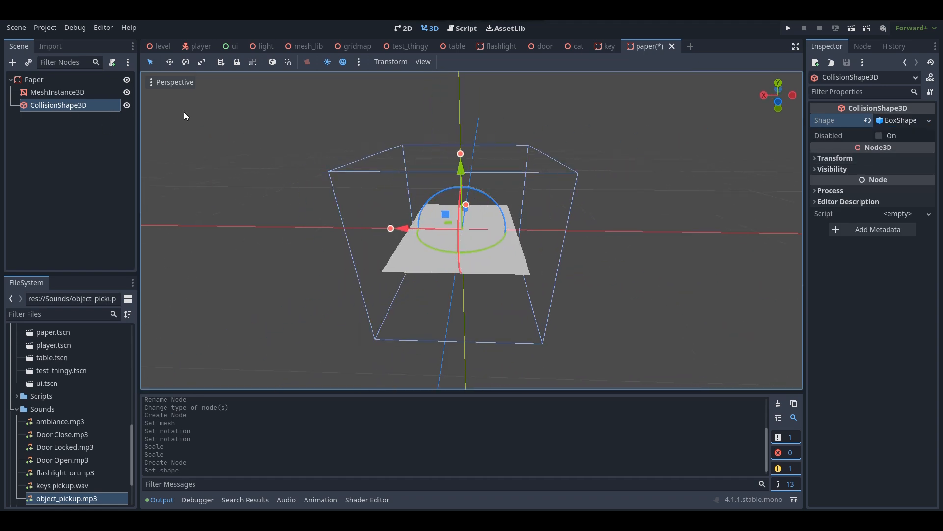
# Make the CollisionShape3D node a child of MeshInstance3D and set its X scale to 1
pyautogui.moveTo(76, 105); pyautogui.dragTo(68, 93)
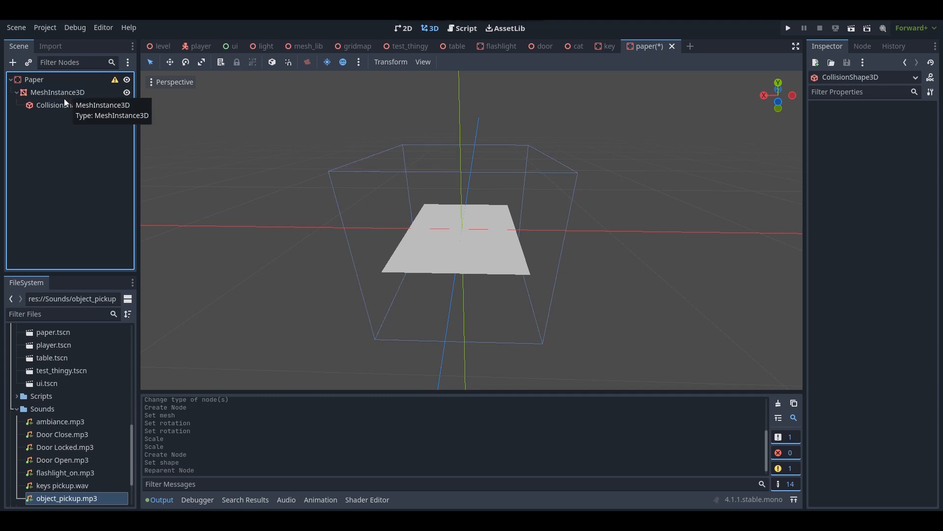
pyautogui.click(57, 104)
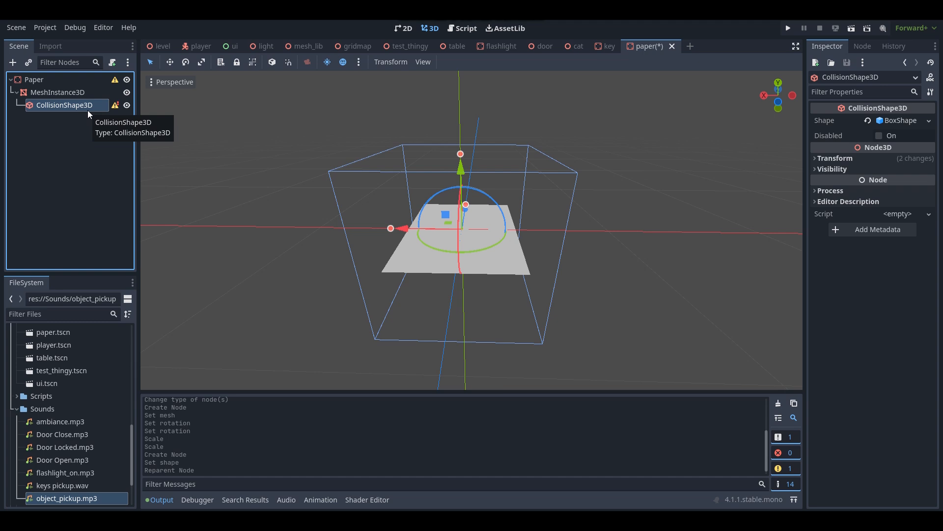
pyautogui.click(882, 159)
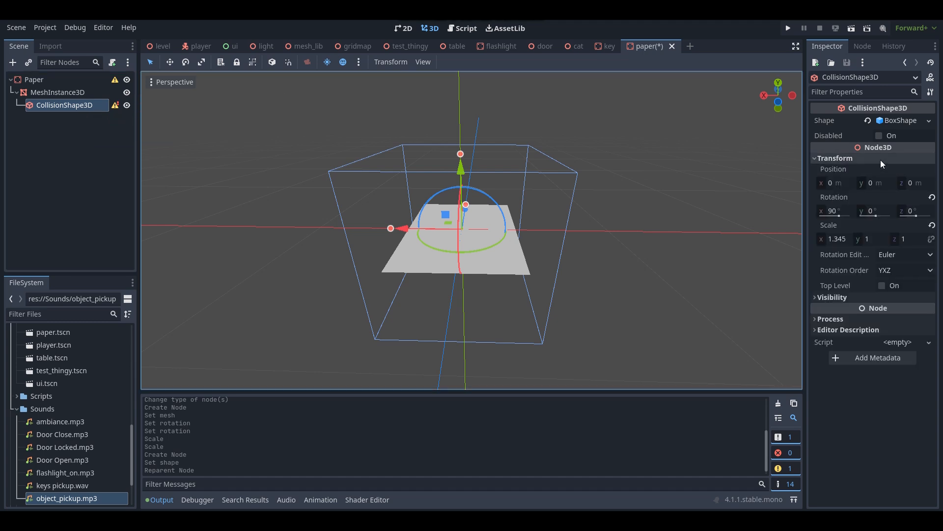
pyautogui.click(841, 241)
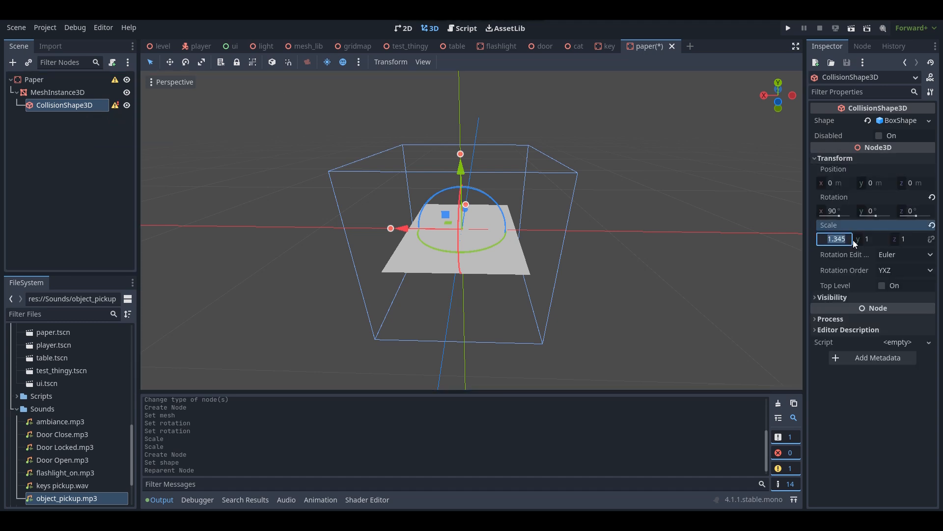
pyautogui.write('1')
pyautogui.press('Return')
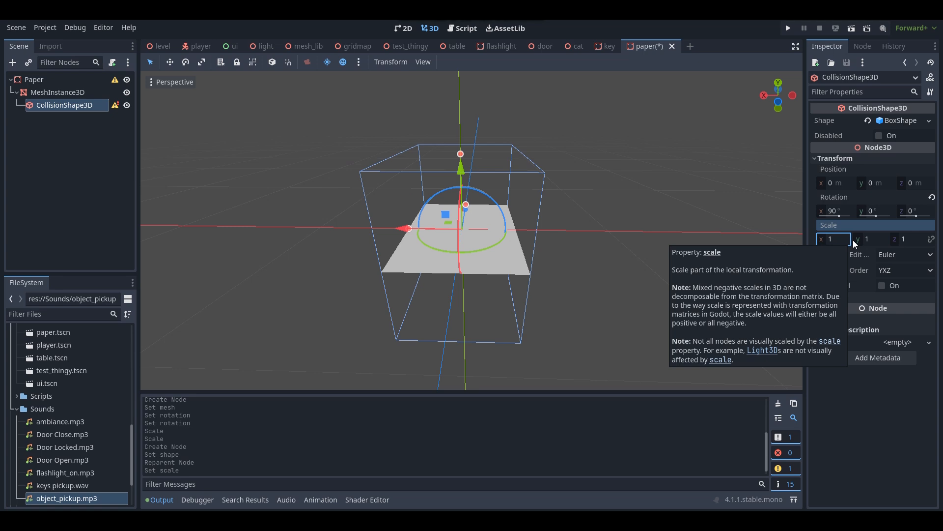
# Move the CollisionShape3D node out of MeshInstance3D to be a direct child of Paper, placed above the mesh node
pyautogui.moveTo(661, 117); pyautogui.dragTo(698, 192, button='right')
pyautogui.press('w')
pyautogui.scroll(-5, 573, 126)
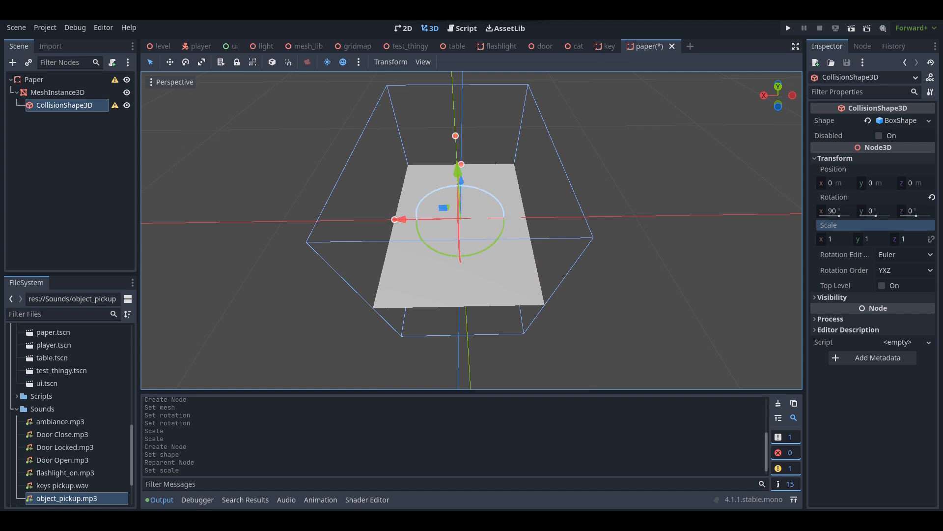
pyautogui.moveTo(429, 188); pyautogui.dragTo(429, 137, button='right')
pyautogui.press('w')
pyautogui.press('s')
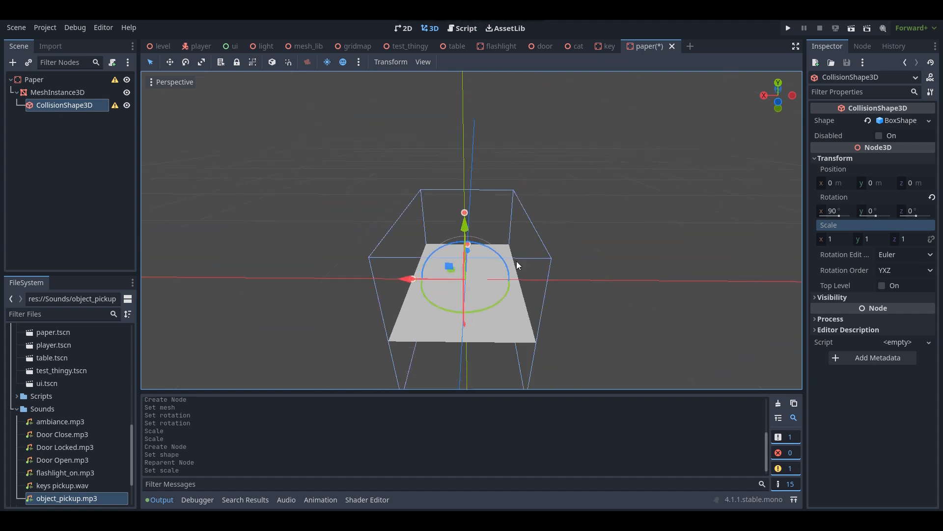
pyautogui.moveTo(463, 261); pyautogui.dragTo(458, 293, button='right')
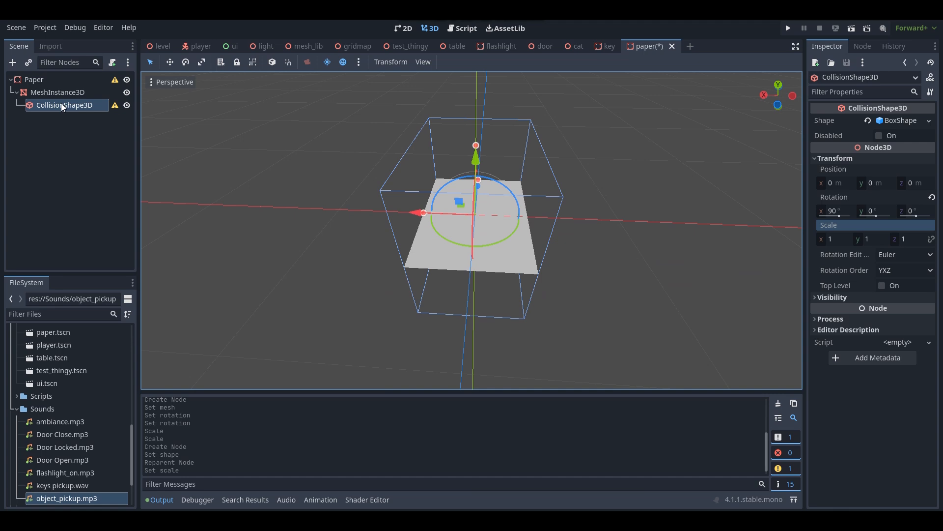
pyautogui.moveTo(63, 108); pyautogui.dragTo(60, 88)
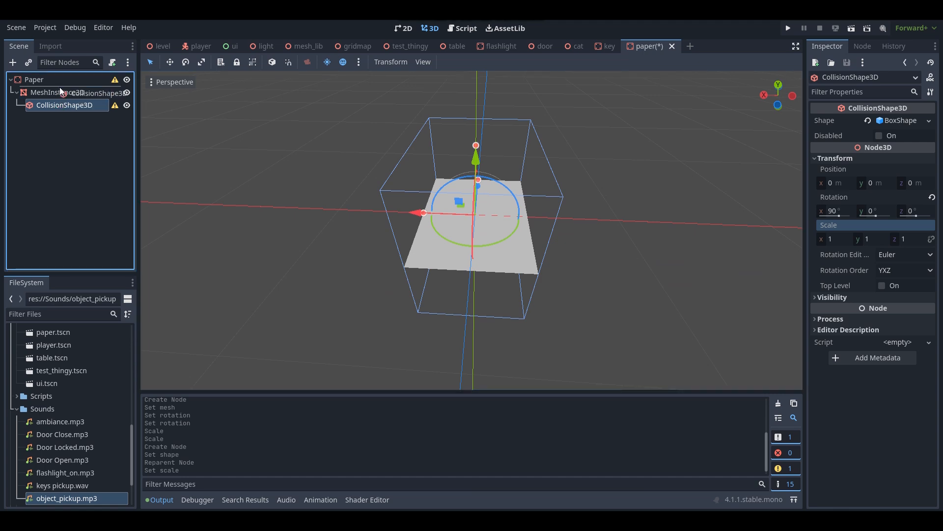
pyautogui.moveTo(60, 87); pyautogui.dragTo(60, 87)
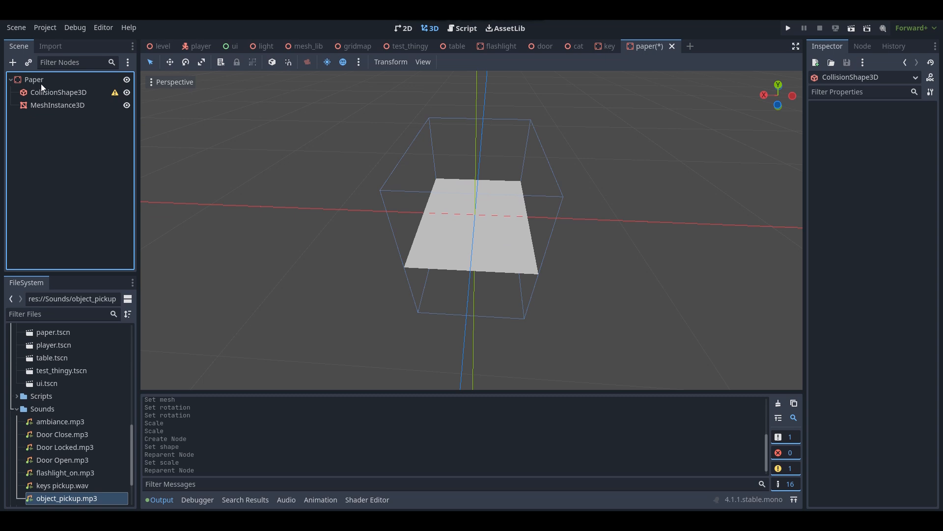
# Flatten the collision box to a Y scale of about 0.297 and raise it to about 0.1 m on the Y axis
pyautogui.click(43, 81)
pyautogui.click(40, 92)
pyautogui.press('w')
pyautogui.moveTo(611, 221); pyautogui.dragTo(608, 148, button='right')
pyautogui.press('s')
pyautogui.press('r')
pyautogui.moveTo(469, 194); pyautogui.dragTo(466, 239)
pyautogui.click(150, 62)
pyautogui.moveTo(468, 192)
pyautogui.mouseDown()
pyautogui.moveTo(464, 182)
pyautogui.moveTo(484, 186)
pyautogui.mouseUp()
# Examine from several angles and distances how the collision box encloses the paper mesh
pyautogui.moveTo(483, 183); pyautogui.dragTo(538, 200, button='middle')
pyautogui.scroll(5, 471, 231)
pyautogui.scroll(-5, 472, 231)
pyautogui.scroll(-3, 462, 238)
pyautogui.scroll(6, 462, 239)
pyautogui.scroll(-4, 477, 212)
pyautogui.moveTo(422, 185)
pyautogui.mouseDown(button='right')
pyautogui.moveTo(424, 169)
pyautogui.moveTo(494, 253)
pyautogui.moveTo(484, 216)
pyautogui.moveTo(432, 206)
pyautogui.moveTo(432, 193)
pyautogui.moveTo(484, 211)
pyautogui.moveTo(477, 202)
pyautogui.moveTo(432, 181)
pyautogui.mouseUp(button='right')
pyautogui.press('w')
pyautogui.press('d')
pyautogui.press('a')
pyautogui.press('s')
pyautogui.press('w')
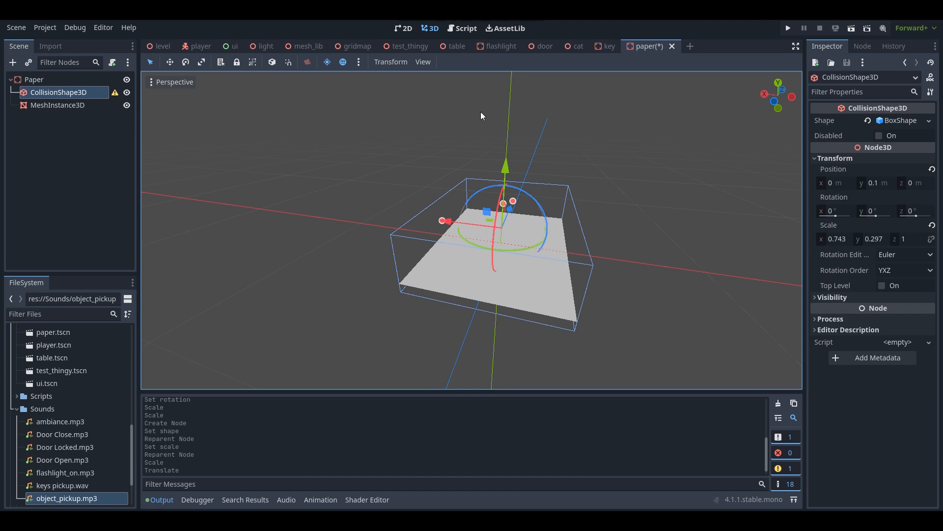
# Attach a new GDScript to the Paper root node, saved as res://Scripts/paper.gd
pyautogui.click(40, 81)
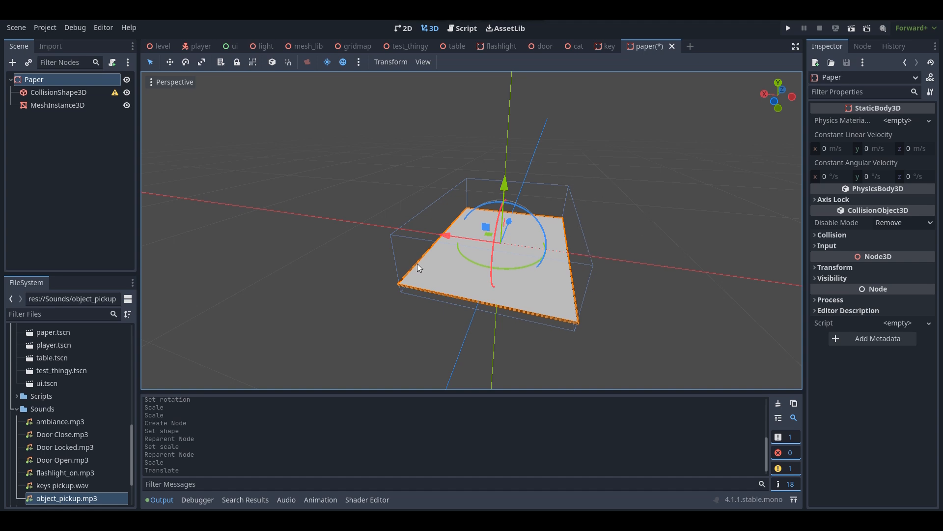
pyautogui.moveTo(599, 137)
pyautogui.mouseDown(button='right')
pyautogui.moveTo(609, 160)
pyautogui.moveTo(613, 144)
pyautogui.mouseUp(button='right')
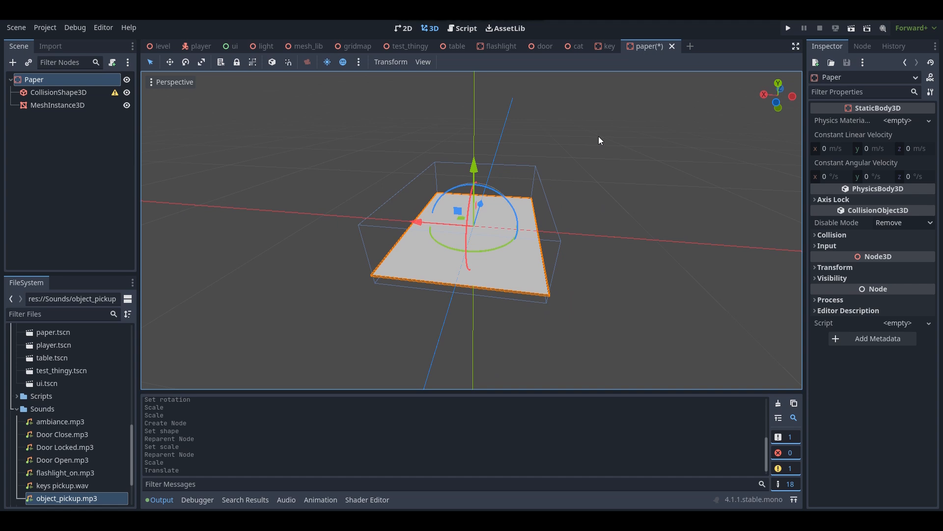
pyautogui.click(896, 322)
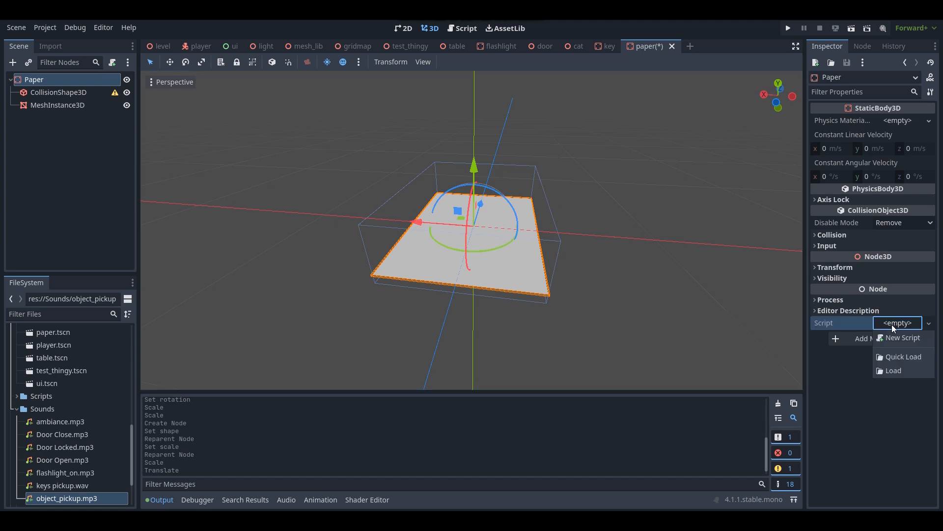
pyautogui.click(900, 338)
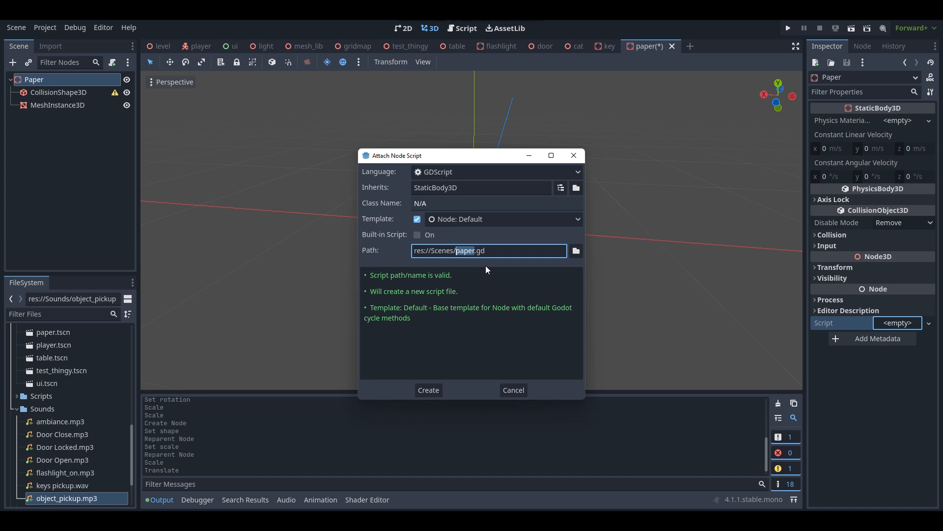
pyautogui.click(450, 250)
pyautogui.doubleClick(447, 251)
pyautogui.write('Script')
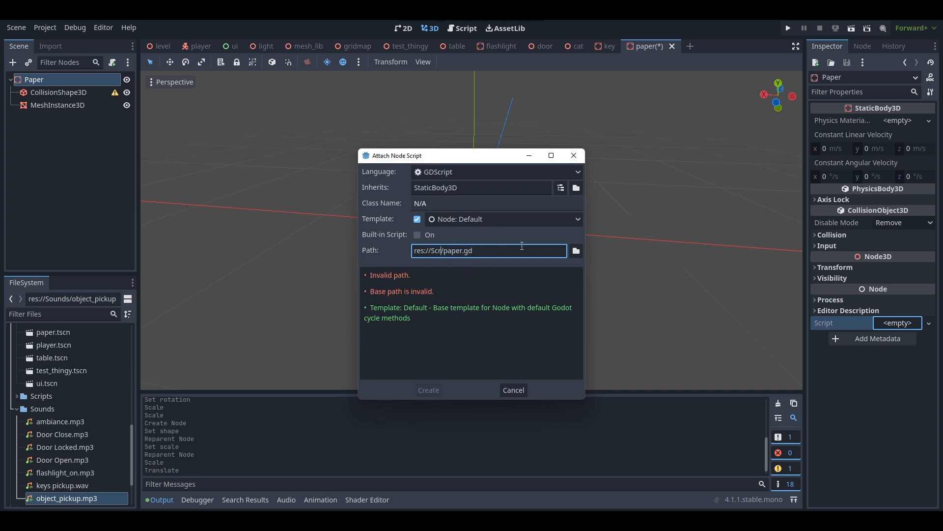
pyautogui.write('s')
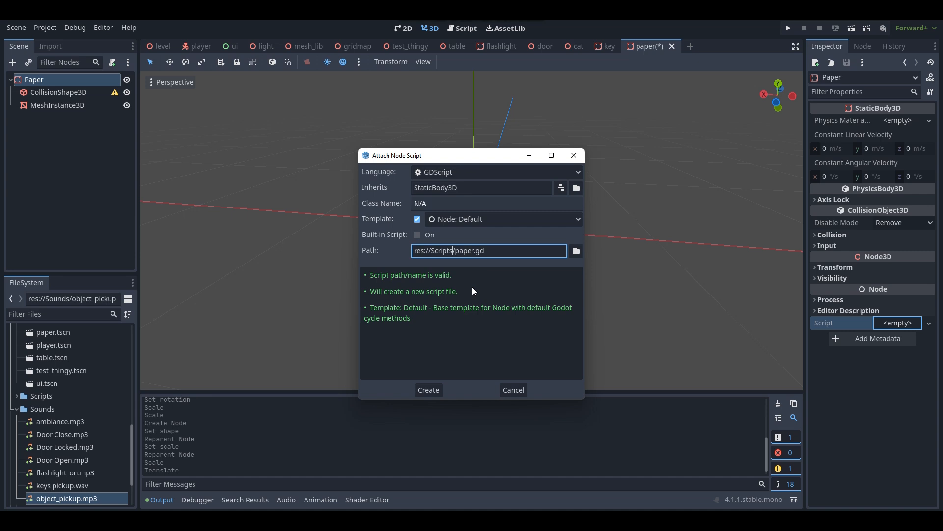
pyautogui.click(428, 389)
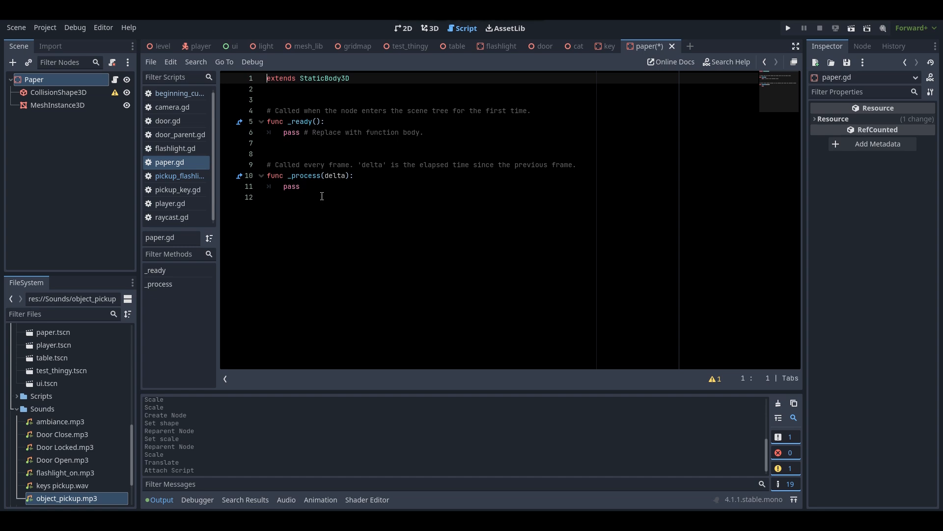
# Replace the template functions in paper.gd with an exported variable paper_material of type StandardMaterial3D
pyautogui.moveTo(310, 187); pyautogui.dragTo(271, 104)
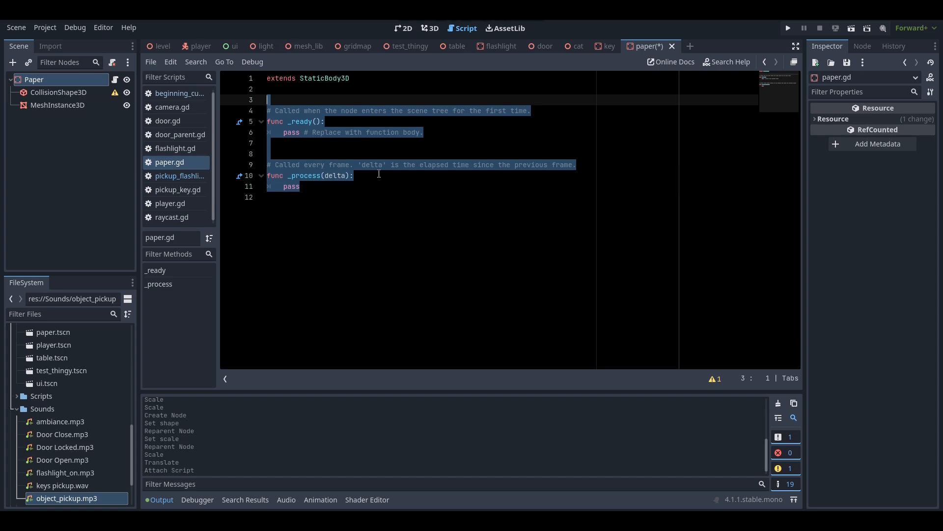
pyautogui.press('BackSpace')
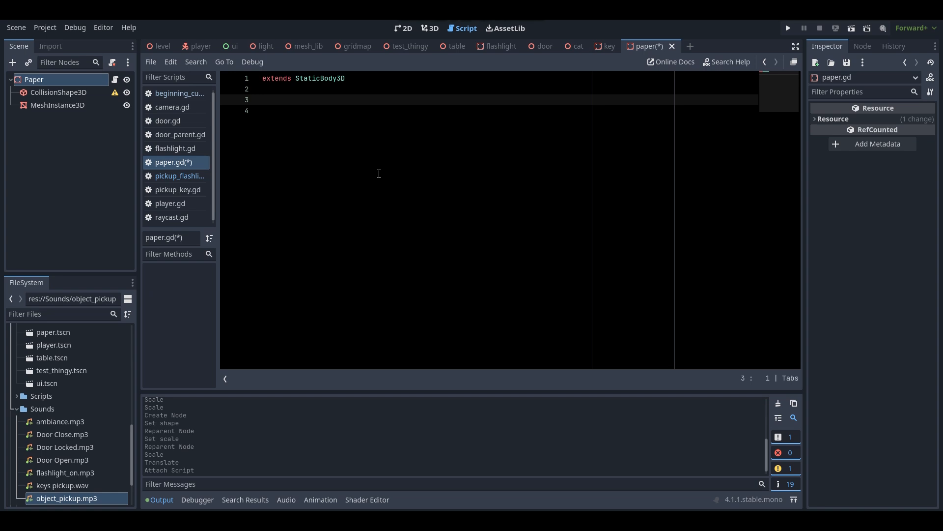
pyautogui.write('@')
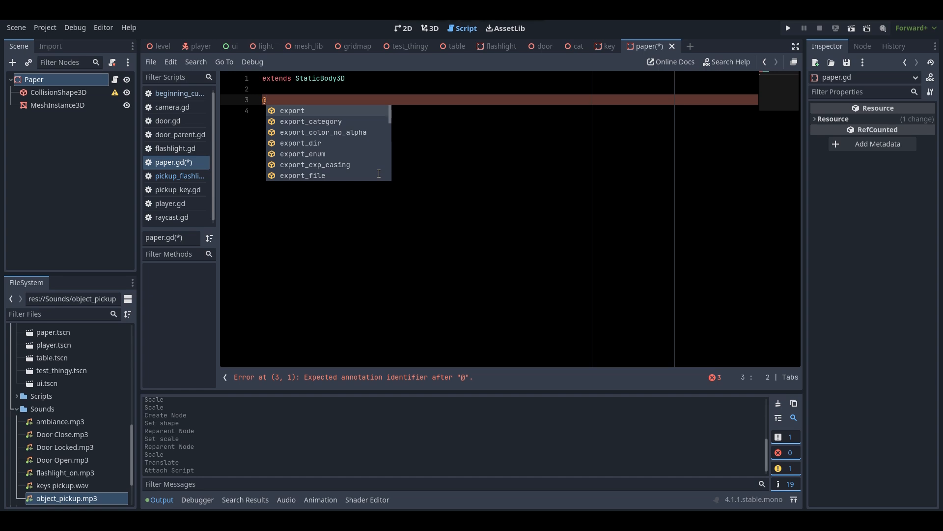
pyautogui.write('export ')
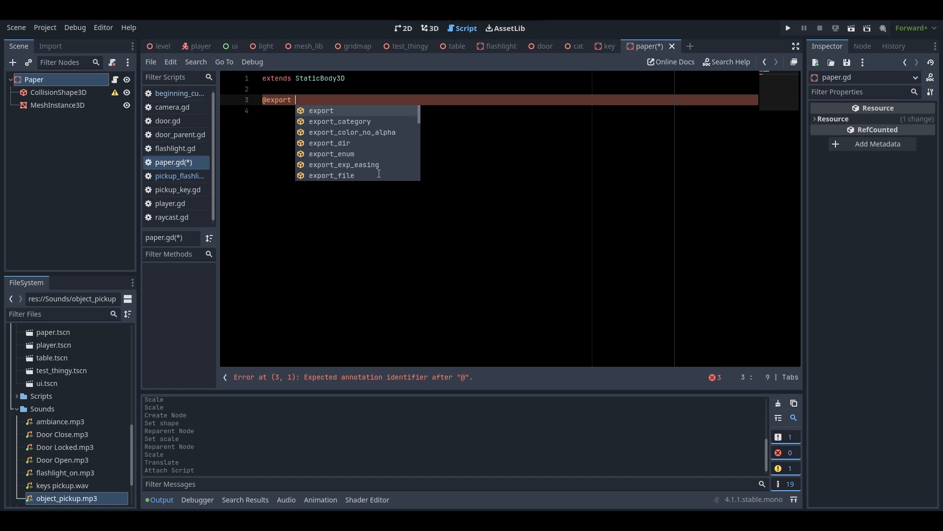
pyautogui.write('var')
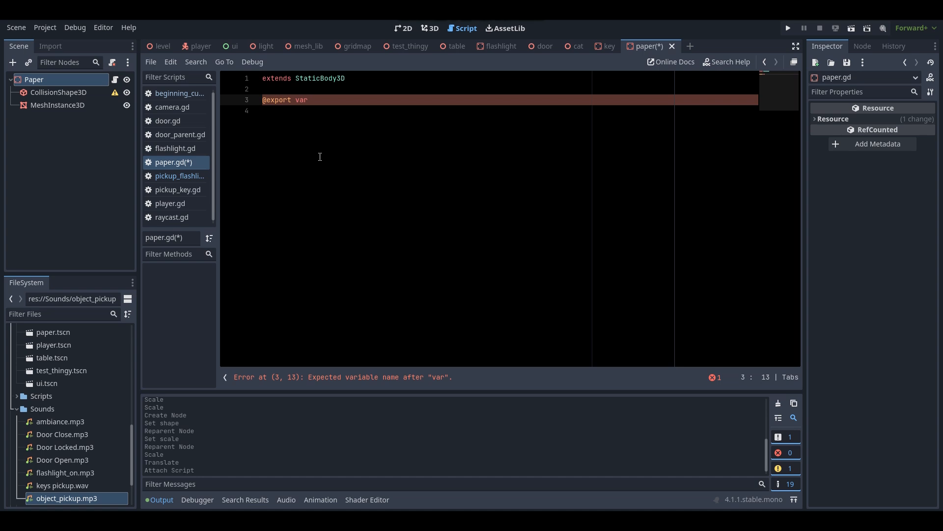
pyautogui.write('paper_material: St')
pyautogui.press('Return')
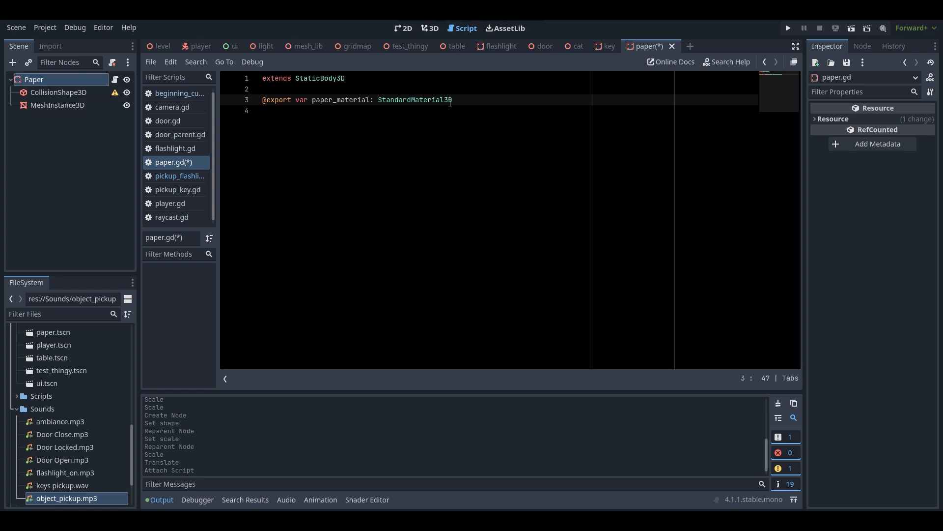
# Declare a variable toggle initialised to false below the exported variable
pyautogui.press('Return')
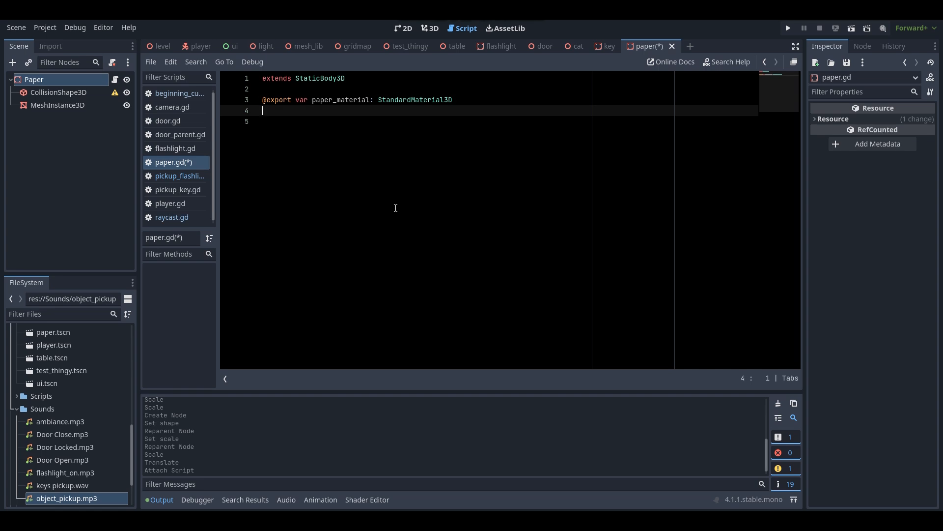
pyautogui.write('var toggle')
pyautogui.write('false')
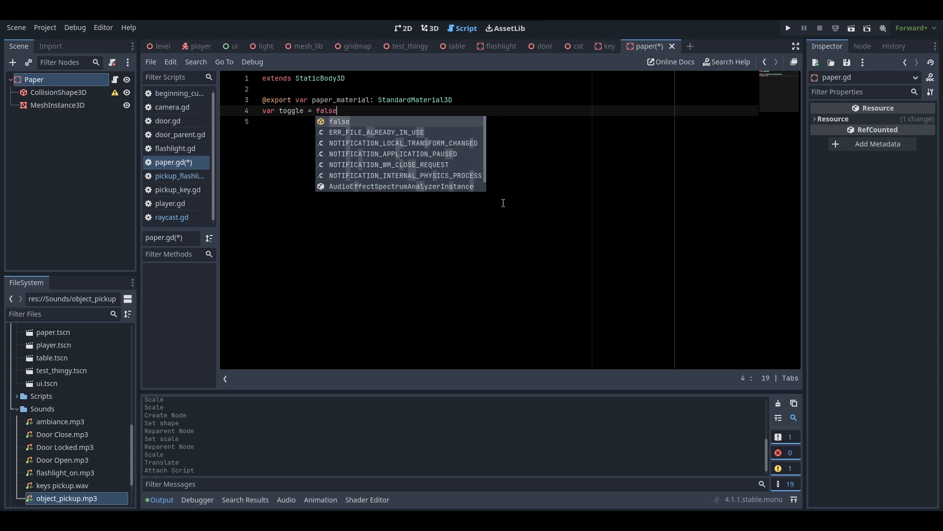
pyautogui.press('Escape')
pyautogui.press('Return')
pyautogui.press('Return')
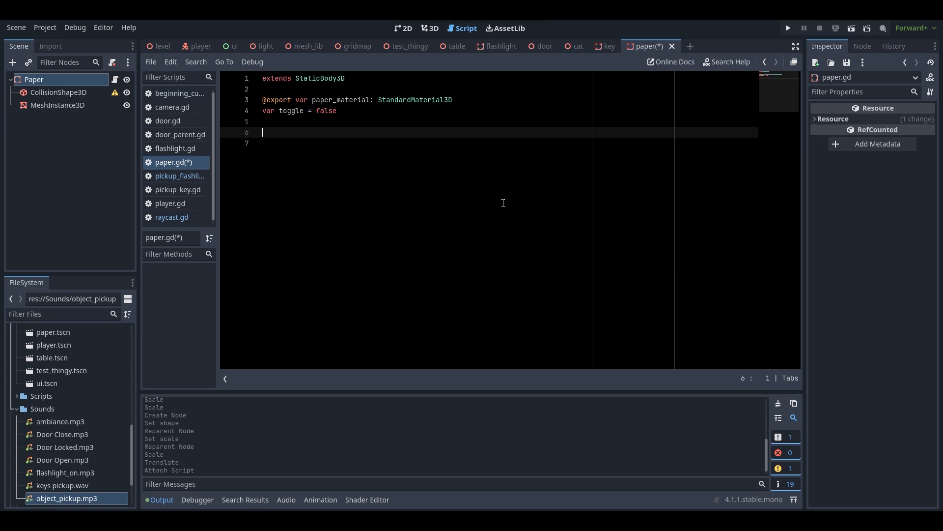
# Begin a _ready() function below the variable declarations in paper.gd
pyautogui.write('func _ready')
pyautogui.press('Return')
pyautogui.write(':')
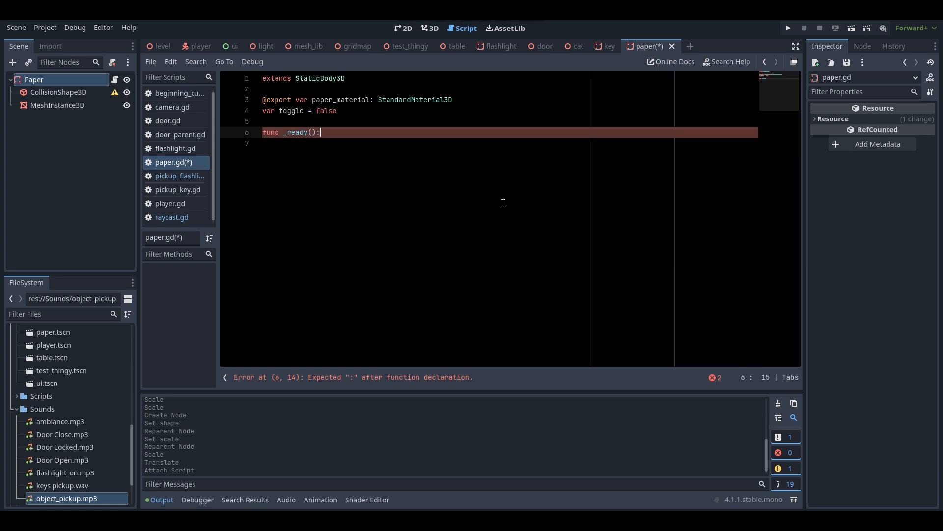
pyautogui.press('Return')
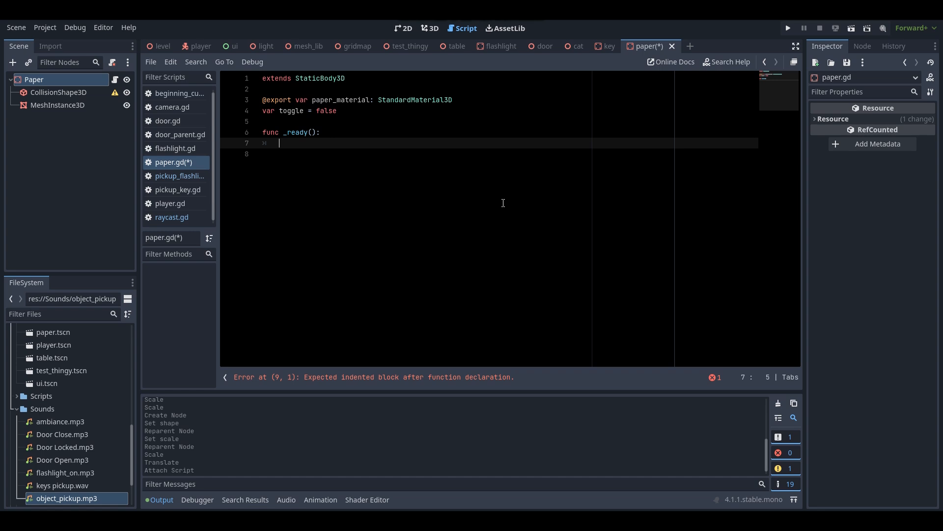
# In _ready(), assign paper_material to the material_override property of $MeshInstance3D
pyautogui.write('$')
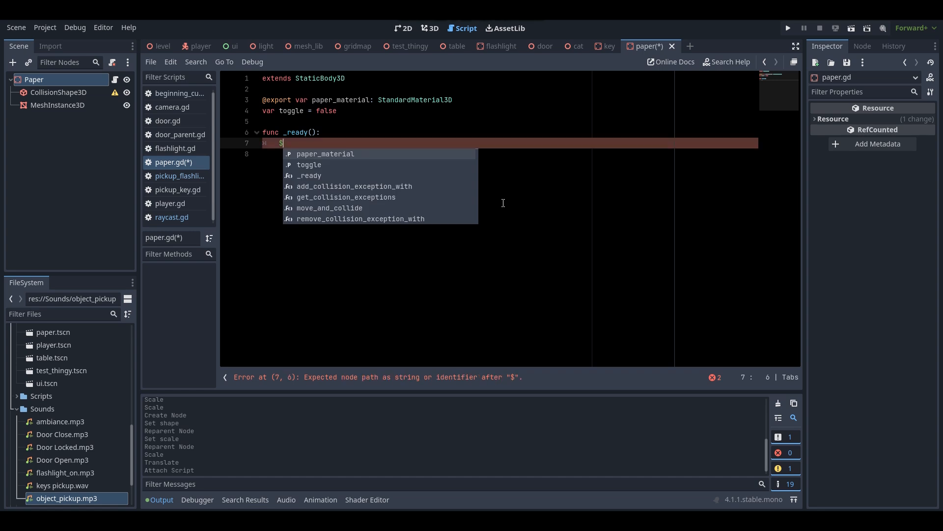
pyautogui.write('Mesh')
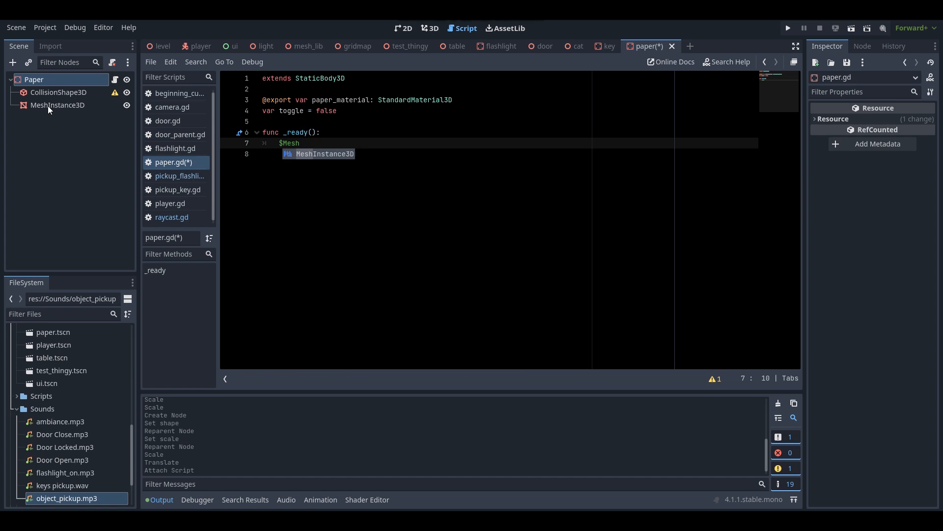
pyautogui.click(302, 152)
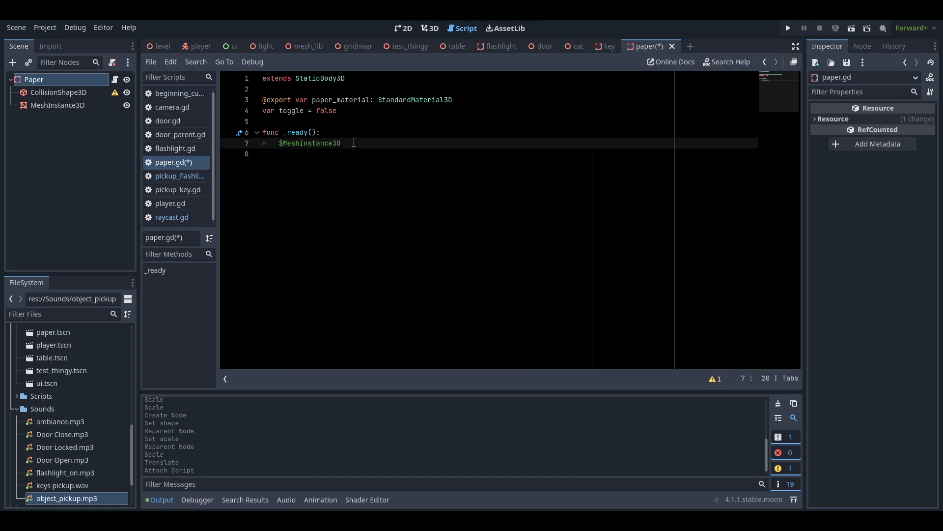
pyautogui.write('.material')
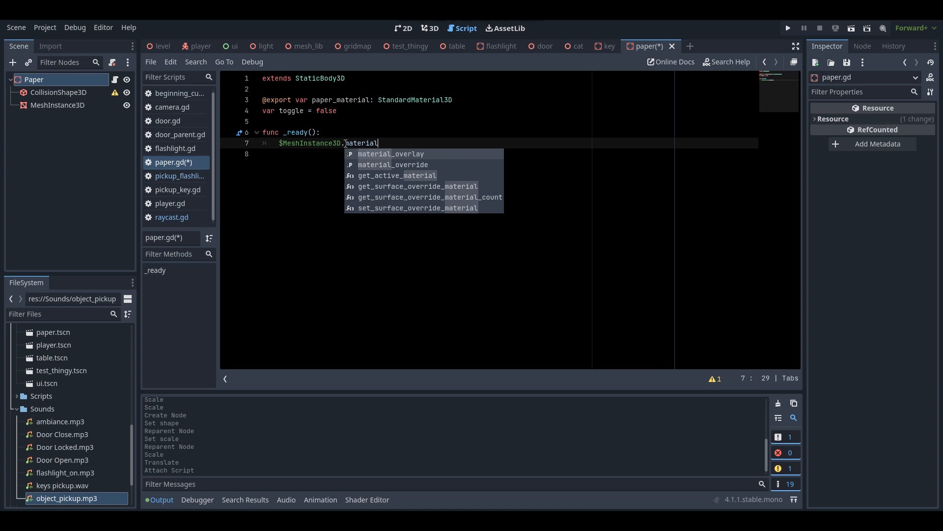
pyautogui.write('_o')
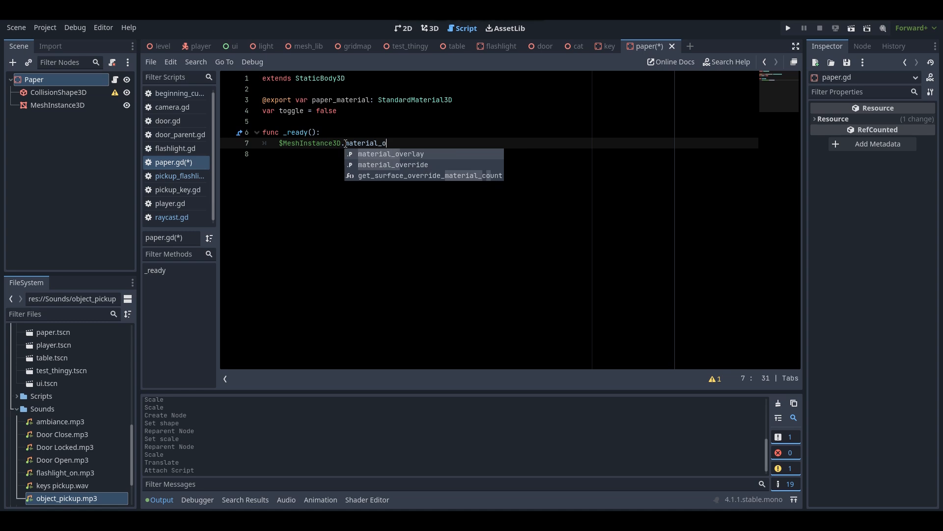
pyautogui.write('verri')
pyautogui.press('Return')
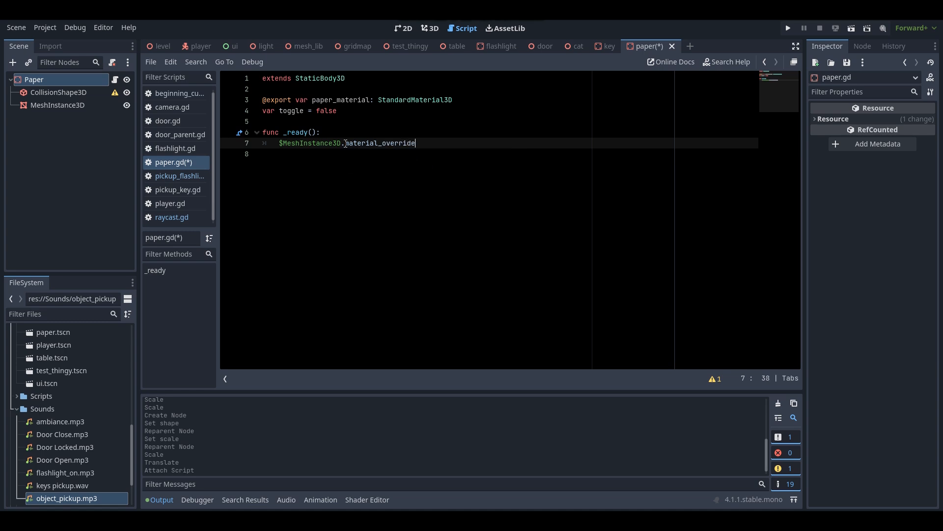
pyautogui.write('= pape')
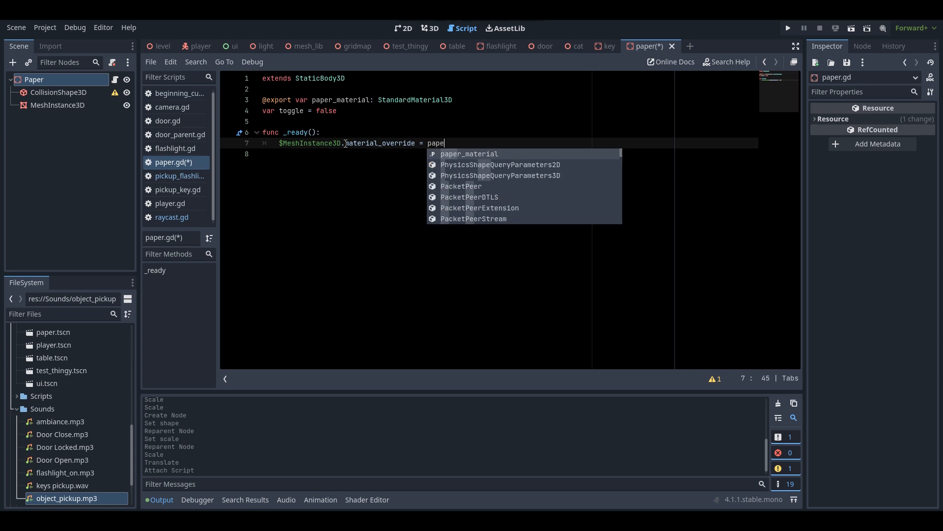
pyautogui.write('r_material')
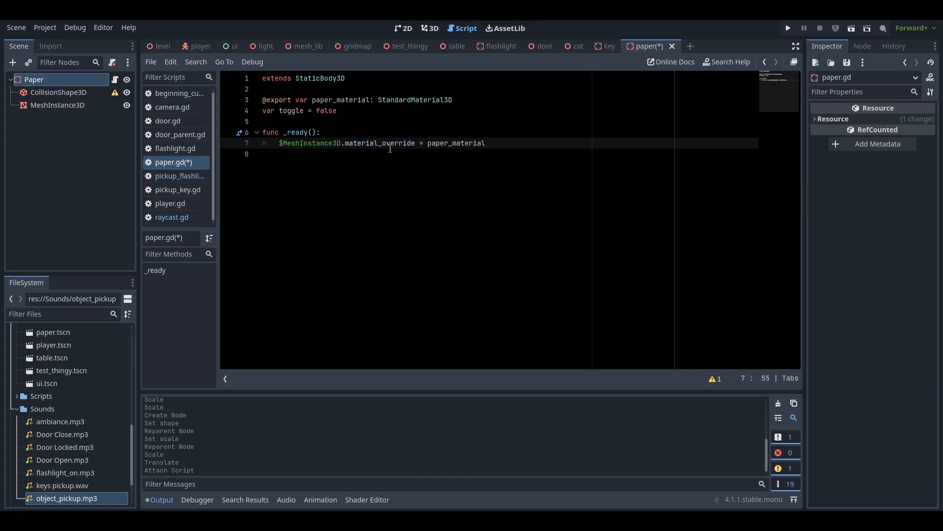
pyautogui.moveTo(165, 52)
# Add an interact() function below _ready() that sets toggle to !toggle, and save the script
pyautogui.press('Return')
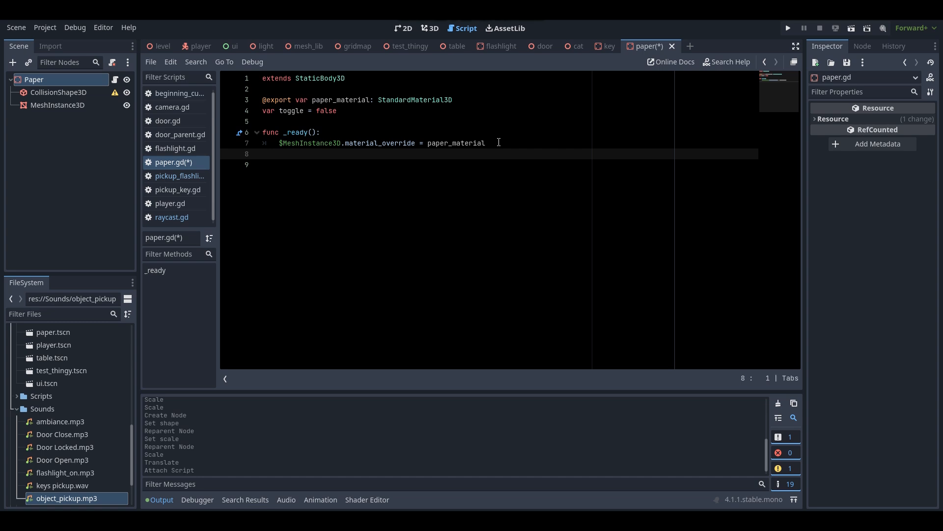
pyautogui.press('Return')
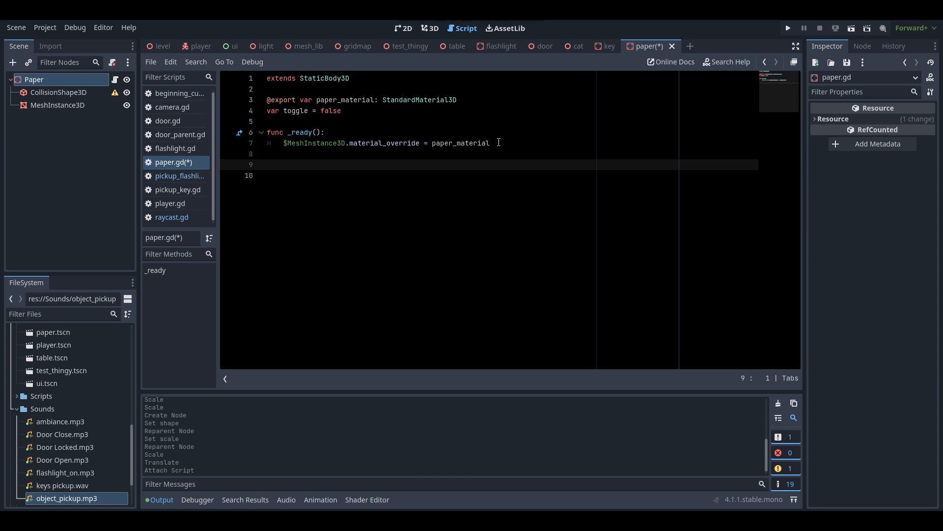
pyautogui.write('func interac')
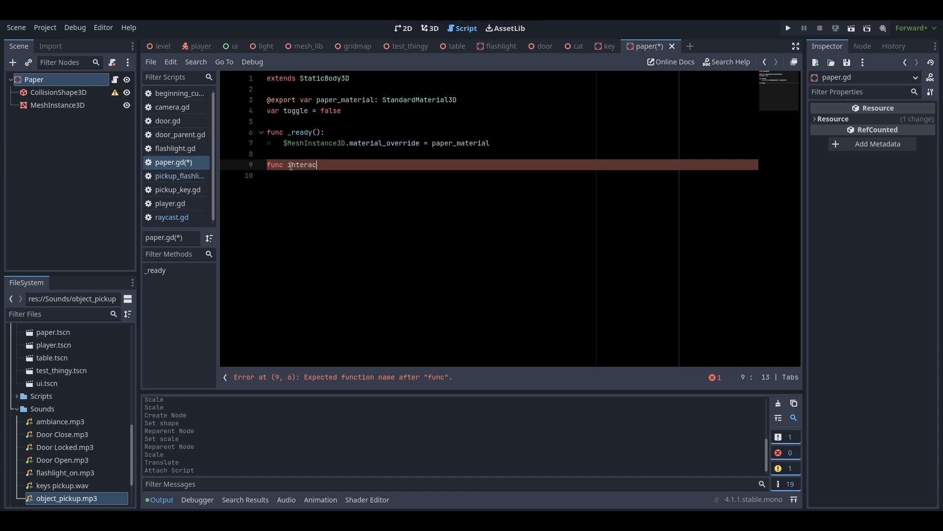
pyautogui.write('t():')
pyautogui.press('Return')
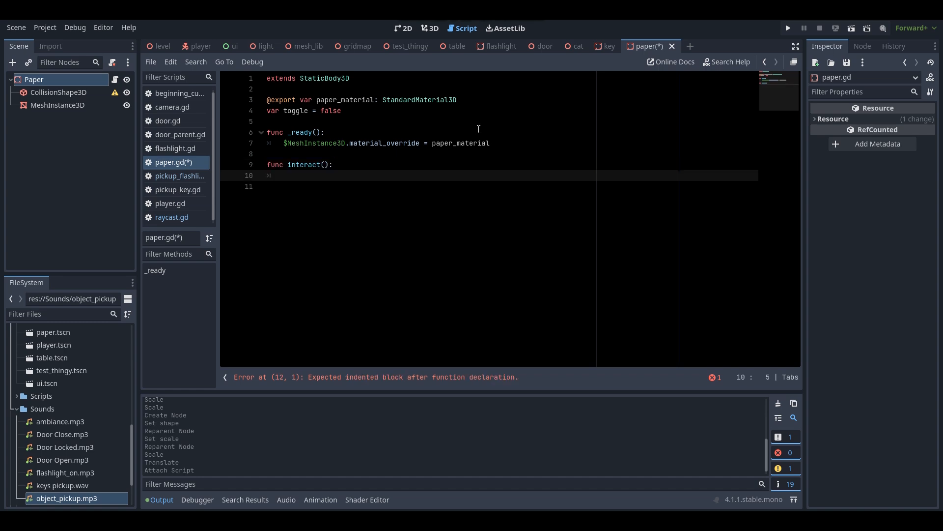
pyautogui.write('toggle = ')
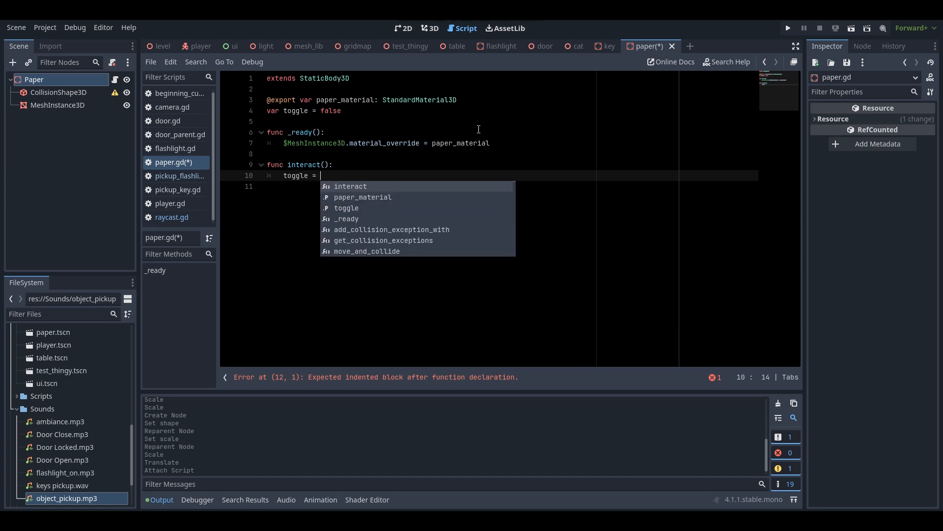
pyautogui.write('!toggle')
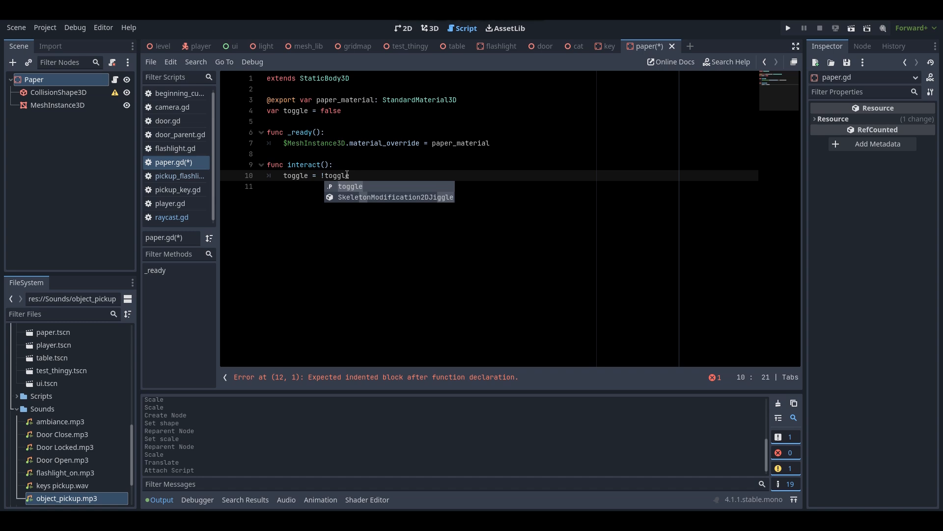
pyautogui.press('Escape')
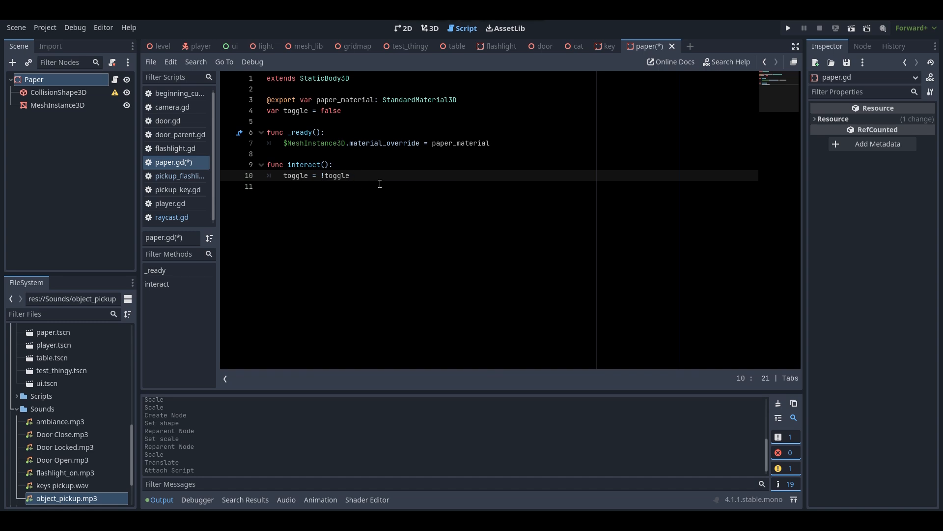
pyautogui.press('Return')
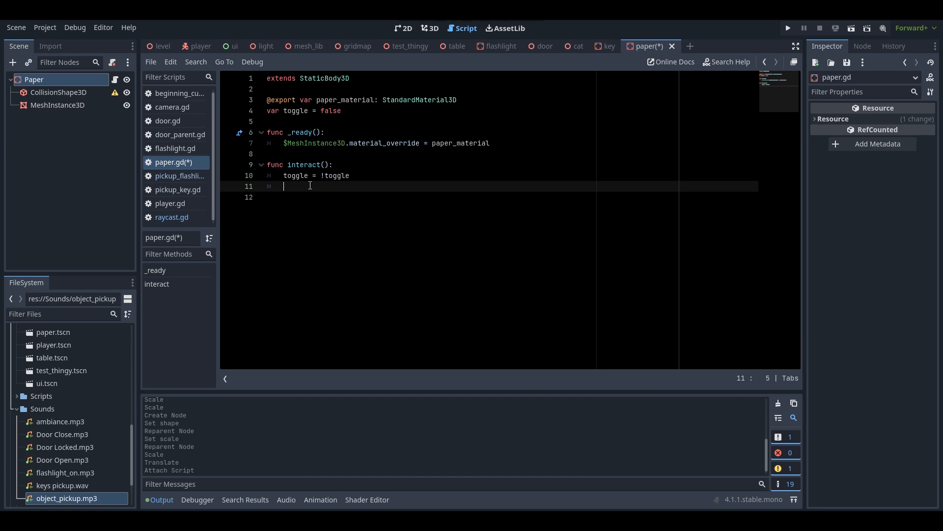
pyautogui.hotkey('ctrl', 's')
# Add a TextureRect node as a child of the UI root in the ui scene
pyautogui.click(429, 31)
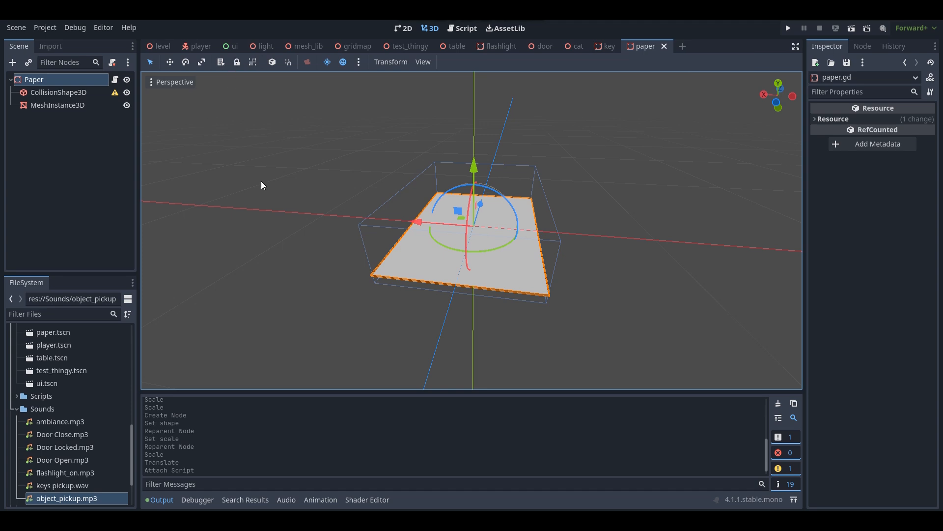
pyautogui.click(227, 46)
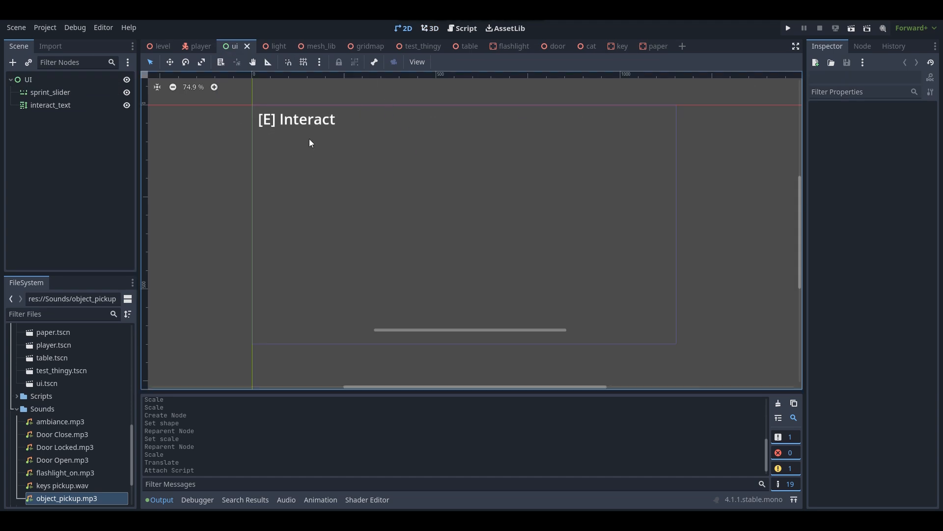
pyautogui.click(55, 82)
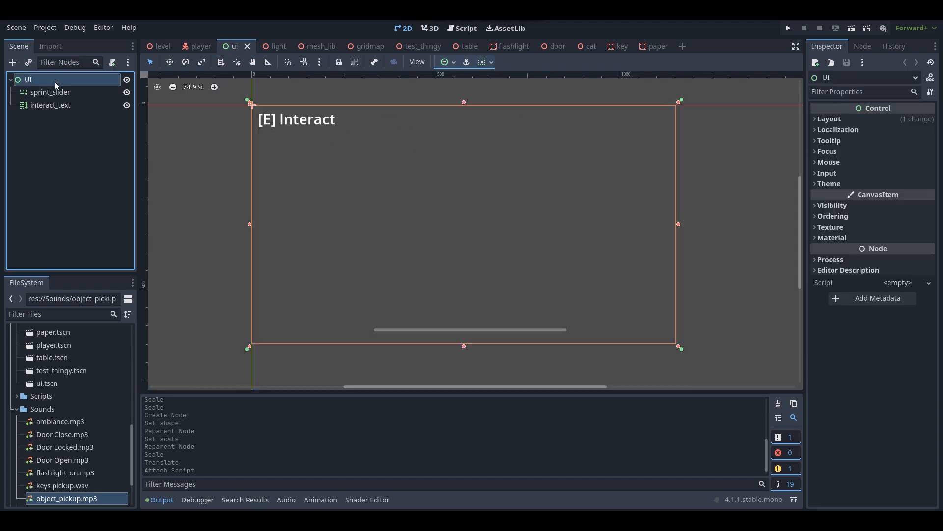
pyautogui.rightClick(54, 81)
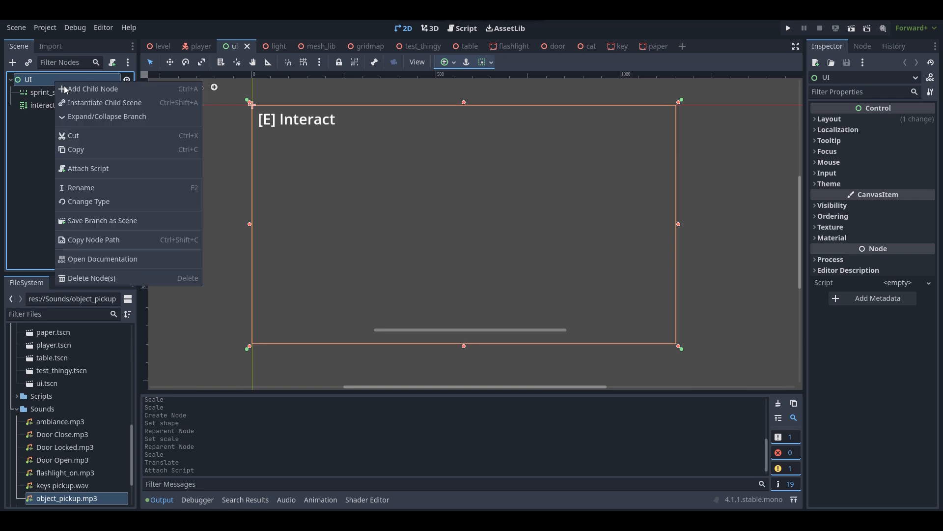
pyautogui.click(65, 88)
pyautogui.write('texture')
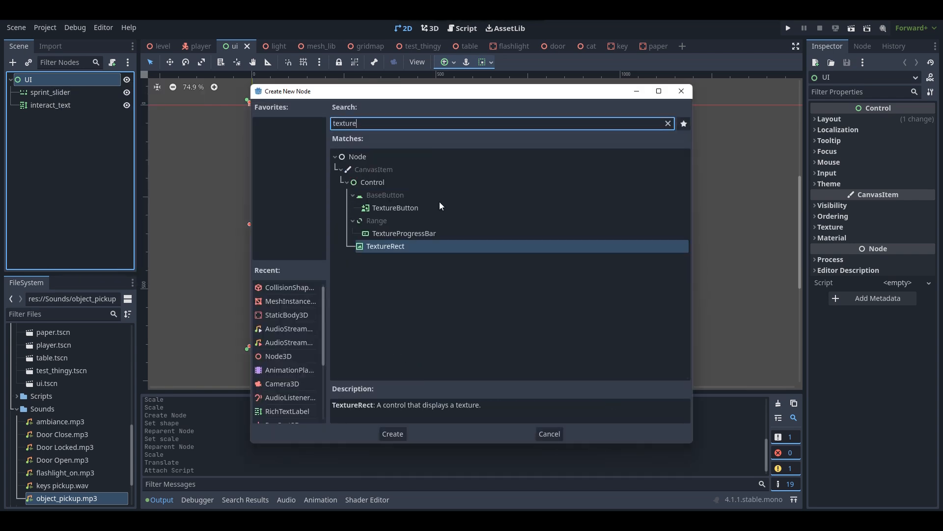
pyautogui.doubleClick(391, 242)
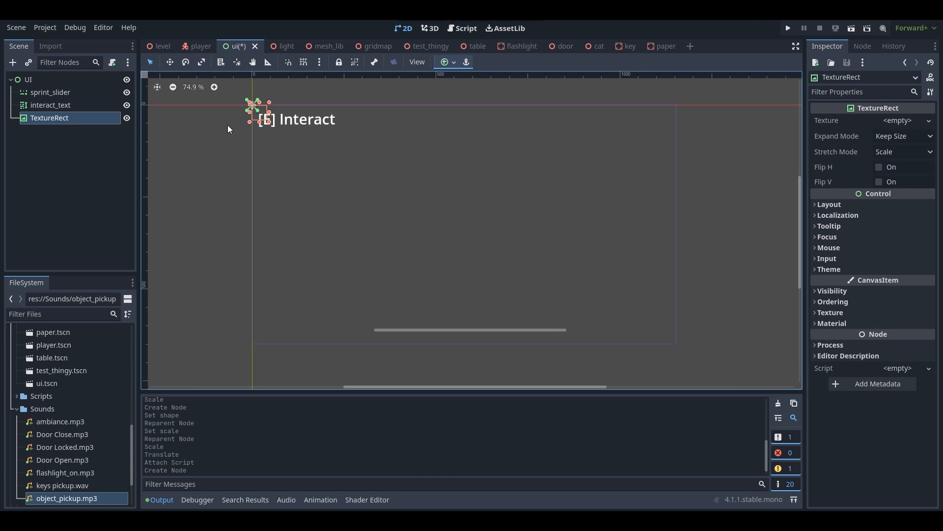
# Assign icon.svg as the texture of the TextureRect
pyautogui.scroll(-3, 74, 384)
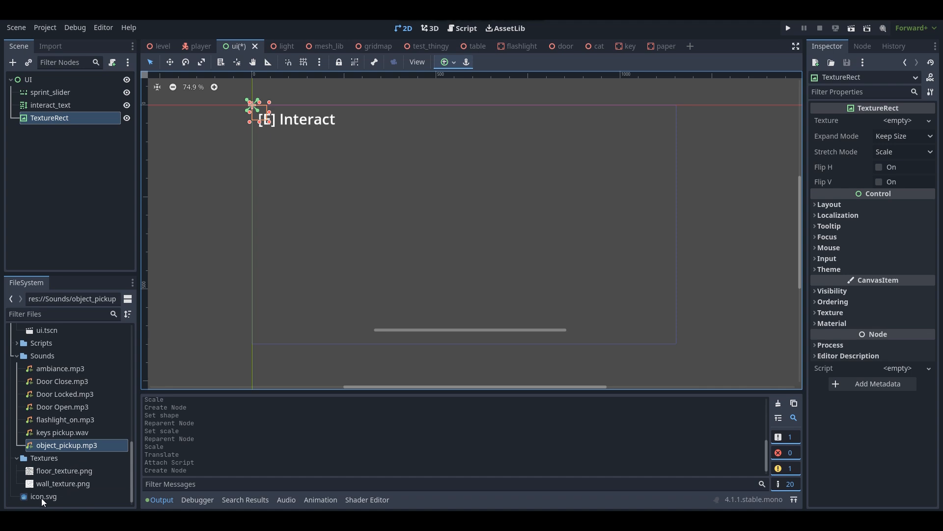
pyautogui.moveTo(44, 496)
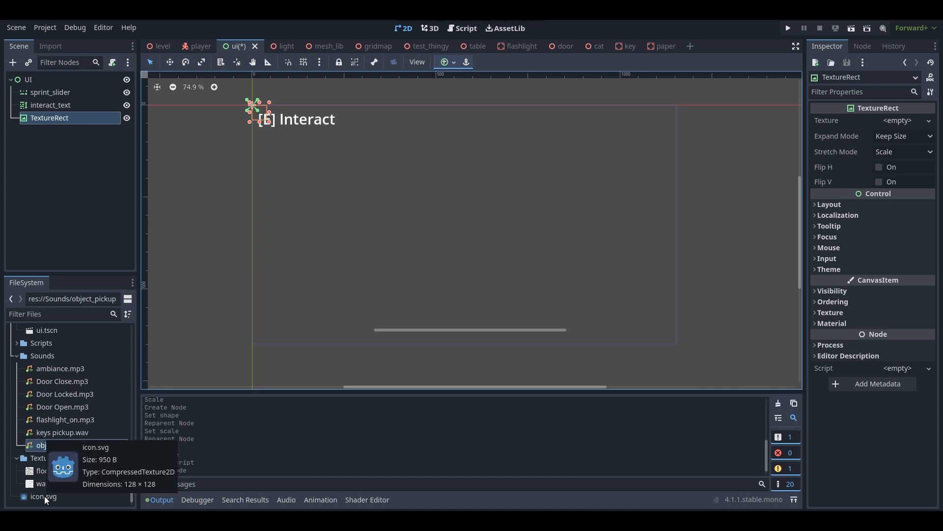
pyautogui.click(44, 496)
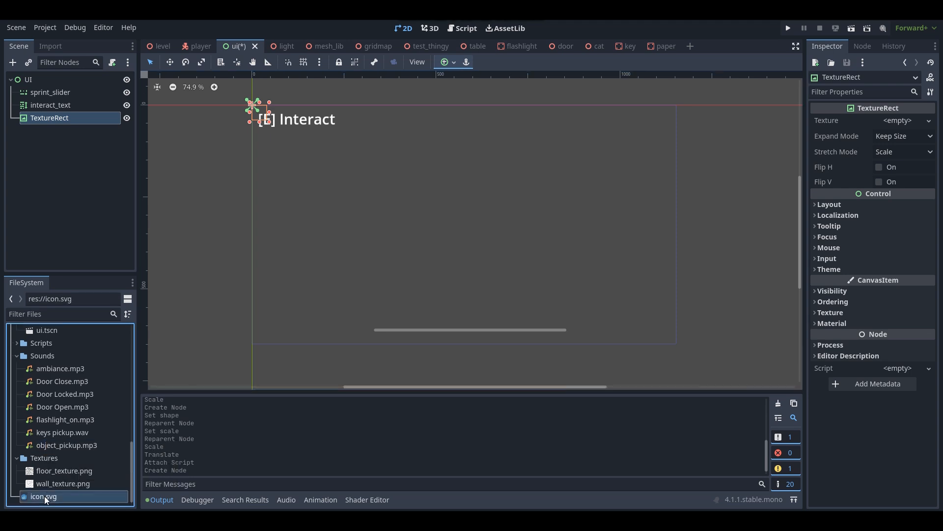
pyautogui.moveTo(47, 496)
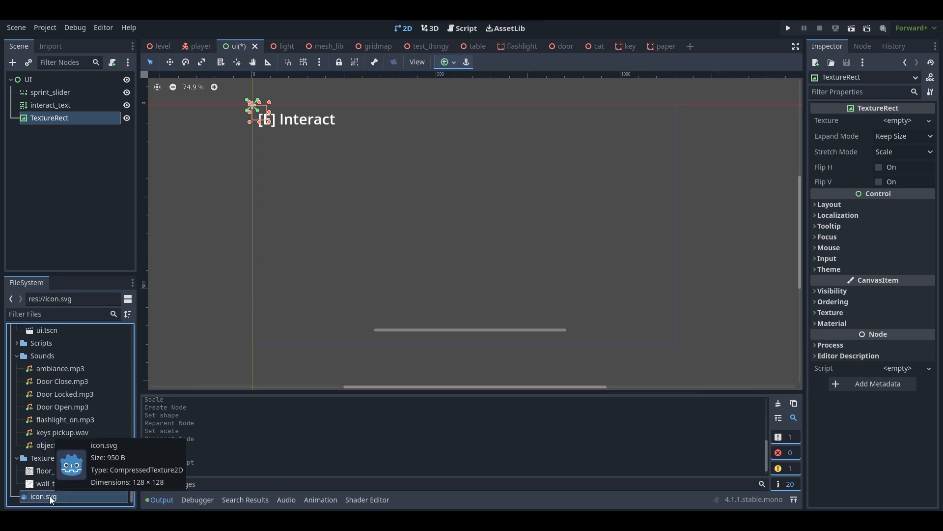
pyautogui.moveTo(43, 497); pyautogui.dragTo(897, 121)
# Move the TextureRect near the centre of the UI canvas and enlarge it to about 180 by 257
pyautogui.moveTo(279, 134); pyautogui.dragTo(473, 233)
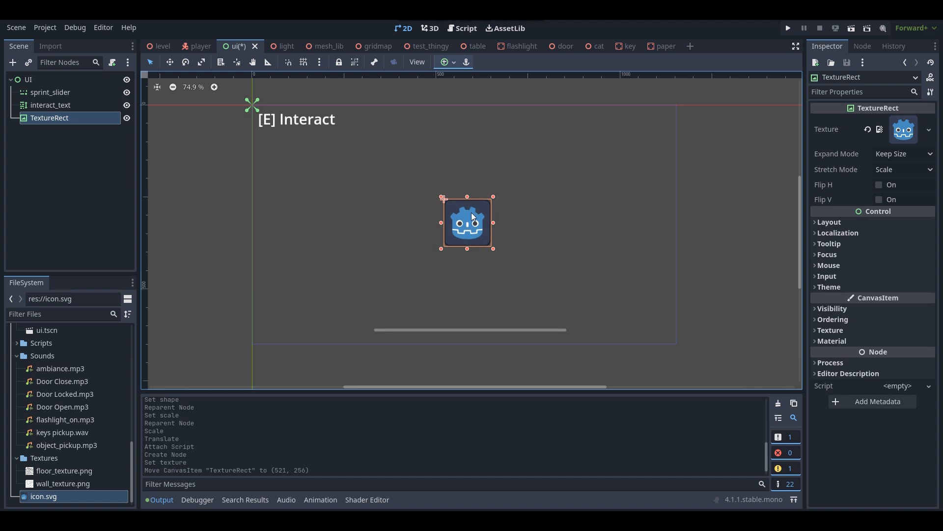
pyautogui.moveTo(468, 197); pyautogui.dragTo(481, 148)
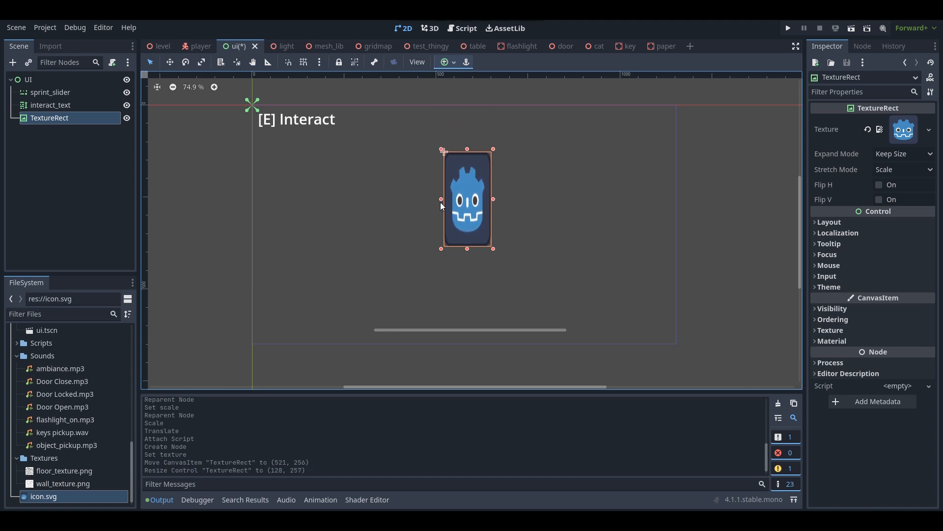
pyautogui.moveTo(442, 203); pyautogui.dragTo(422, 215)
pyautogui.click(899, 153)
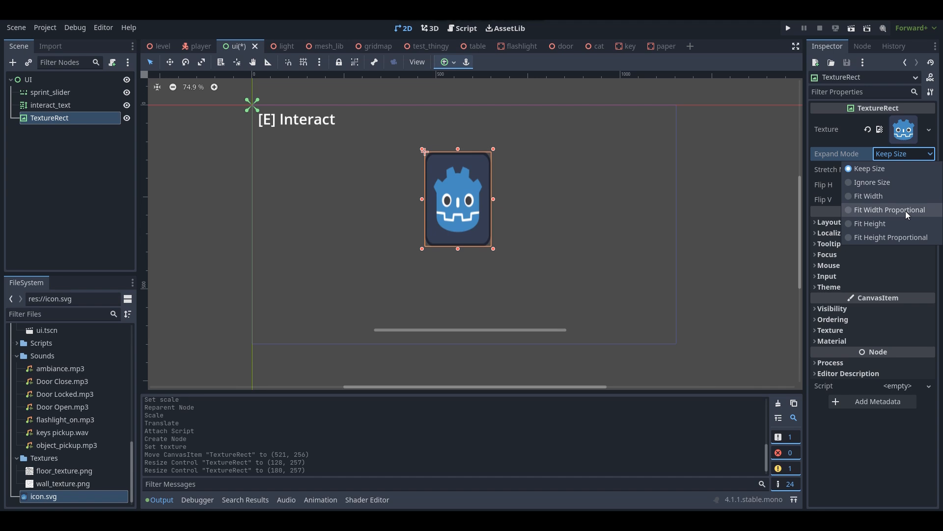
pyautogui.click(904, 154)
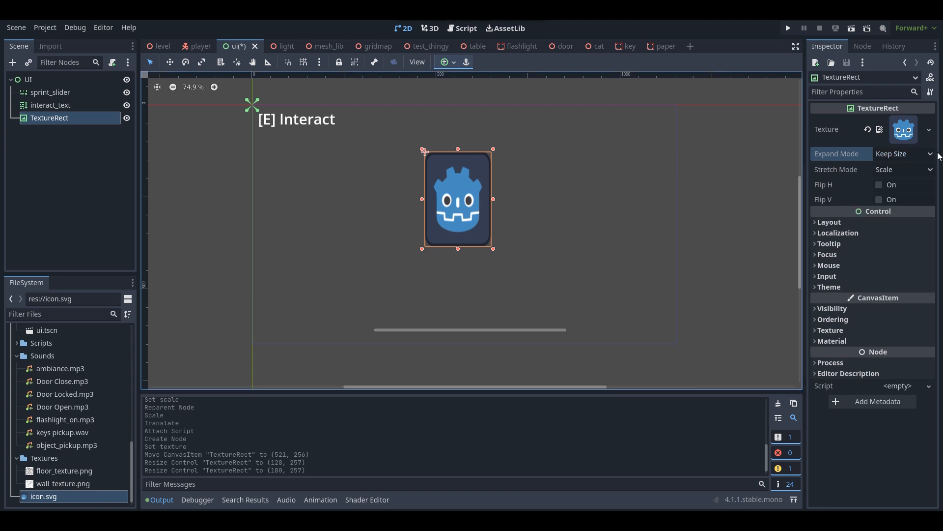
pyautogui.click(918, 155)
pyautogui.click(917, 156)
# Enlarge the TextureRect to about 324 by 495 and centre it on the canvas at about (429, 52)
pyautogui.moveTo(458, 248); pyautogui.dragTo(454, 317)
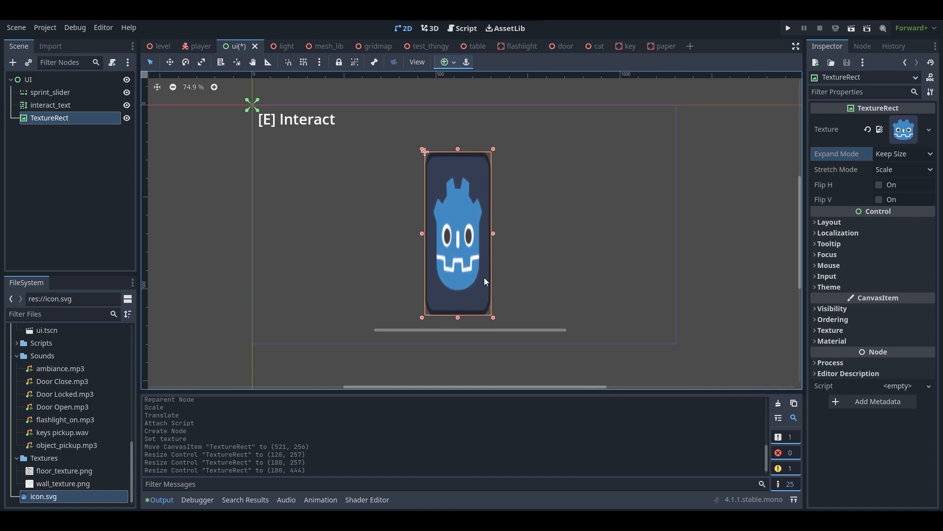
pyautogui.moveTo(493, 234); pyautogui.dragTo(516, 234)
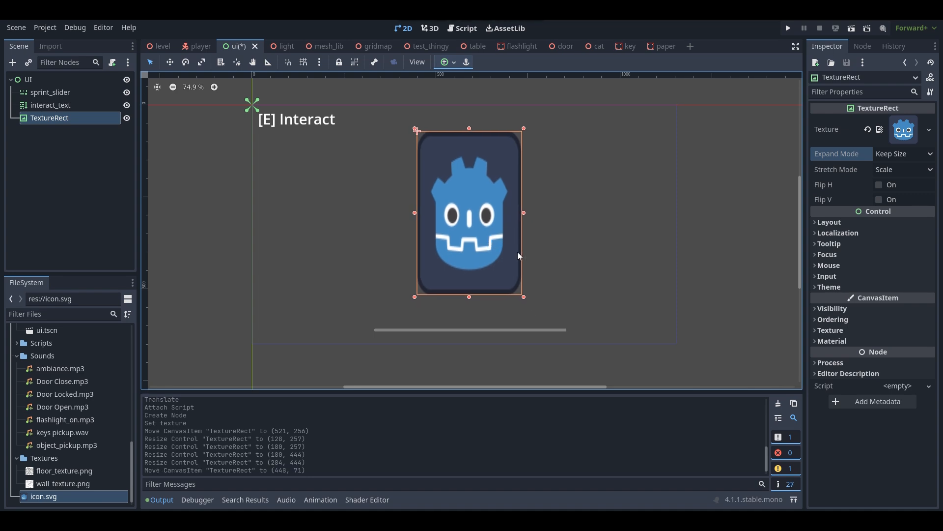
pyautogui.moveTo(524, 297); pyautogui.dragTo(541, 316)
pyautogui.moveTo(497, 270); pyautogui.dragTo(488, 263)
# Rename the TextureRect node to paper
pyautogui.click(74, 122)
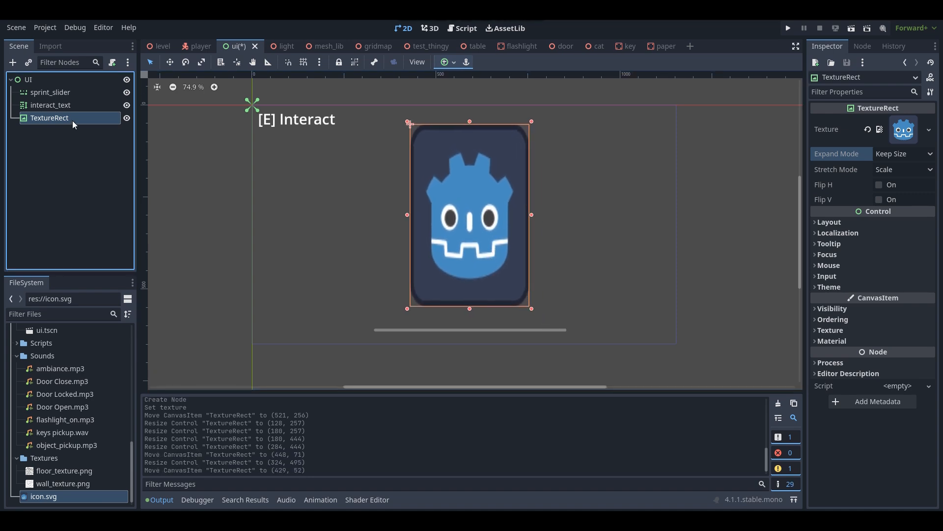
pyautogui.click(73, 121)
pyautogui.write('paper')
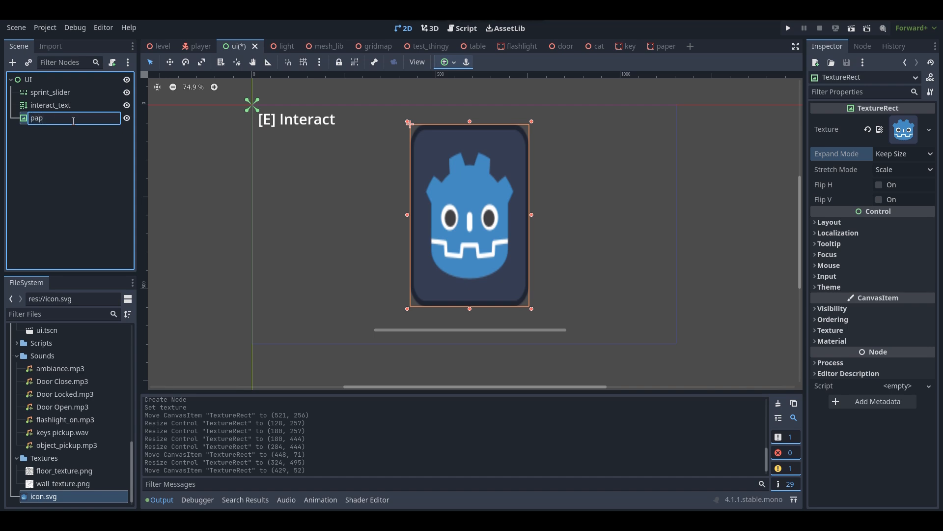
pyautogui.press('Return')
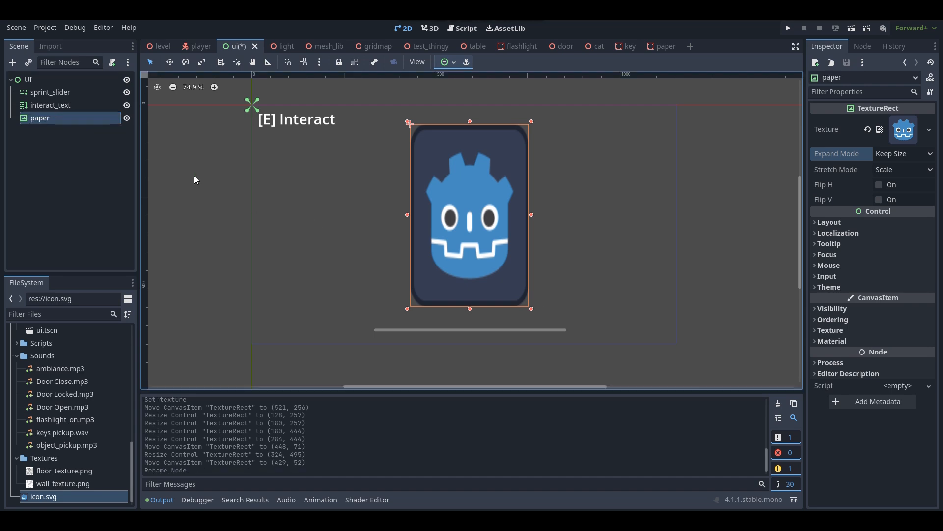
# Hide the paper node in the UI scene and save the scene
pyautogui.click(127, 118)
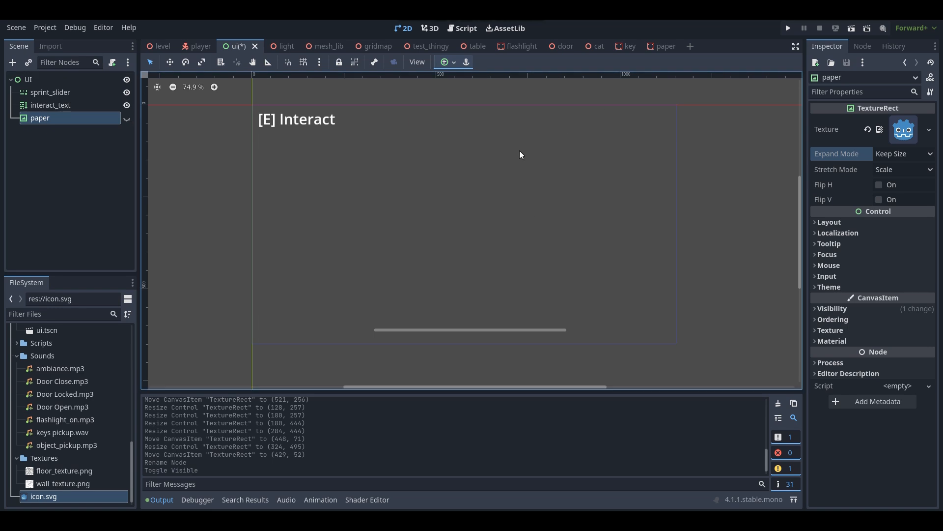
pyautogui.hotkey('ctrl', 's')
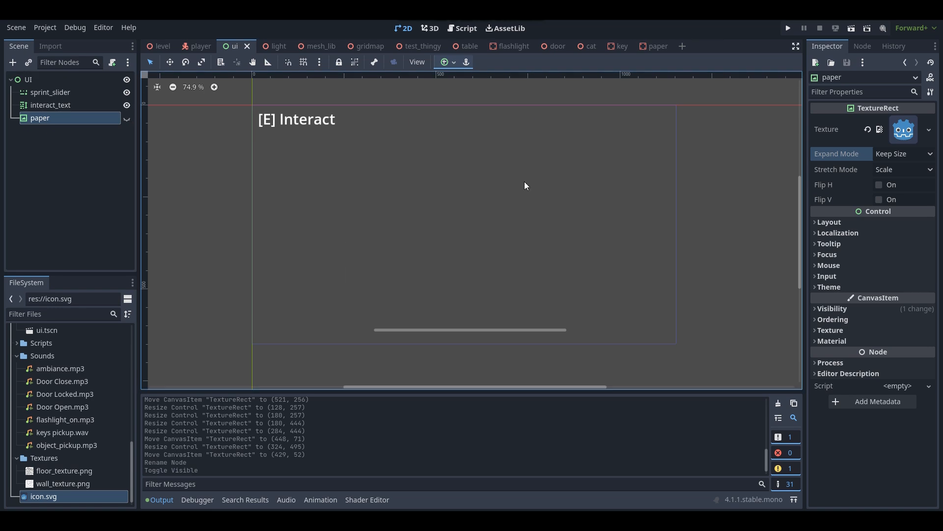
# In the paper script's interact function, add get_node("/root/" + get_tree().current_scene.name + "/ui/paper") below the toggle line
pyautogui.click(644, 45)
pyautogui.click(466, 29)
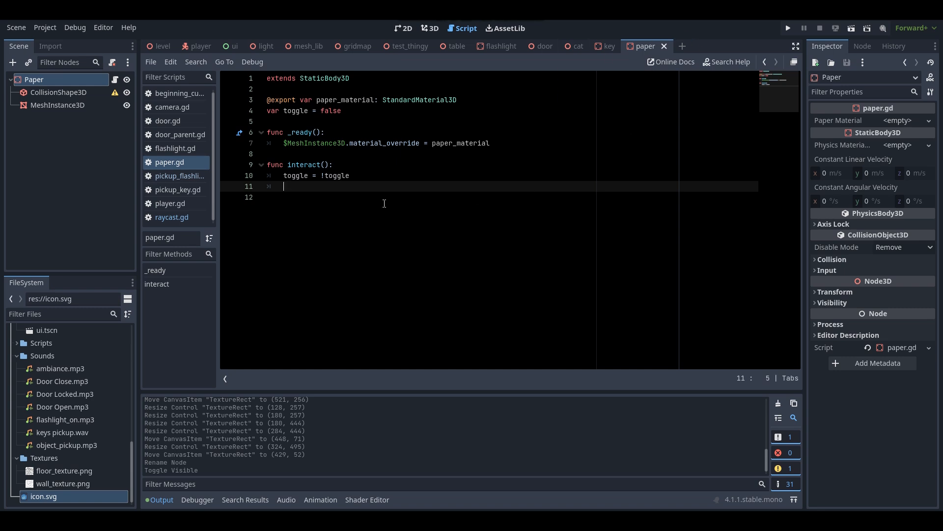
pyautogui.write('get_nod')
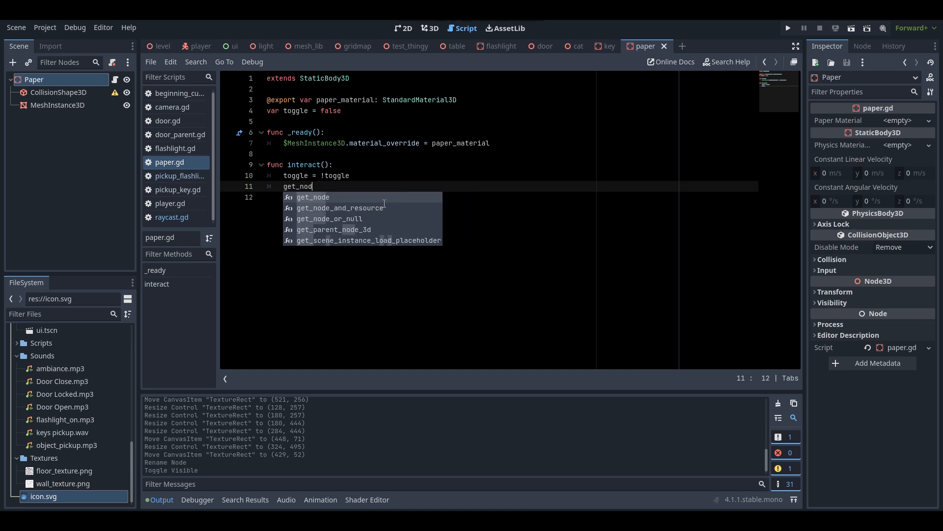
pyautogui.write('e(')
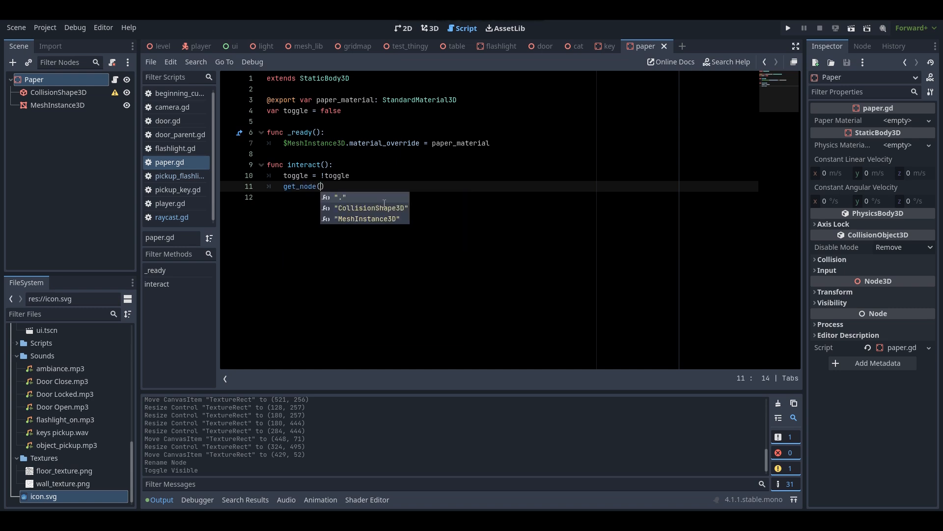
pyautogui.write('"/root/')
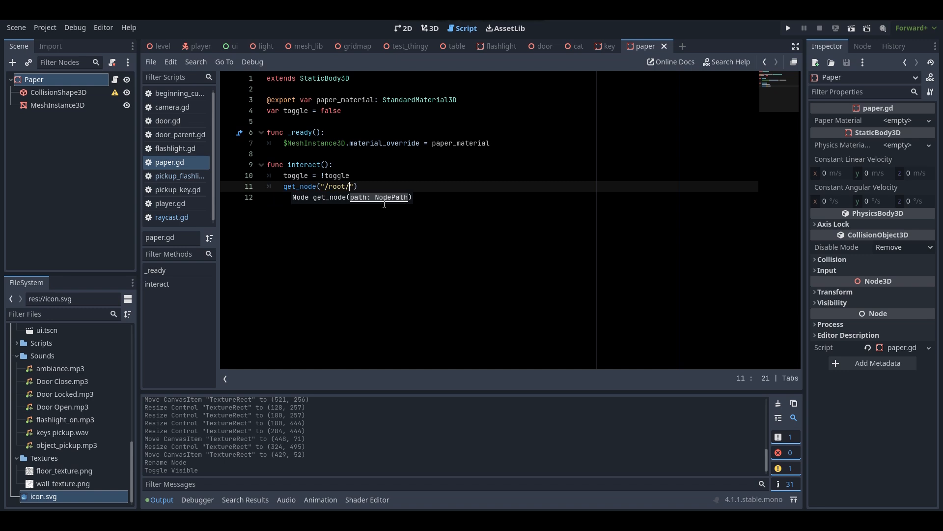
pyautogui.write('" +')
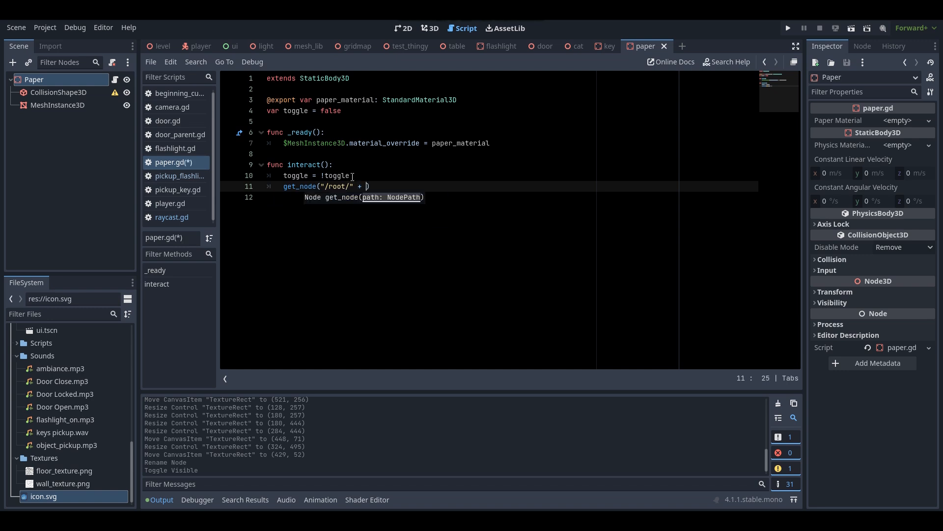
pyautogui.write(' get_tree')
pyautogui.write('().curr')
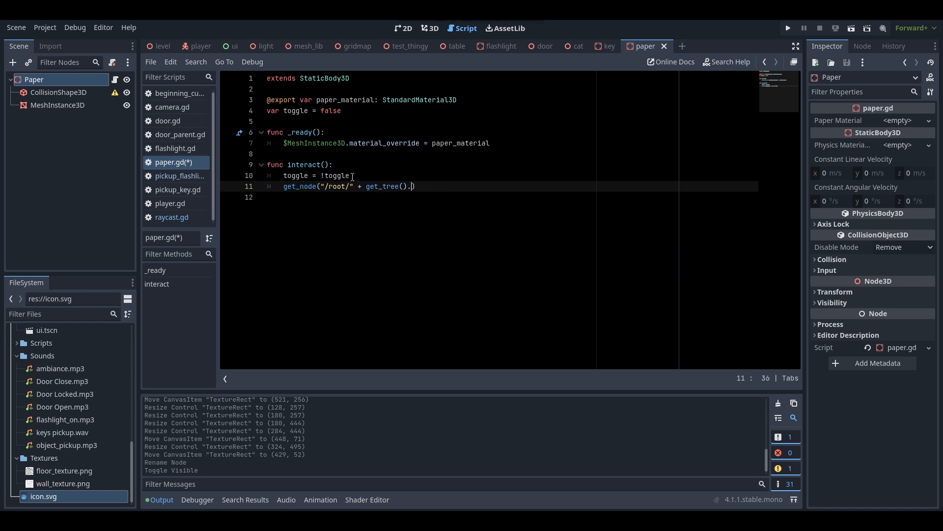
pyautogui.press('Return')
pyautogui.write('.name + "')
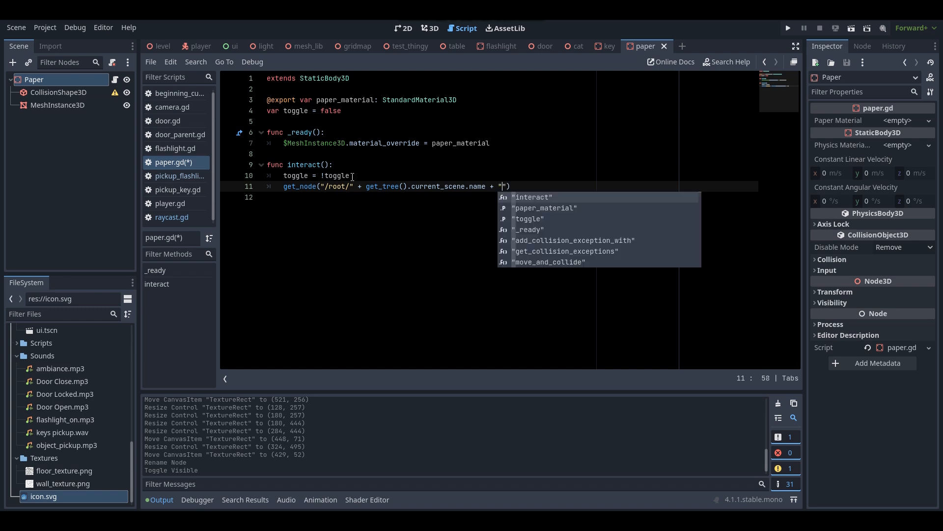
pyautogui.write('/')
pyautogui.write('ui/')
pyautogui.write('paper')
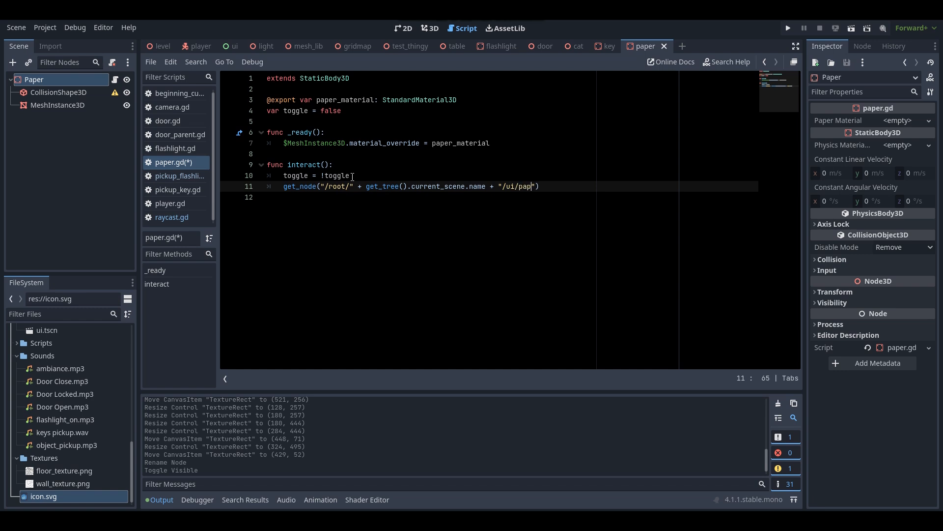
# Append .visible = toggle to the paper get_node call and save the script
pyautogui.click(564, 187)
pyautogui.write('.visible = toggle')
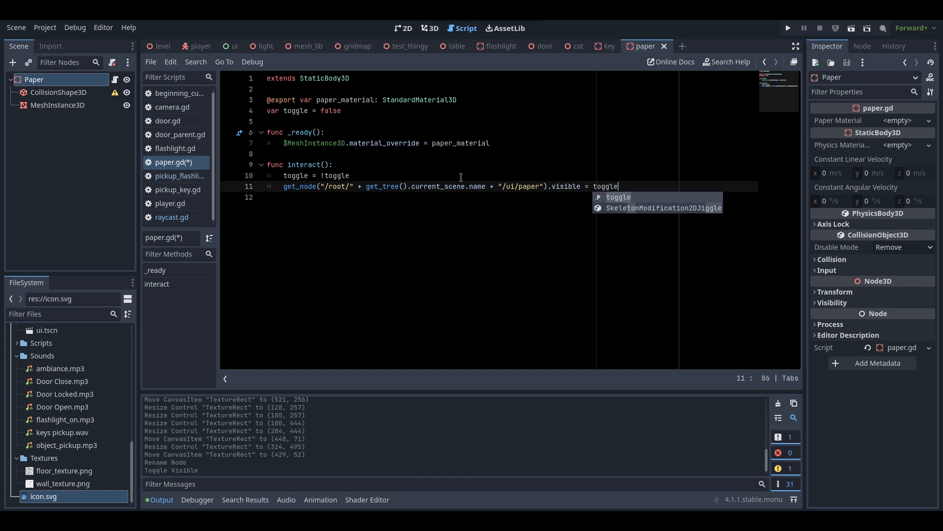
pyautogui.click(429, 185)
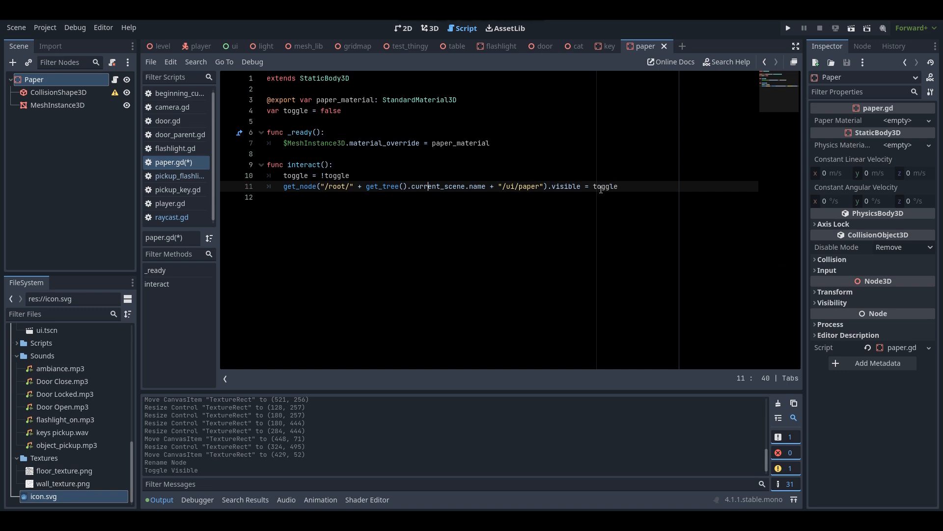
pyautogui.click(648, 187)
pyautogui.hotkey('ctrl', 's')
# Check camera.gd and player.gd, and add a second get_node call in paper.gd's interact function, reusing the path up to the current scene name
pyautogui.click(176, 107)
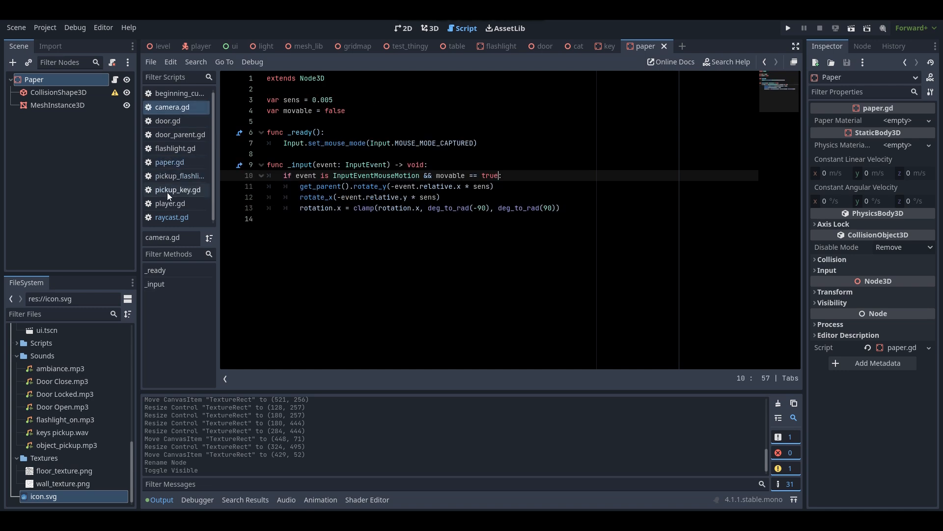
pyautogui.click(169, 205)
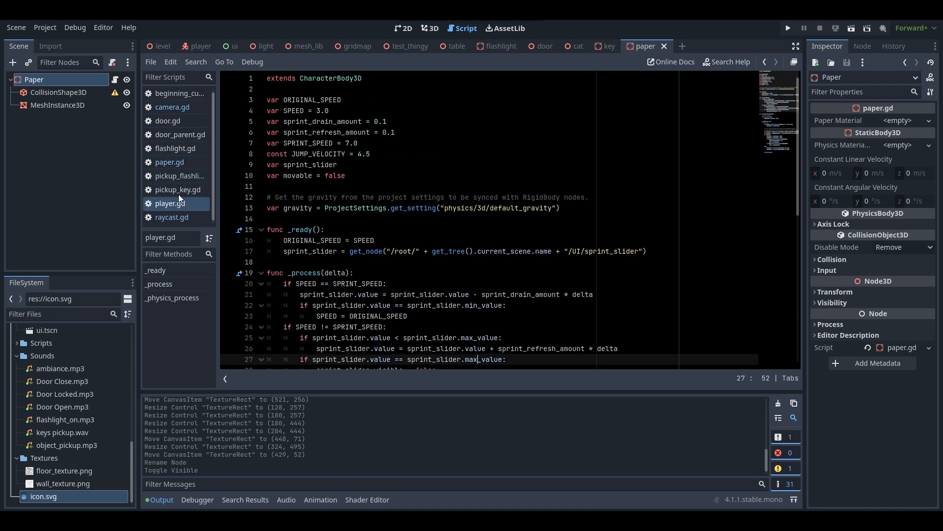
pyautogui.click(180, 163)
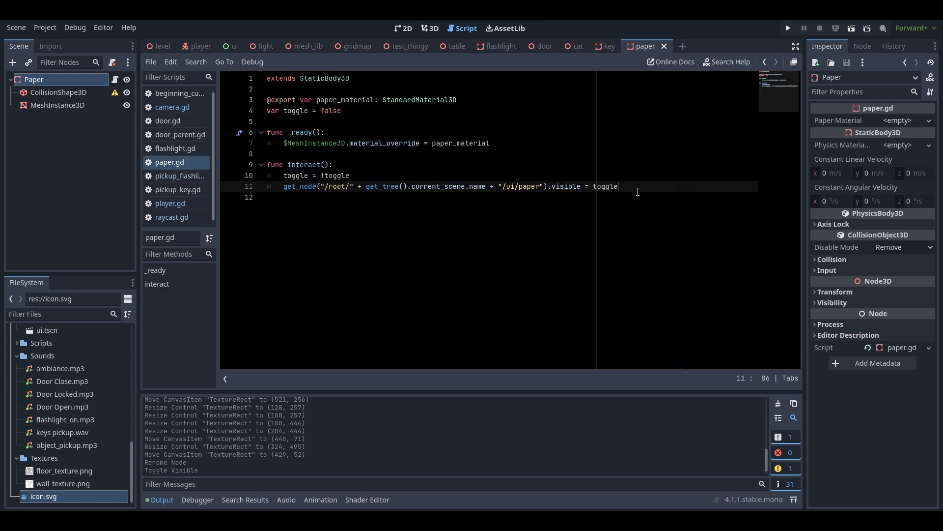
pyautogui.press('Return')
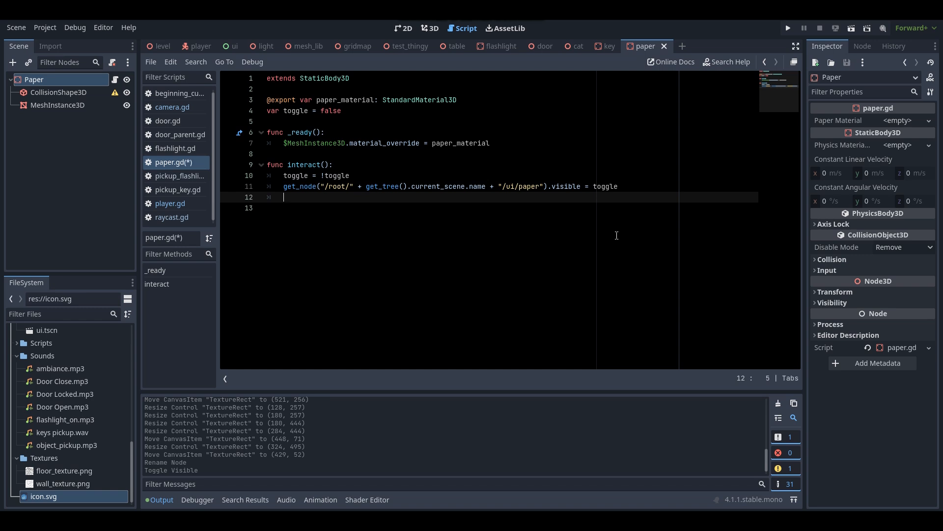
pyautogui.write('get_node')
pyautogui.write('("')
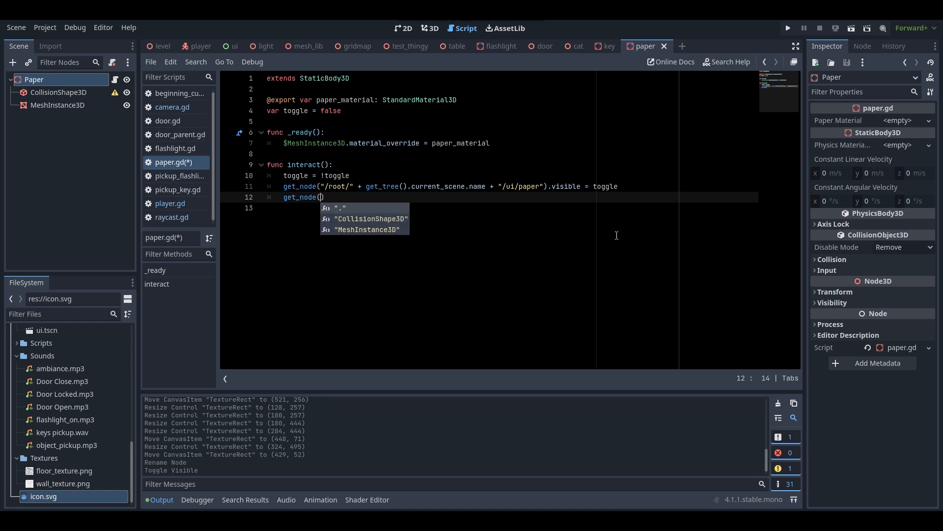
pyautogui.click(324, 187)
pyautogui.moveTo(325, 187); pyautogui.dragTo(501, 186)
pyautogui.hotkey('ctrl', 'c')
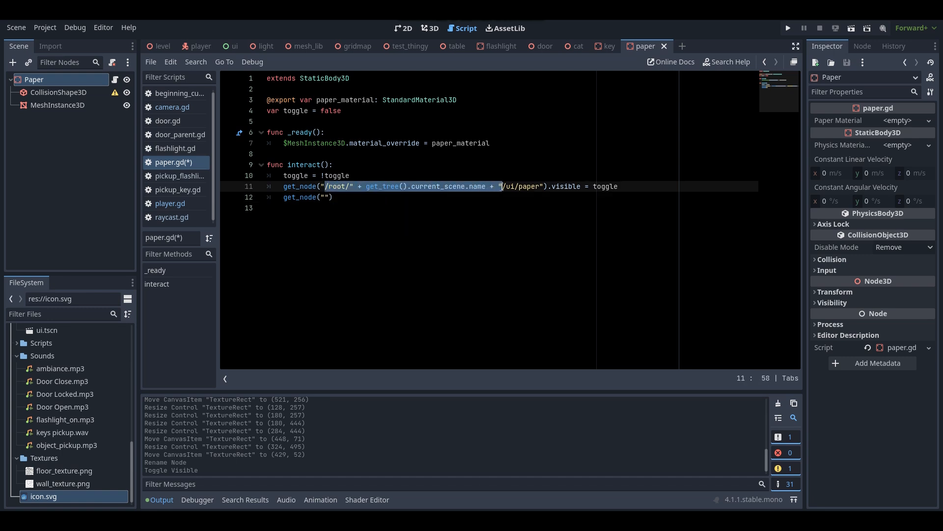
pyautogui.click(319, 198)
pyautogui.hotkey('ctrl', 'v')
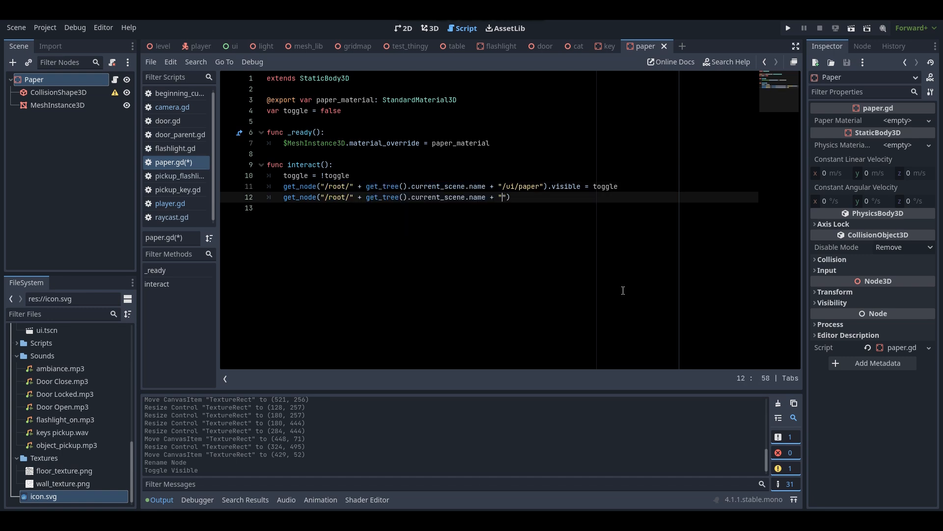
# Check the player node's name in the level scene and complete the second call as "/Player").movable = false
pyautogui.write('/')
pyautogui.click(156, 45)
pyautogui.scroll(4, 73, 120)
pyautogui.scroll(5, 74, 120)
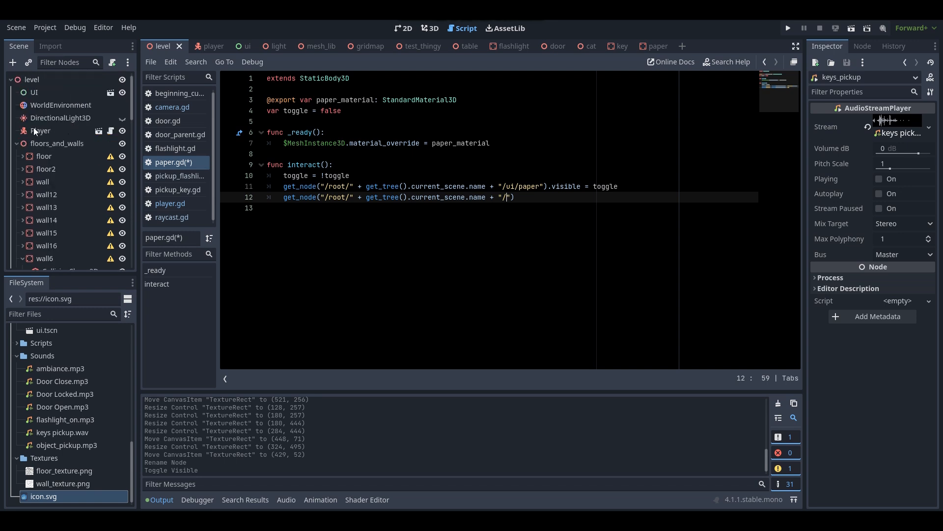
pyautogui.click(648, 46)
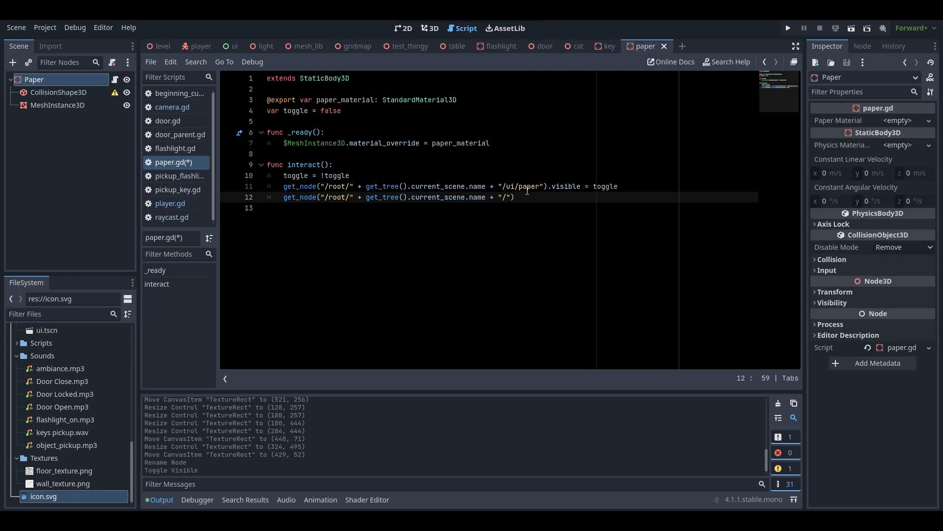
pyautogui.write('Player')
pyautogui.write('.movable = false')
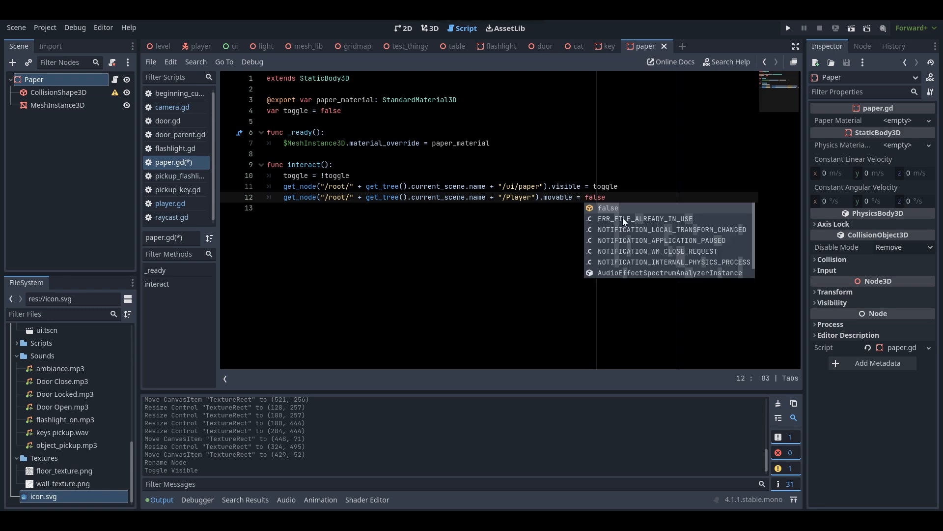
# Duplicate the Player movable line onto a new line directly below it
pyautogui.hotkey('shift', 'Home')
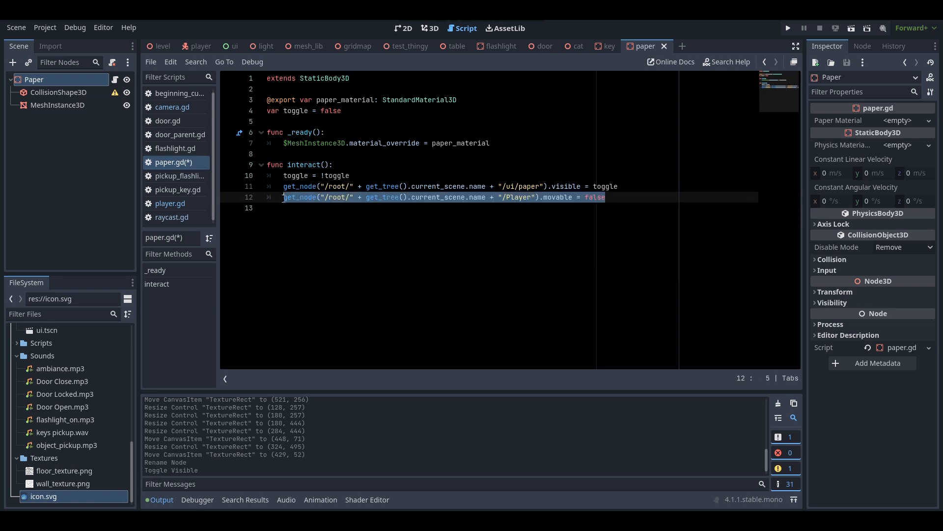
pyautogui.hotkey('ctrl', 'c')
pyautogui.press('End')
pyautogui.press('Return')
pyautogui.hotkey('ctrl', 'v')
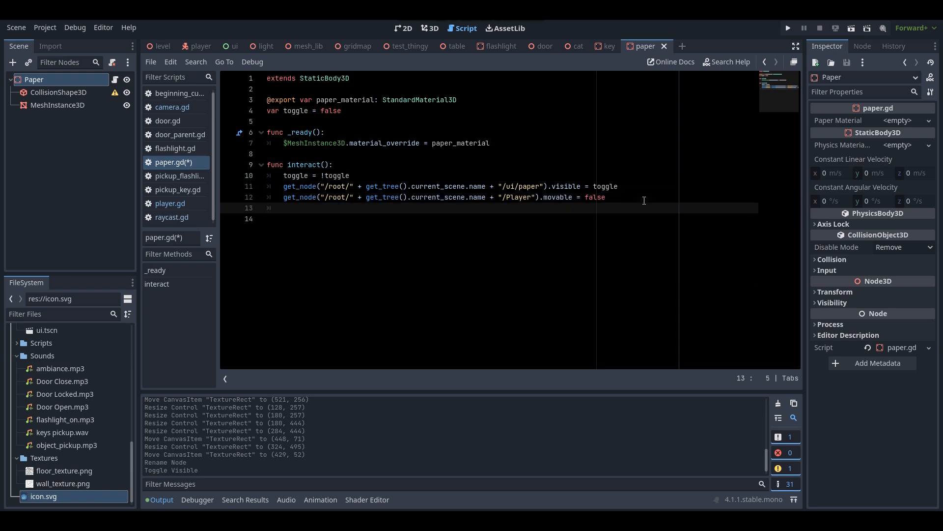
# Check the head node in the player scene and change the duplicated line's path to "/Player/head"
pyautogui.click(533, 208)
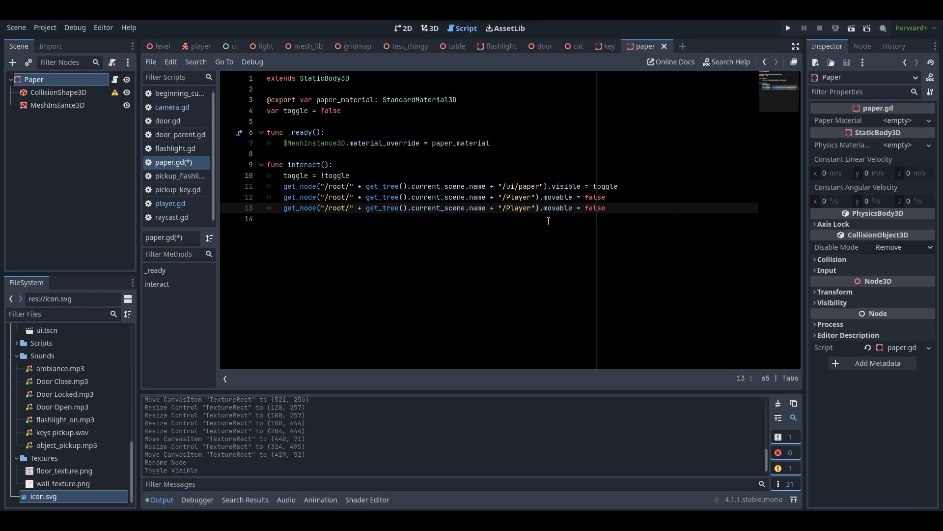
pyautogui.click(194, 46)
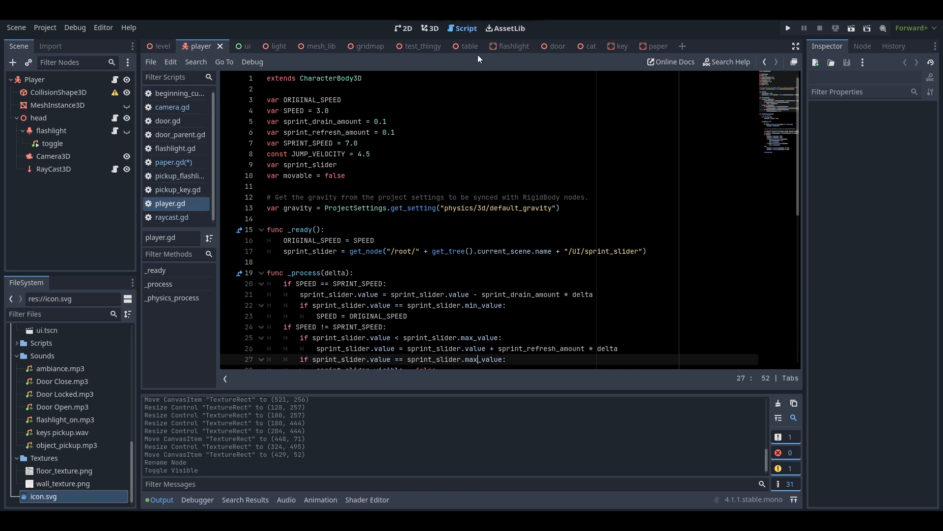
pyautogui.click(653, 47)
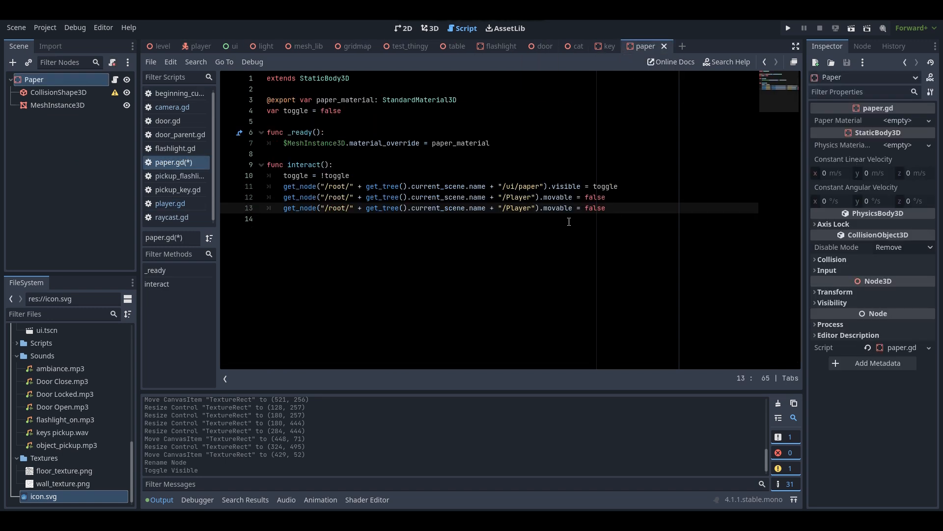
pyautogui.write('/head')
pyautogui.click(577, 209)
# Replace false with toggle in both the Player and Player/head movable assignments
pyautogui.doubleClick(587, 197)
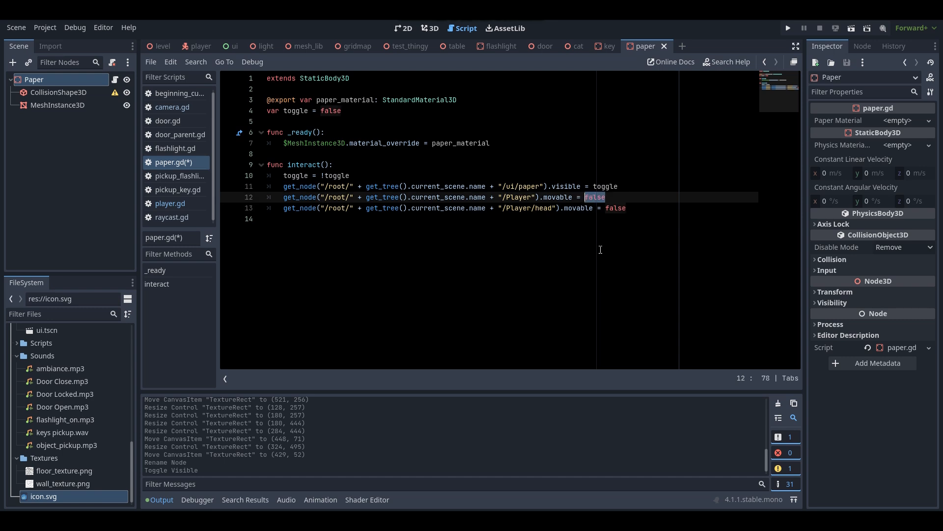
pyautogui.write('toggle')
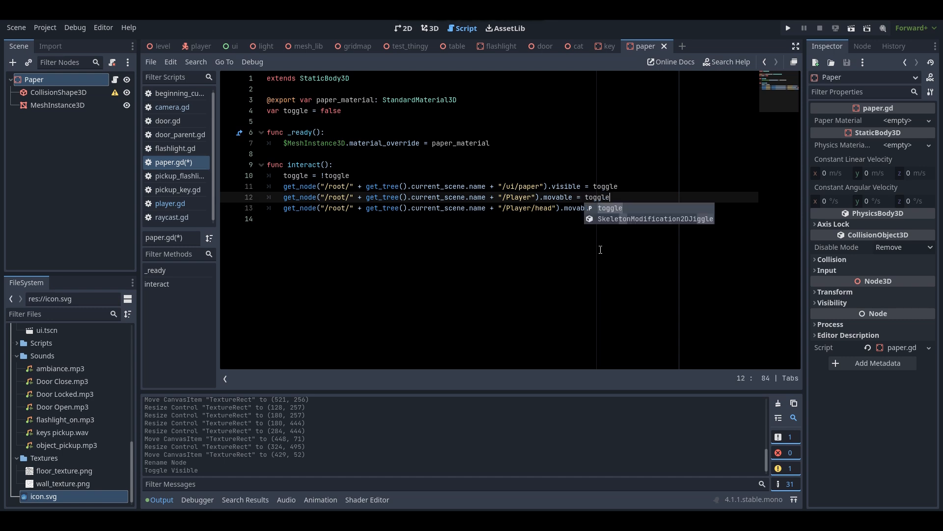
pyautogui.press('Escape')
pyautogui.doubleClick(615, 207)
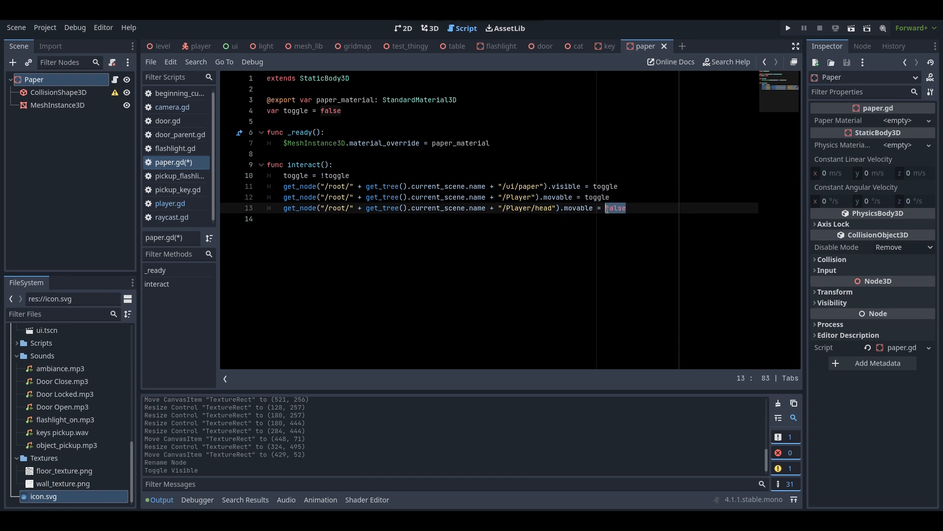
pyautogui.write('t')
pyautogui.write('e')
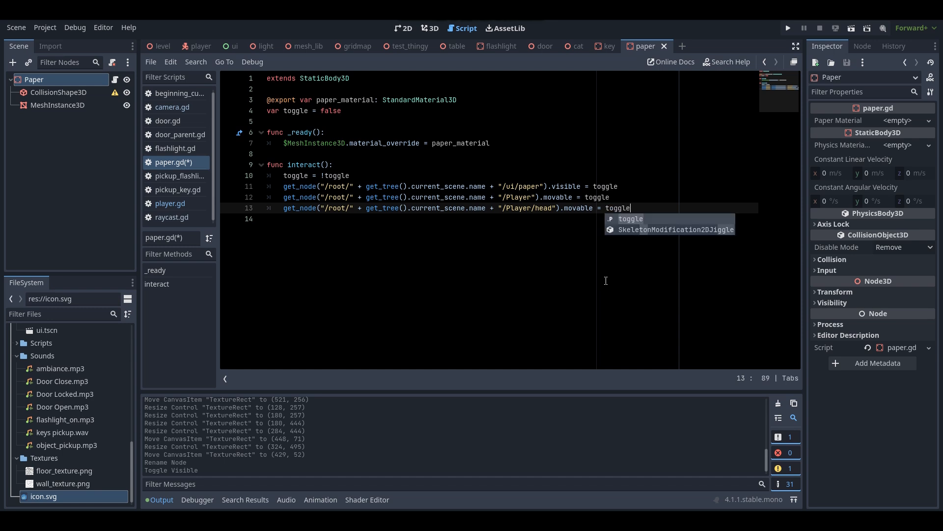
pyautogui.click(606, 197)
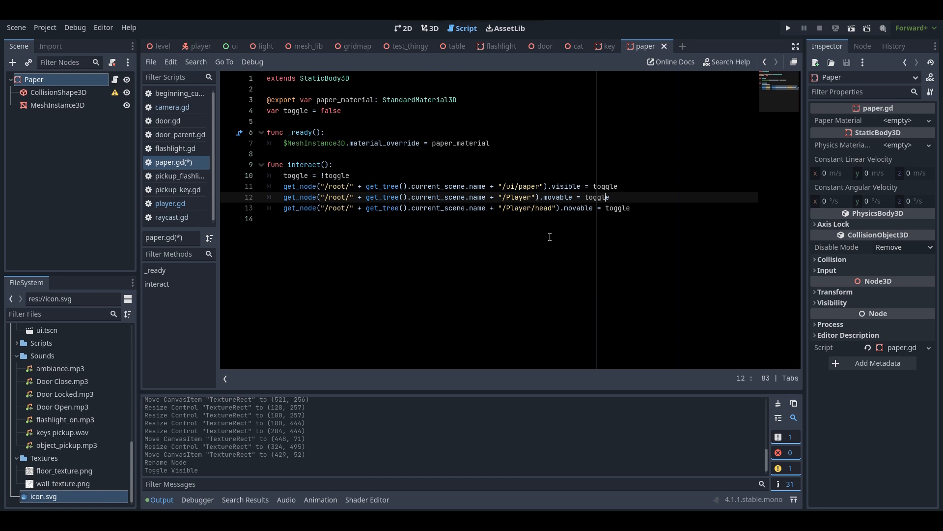
# Instance paper.tscn into the level scene on top of the table that holds the key
pyautogui.click(434, 28)
pyautogui.moveTo(471, 241); pyautogui.dragTo(617, 162, button='middle')
pyautogui.scroll(-4, 445, 243)
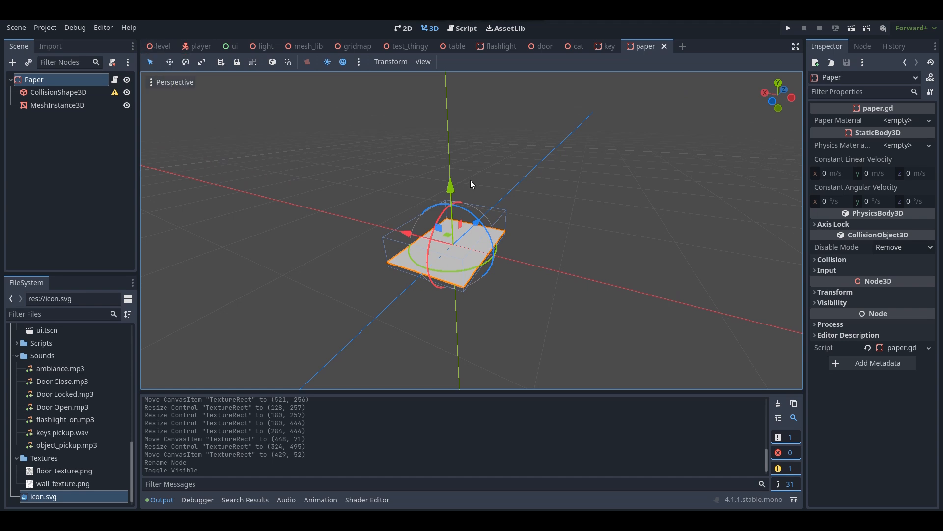
pyautogui.click(155, 48)
pyautogui.press('s')
pyautogui.moveTo(423, 226); pyautogui.dragTo(609, 211, button='right')
pyautogui.press('a')
pyautogui.press('s')
pyautogui.press('w')
pyautogui.press('a')
pyautogui.press('w')
pyautogui.press('s')
pyautogui.moveTo(274, 349)
pyautogui.mouseDown(button='right')
pyautogui.moveTo(260, 362)
pyautogui.moveTo(282, 351)
pyautogui.moveTo(275, 349)
pyautogui.mouseUp(button='right')
pyautogui.press('w')
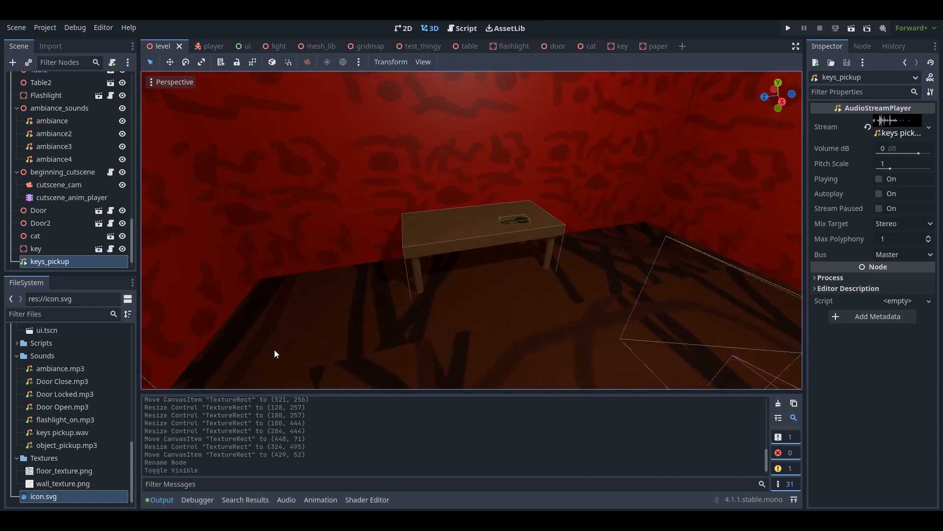
pyautogui.scroll(5, 42, 447)
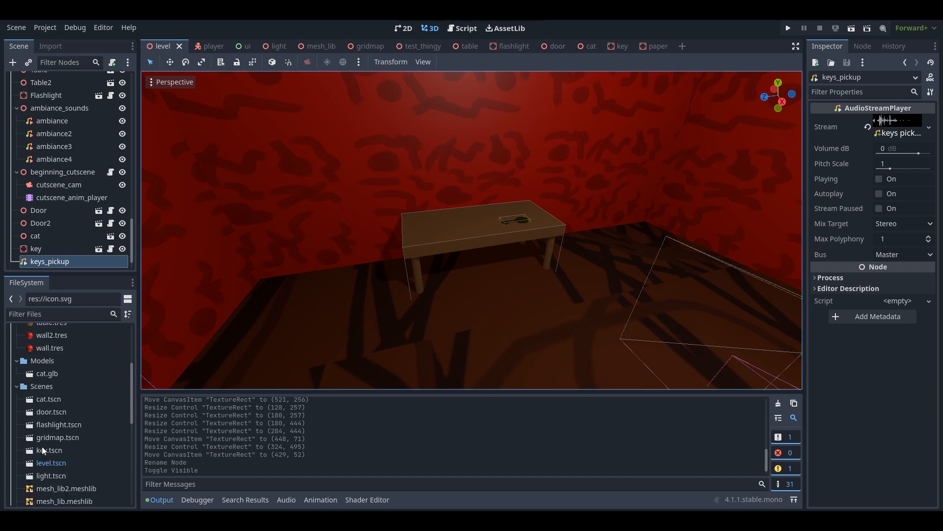
pyautogui.click(61, 436)
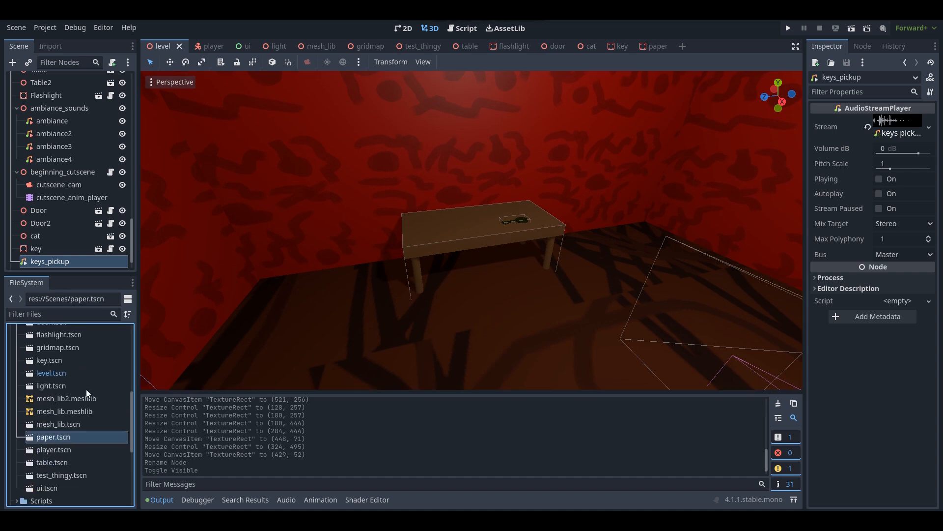
pyautogui.moveTo(57, 433); pyautogui.dragTo(449, 221)
# Rotate the paper on the table around its vertical axis to about -85.8°
pyautogui.moveTo(450, 220); pyautogui.dragTo(548, 221, button='right')
pyautogui.moveTo(370, 257); pyautogui.dragTo(414, 270, button='right')
pyautogui.click(370, 257)
pyautogui.press('s')
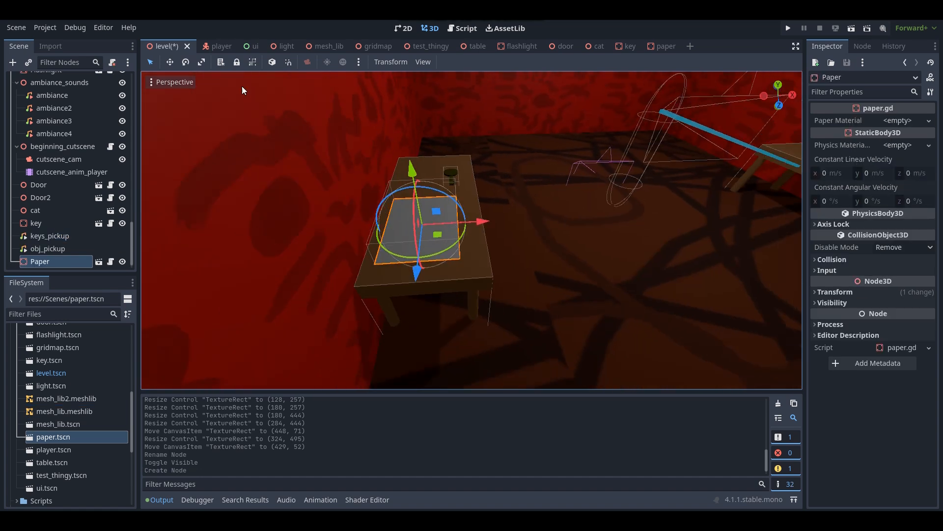
pyautogui.click(186, 62)
pyautogui.moveTo(441, 250); pyautogui.dragTo(391, 250)
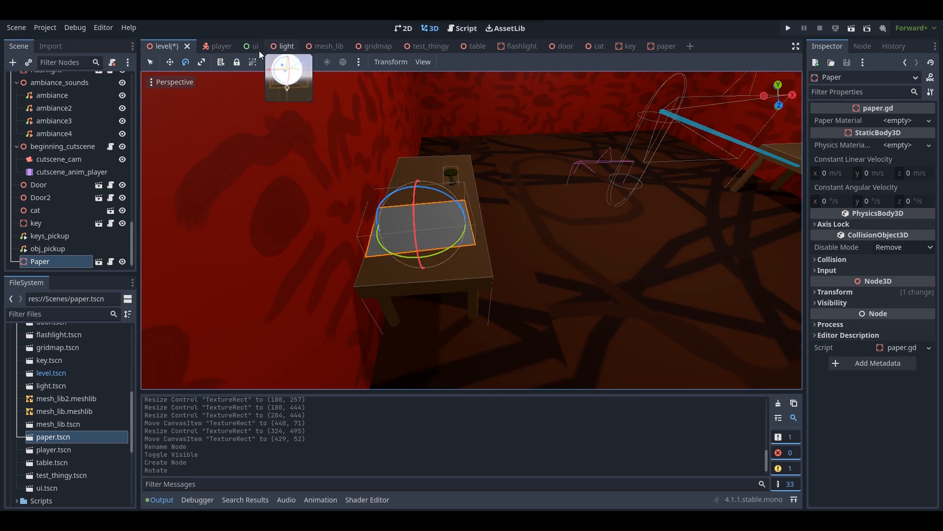
# Scale the paper uniformly to 0.68 and move it along the X axis to about -6.125
pyautogui.click(201, 62)
pyautogui.click(835, 292)
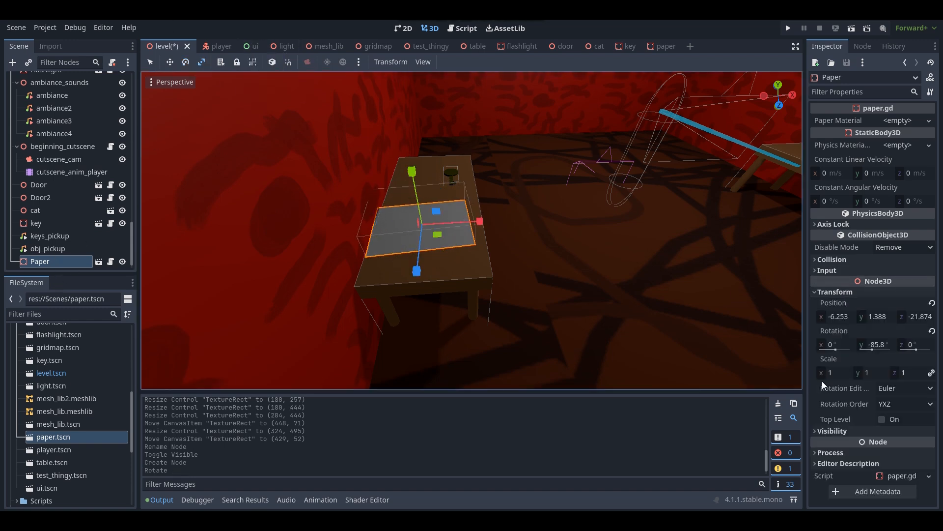
pyautogui.moveTo(825, 376); pyautogui.dragTo(814, 368)
pyautogui.moveTo(737, 319); pyautogui.dragTo(703, 326, button='right')
pyautogui.press('w')
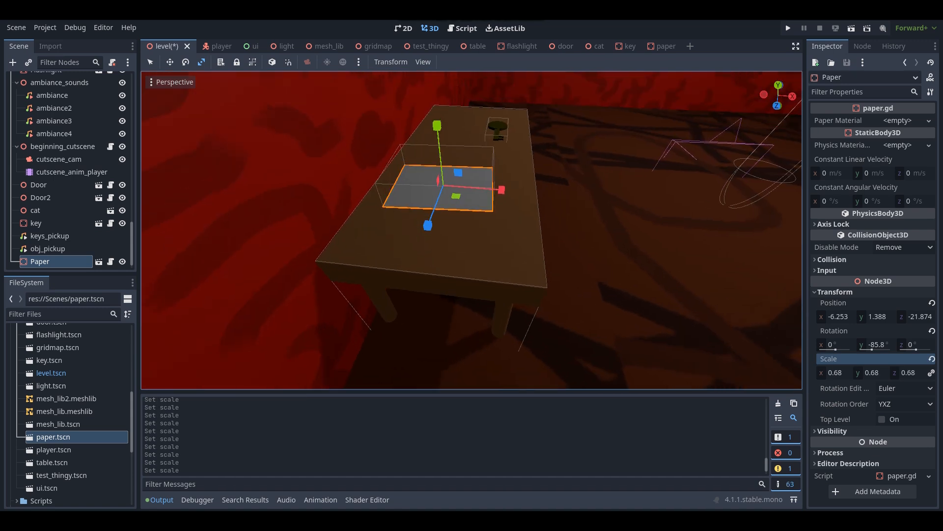
pyautogui.click(150, 62)
pyautogui.moveTo(501, 192); pyautogui.dragTo(519, 194)
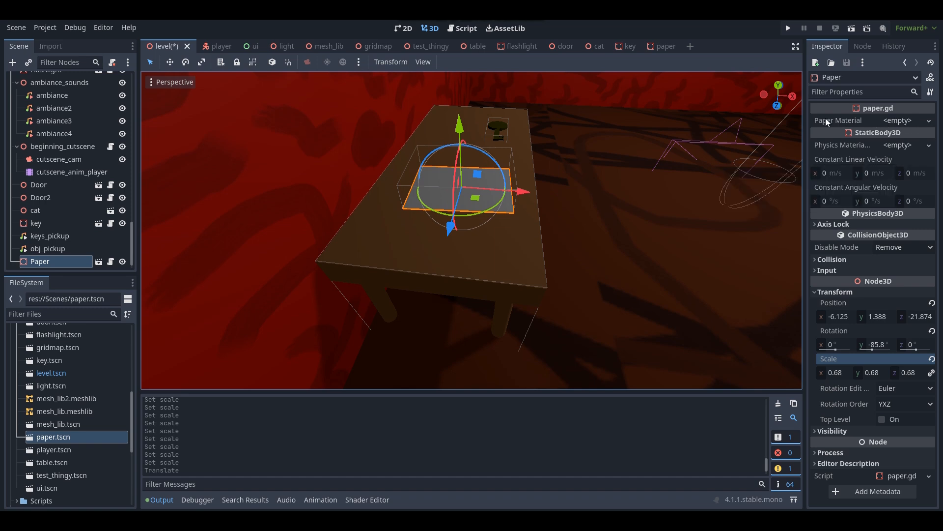
pyautogui.click(894, 121)
pyautogui.click(865, 156)
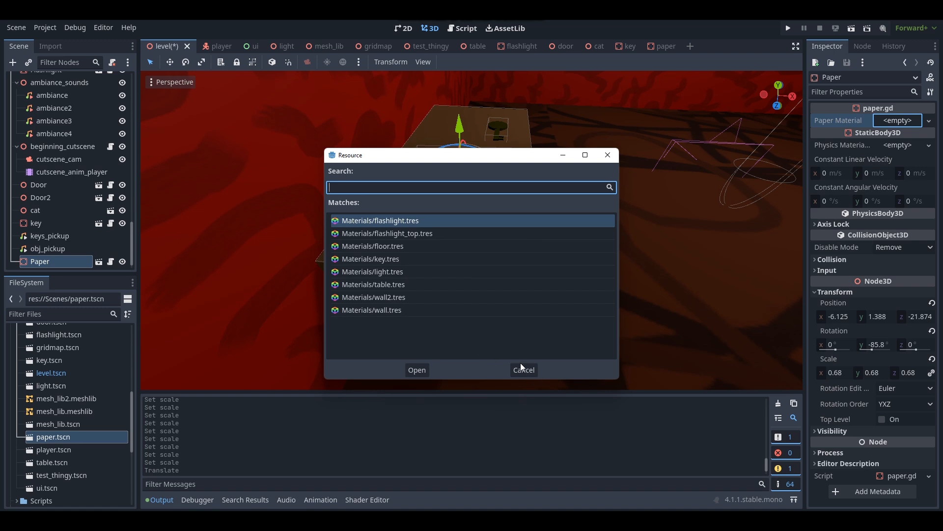
pyautogui.click(531, 374)
# Save the level scene and create a StandardMaterial3D resource named paper.tres in the Materials folder
pyautogui.moveTo(526, 268); pyautogui.dragTo(523, 237, button='right')
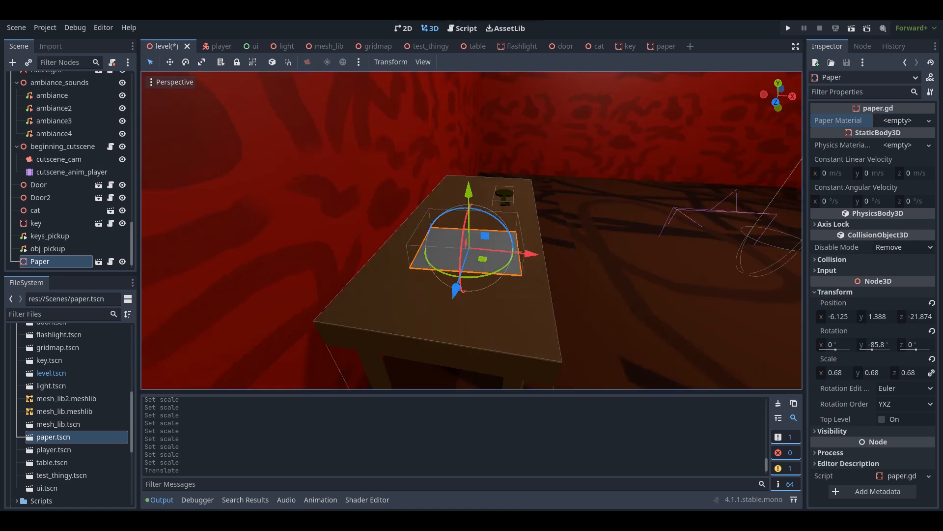
pyautogui.hotkey('ctrl', 's')
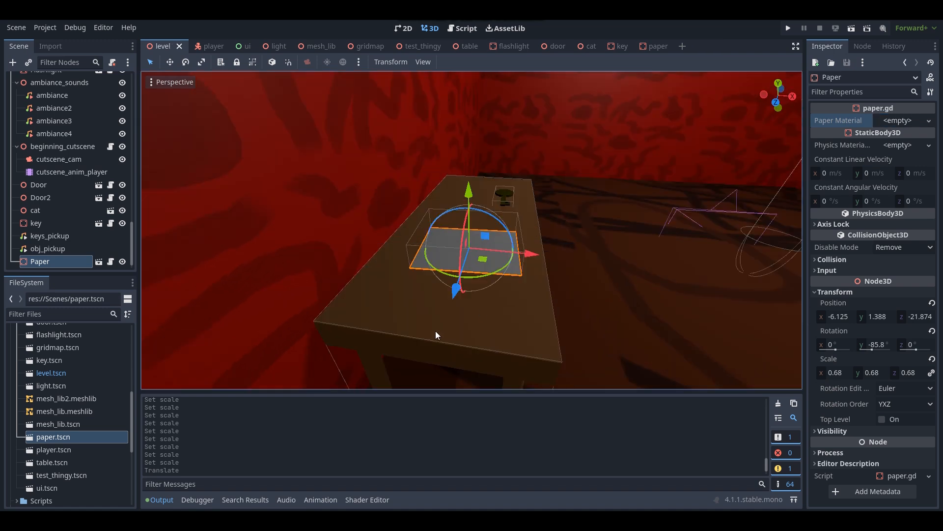
pyautogui.scroll(5, 51, 426)
pyautogui.scroll(2, 51, 425)
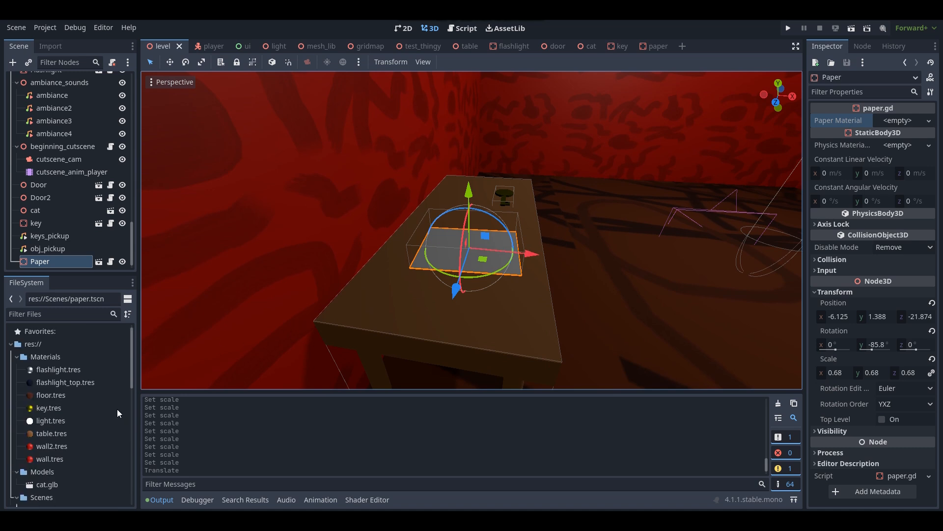
pyautogui.click(60, 359)
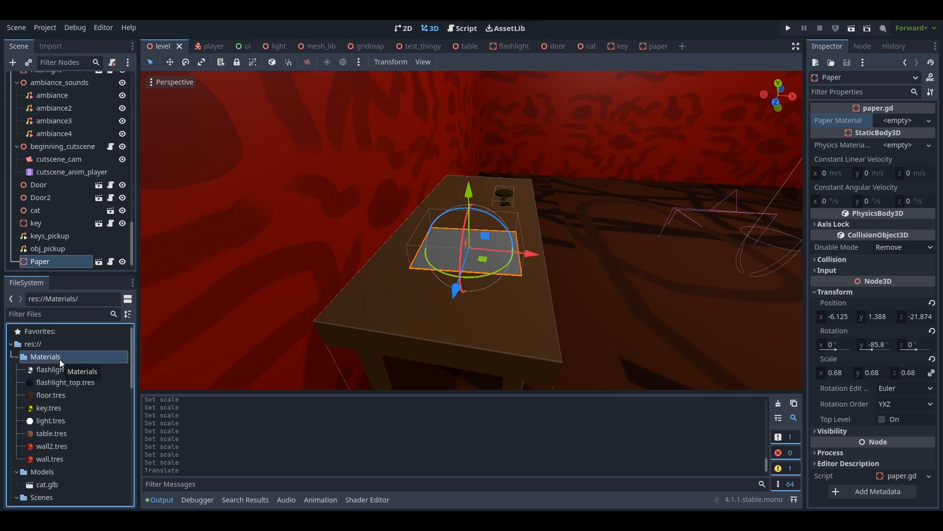
pyautogui.rightClick(72, 357)
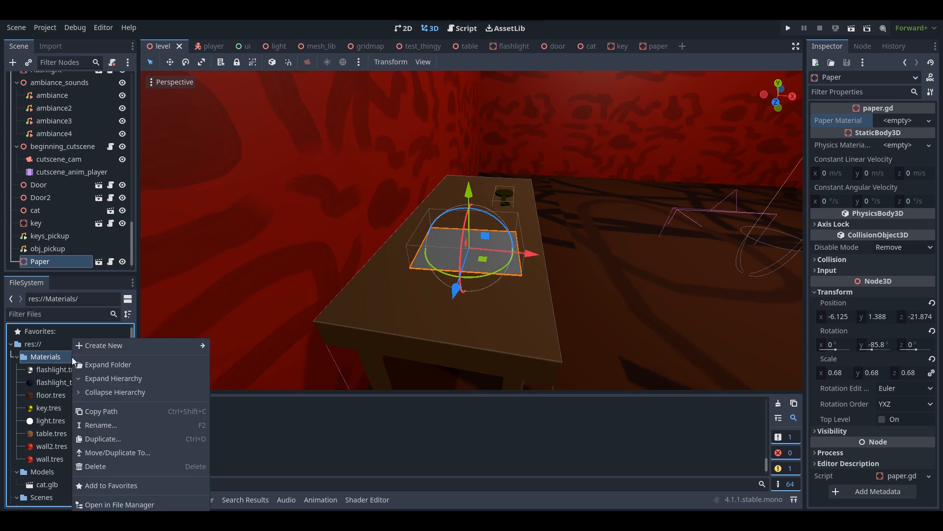
pyautogui.moveTo(104, 347)
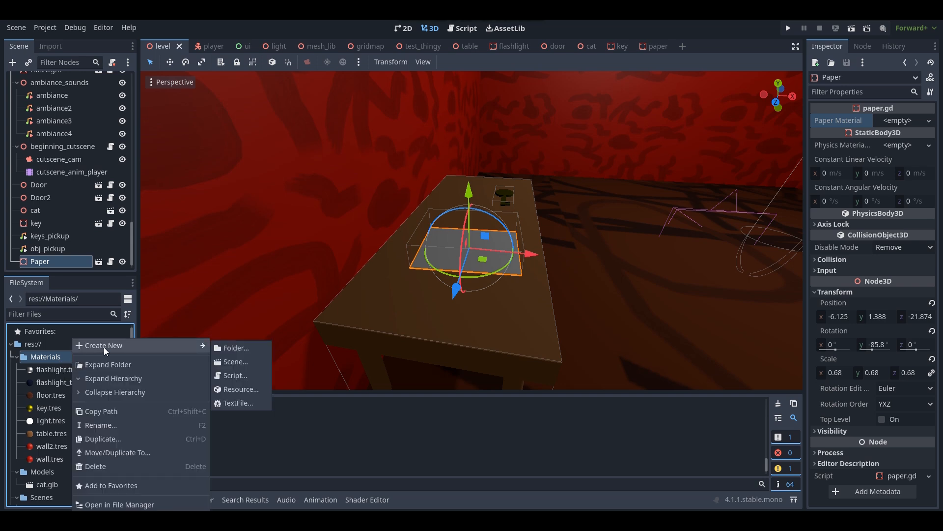
pyautogui.click(235, 389)
pyautogui.write('standard')
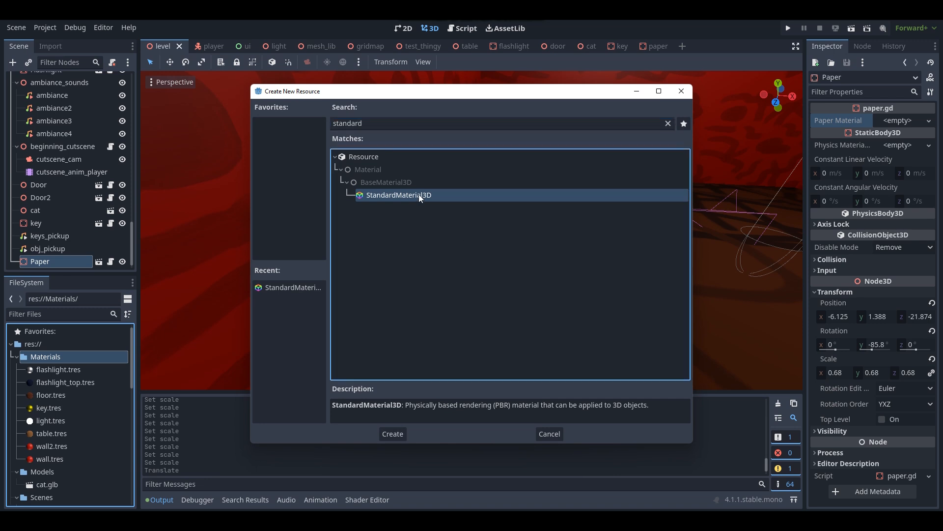
pyautogui.doubleClick(419, 194)
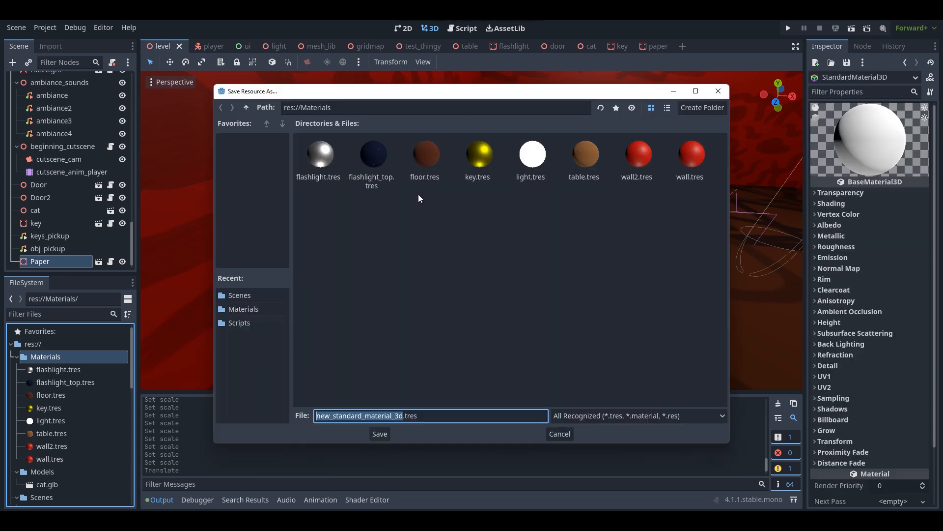
pyautogui.write('paper')
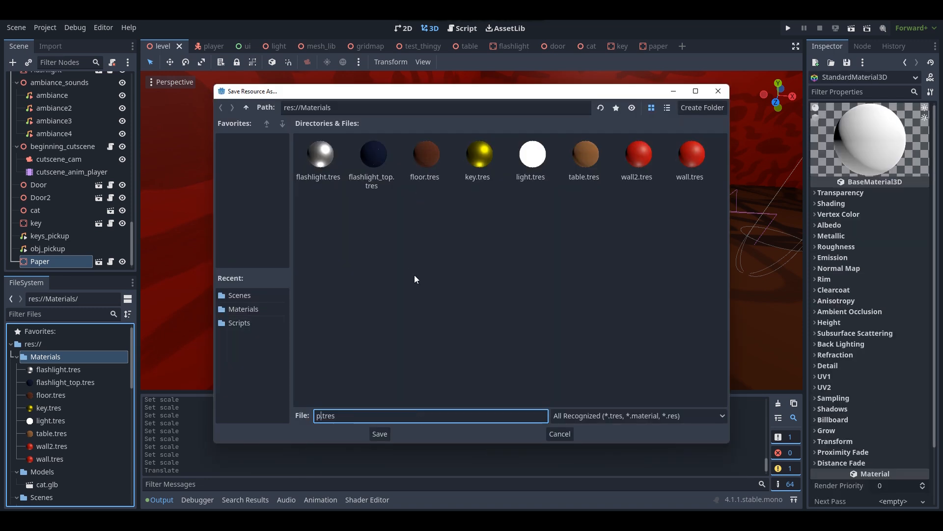
pyautogui.press('Return')
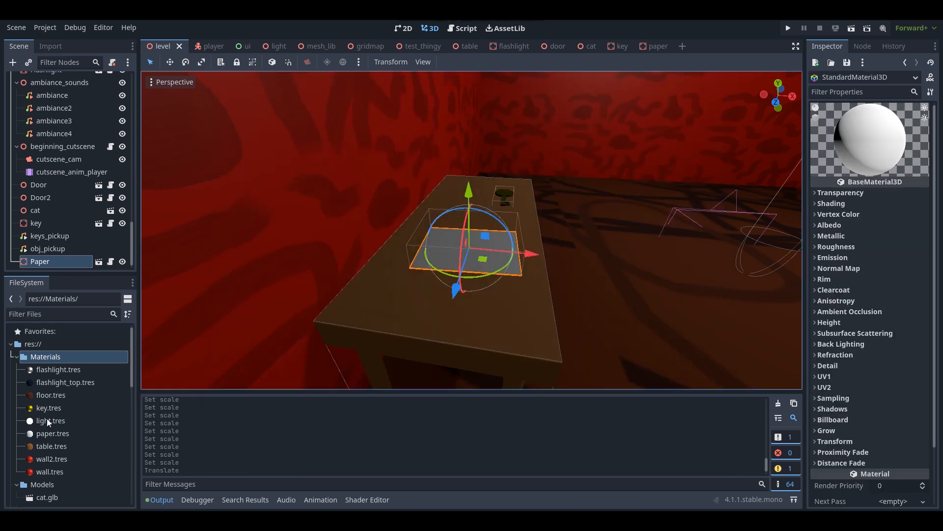
# Open the paper.tres material and set its albedo texture to icon.svg
pyautogui.doubleClick(59, 435)
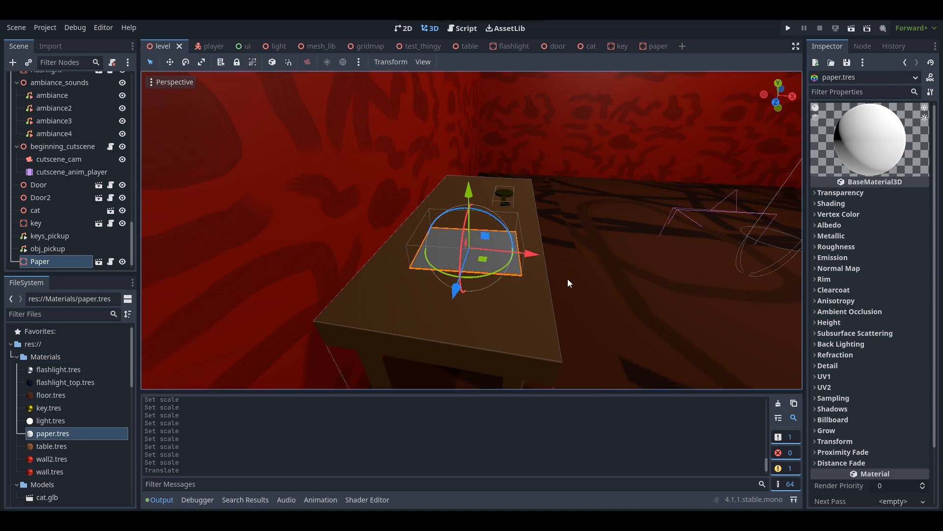
pyautogui.moveTo(520, 300); pyautogui.dragTo(527, 291, button='right')
pyautogui.press('w')
pyautogui.moveTo(460, 317)
pyautogui.mouseDown(button='right')
pyautogui.moveTo(471, 311)
pyautogui.moveTo(480, 342)
pyautogui.moveTo(459, 317)
pyautogui.mouseUp(button='right')
pyautogui.press('s')
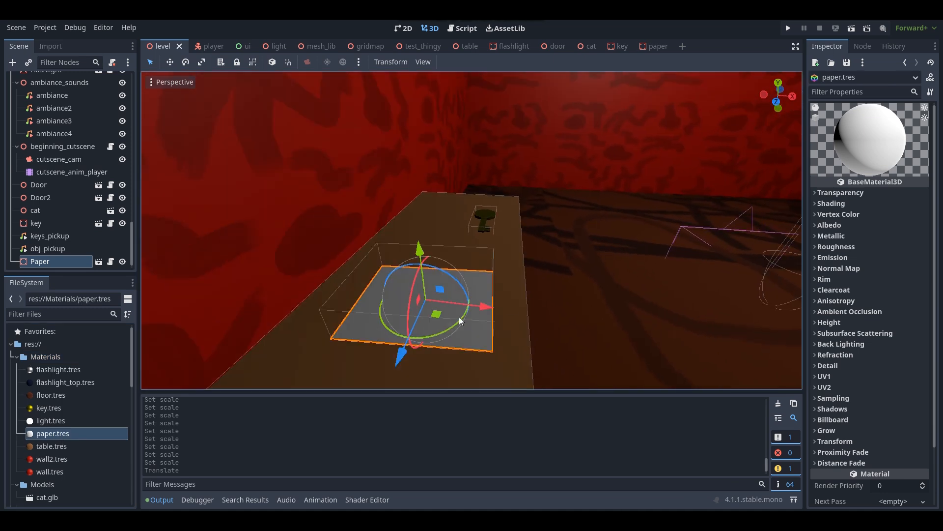
pyautogui.click(838, 227)
pyautogui.click(895, 253)
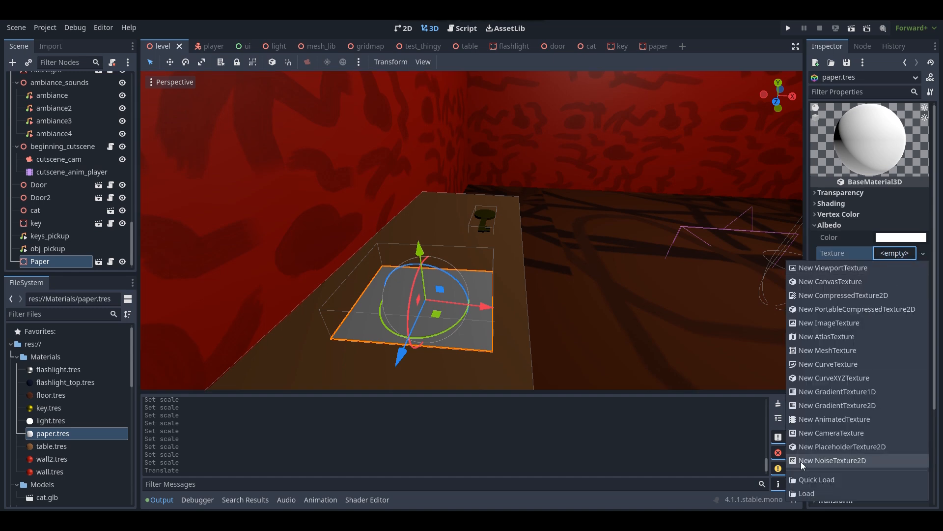
pyautogui.click(798, 479)
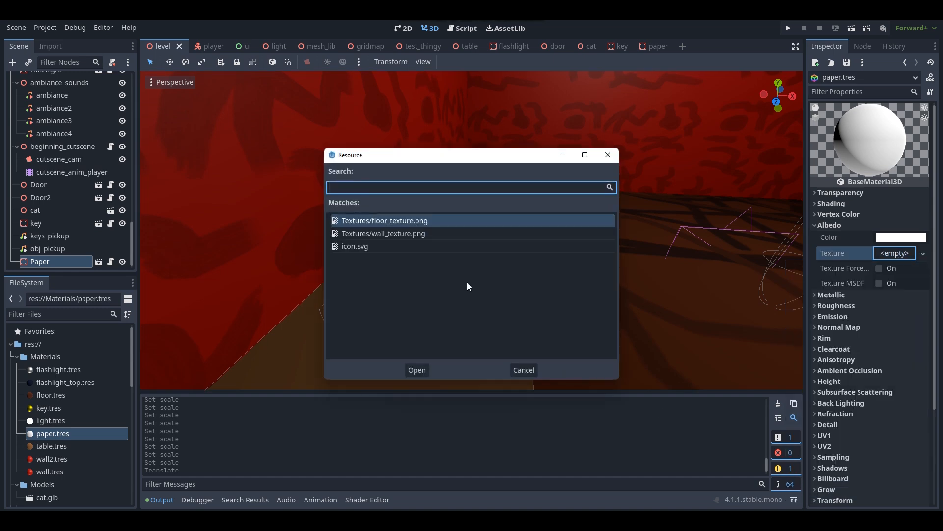
pyautogui.doubleClick(381, 246)
pyautogui.moveTo(619, 271)
pyautogui.mouseDown(button='right')
pyautogui.moveTo(611, 254)
pyautogui.moveTo(616, 270)
pyautogui.mouseUp(button='right')
pyautogui.press('s')
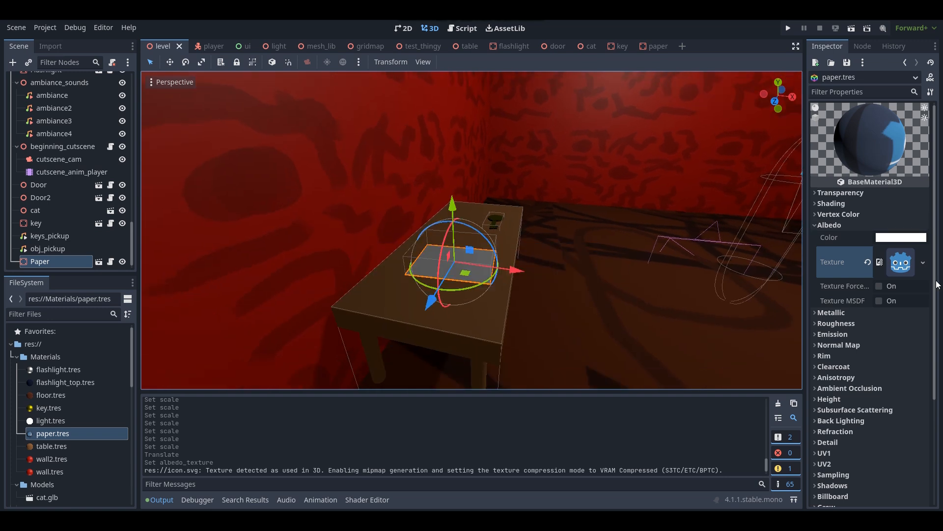
pyautogui.click(868, 225)
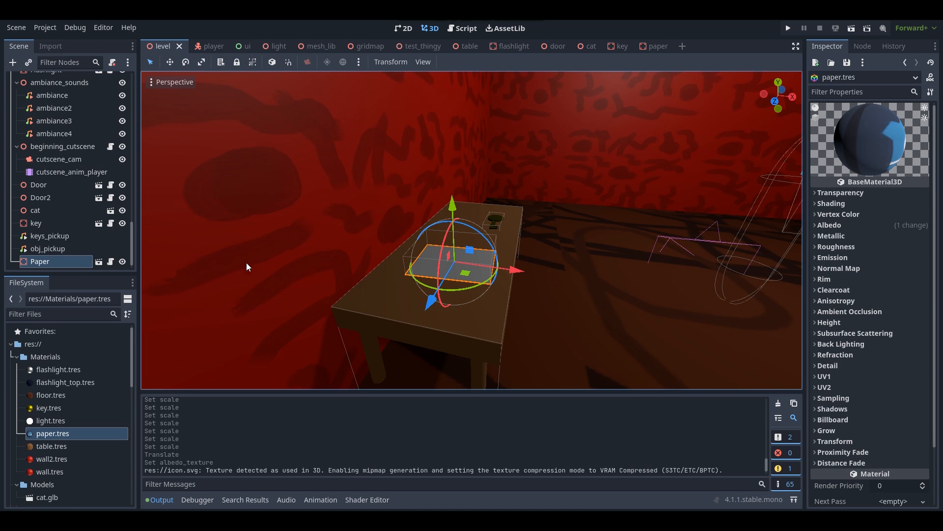
# Assign Materials/paper.tres as the Paper node's Paper Material and save the level scene
pyautogui.click(48, 249)
pyautogui.click(41, 261)
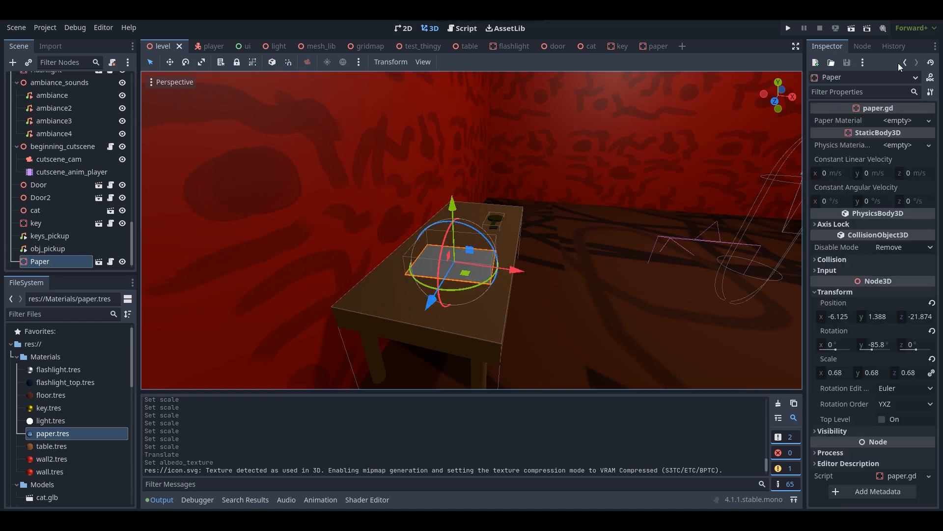
pyautogui.click(895, 126)
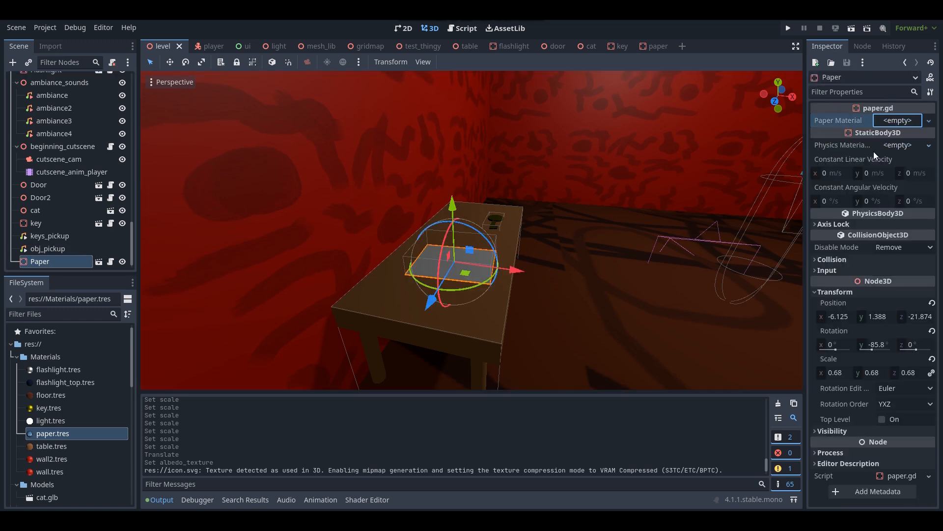
pyautogui.click(892, 146)
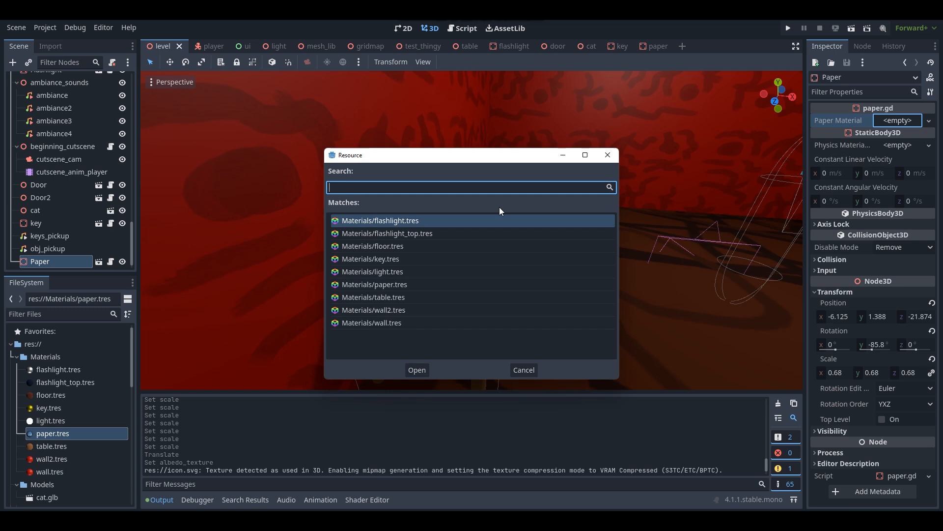
pyautogui.doubleClick(400, 284)
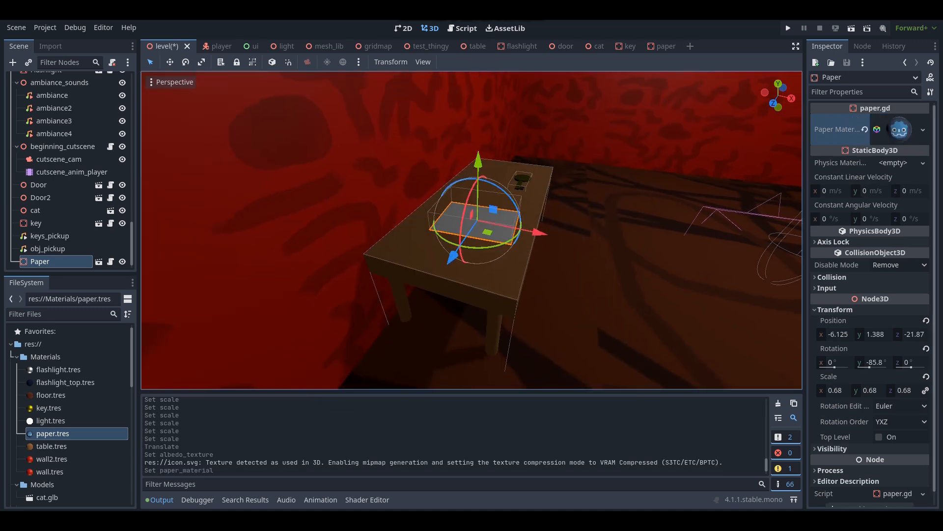
pyautogui.press('f')
pyautogui.hotkey('ctrl', 's')
pyautogui.moveTo(474, 255); pyautogui.dragTo(366, 251, button='middle')
pyautogui.scroll(-8, 464, 256)
pyautogui.scroll(8, 450, 255)
pyautogui.scroll(-12, 367, 252)
pyautogui.moveTo(366, 252); pyautogui.dragTo(366, 223, button='right')
pyautogui.moveTo(511, 196); pyautogui.dragTo(610, 198, button='right')
# Run the project, walk up to the paper on the table and interact with it to test the script
pyautogui.click(464, 31)
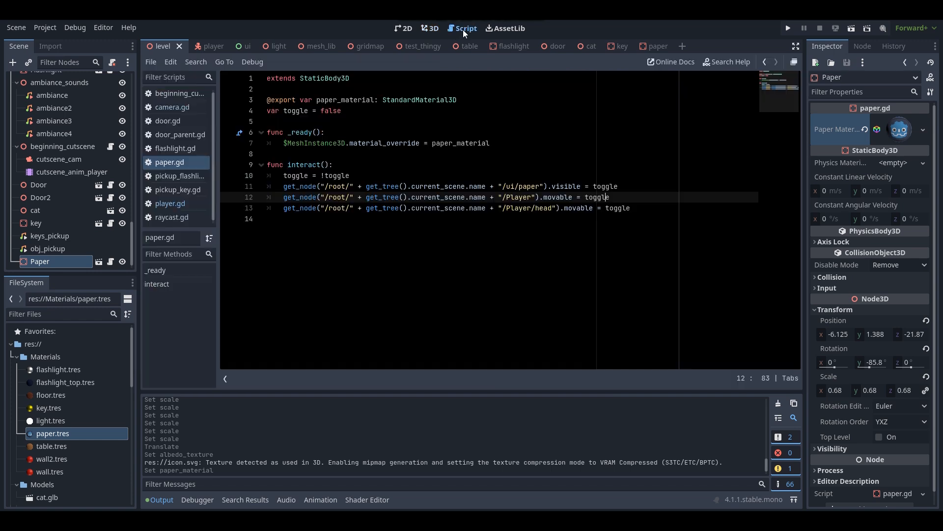
pyautogui.click(788, 29)
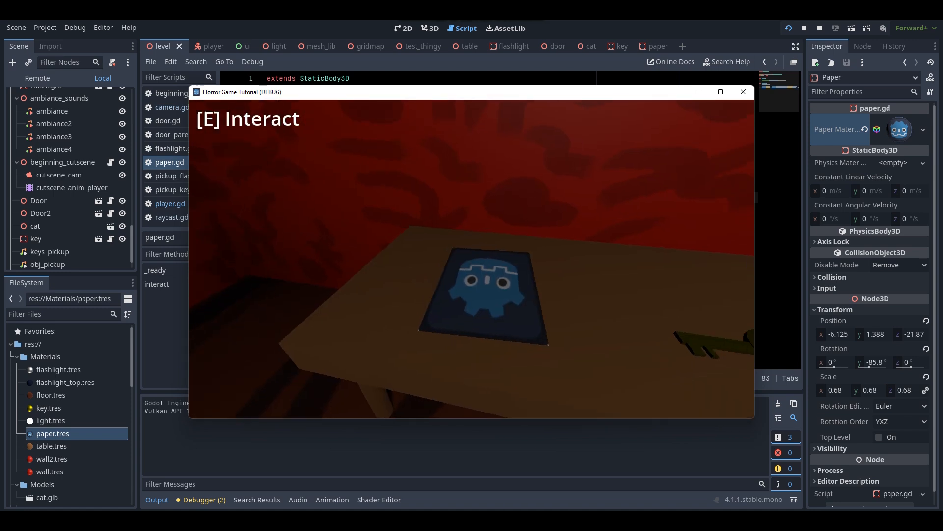
pyautogui.press('w')
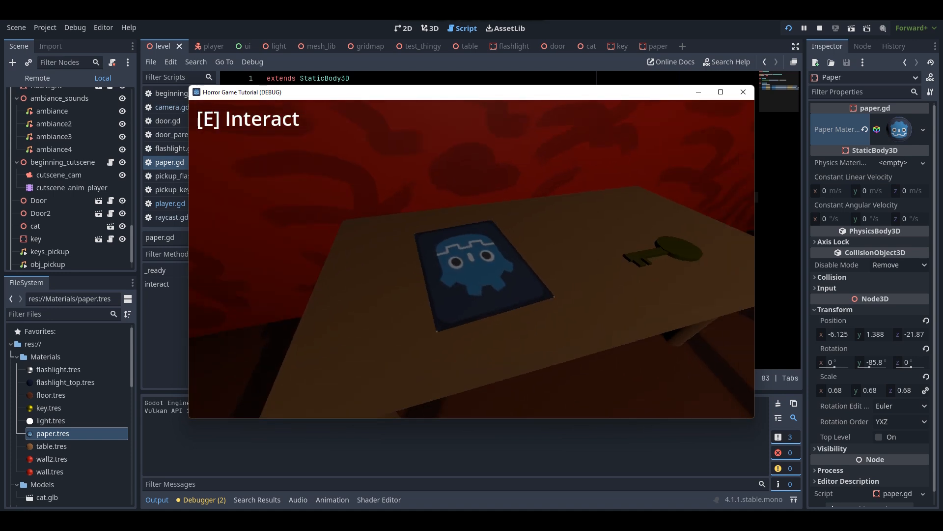
pyautogui.press('e')
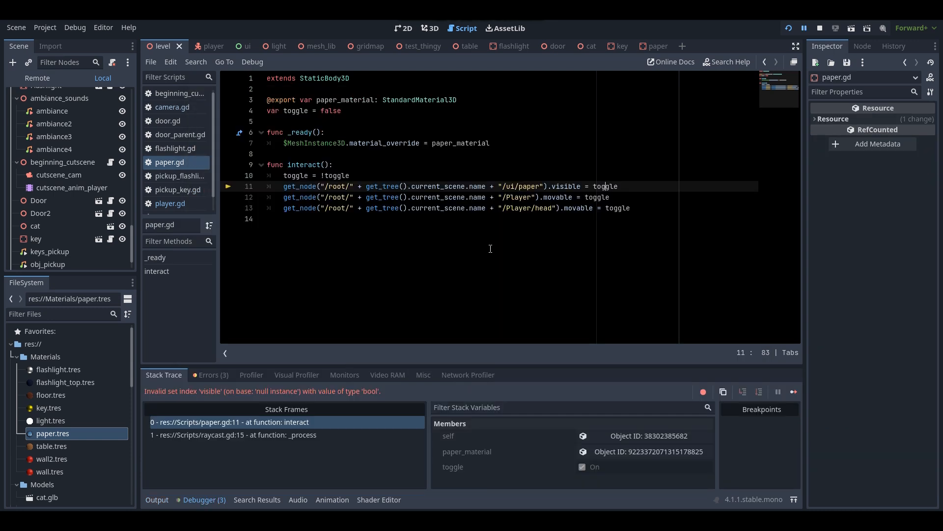
# Stop the running project, correct the UI node path in paper.gd's interact function to "/UI/paper" and save the script
pyautogui.scroll(10, 87, 181)
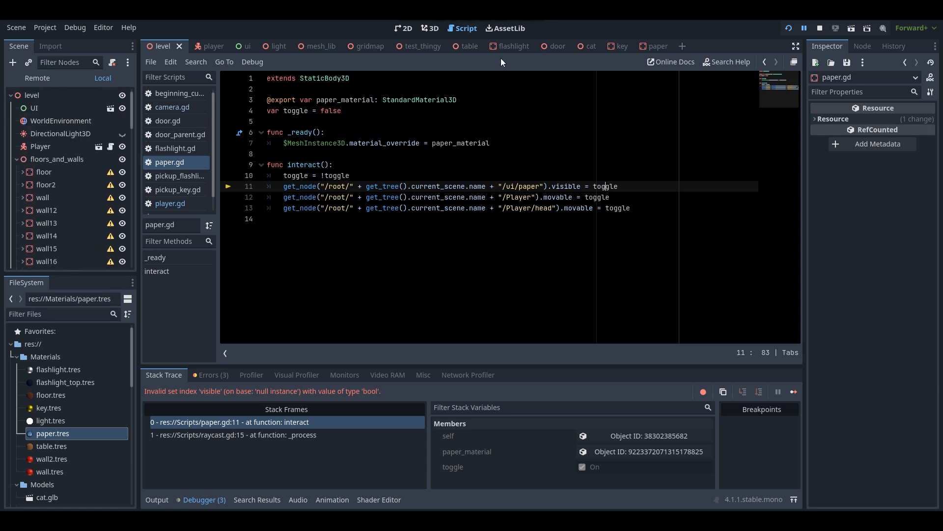
pyautogui.click(819, 28)
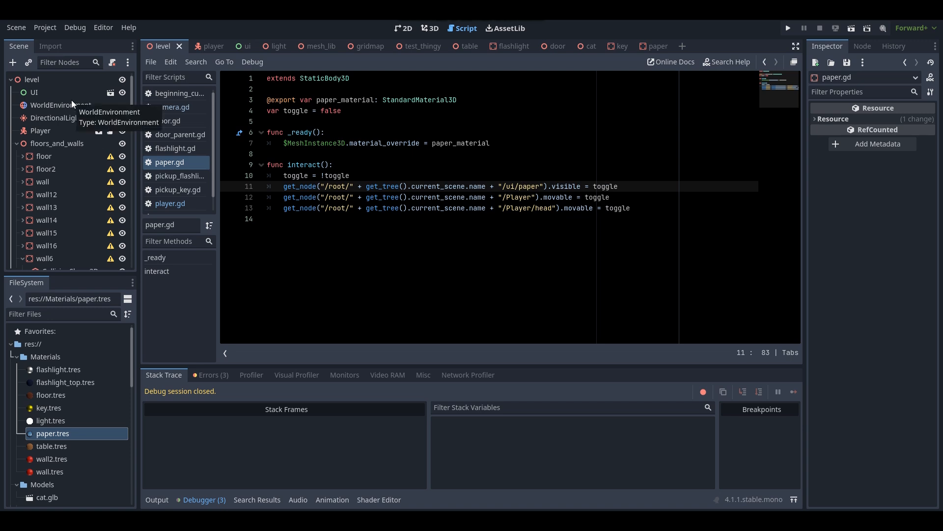
pyautogui.click(37, 91)
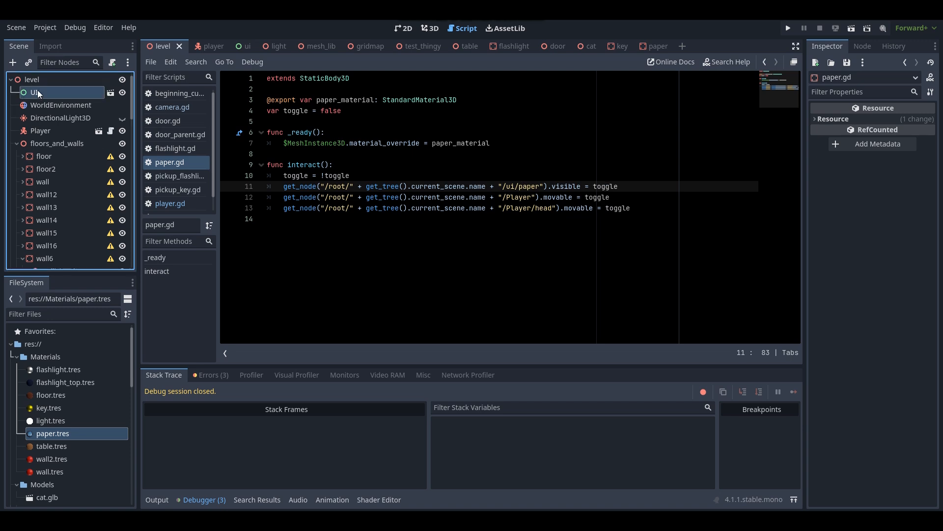
pyautogui.moveTo(516, 189); pyautogui.dragTo(507, 188)
pyautogui.write('UI')
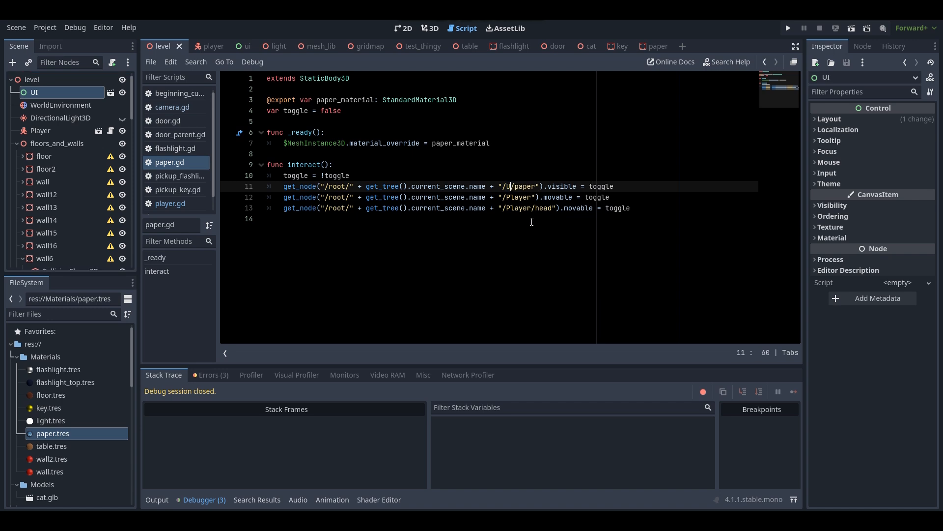
pyautogui.hotkey('ctrl', 's')
# Run the project, interact with the paper on the table while trying to move around, and stop the game
pyautogui.click(788, 28)
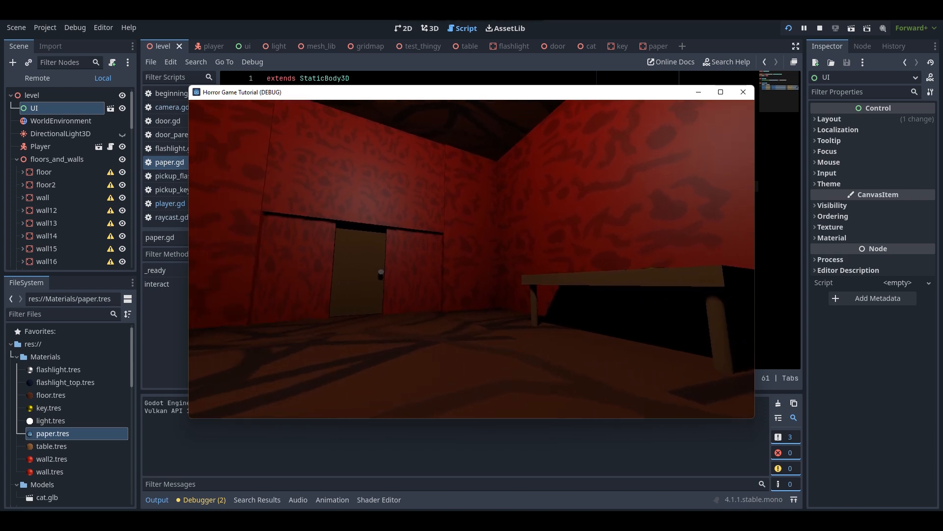
pyautogui.press('w')
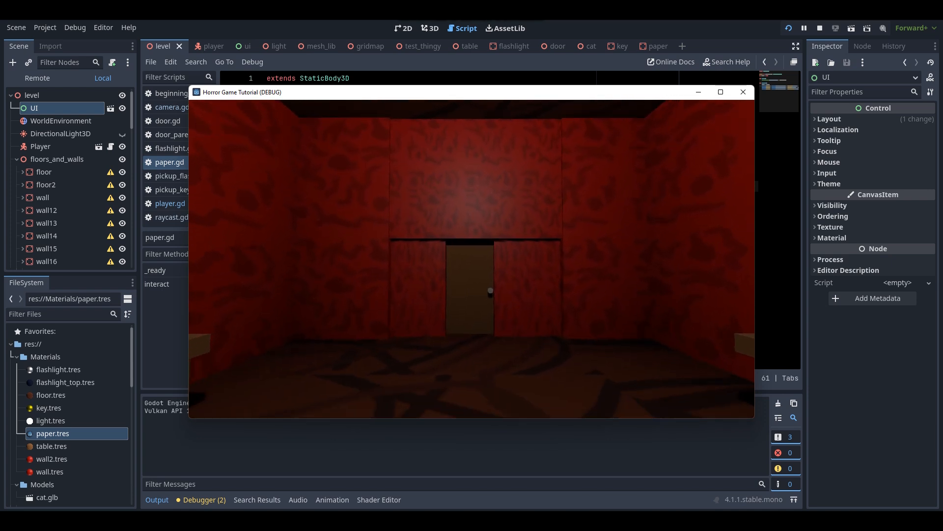
pyautogui.press('w')
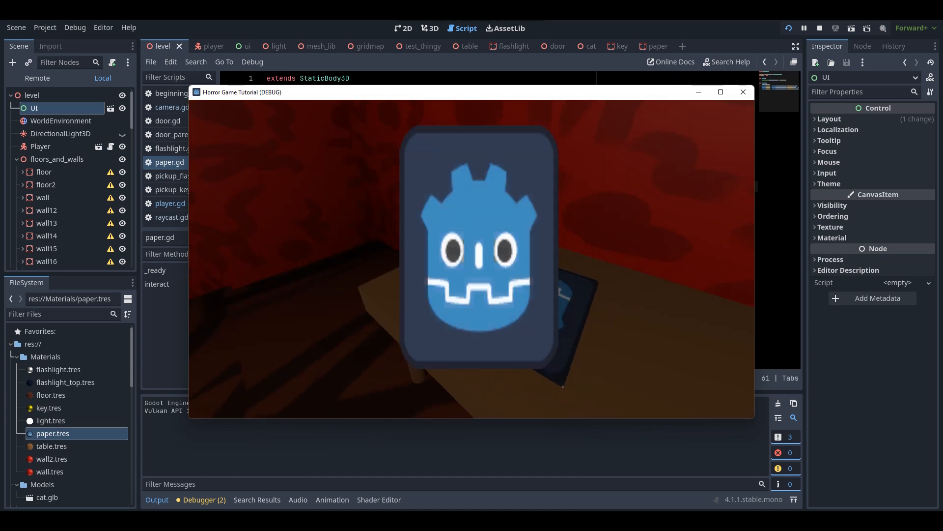
pyautogui.press('s')
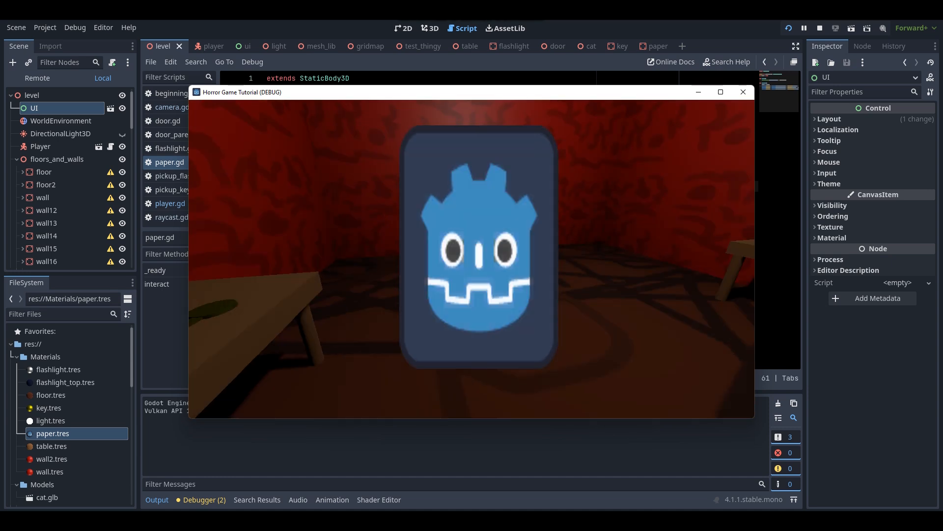
pyautogui.press('w')
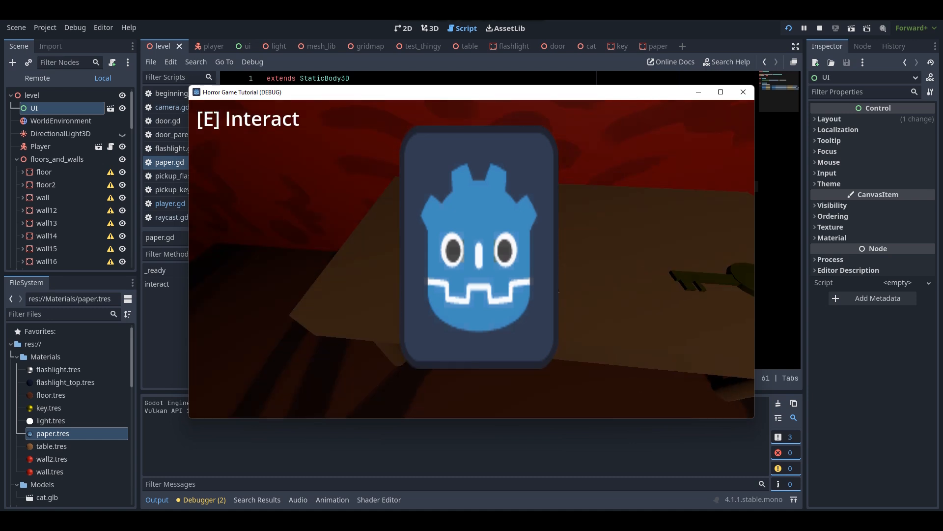
pyautogui.press('e')
pyautogui.press('e')
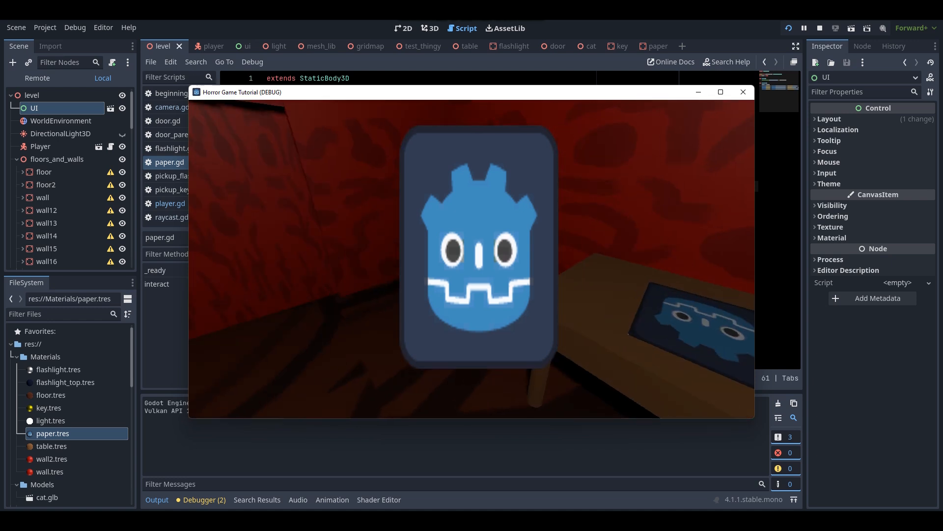
pyautogui.press('F8')
# Set movable to !toggle for both the "/Player" and "/Player/head" nodes in the interact function and save the script
pyautogui.click(612, 239)
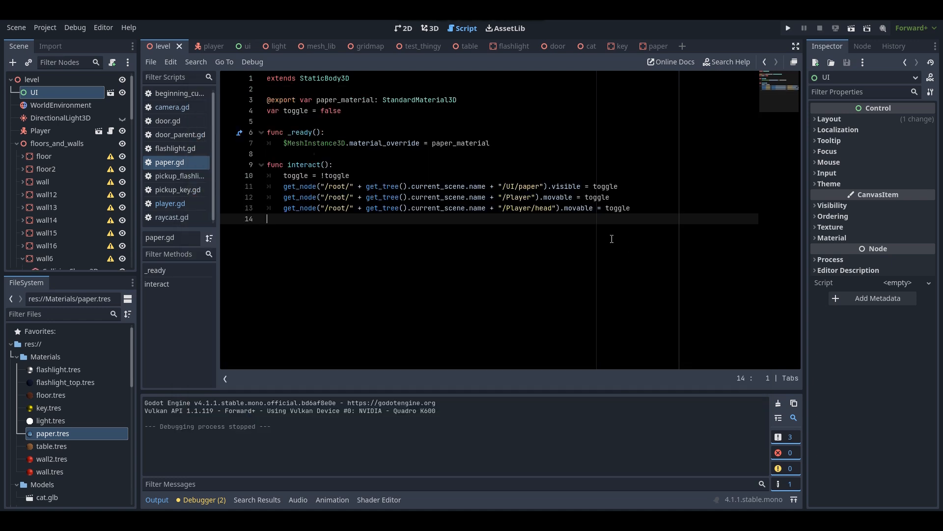
pyautogui.click(549, 198)
pyautogui.click(576, 209)
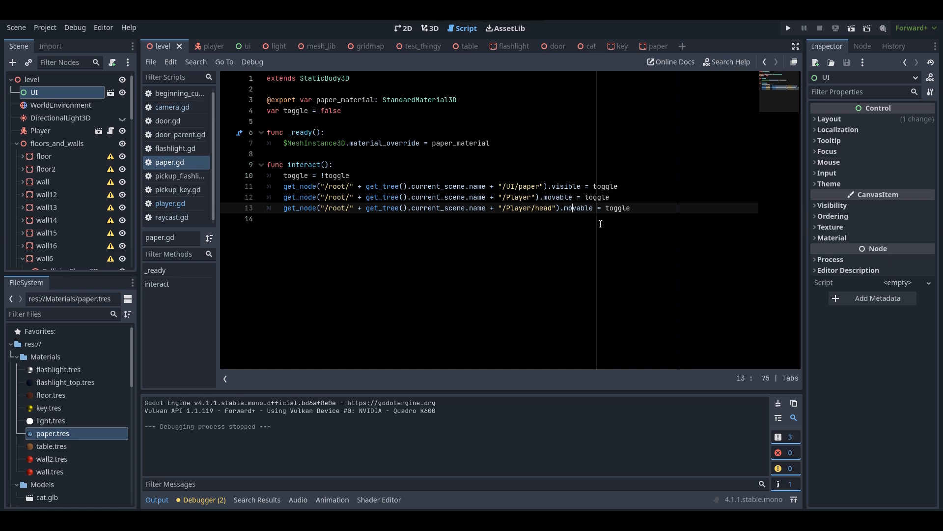
pyautogui.click(587, 198)
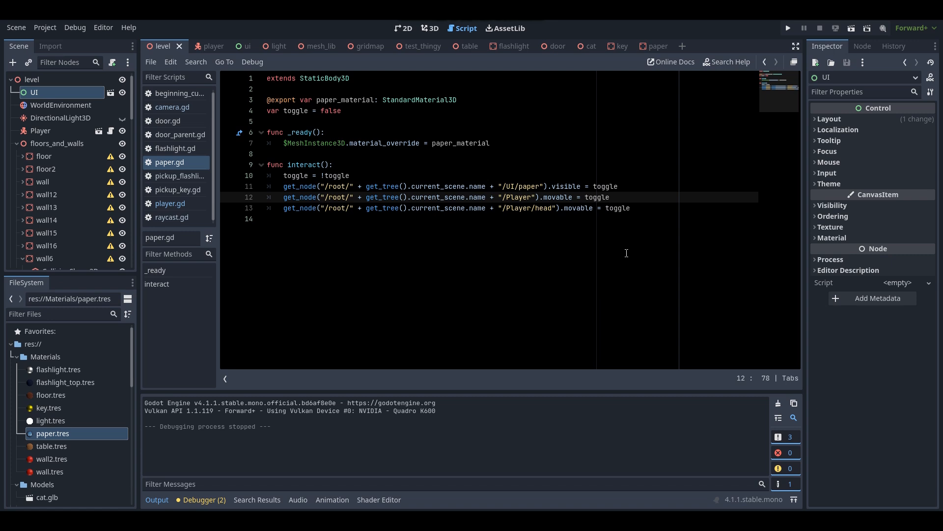
pyautogui.write('!')
pyautogui.click(608, 208)
pyautogui.write('!')
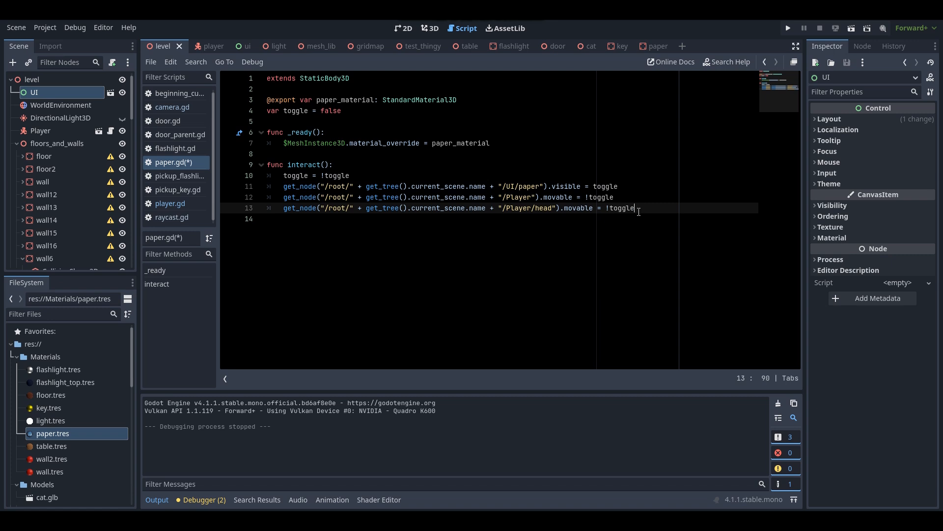
pyautogui.hotkey('ctrl', 's')
# Run the project again and repeatedly open and close the paper, walking around in between to test image display and player movement
pyautogui.click(788, 28)
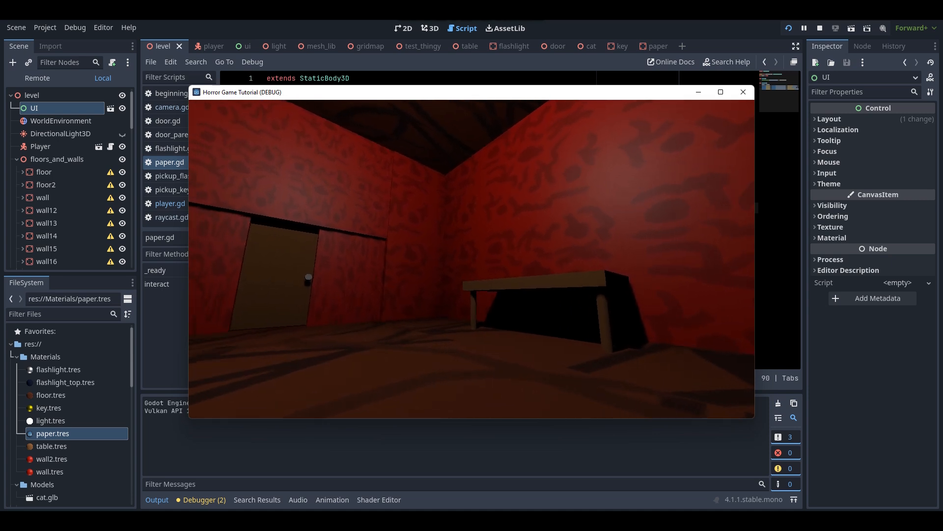
pyautogui.press('w')
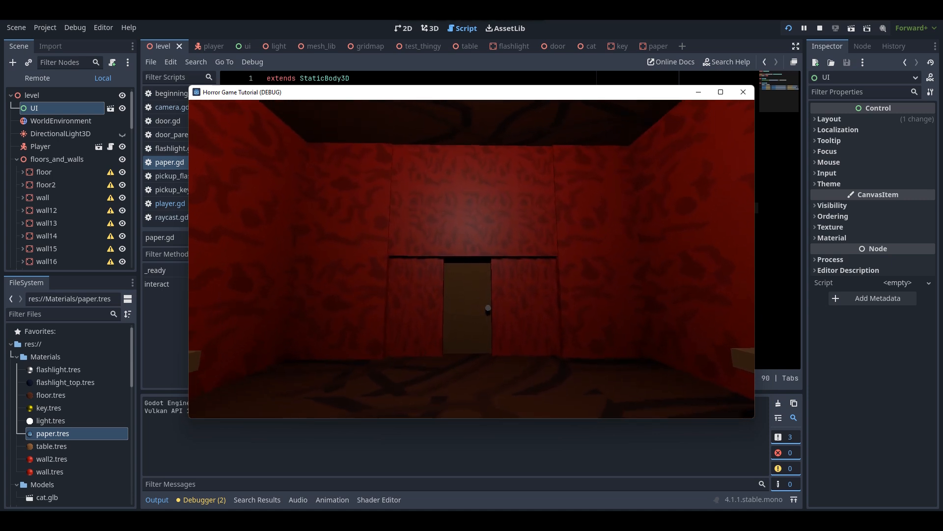
pyautogui.press('w')
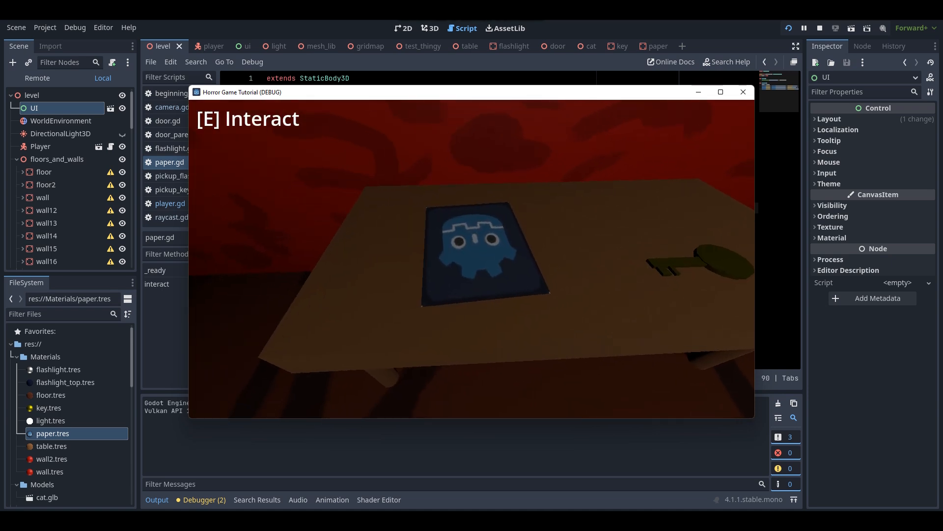
pyautogui.press('e')
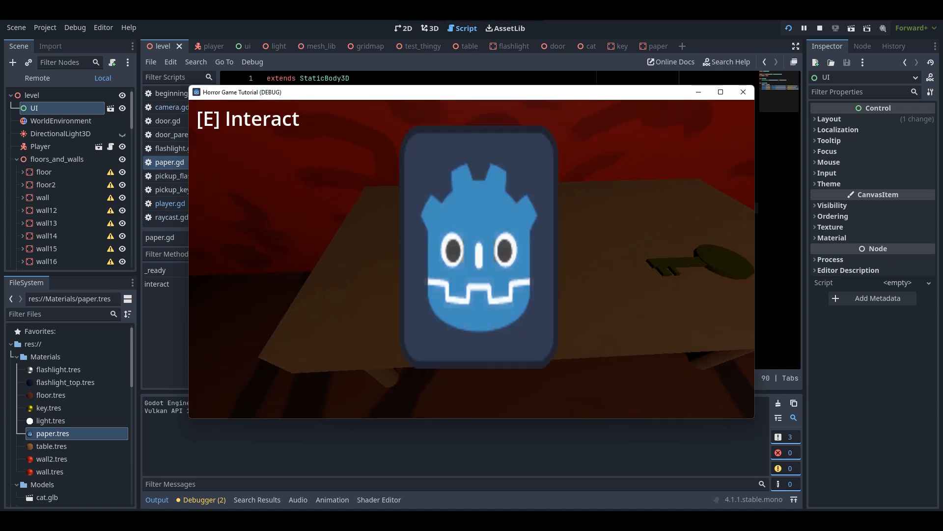
pyautogui.press('e')
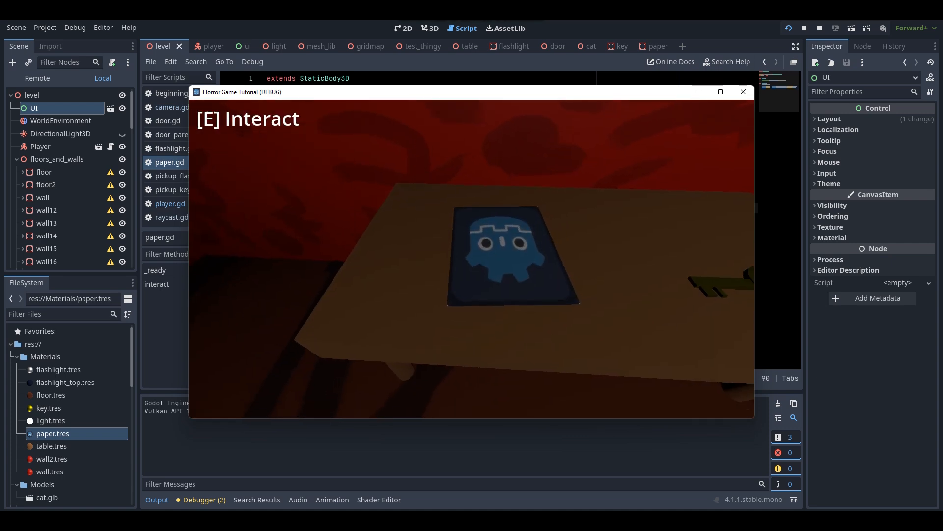
pyautogui.press('e')
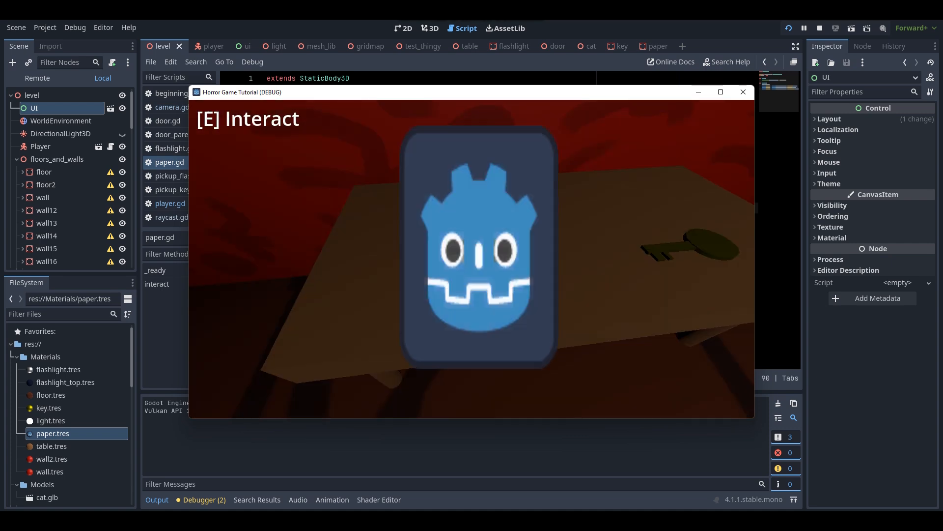
pyautogui.press('e')
pyautogui.press('s')
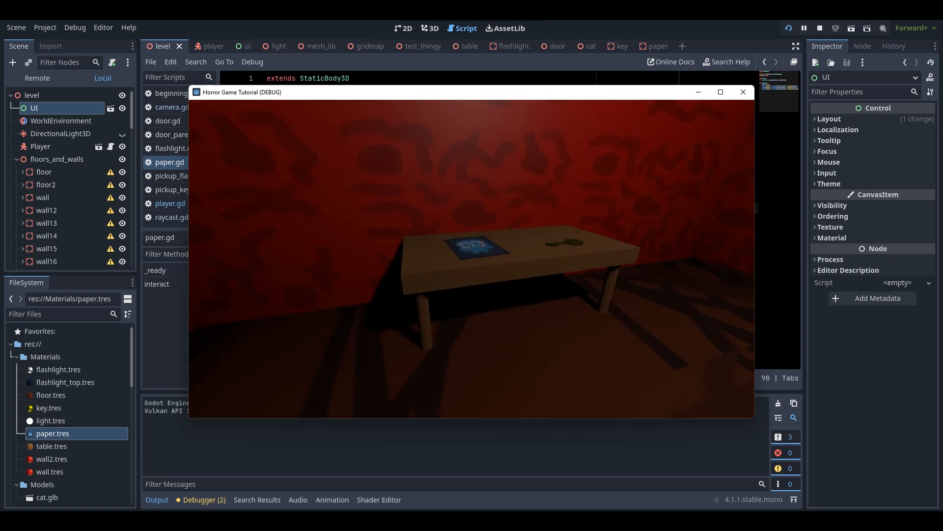
pyautogui.press('w')
pyautogui.press('e')
pyautogui.press('e')
pyautogui.press('w')
pyautogui.press('e')
pyautogui.press('e')
pyautogui.press('s')
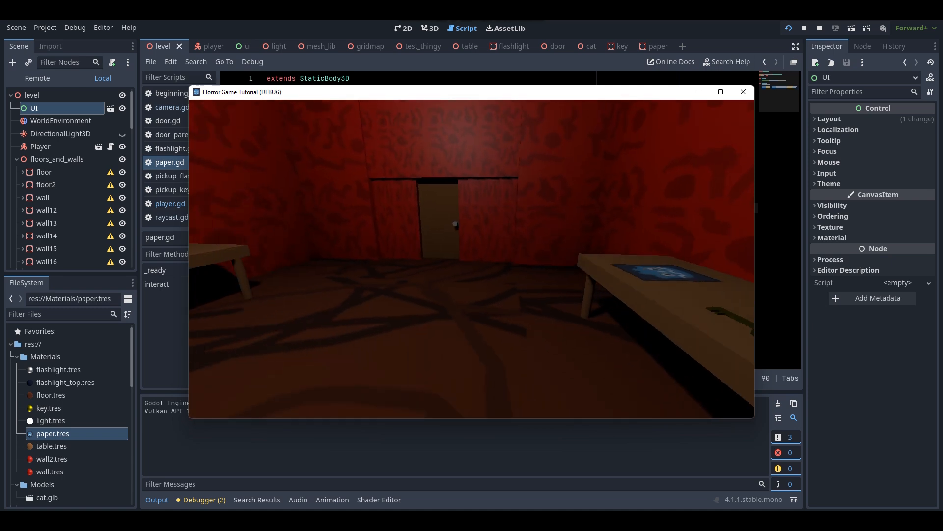
pyautogui.press('w')
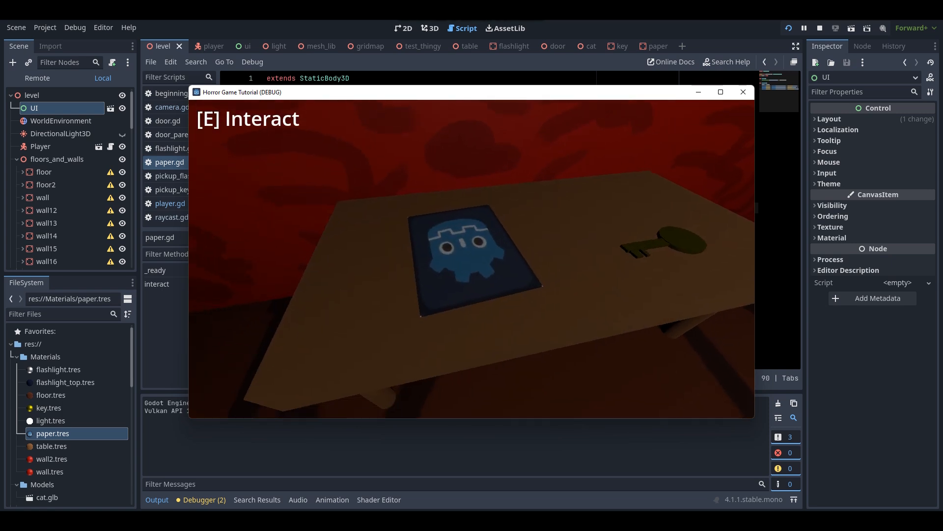
pyautogui.press('e')
pyautogui.press('e')
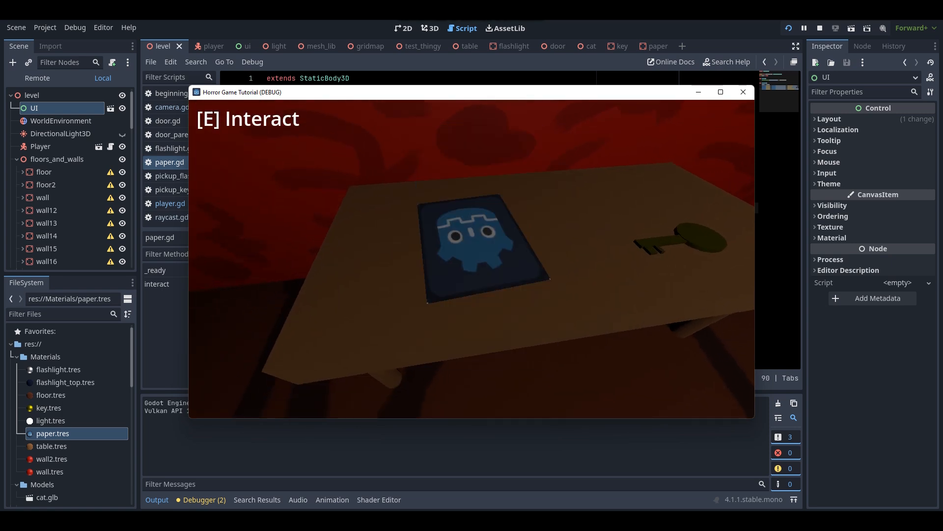
pyautogui.press('s')
pyautogui.press('w')
pyautogui.press('e')
pyautogui.press('e')
pyautogui.press('s')
pyautogui.press('w')
pyautogui.press('e')
pyautogui.press('e')
pyautogui.press('a')
pyautogui.press('w')
pyautogui.press('e')
pyautogui.press('e')
pyautogui.press('s')
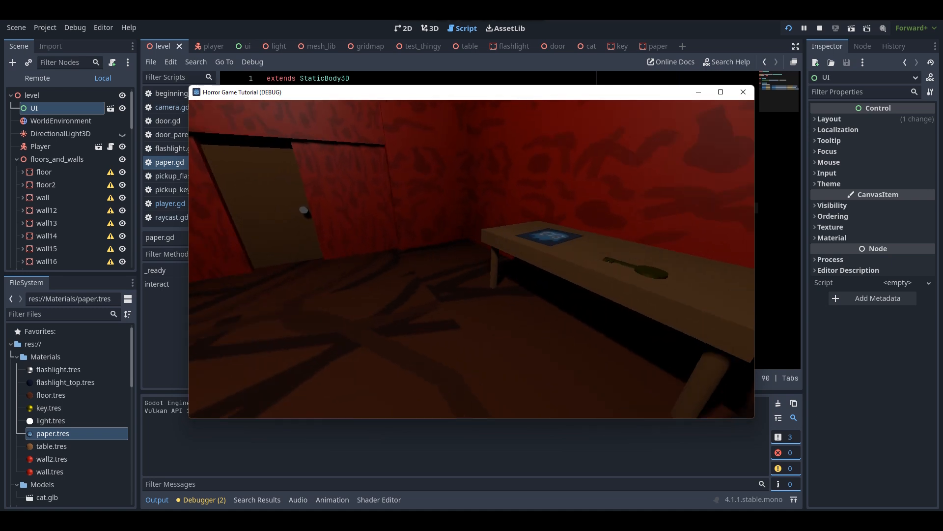
pyautogui.press('w')
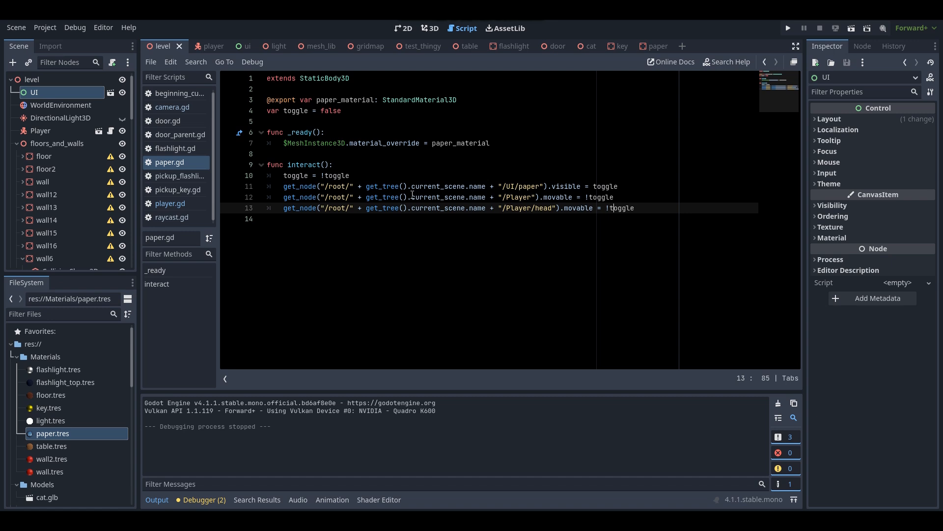
# Add the exported variable paper_ui_texture of type Texture2D below paper_material in paper.gd and save the script
pyautogui.click(461, 100)
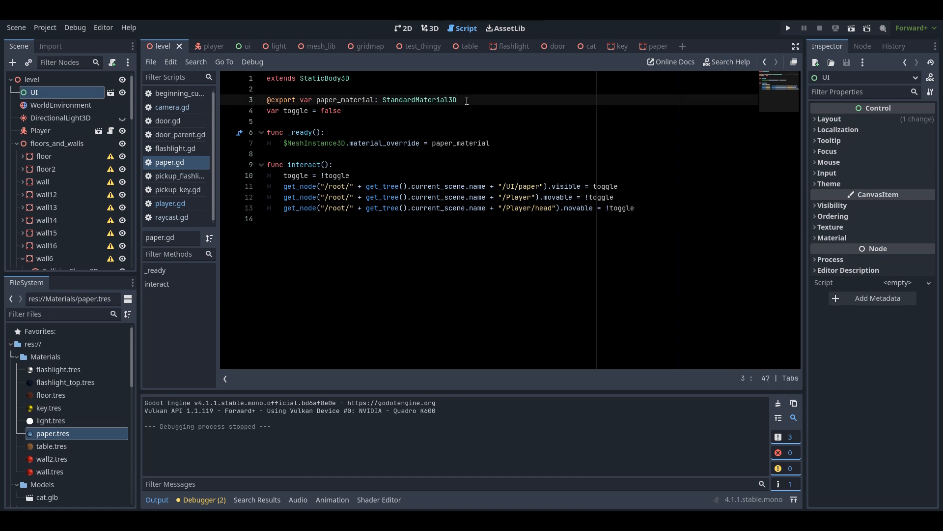
pyautogui.press('Return')
pyautogui.write('@export va')
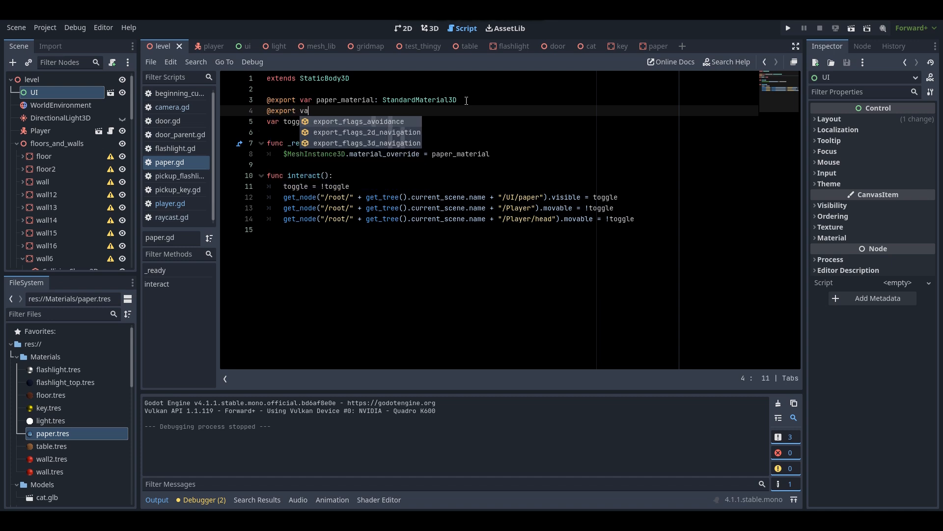
pyautogui.write('r ')
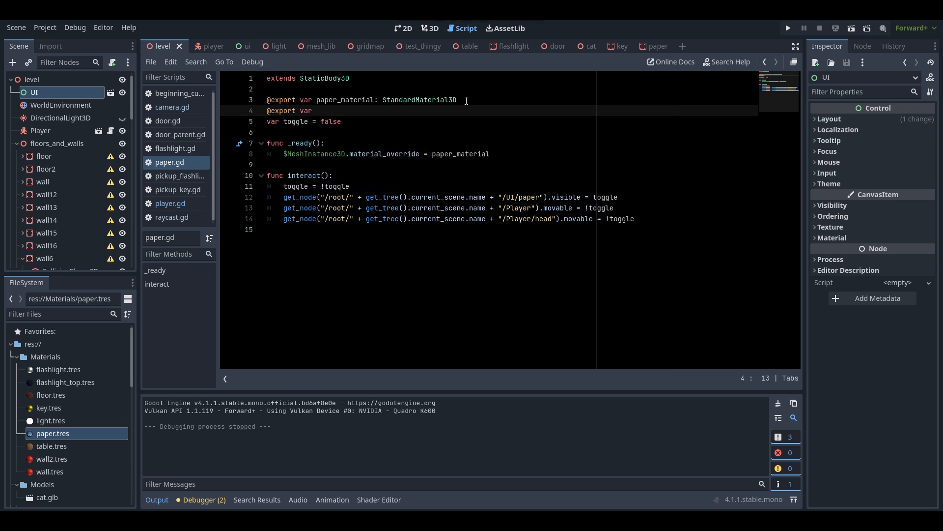
pyautogui.write('paper_')
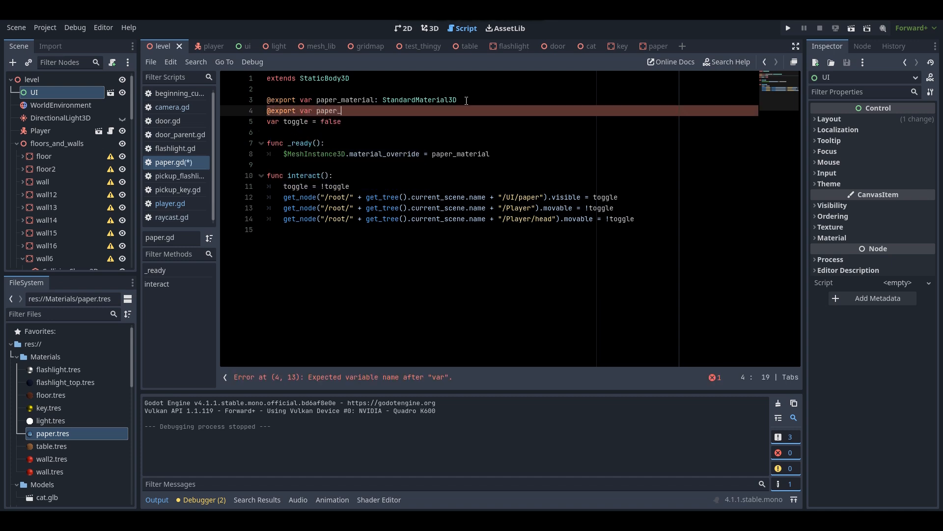
pyautogui.write('ui_texture: Texture')
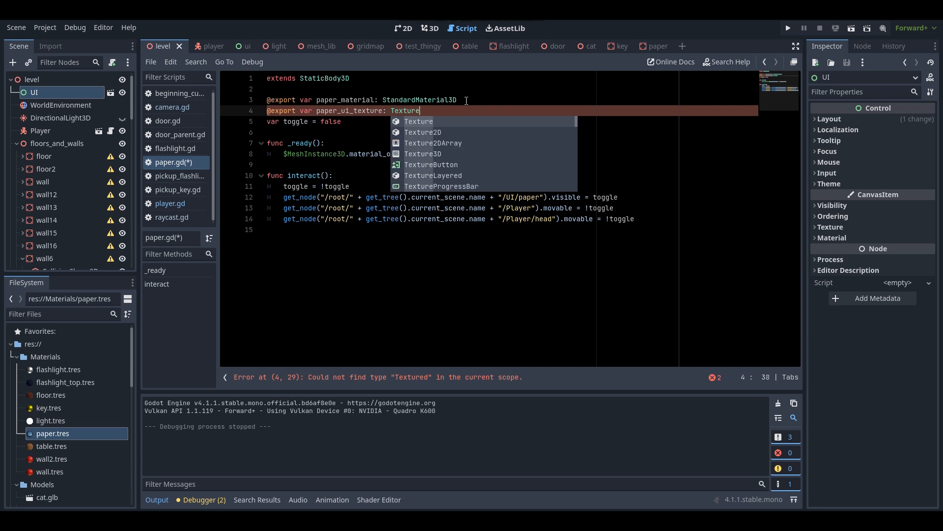
pyautogui.write('2D')
pyautogui.click(460, 110)
pyautogui.hotkey('ctrl', 's')
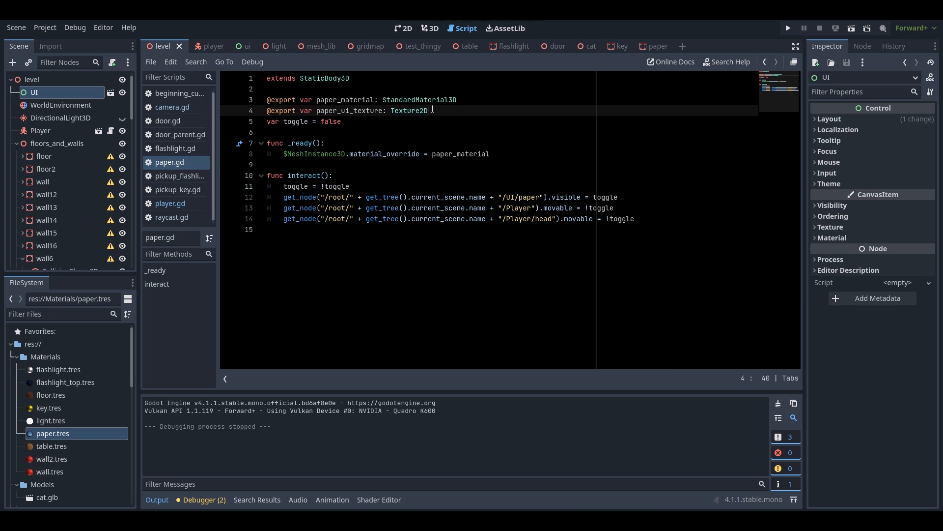
# Copy the "/UI/paper" visibility line in interact() and paste it directly below toggle = !toggle
pyautogui.click(241, 47)
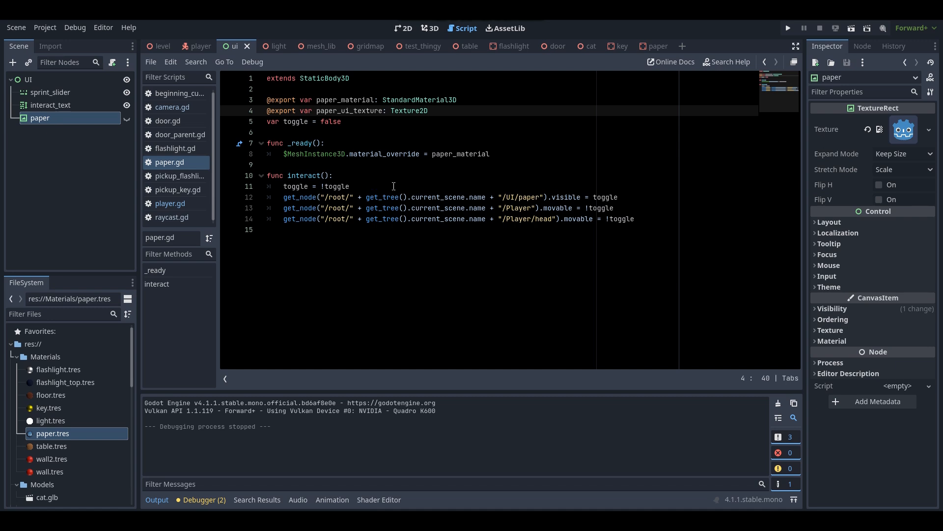
pyautogui.click(623, 199)
pyautogui.moveTo(313, 191); pyautogui.dragTo(284, 197)
pyautogui.hotkey('ctrl', 'c')
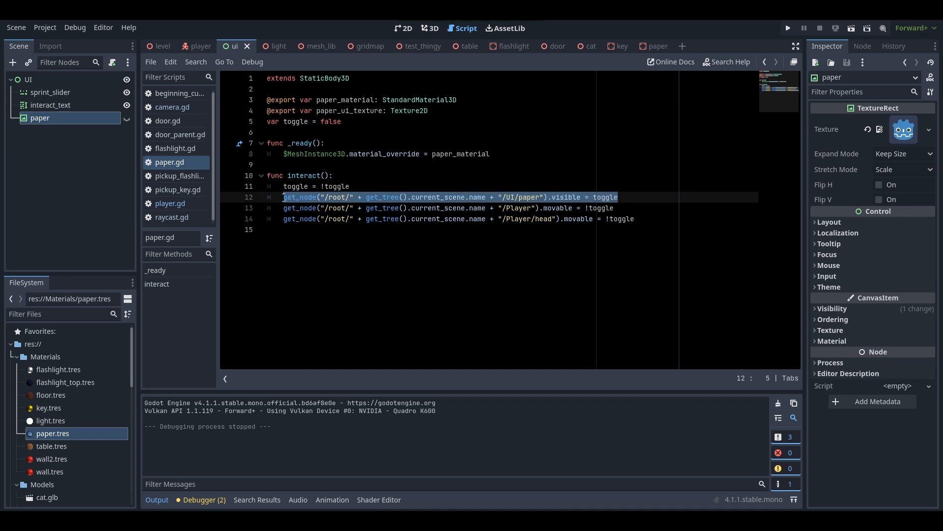
pyautogui.click(371, 187)
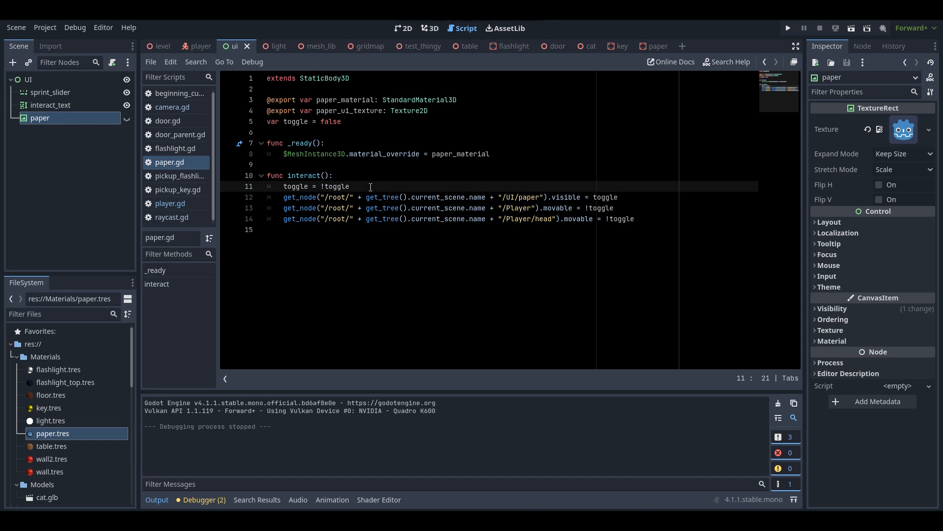
pyautogui.press('Return')
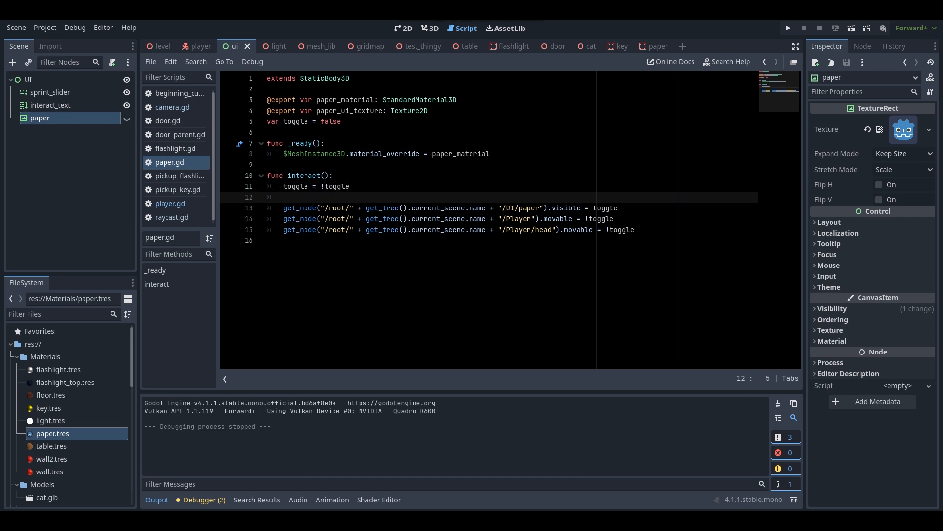
pyautogui.hotkey('ctrl', 'v')
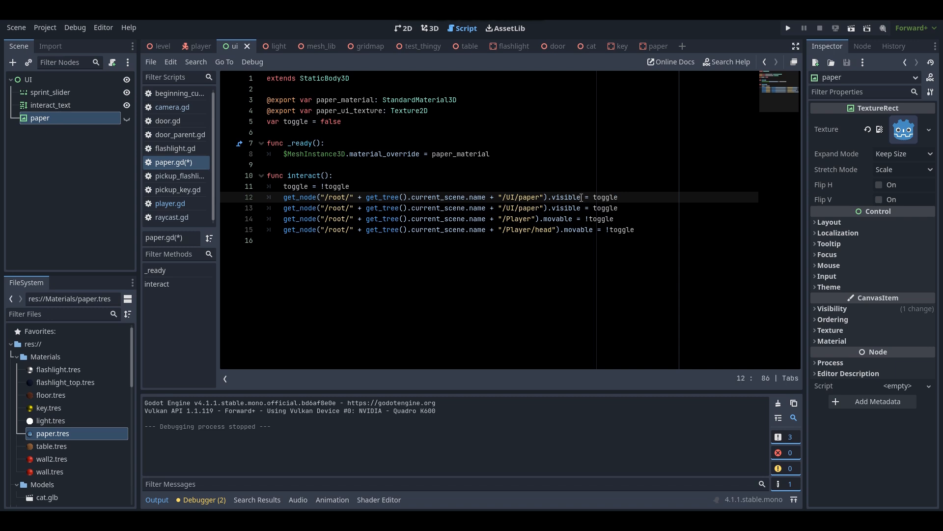
# Change the upper "/UI/paper" line to assign paper_ui_texture to the node's texture property, and save the script
pyautogui.moveTo(579, 197); pyautogui.dragTo(552, 197)
pyautogui.write('textur')
pyautogui.moveTo(598, 201); pyautogui.dragTo(594, 201)
pyautogui.write('paper_')
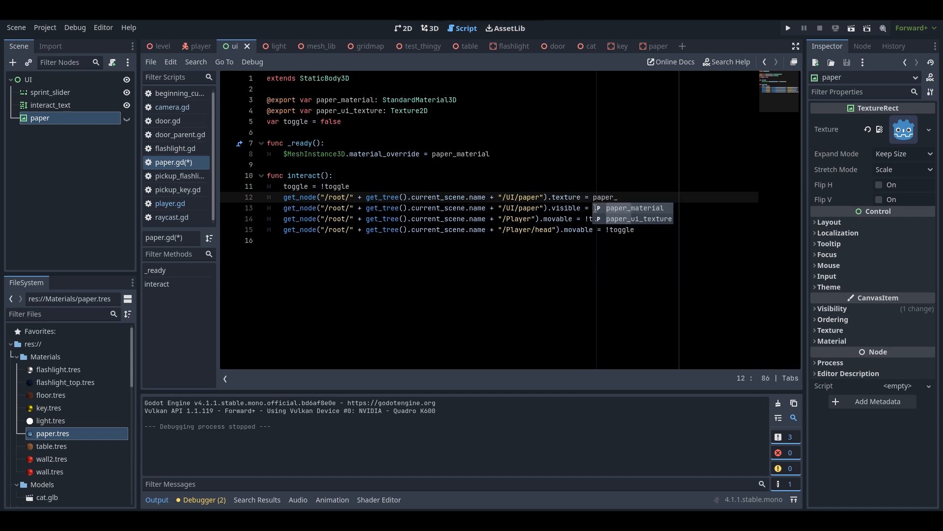
pyautogui.write('ui_t')
pyautogui.press('Return')
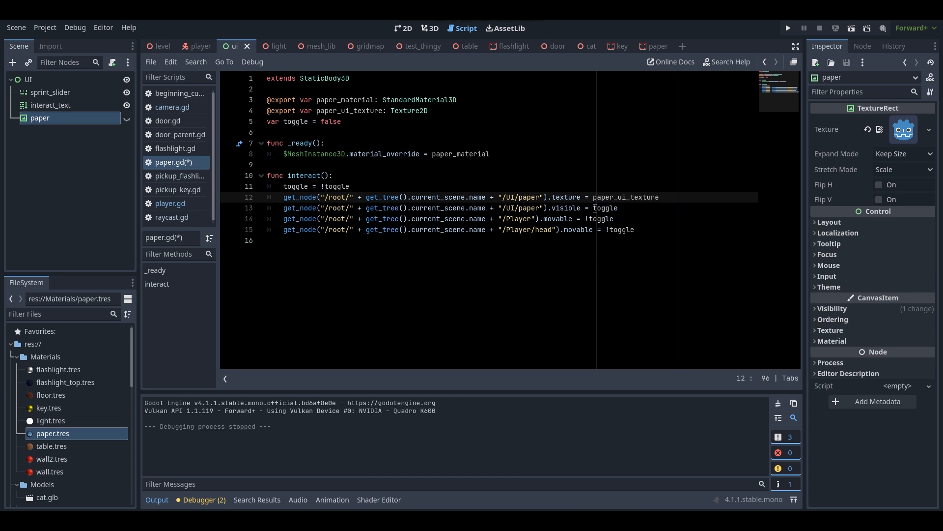
pyautogui.hotkey('ctrl', 's')
# In the level scene, assign icon.svg as the Paper node's Paper UI Texture
pyautogui.click(151, 44)
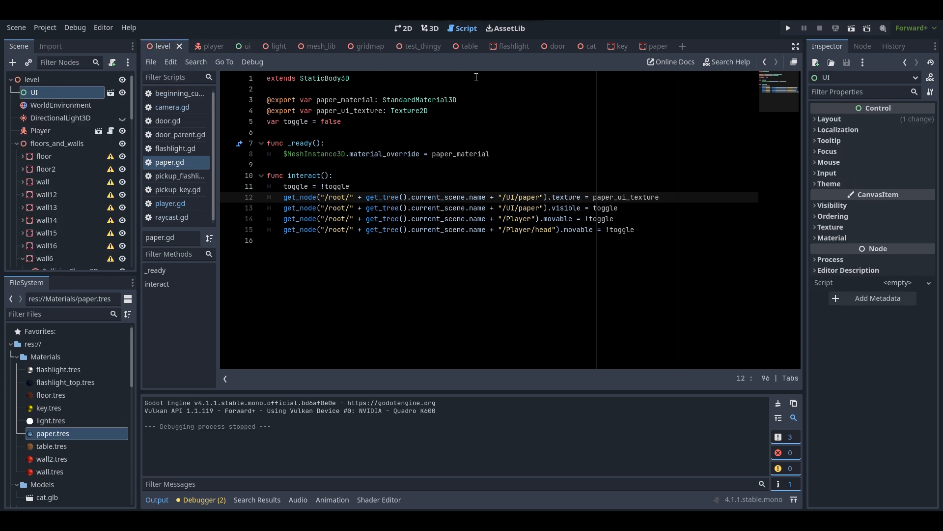
pyautogui.click(431, 28)
pyautogui.press('w')
pyautogui.moveTo(418, 165); pyautogui.dragTo(396, 164, button='right')
pyautogui.scroll(-4, 66, 141)
pyautogui.scroll(-10, 66, 140)
pyautogui.click(56, 262)
pyautogui.click(901, 153)
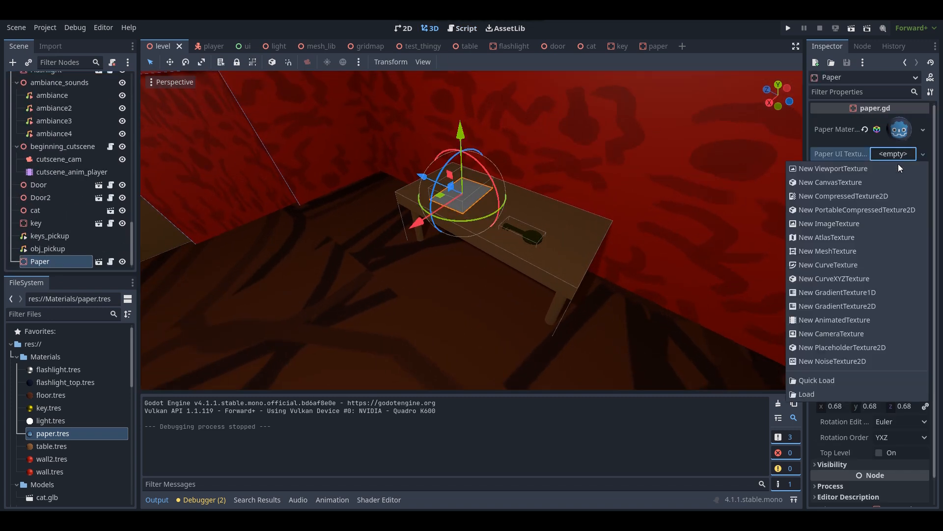
pyautogui.click(806, 380)
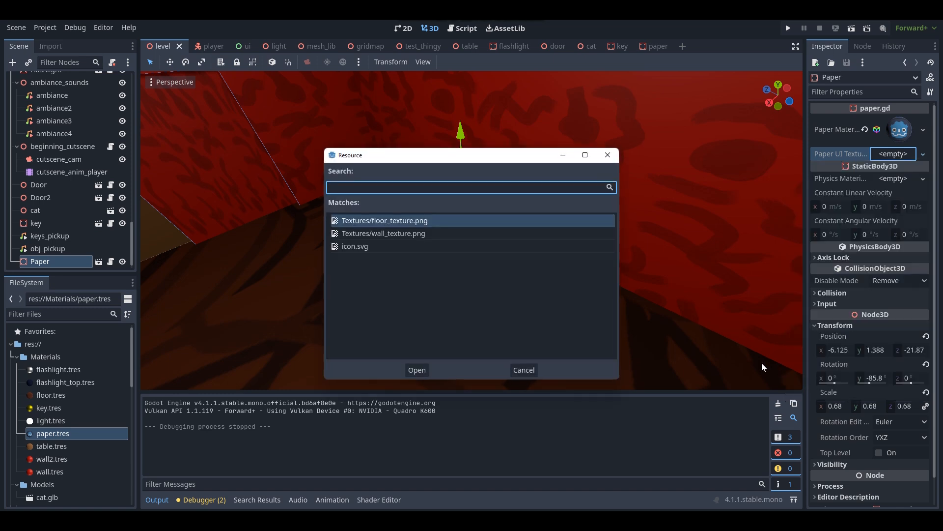
pyautogui.doubleClick(388, 246)
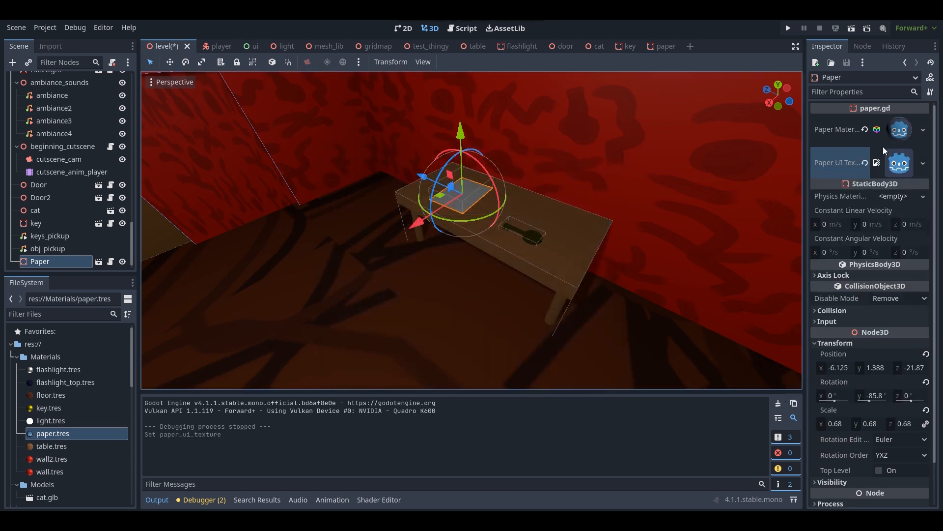
# Duplicate the table that holds the paper and the key
pyautogui.press('a')
pyautogui.moveTo(472, 231); pyautogui.dragTo(500, 238, button='right')
pyautogui.press('w')
pyautogui.press('s')
pyautogui.press('a')
pyautogui.press('w')
pyautogui.press('a')
pyautogui.press('s')
pyautogui.press('w')
pyautogui.press('s')
pyautogui.press('d')
pyautogui.press('a')
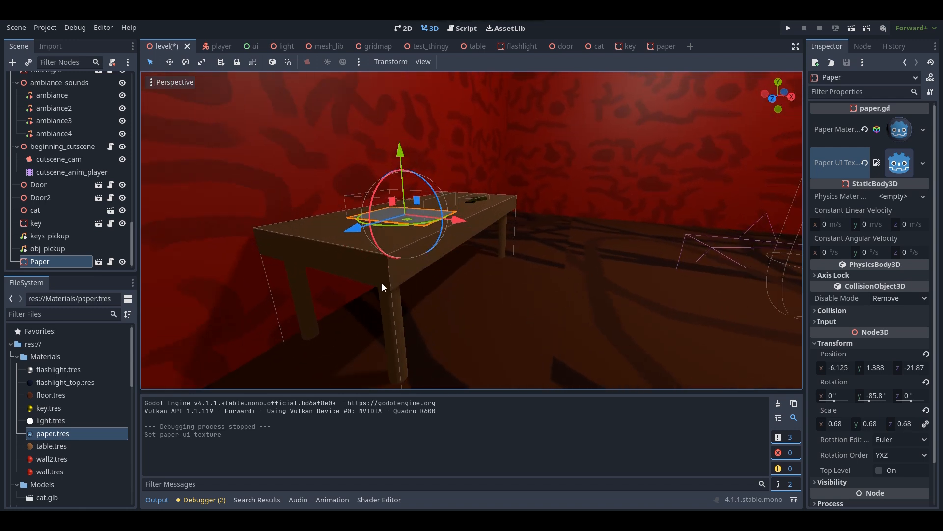
pyautogui.click(388, 284)
pyautogui.moveTo(387, 284); pyautogui.dragTo(482, 268, button='right')
pyautogui.press('s')
pyautogui.press('w')
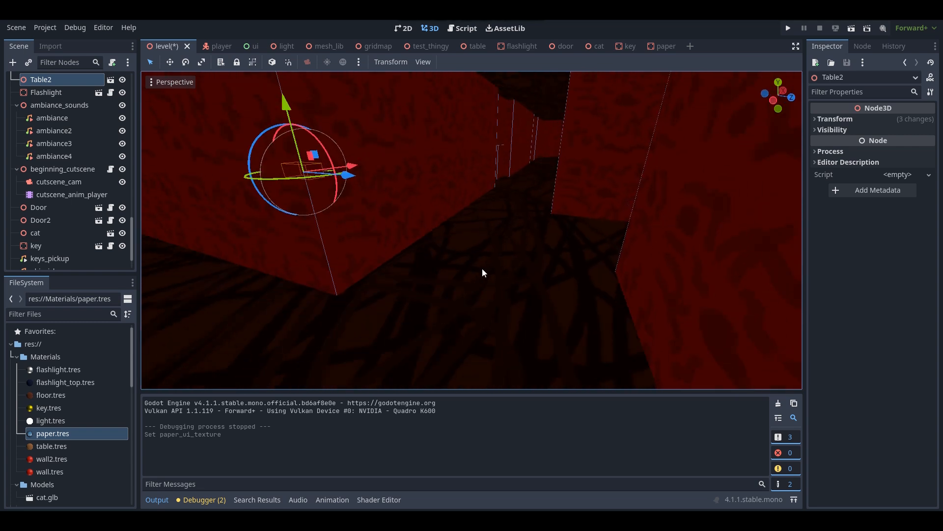
pyautogui.hotkey('ctrl', 'd')
# Move the duplicated table out into the dark corridor
pyautogui.moveTo(359, 179); pyautogui.dragTo(690, 253)
pyautogui.moveTo(691, 254); pyautogui.dragTo(373, 200, button='right')
pyautogui.moveTo(343, 188); pyautogui.dragTo(484, 228)
pyautogui.moveTo(484, 228); pyautogui.dragTo(395, 227, button='right')
# Set Table3's Y rotation to 0 and shift it into place along the corridor wall
pyautogui.click(857, 119)
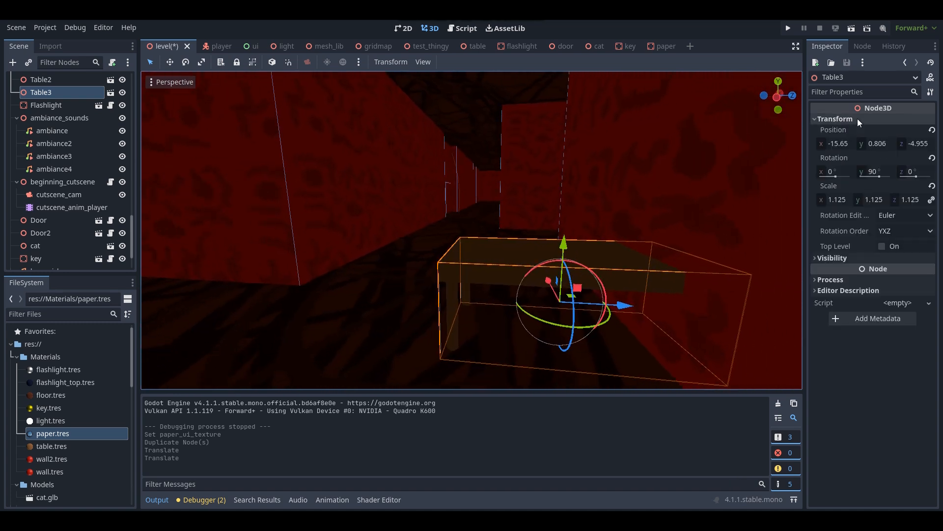
pyautogui.click(879, 172)
pyautogui.write('0')
pyautogui.press('Return')
pyautogui.moveTo(472, 231); pyautogui.dragTo(457, 212, button='right')
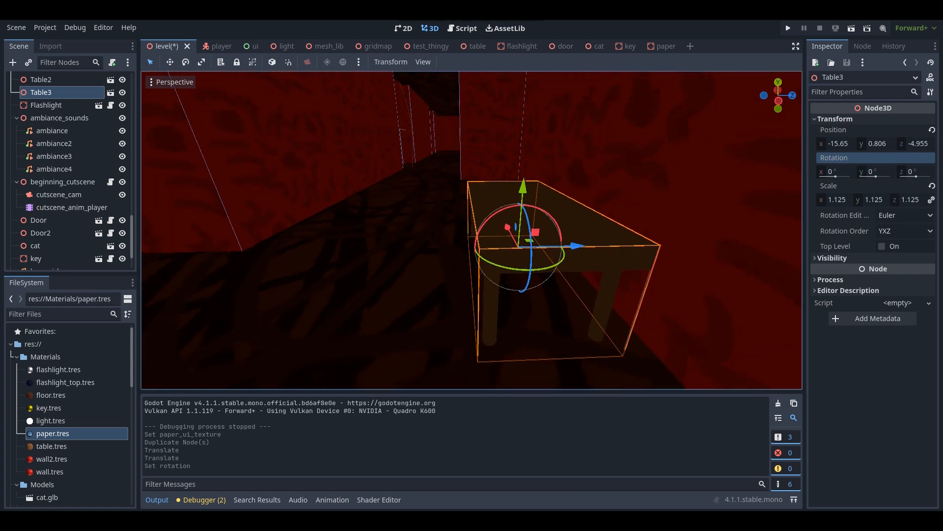
pyautogui.moveTo(574, 172); pyautogui.dragTo(555, 153, button='right')
pyautogui.press('w')
pyautogui.press('s')
pyautogui.press('d')
pyautogui.moveTo(485, 199)
pyautogui.mouseDown()
pyautogui.moveTo(506, 201)
pyautogui.moveTo(496, 199)
pyautogui.mouseUp()
# Duplicate the paper lying on the original table
pyautogui.press('w')
pyautogui.moveTo(497, 199); pyautogui.dragTo(490, 253, button='right')
pyautogui.press('a')
pyautogui.press('s')
pyautogui.press('s')
pyautogui.press('w')
pyautogui.press('s')
pyautogui.press('w')
pyautogui.click(499, 255)
pyautogui.press('s')
pyautogui.moveTo(522, 212); pyautogui.dragTo(538, 222, button='right')
pyautogui.hotkey('ctrl', 'd')
# Move the duplicated paper out of the room into the corridor near the new table
pyautogui.moveTo(545, 244); pyautogui.dragTo(196, 167)
pyautogui.moveTo(196, 167); pyautogui.dragTo(354, 178, button='right')
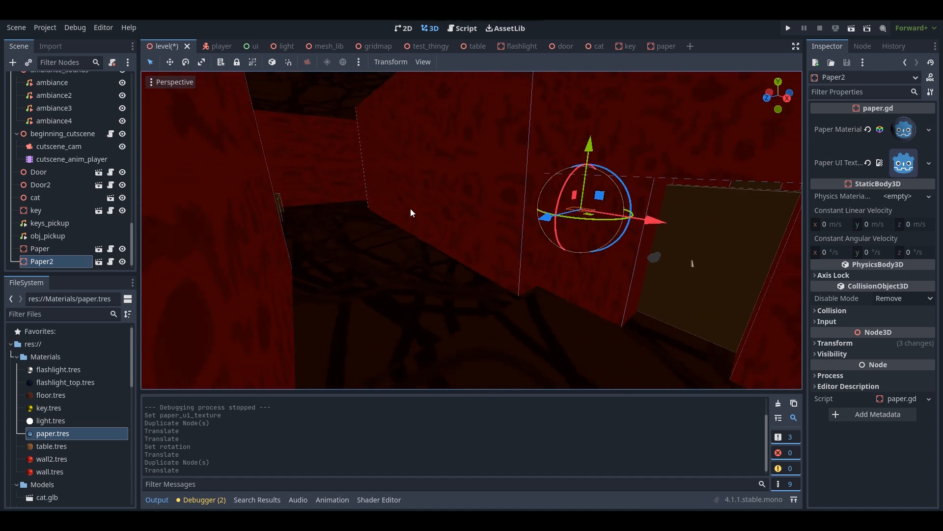
pyautogui.moveTo(533, 214)
pyautogui.mouseDown(button='right')
pyautogui.moveTo(491, 211)
pyautogui.moveTo(546, 220)
pyautogui.mouseUp(button='right')
pyautogui.moveTo(593, 196); pyautogui.dragTo(340, 239)
pyautogui.press('w')
pyautogui.moveTo(340, 239); pyautogui.dragTo(563, 231, button='right')
pyautogui.press('w')
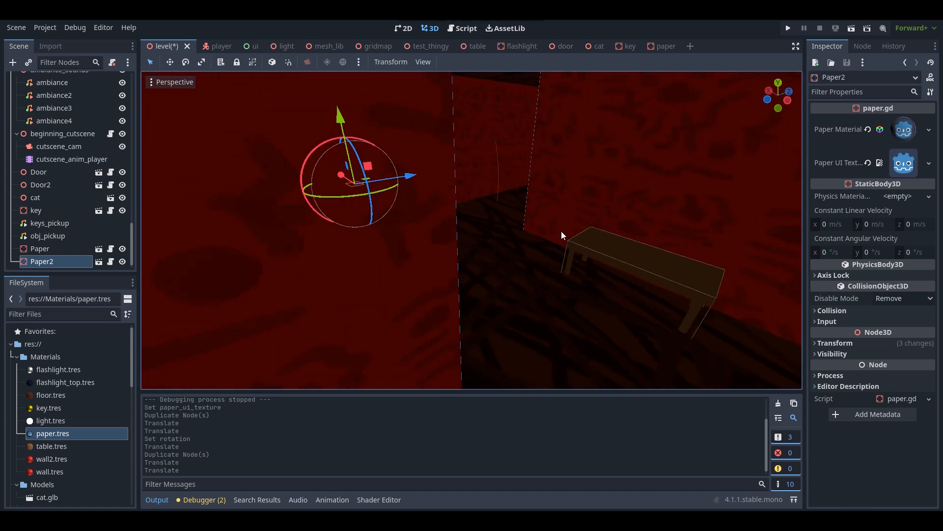
pyautogui.moveTo(340, 177); pyautogui.dragTo(452, 209)
pyautogui.moveTo(452, 209); pyautogui.dragTo(630, 222, button='right')
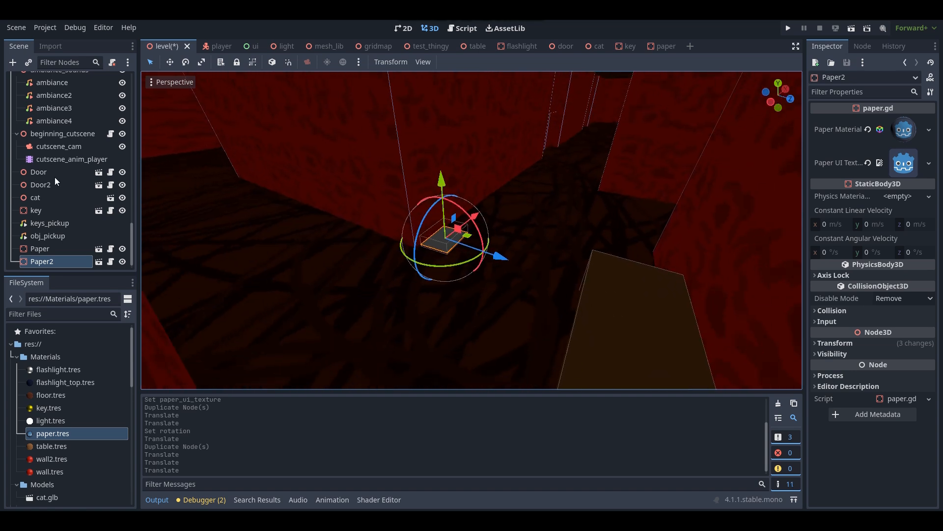
# Place Paper2 over the corridor table, rotate it to suit the table, and adjust its height and position on the tabletop
pyautogui.moveTo(519, 267); pyautogui.dragTo(755, 333)
pyautogui.moveTo(755, 333); pyautogui.dragTo(835, 374, button='right')
pyautogui.moveTo(546, 281); pyautogui.dragTo(561, 261, button='right')
pyautogui.press('w')
pyautogui.moveTo(500, 205); pyautogui.dragTo(533, 236)
pyautogui.moveTo(567, 171); pyautogui.dragTo(567, 171, button='right')
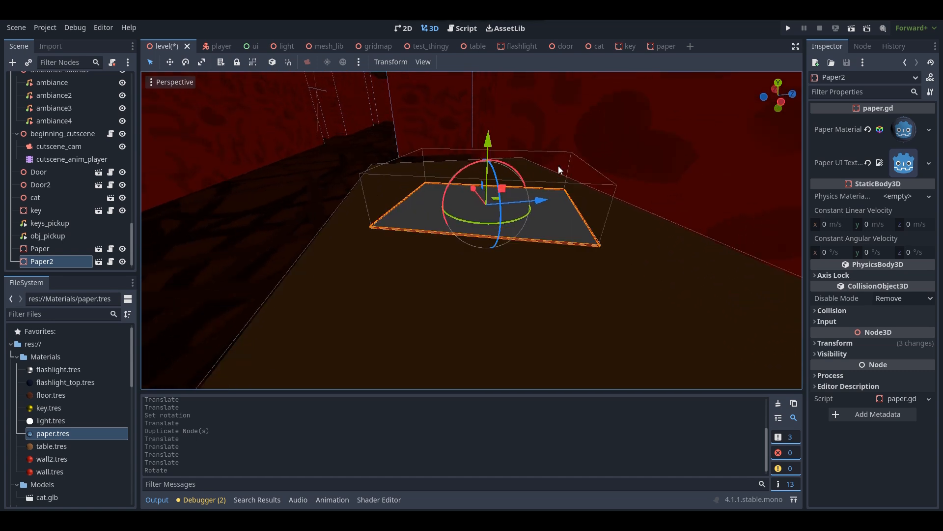
pyautogui.moveTo(481, 140)
pyautogui.mouseDown()
pyautogui.moveTo(482, 165)
pyautogui.moveTo(480, 149)
pyautogui.mouseUp()
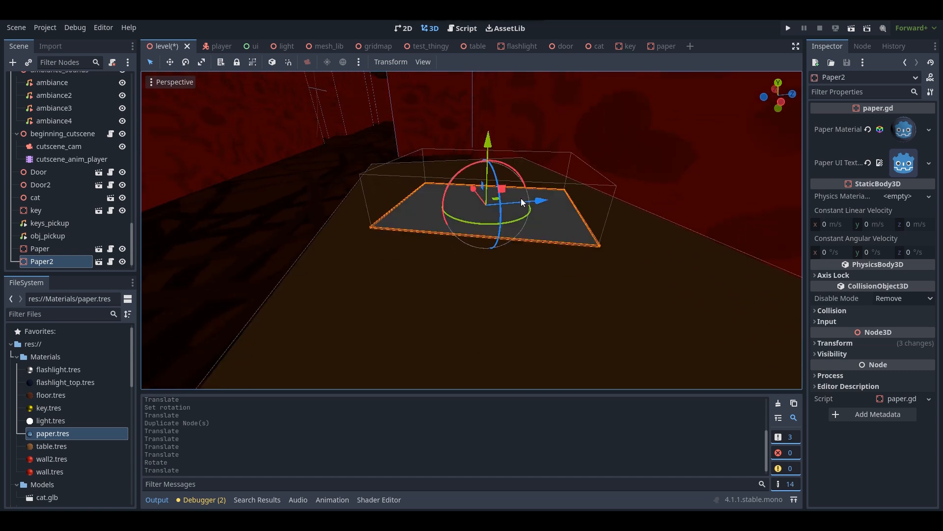
pyautogui.moveTo(545, 203); pyautogui.dragTo(523, 209)
# Assign Materials/wall.tres as Paper2's Paper Material
pyautogui.moveTo(524, 209); pyautogui.dragTo(525, 208, button='right')
pyautogui.press('w')
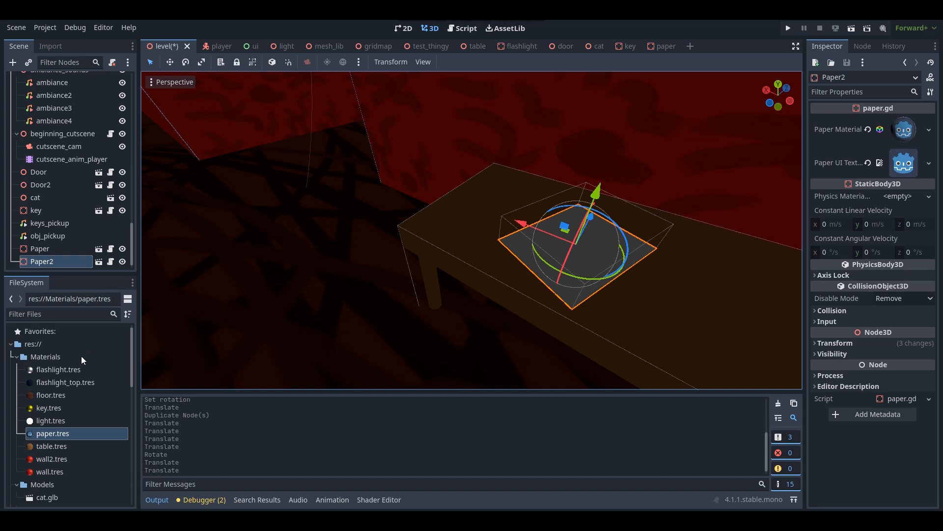
pyautogui.click(929, 129)
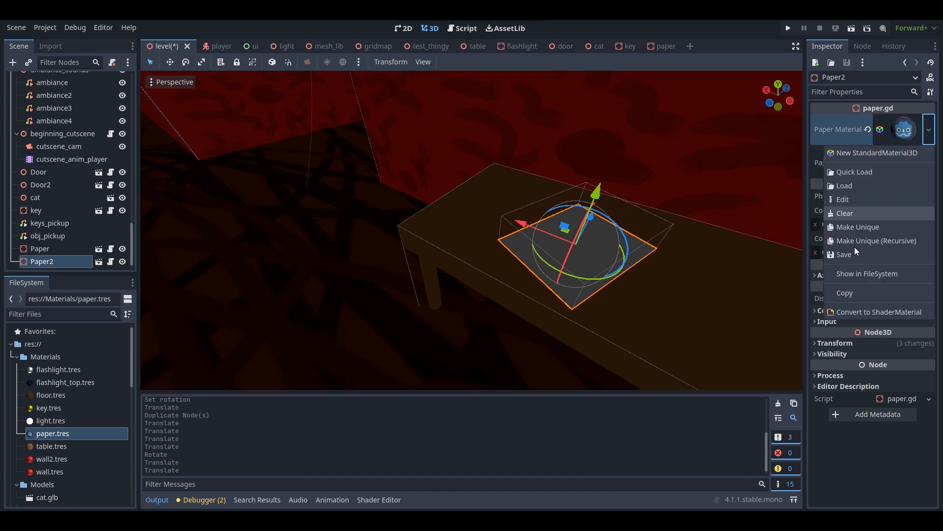
pyautogui.click(852, 168)
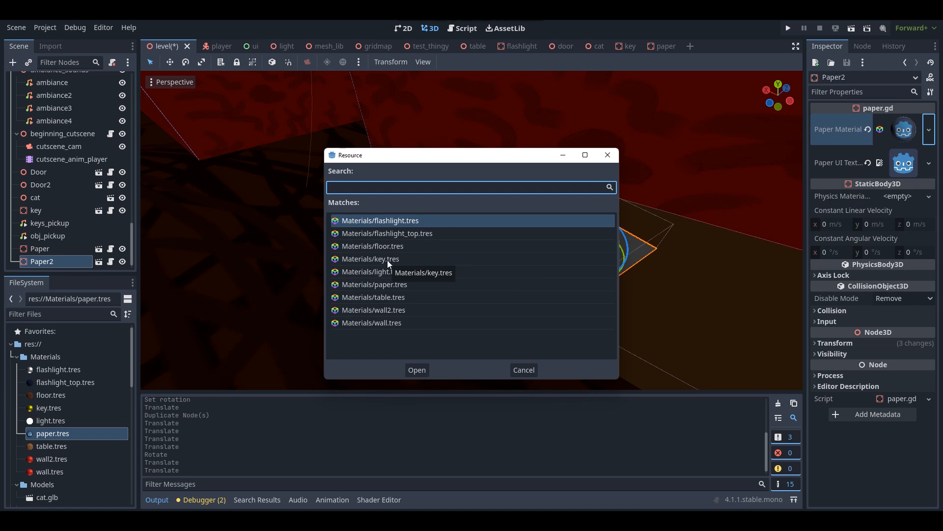
pyautogui.doubleClick(395, 323)
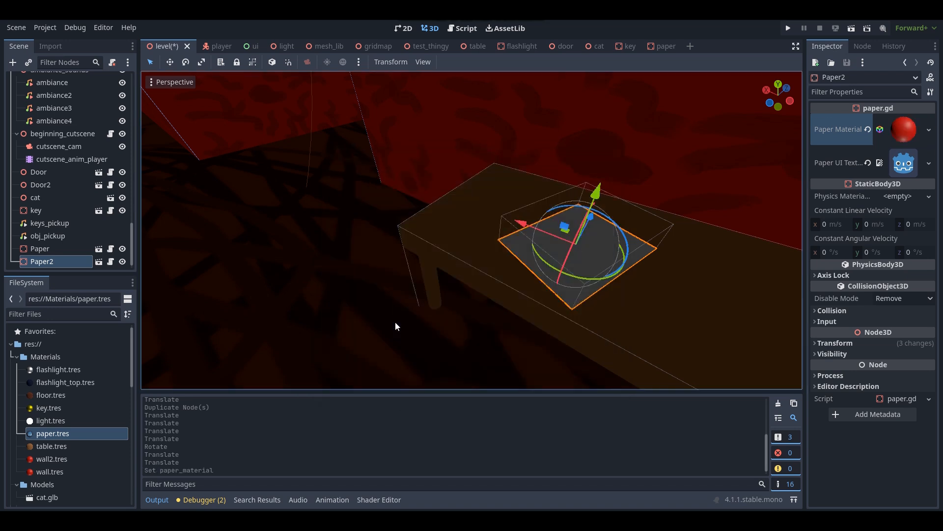
# Assign Textures/wall_texture.png as Paper2's Paper UI Texture and save the level scene
pyautogui.click(928, 165)
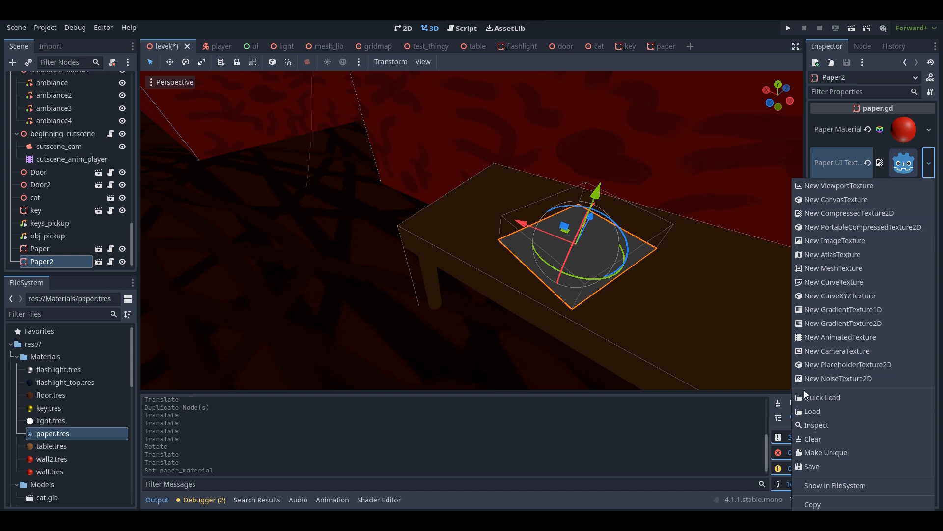
pyautogui.click(804, 393)
pyautogui.doubleClick(391, 234)
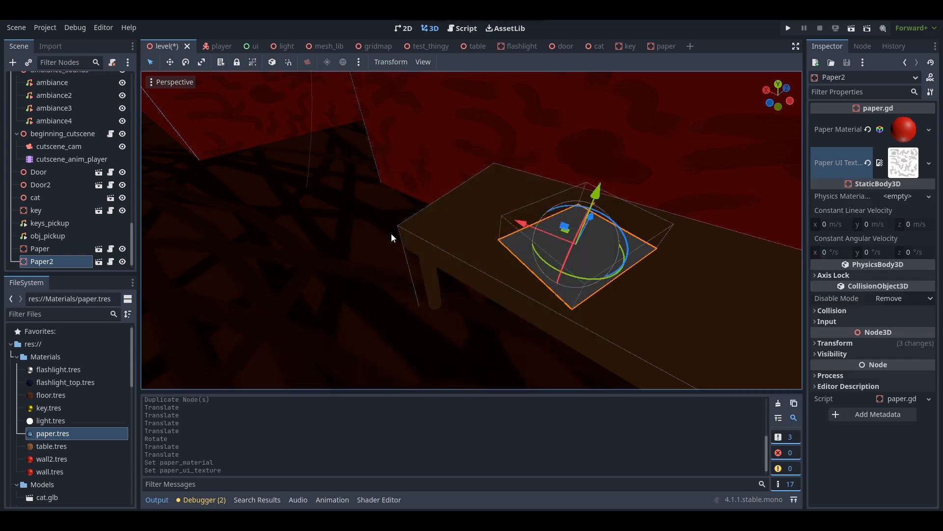
pyautogui.moveTo(759, 263); pyautogui.dragTo(630, 244, button='right')
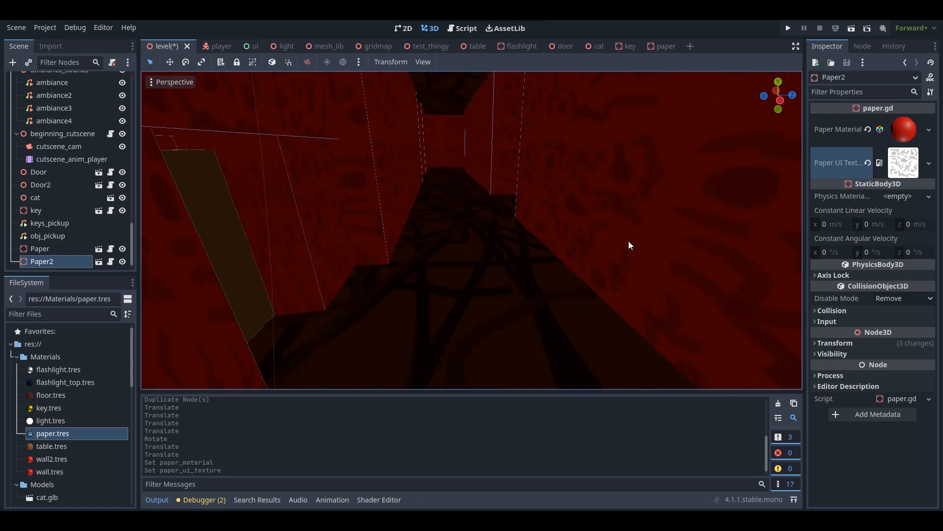
pyautogui.hotkey('ctrl', 's')
# Run the project and pick up the flashlight from the table beside the purple cat
pyautogui.click(464, 28)
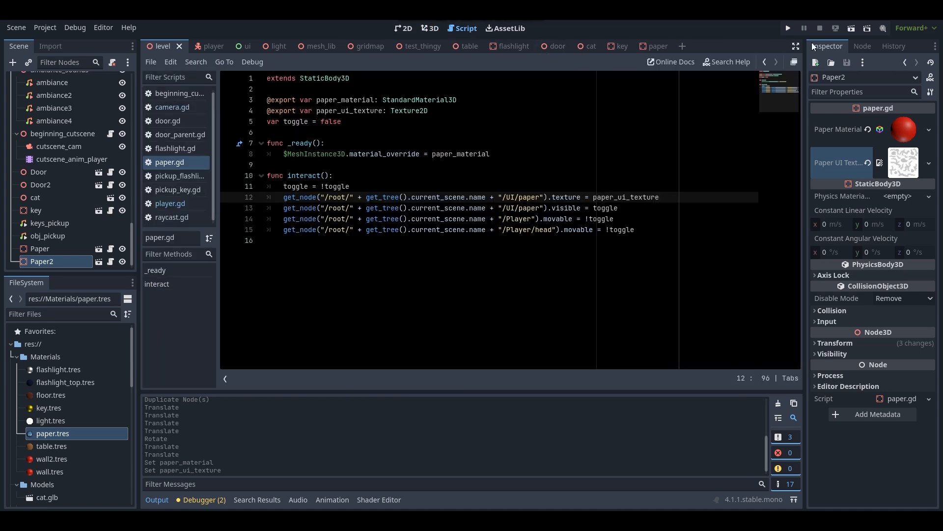
pyautogui.click(788, 29)
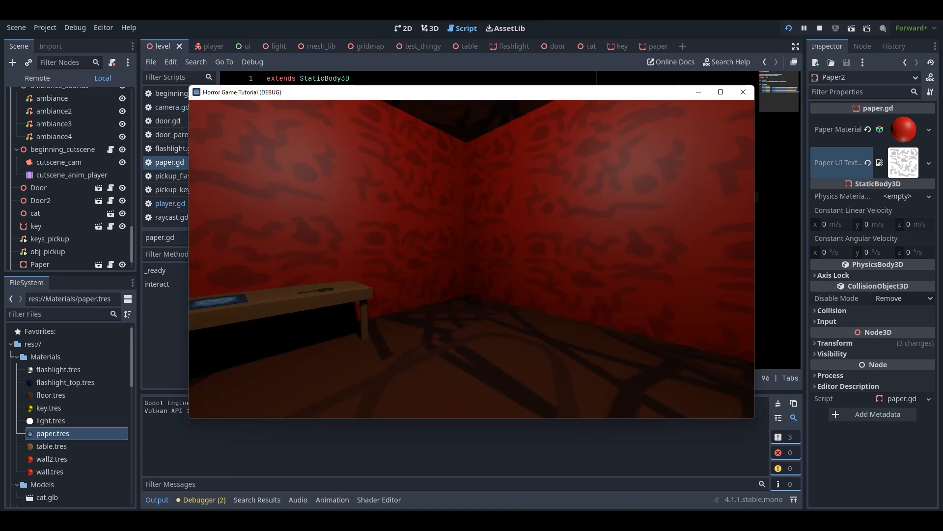
pyautogui.press('w')
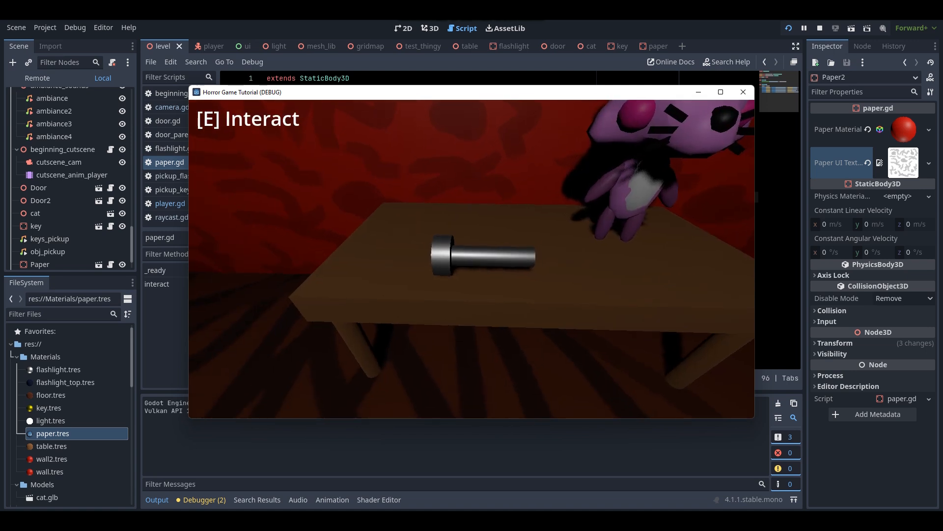
pyautogui.press('e')
# Walk to the table with the key and test the Godot-icon paper by showing and hiding its image several times
pyautogui.press('w')
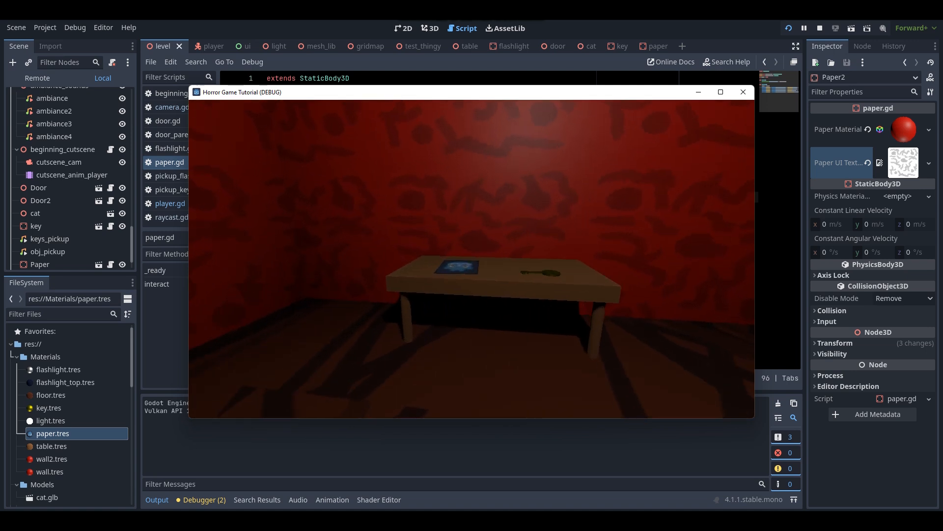
pyautogui.press('e')
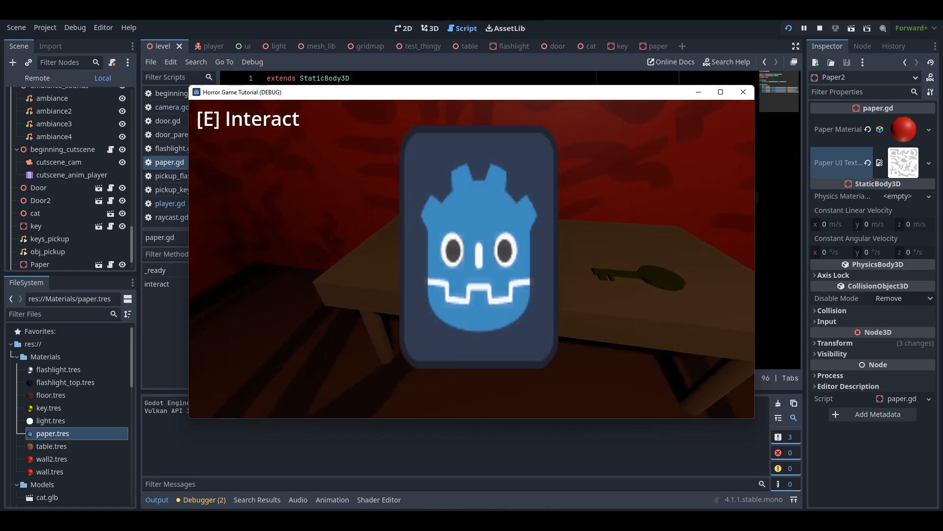
pyautogui.press('e')
pyautogui.press('e')
pyautogui.press('e')
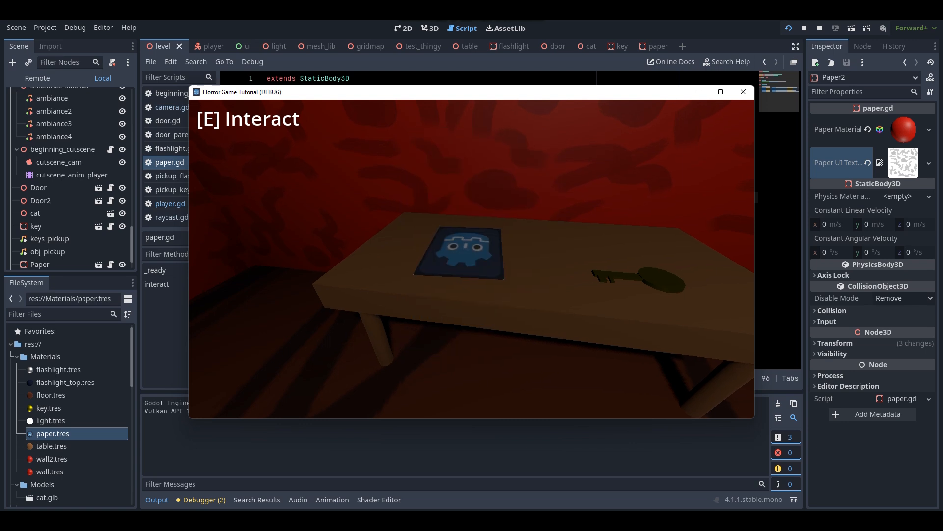
pyautogui.press('w')
pyautogui.press('e')
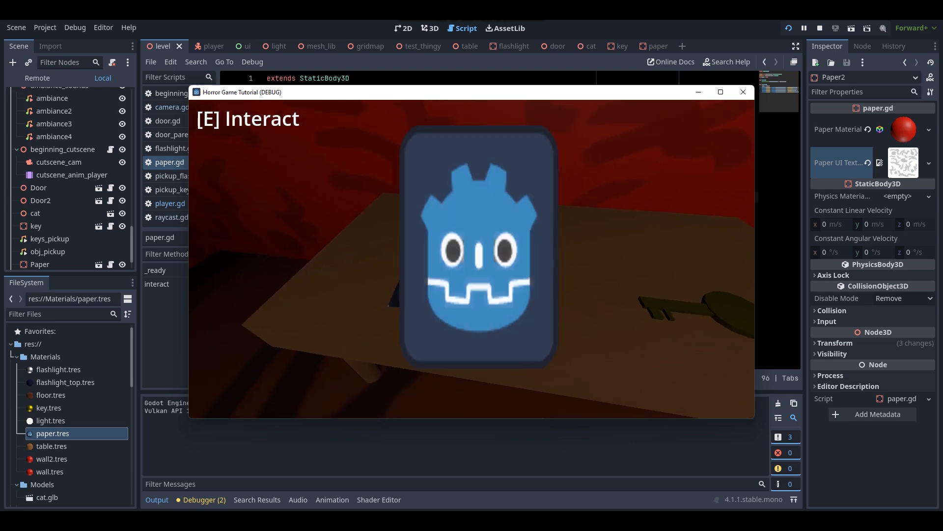
pyautogui.press('e')
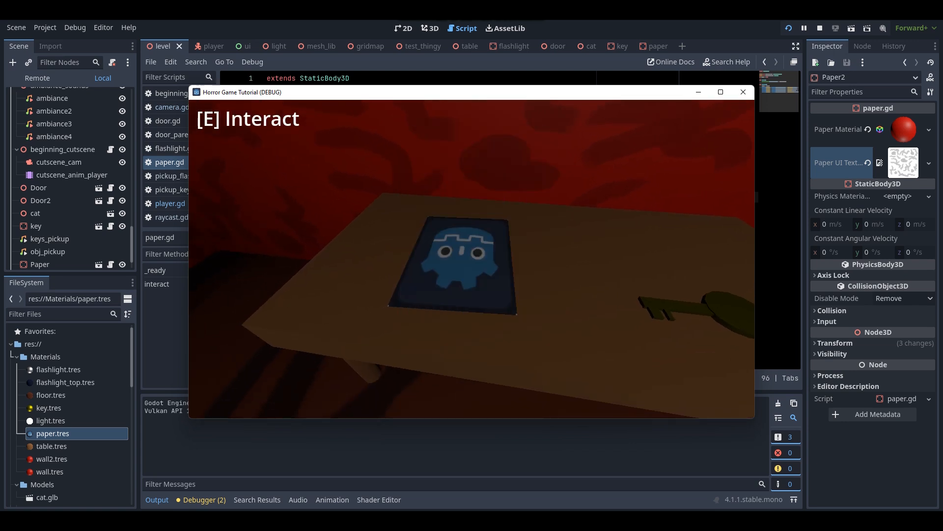
pyautogui.press('e')
pyautogui.press('e')
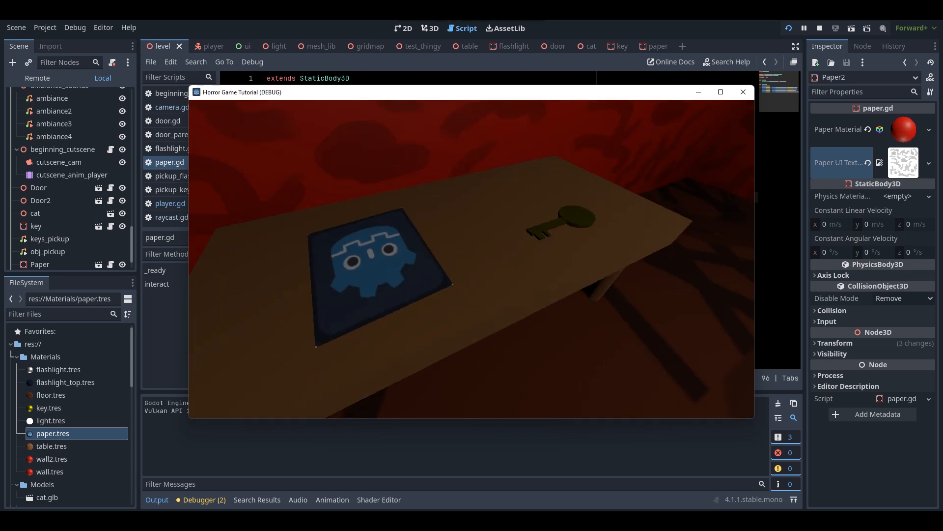
# Pick up the key from the table, then open the room's door and walk out
pyautogui.press('e')
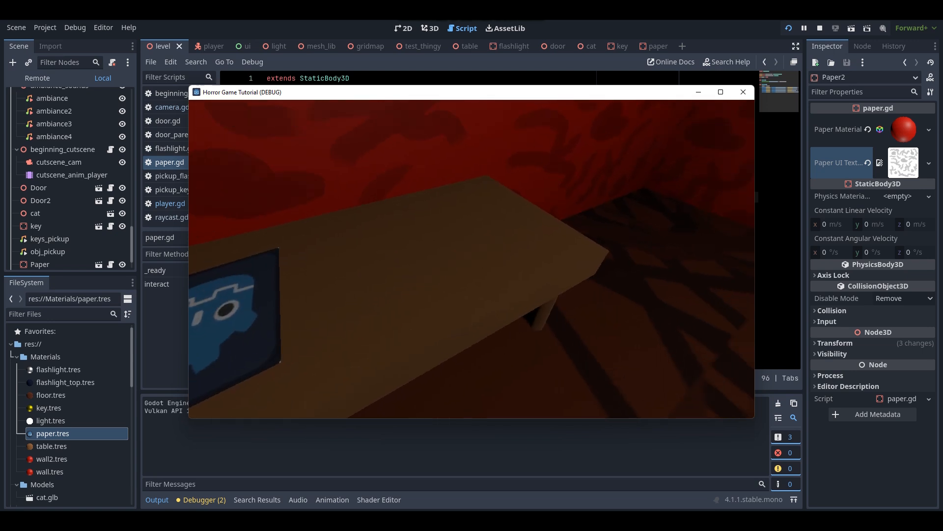
pyautogui.press('w')
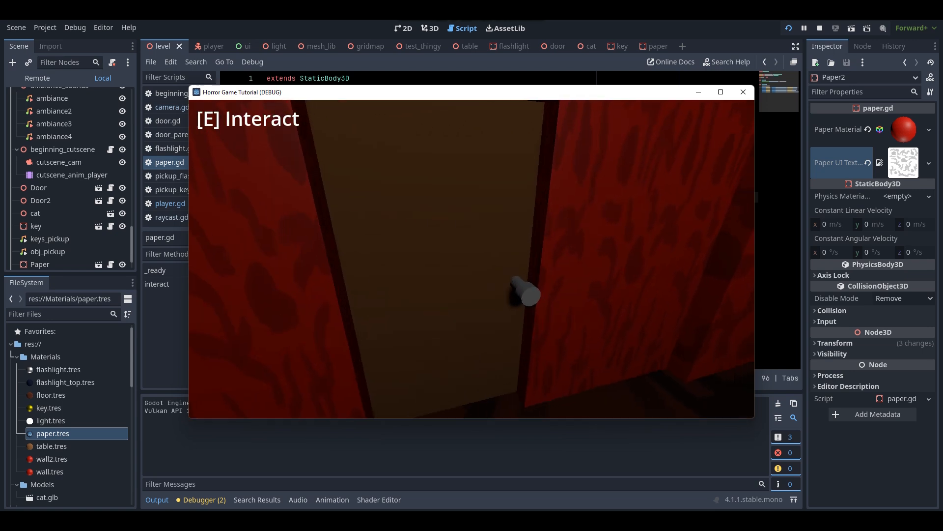
pyautogui.press('e')
pyautogui.press('w')
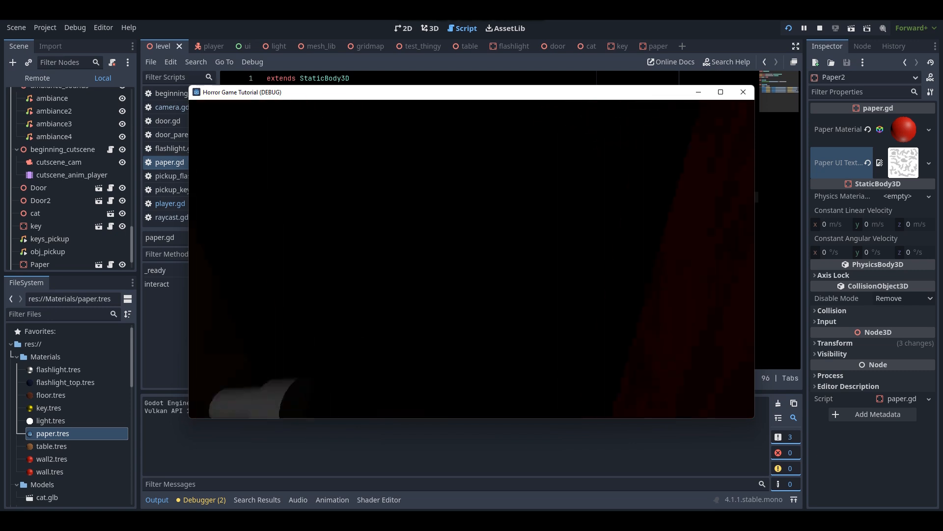
# Turn on the flashlight, go through the next door and walk to the corridor table holding the red paper
pyautogui.press('f')
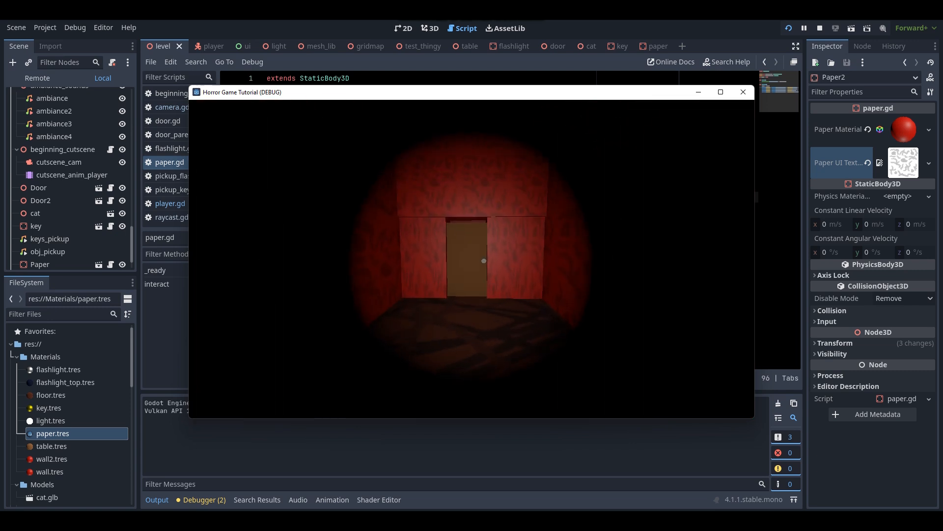
pyautogui.press('w')
pyautogui.press('e')
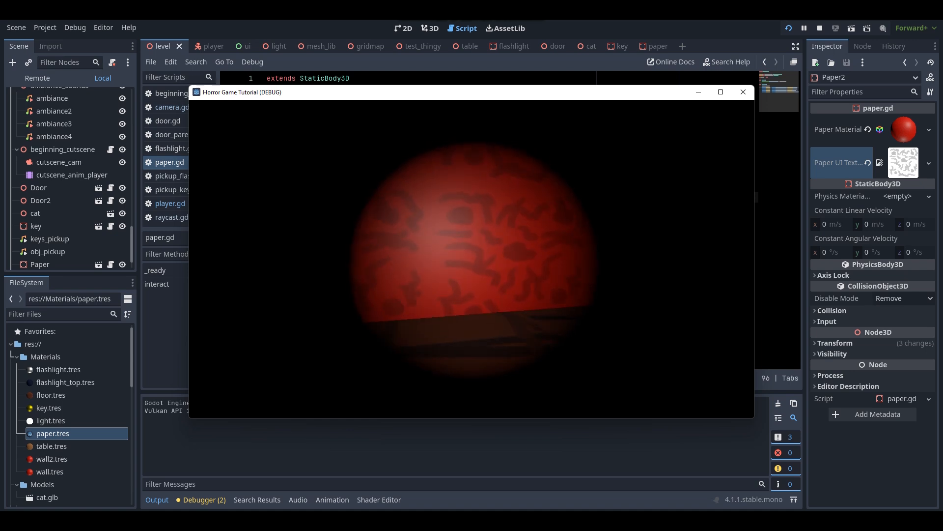
pyautogui.press('w')
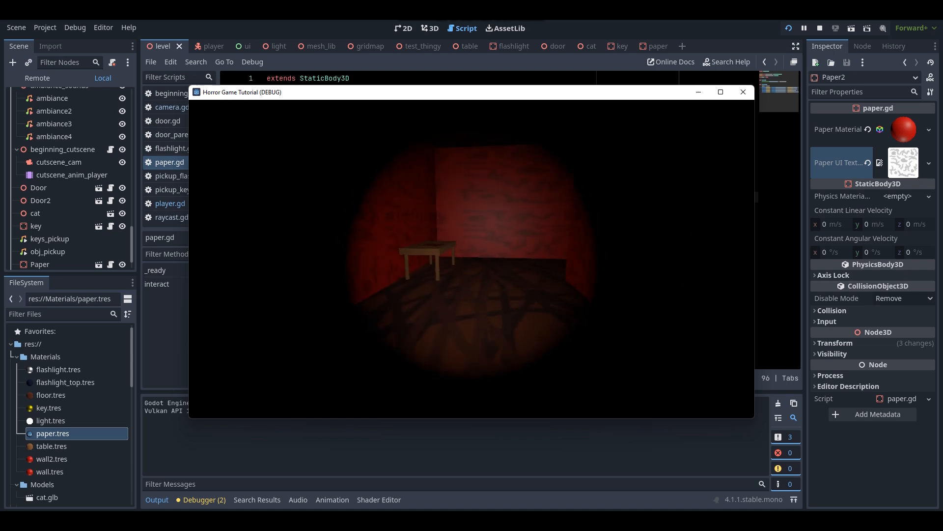
pyautogui.press('w')
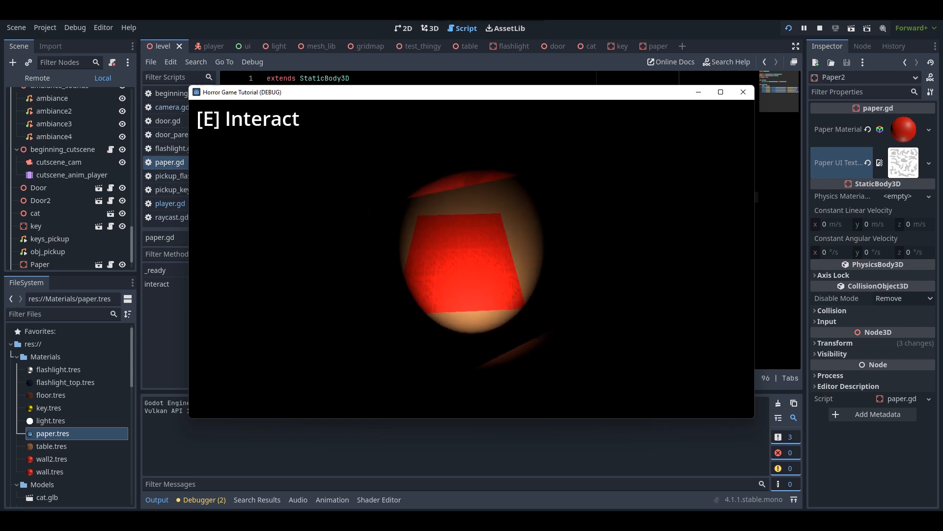
# Test the red paper by showing and hiding its image repeatedly, then close the running game
pyautogui.press('e')
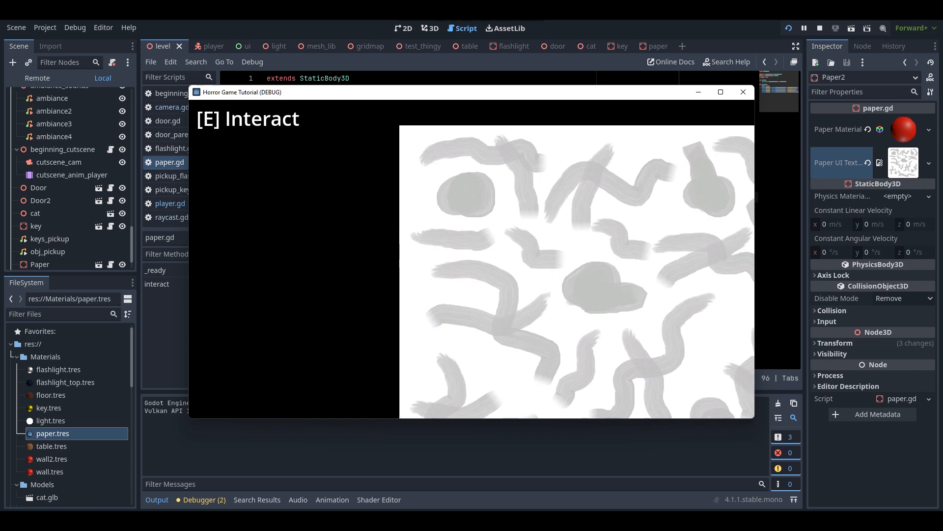
pyautogui.press('e')
pyautogui.press('e')
pyautogui.press('e')
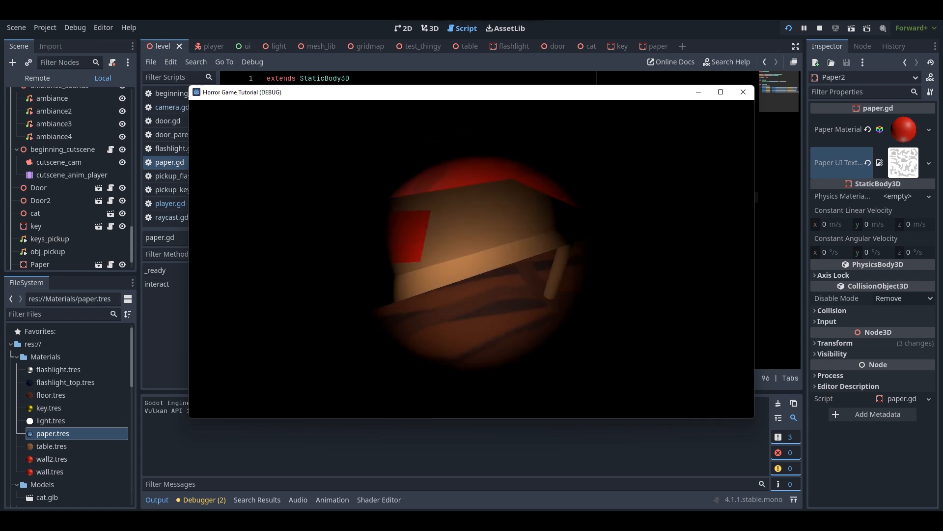
pyautogui.press('e')
pyautogui.press('e')
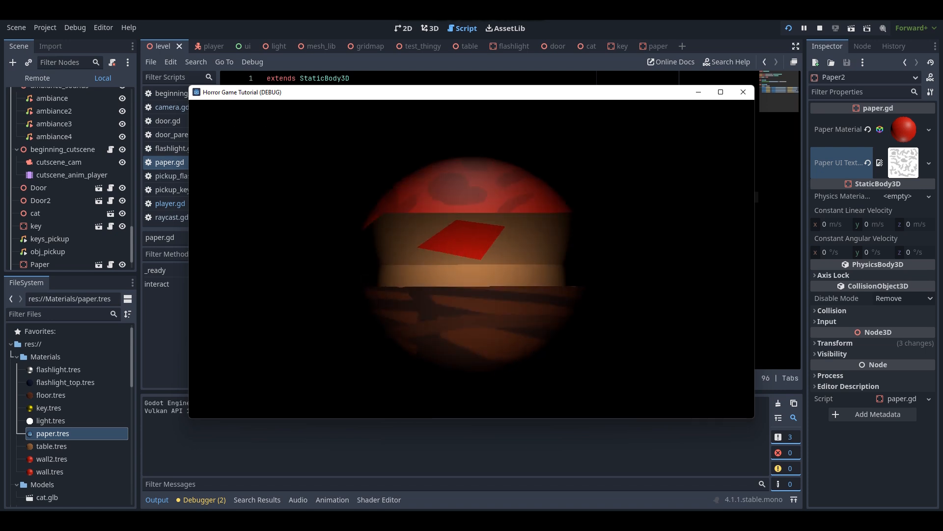
pyautogui.press('e')
pyautogui.press('e')
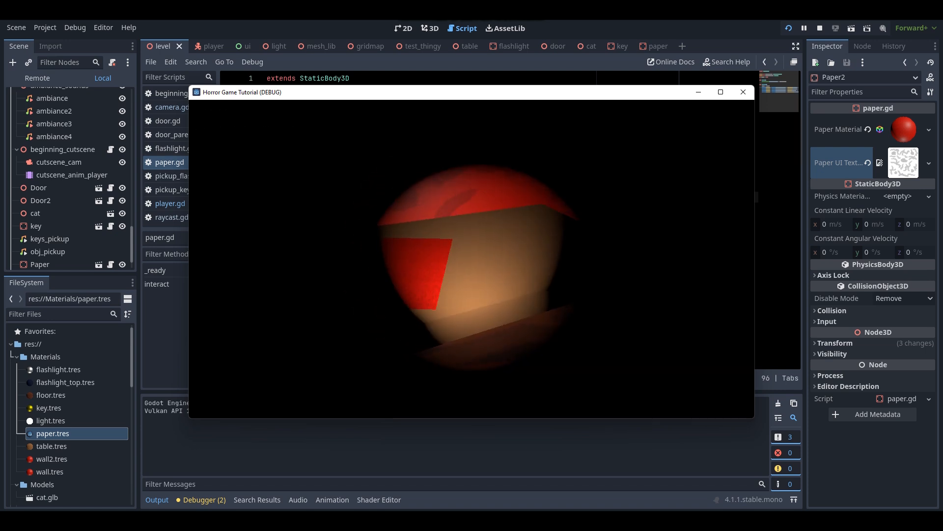
pyautogui.hotkey('alt', 'F4')
pyautogui.click(618, 197)
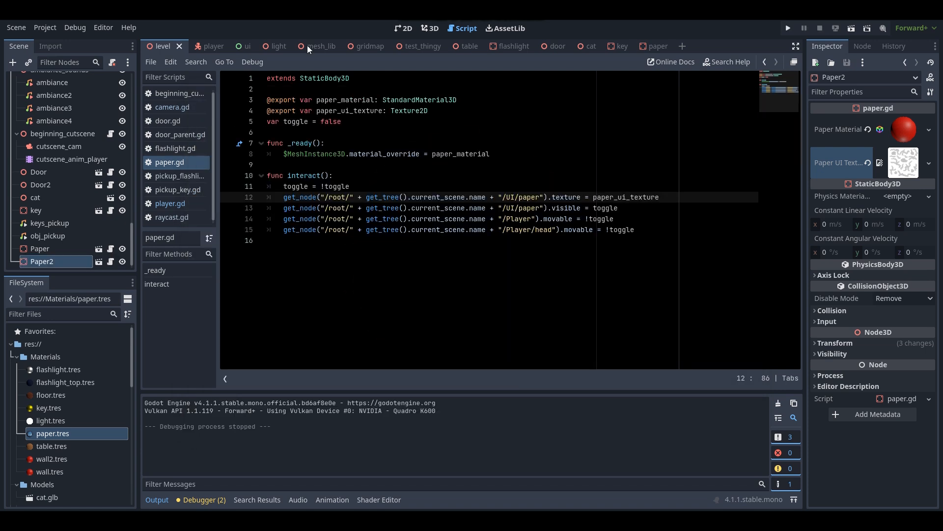
# Open the ui scene in the 2D workspace and make the paper TextureRect visible
pyautogui.click(240, 46)
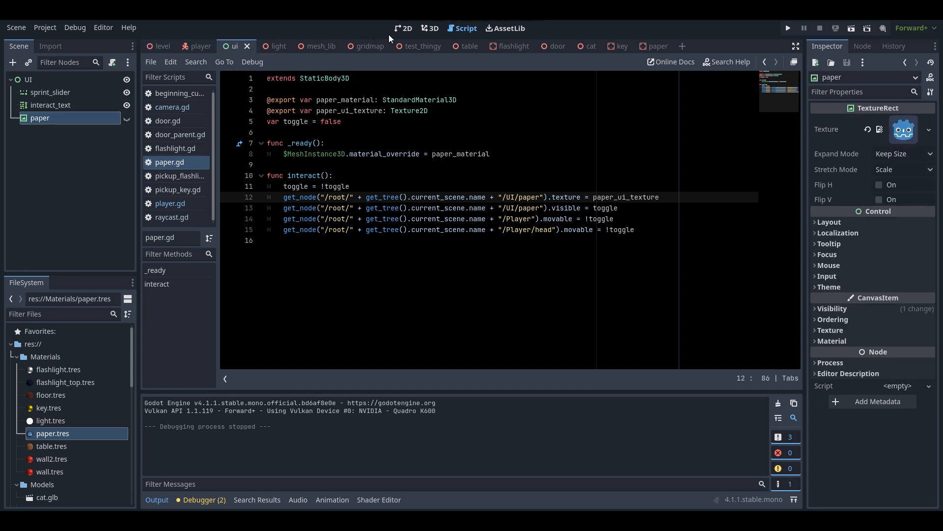
pyautogui.click(392, 29)
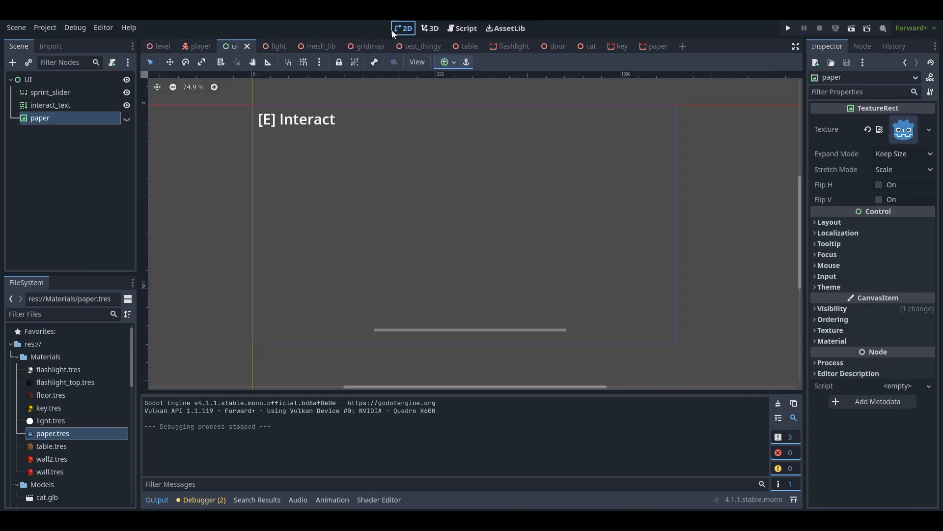
pyautogui.click(126, 119)
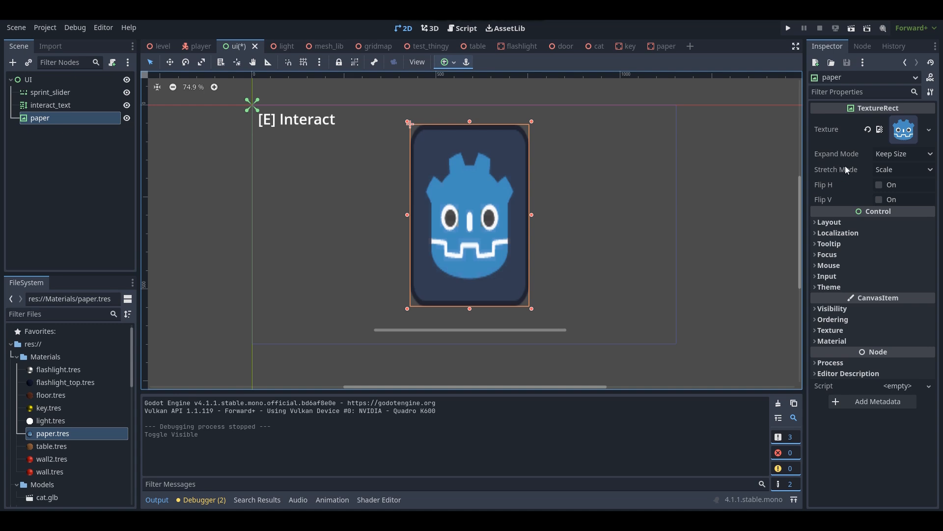
# Load Textures/wall_texture.png as the texture of the paper TextureRect
pyautogui.click(896, 155)
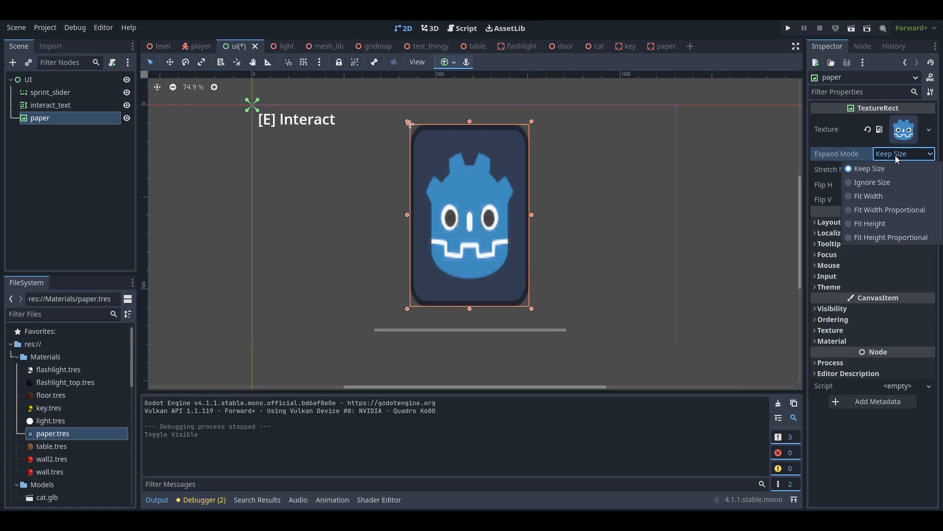
pyautogui.click(929, 129)
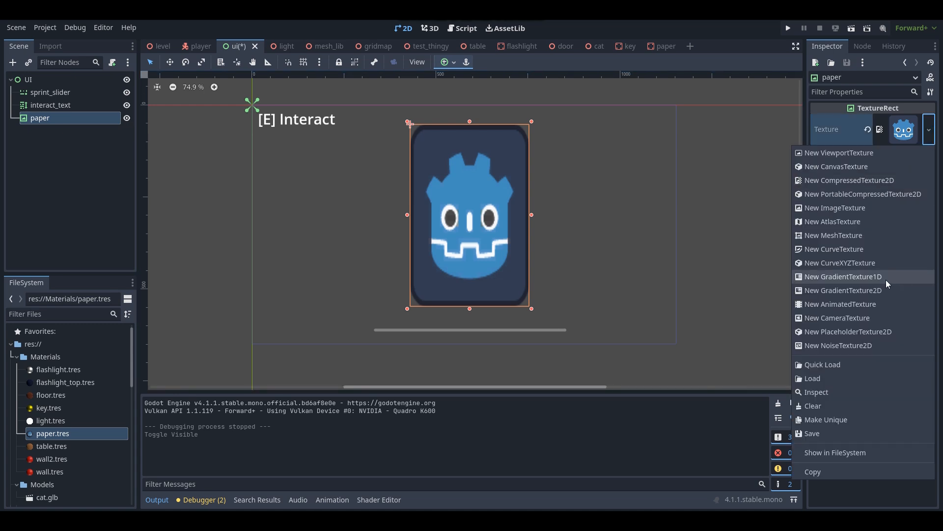
pyautogui.click(925, 124)
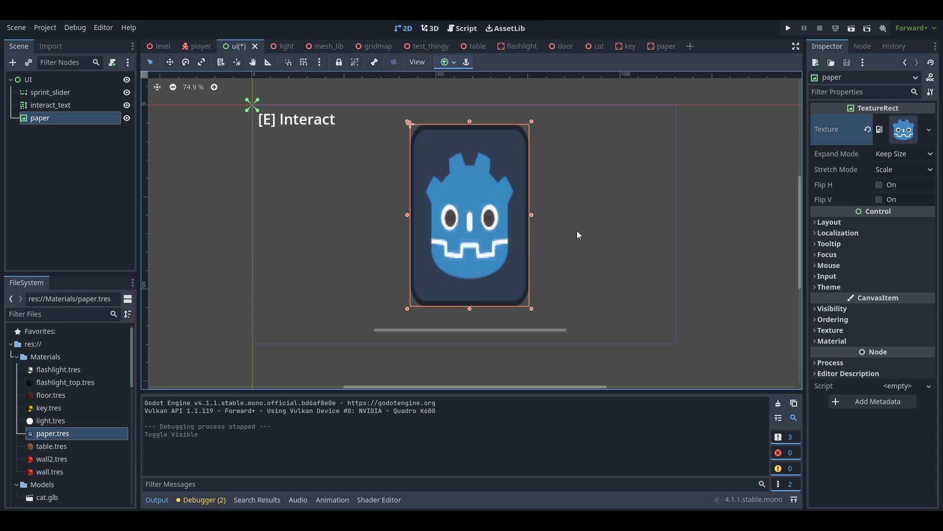
pyautogui.click(929, 129)
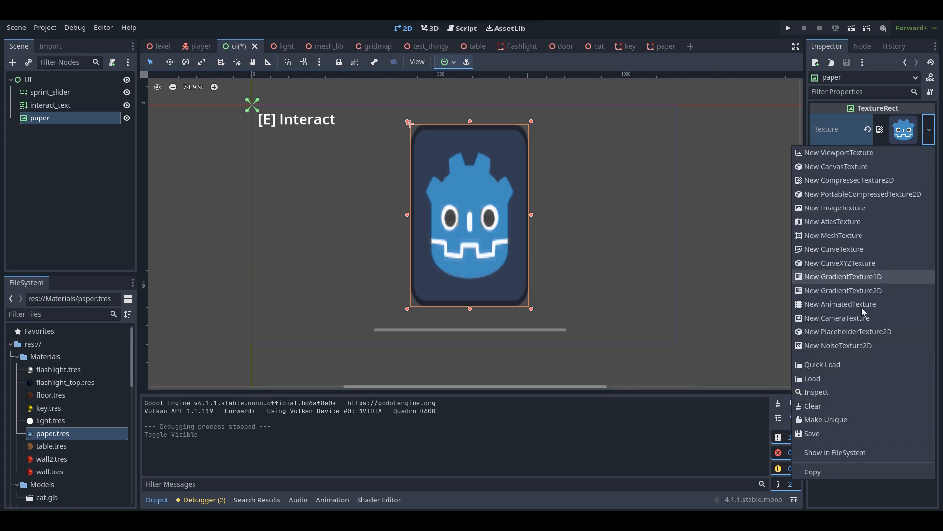
pyautogui.click(846, 363)
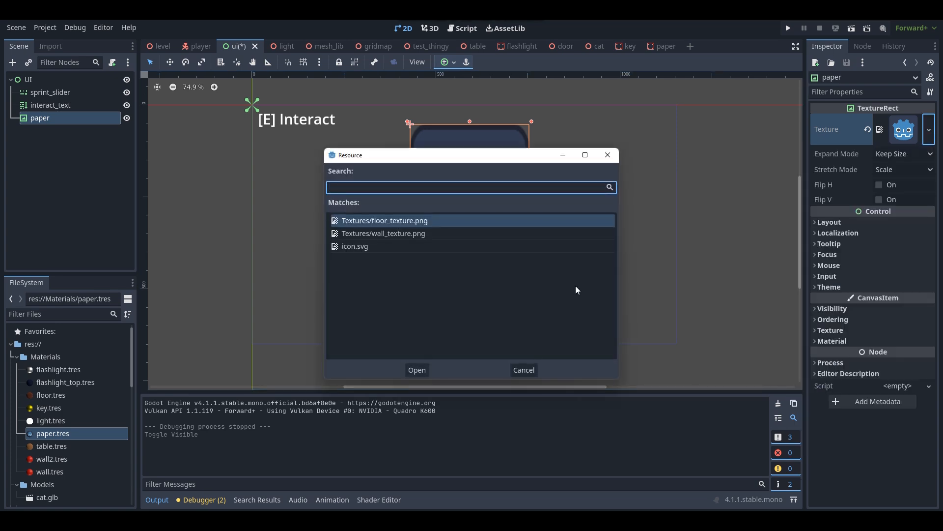
pyautogui.doubleClick(489, 232)
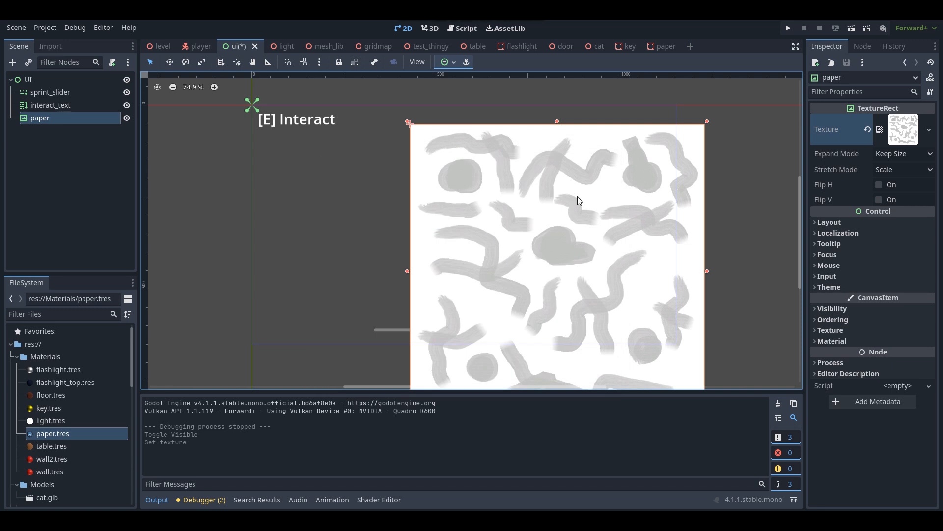
# Set the paper TextureRect's Expand Mode to Ignore Size
pyautogui.scroll(-1, 575, 262)
pyautogui.scroll(-2, 575, 260)
pyautogui.moveTo(641, 307); pyautogui.dragTo(619, 271, button='middle')
pyautogui.scroll(-1, 586, 245)
pyautogui.scroll(1, 620, 268)
pyautogui.scroll(-1, 619, 271)
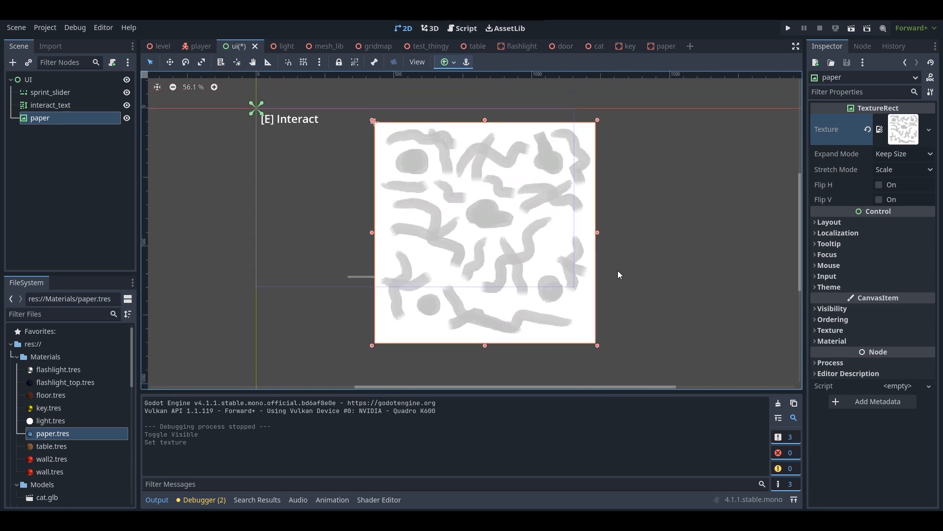
pyautogui.click(910, 157)
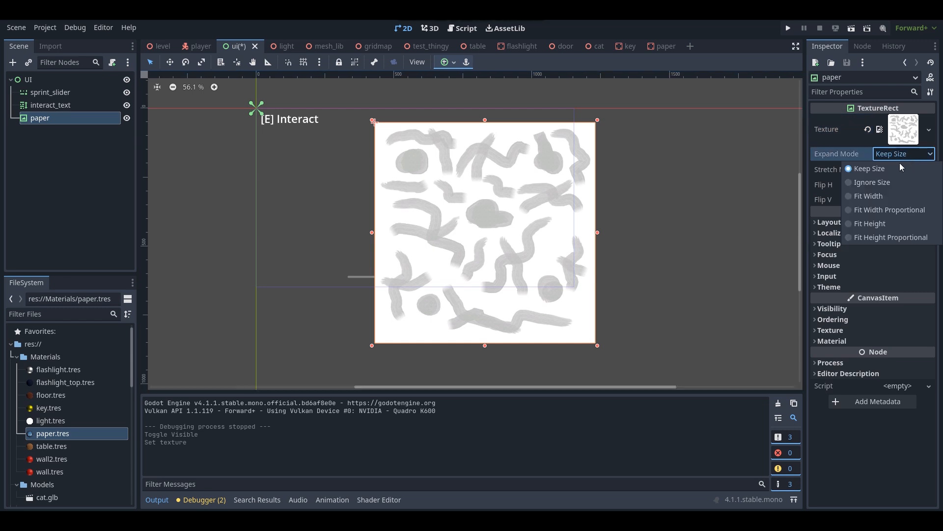
pyautogui.click(883, 184)
pyautogui.moveTo(400, 216); pyautogui.dragTo(463, 243, button='middle')
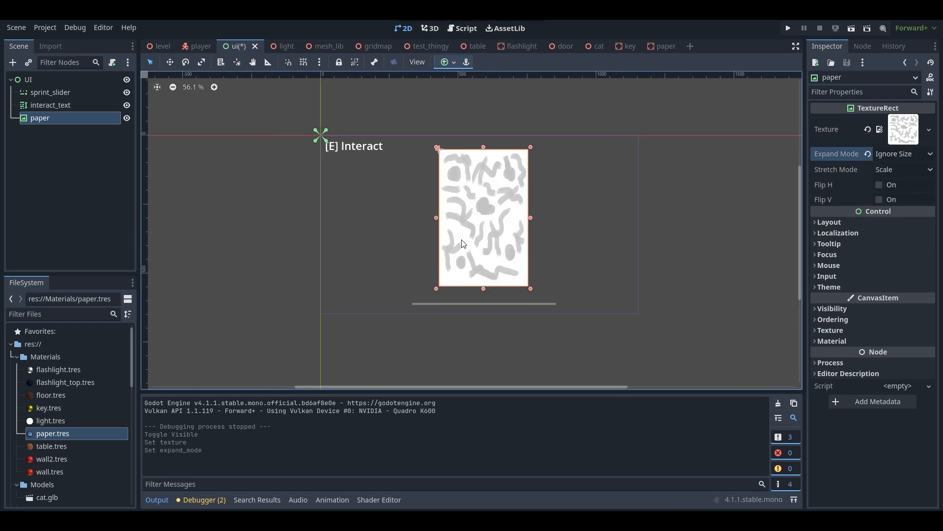
pyautogui.scroll(5, 463, 240)
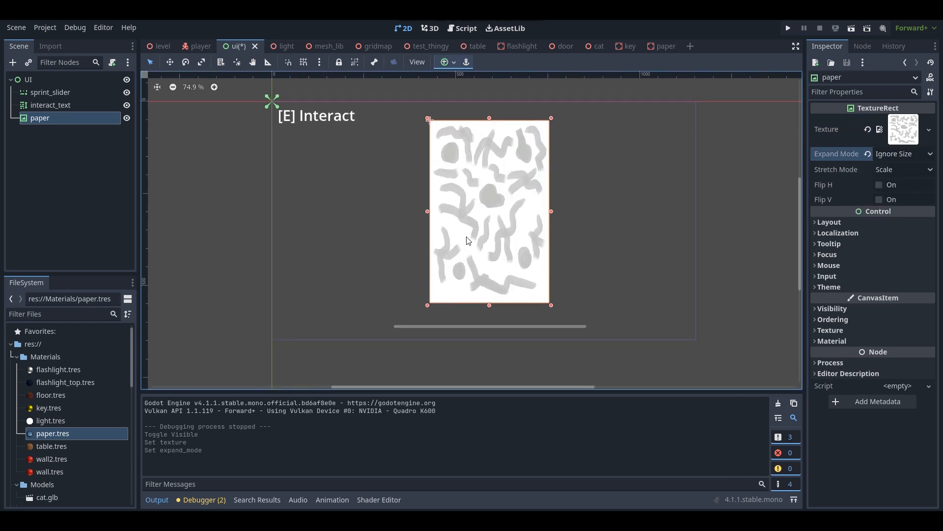
# Open the quick-load resource list for the paper TextureRect's texture
pyautogui.click(928, 130)
pyautogui.click(823, 364)
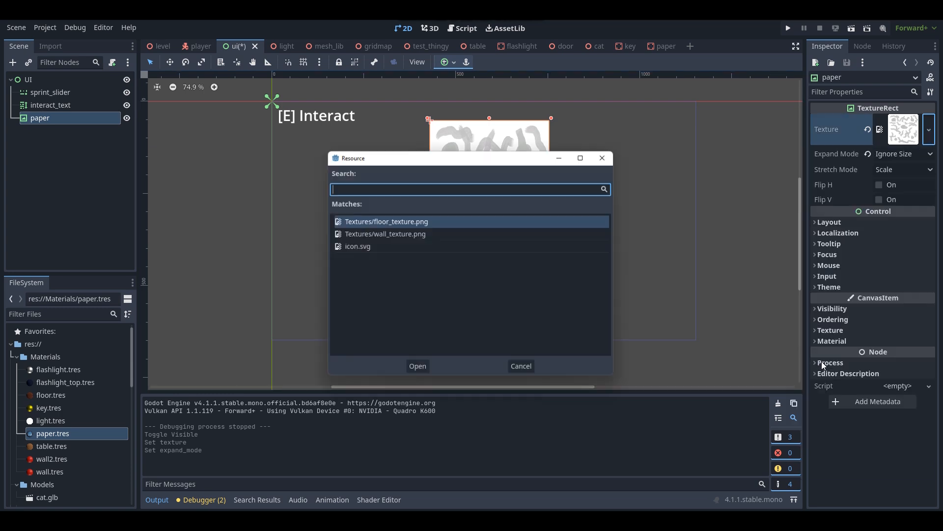
# Load icon.svg as the texture of the paper TextureRect and save the ui scene
pyautogui.doubleClick(367, 247)
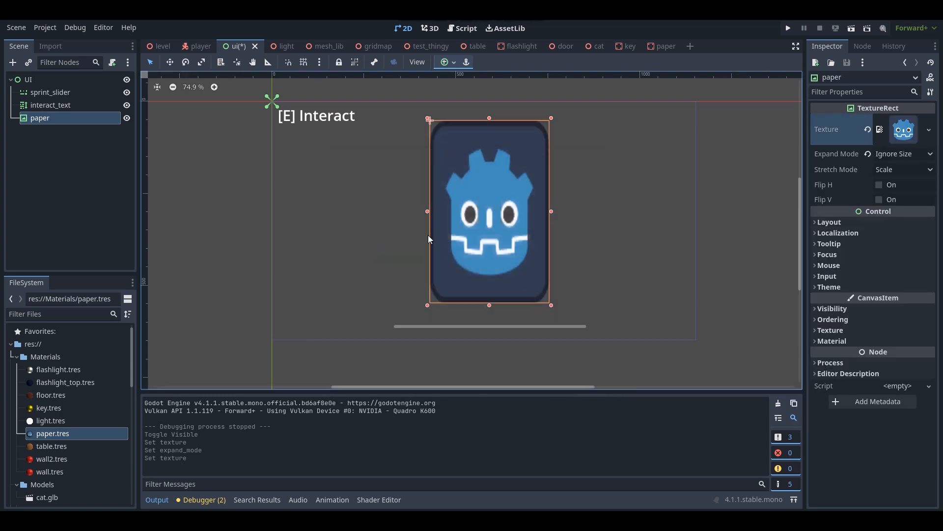
pyautogui.click(733, 260)
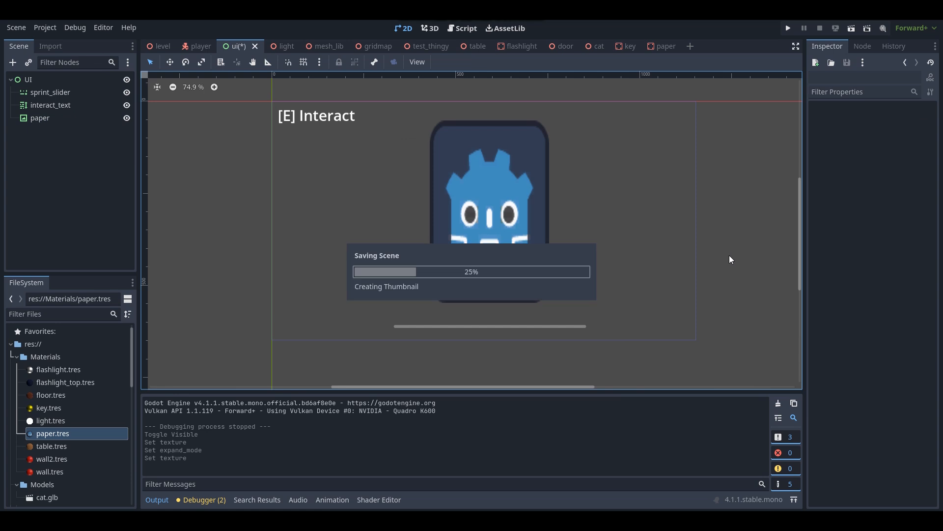
pyautogui.hotkey('ctrl', 's')
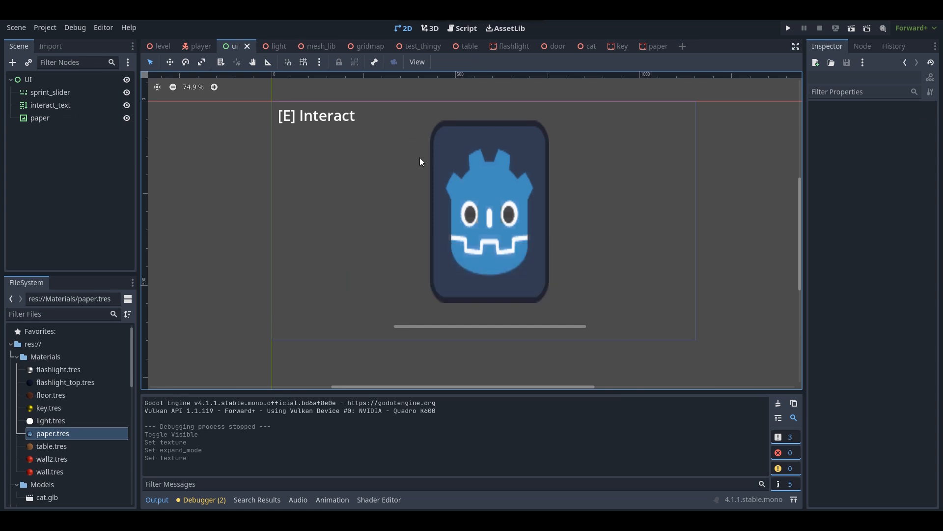
pyautogui.click(453, 190)
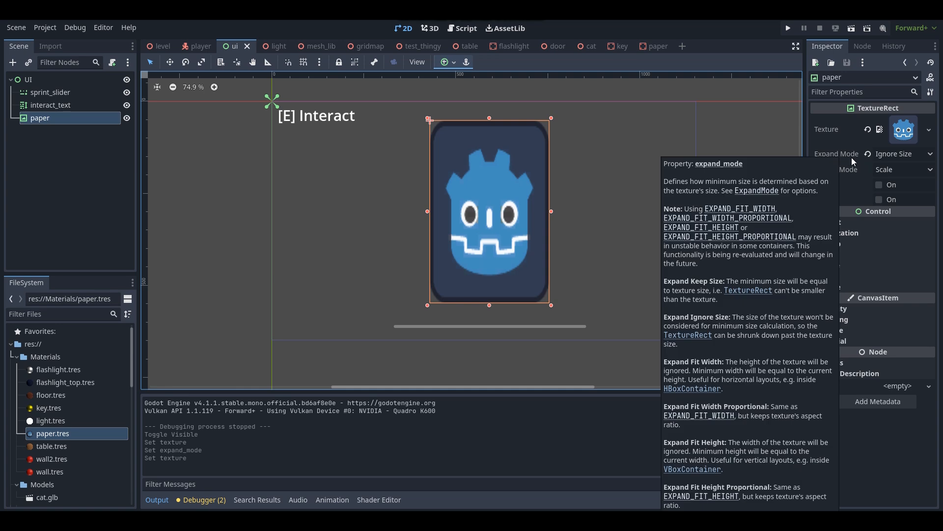
pyautogui.click(907, 154)
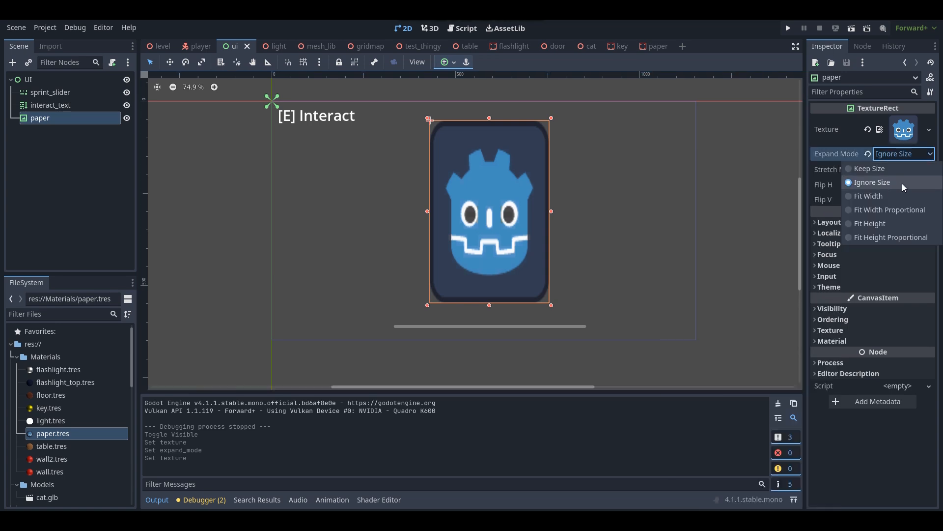
pyautogui.click(890, 155)
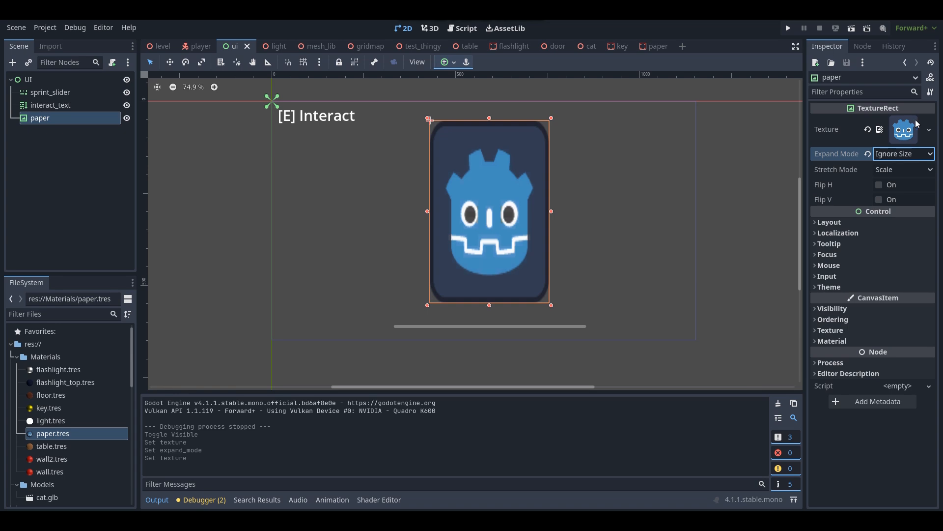
pyautogui.click(929, 129)
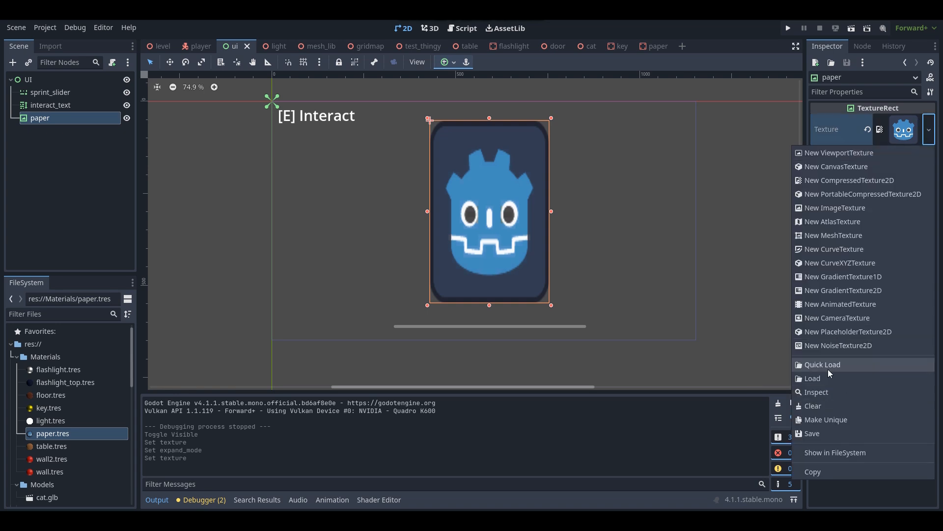
pyautogui.click(922, 130)
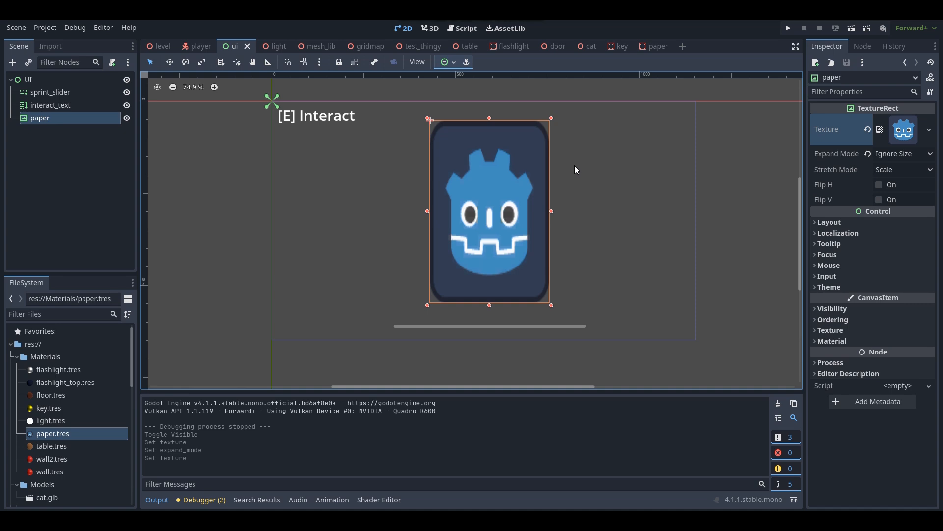
pyautogui.scroll(-2, 582, 246)
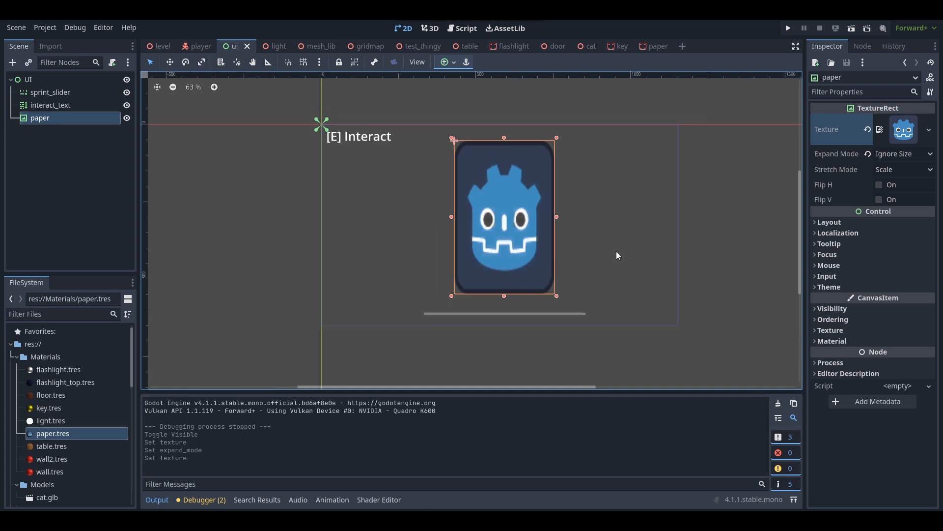
pyautogui.scroll(-1, 579, 256)
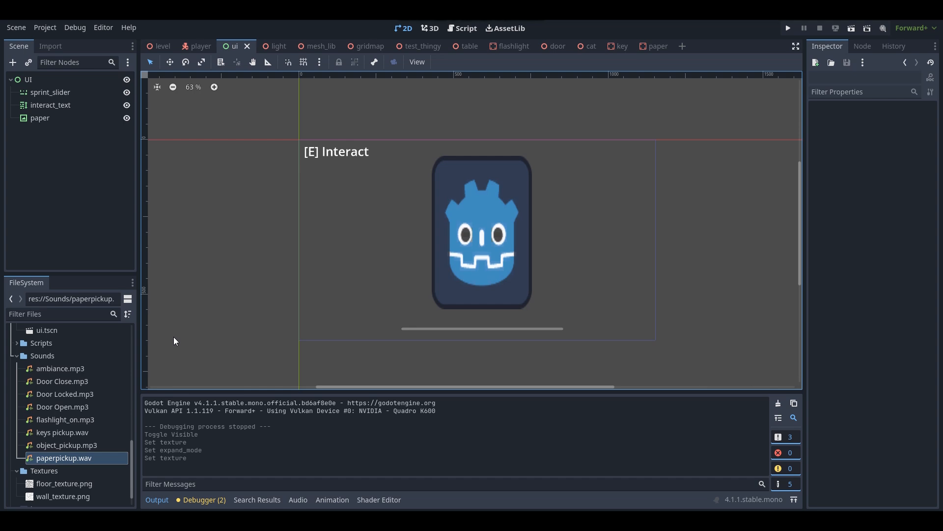
# Add an AudioStreamPlayer as a child of the Paper root node in the paper scene
pyautogui.moveTo(646, 45)
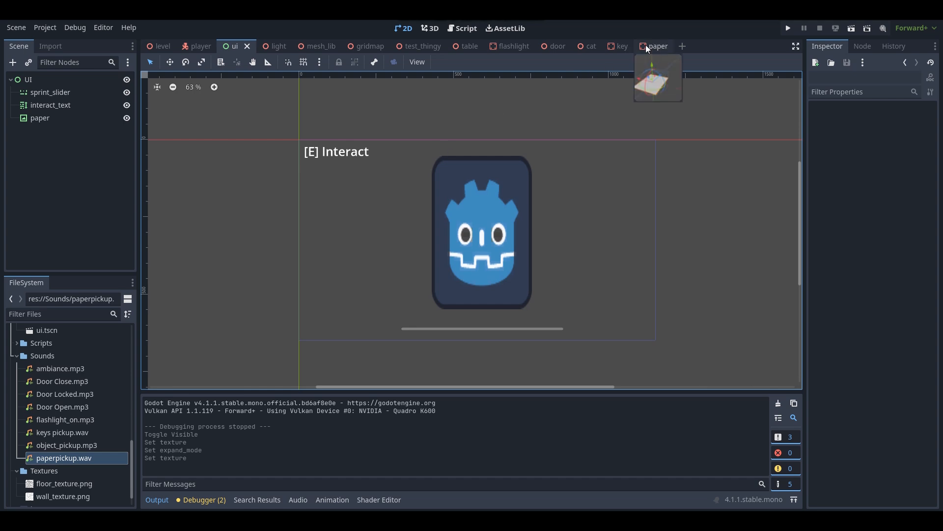
pyautogui.click(647, 46)
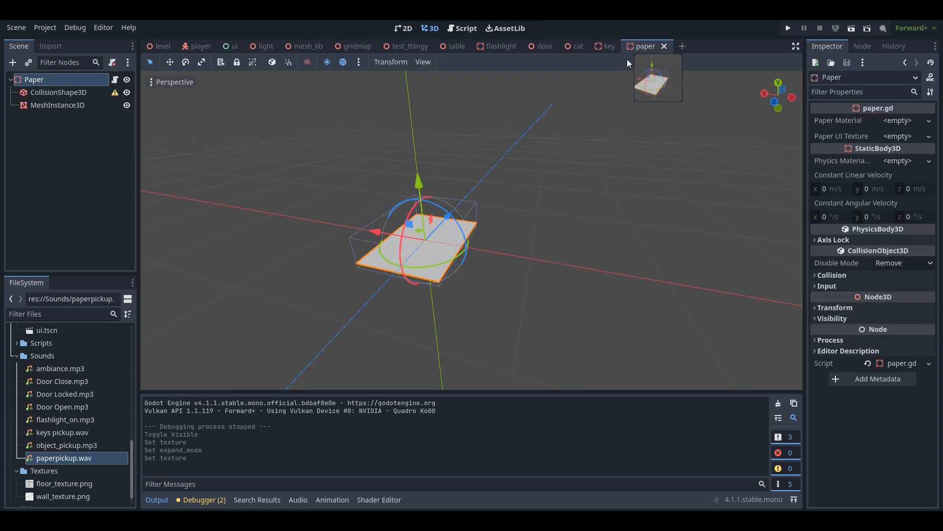
pyautogui.rightClick(75, 78)
pyautogui.click(99, 103)
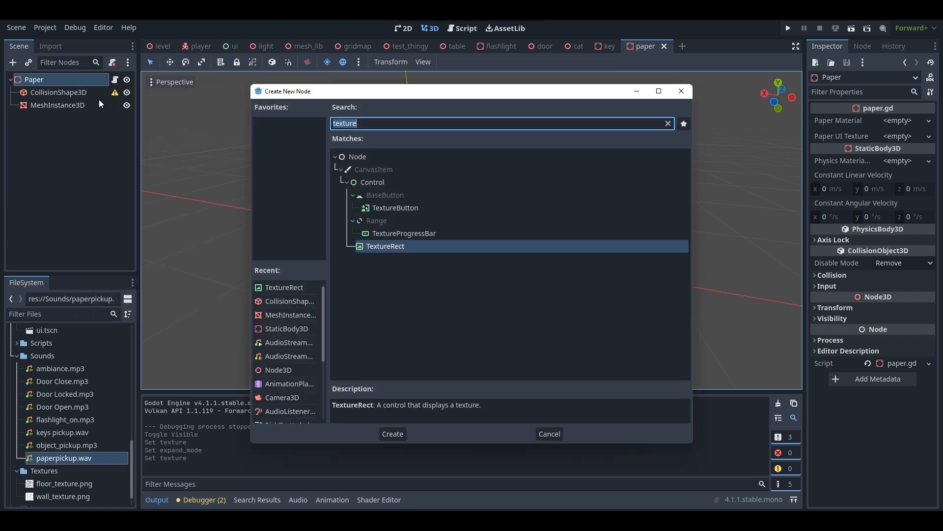
pyautogui.write('audio')
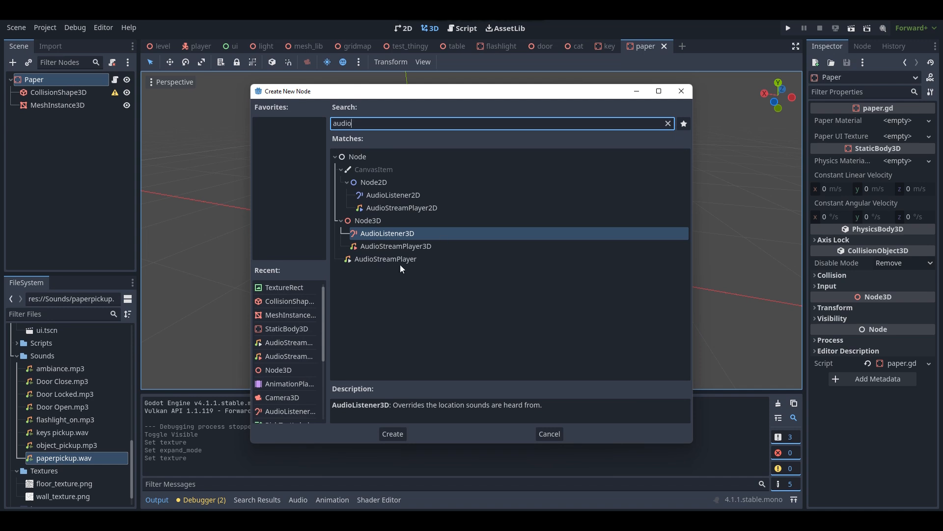
pyautogui.doubleClick(401, 259)
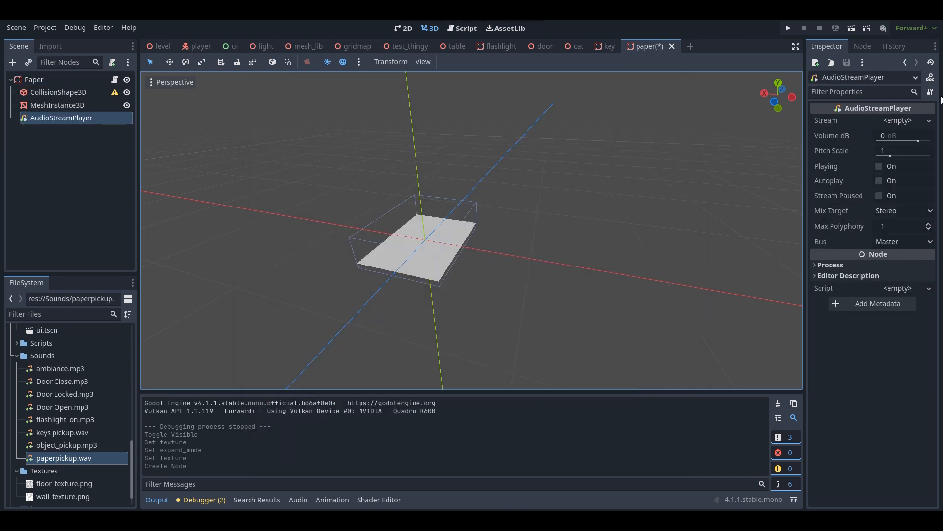
# Assign Sounds/paperpickup.wav as the AudioStreamPlayer's stream and save the paper scene
pyautogui.click(900, 121)
pyautogui.click(839, 251)
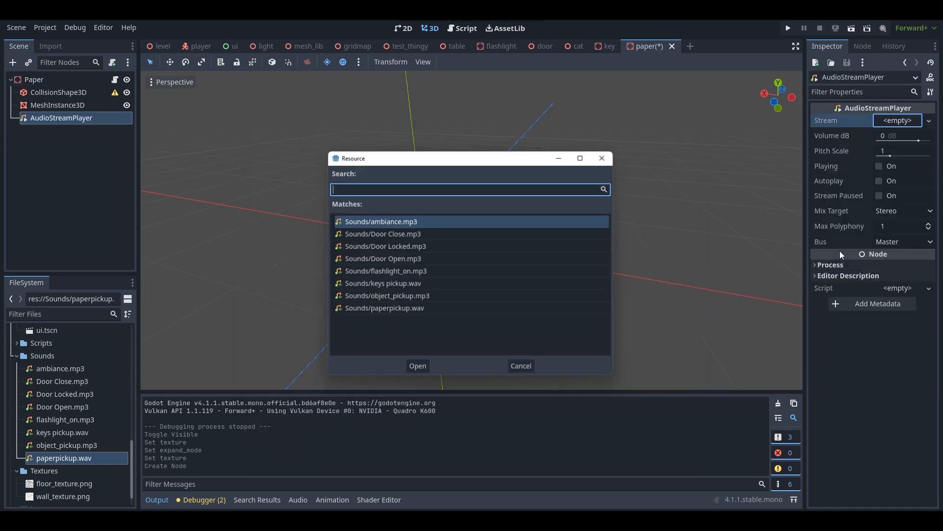
pyautogui.doubleClick(377, 311)
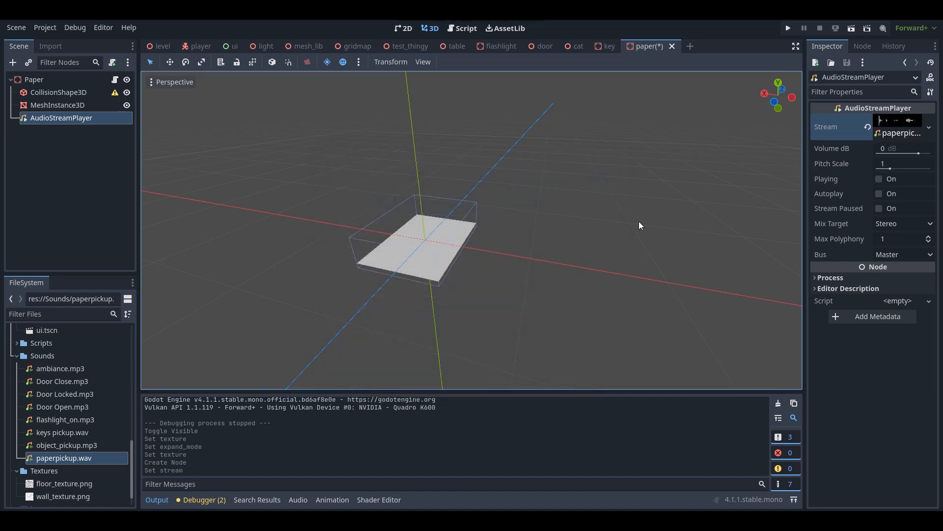
pyautogui.click(560, 229)
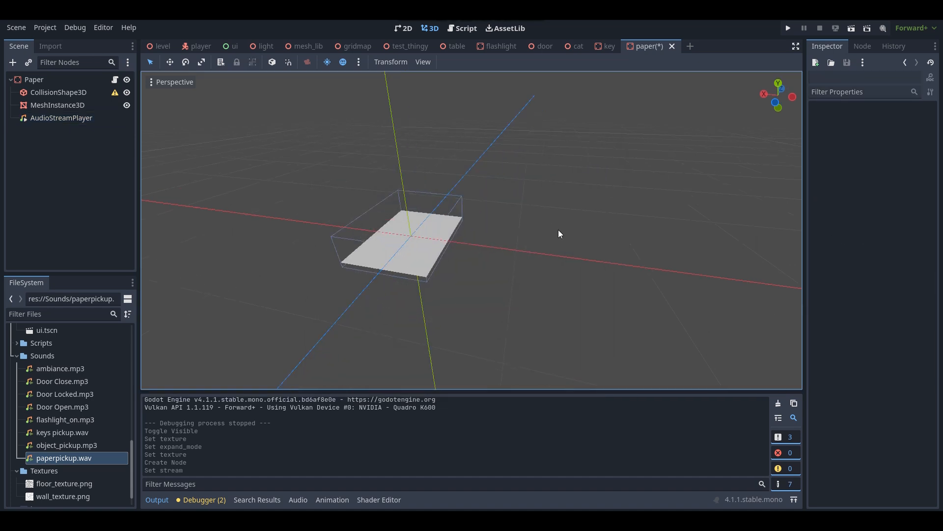
pyautogui.hotkey('ctrl', 's')
# Add $AudioStreamPlayer.play() below the toggle assignment in the interact() function of paper.gd, save it, and test-run the project
pyautogui.click(459, 29)
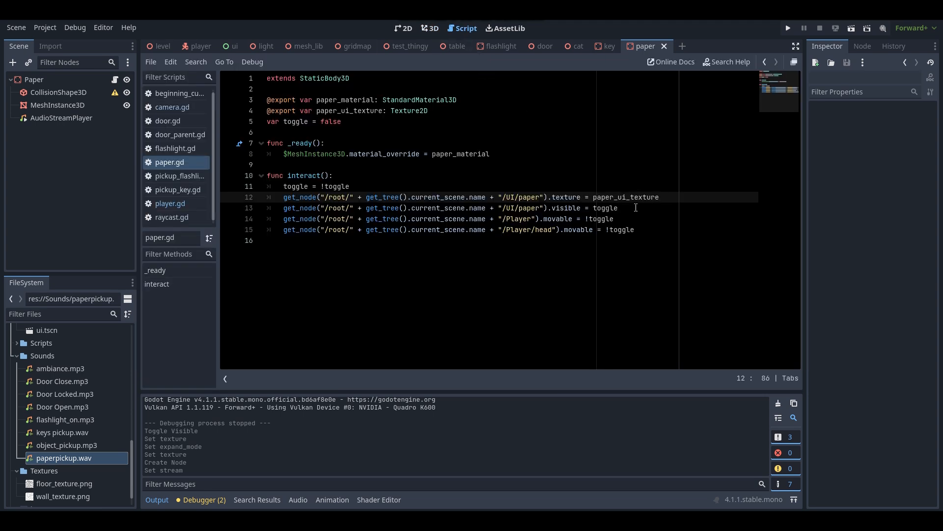
pyautogui.click(368, 187)
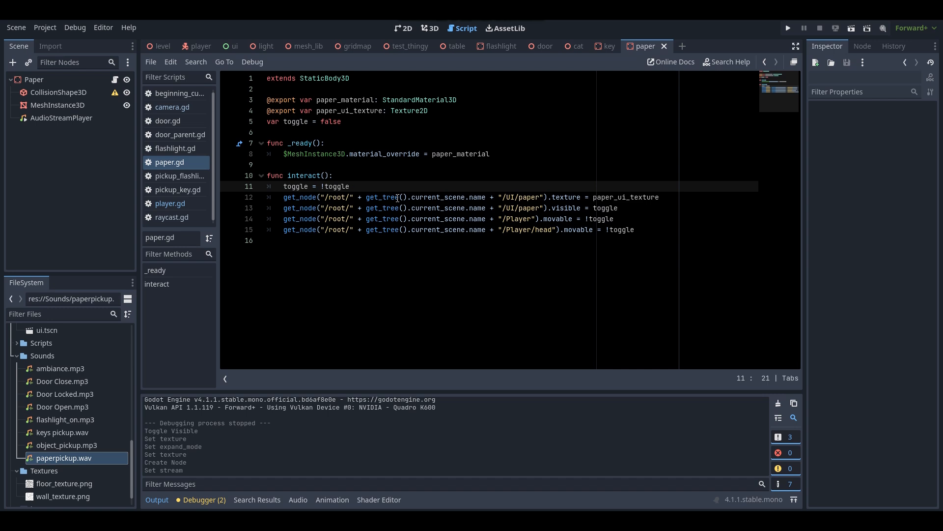
pyautogui.press('Return')
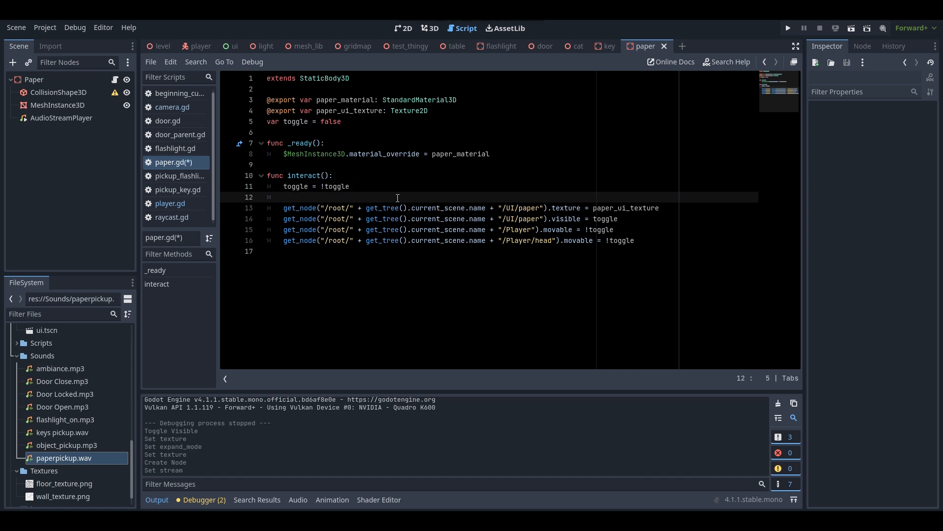
pyautogui.write('$')
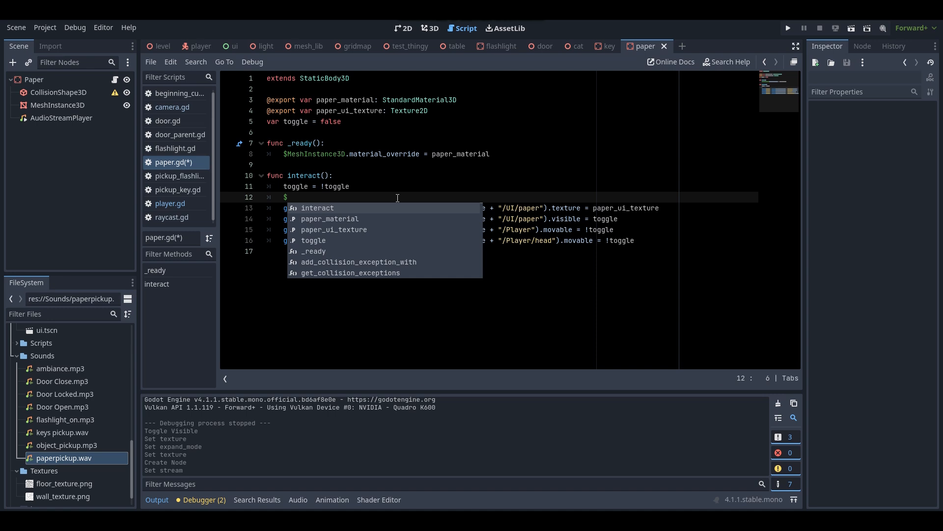
pyautogui.write('Aud')
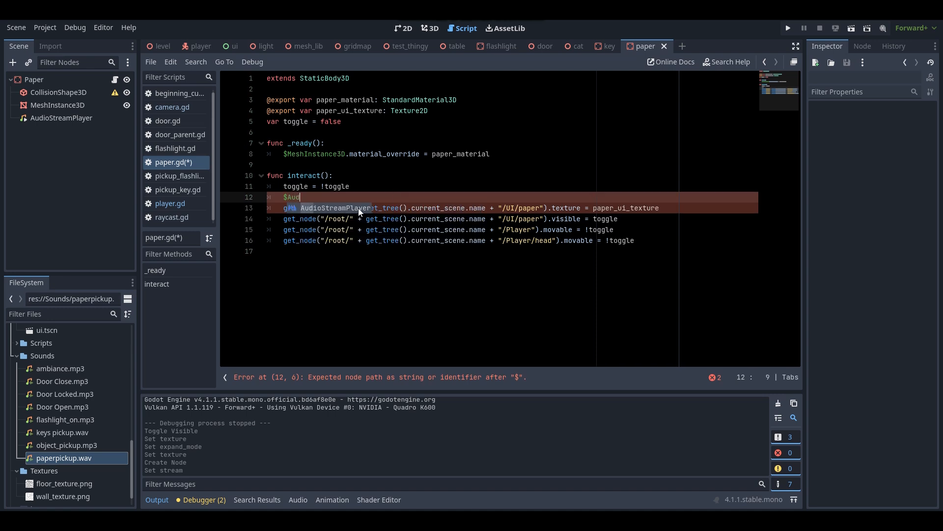
pyautogui.press('Return')
pyautogui.write('.play(')
pyautogui.press('Return')
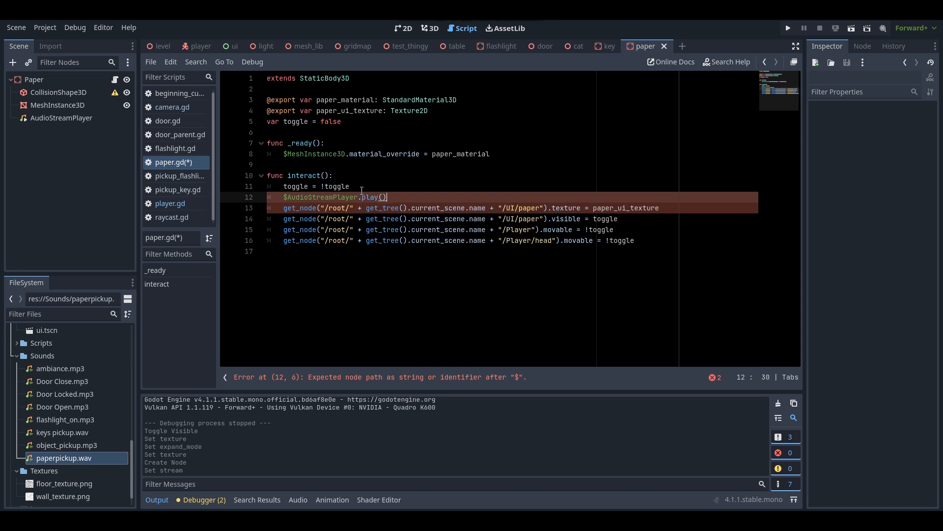
pyautogui.hotkey('ctrl', 's')
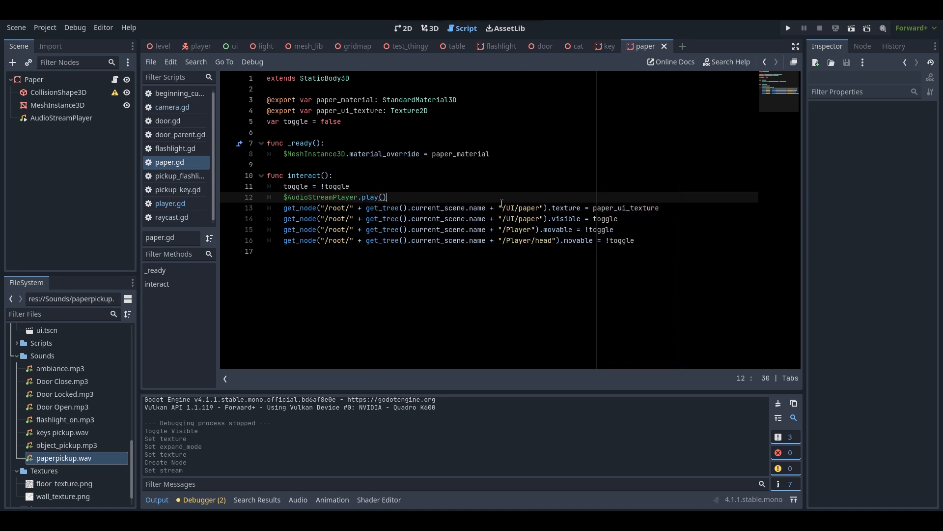
pyautogui.click(789, 29)
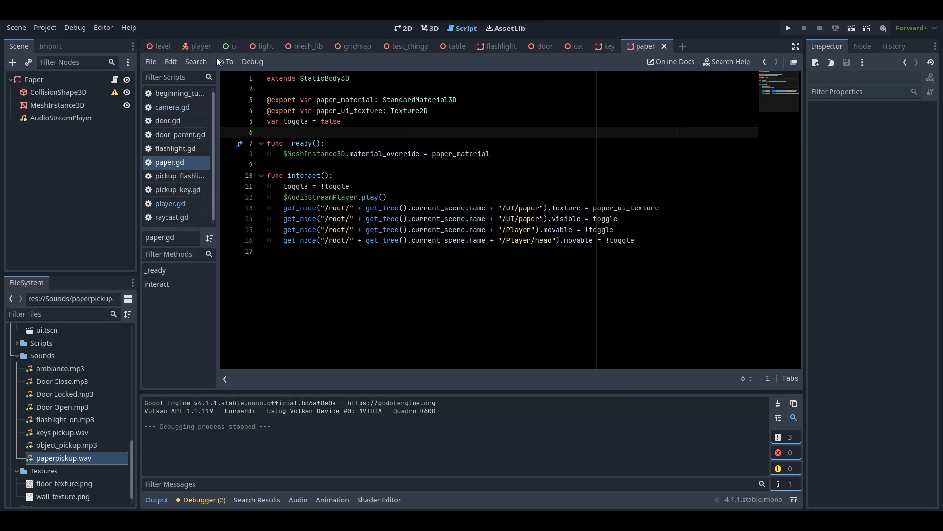
# Hide the paper node in the ui scene and save the scene
pyautogui.click(228, 49)
pyautogui.click(95, 118)
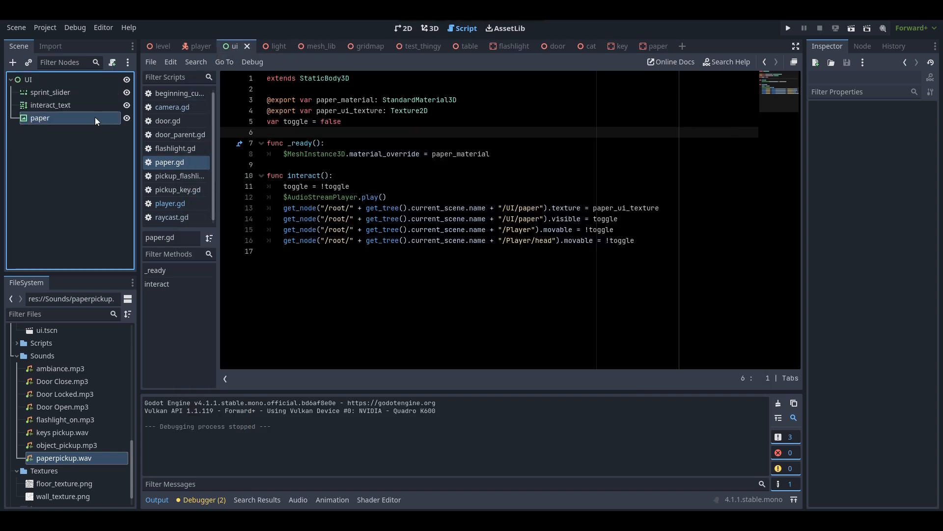
pyautogui.click(126, 119)
pyautogui.hotkey('ctrl', 's')
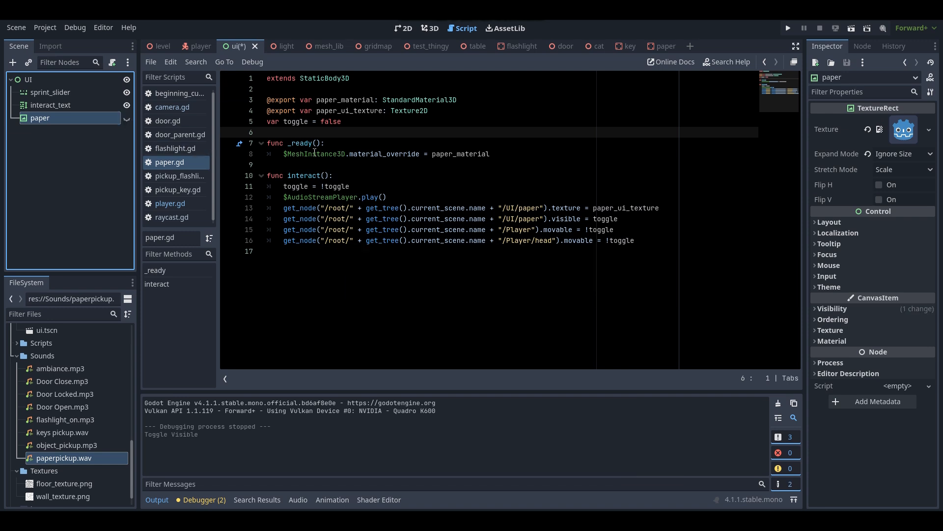
# Run the project and test it by picking up the key and repeatedly interacting with the paper on the table
pyautogui.click(788, 28)
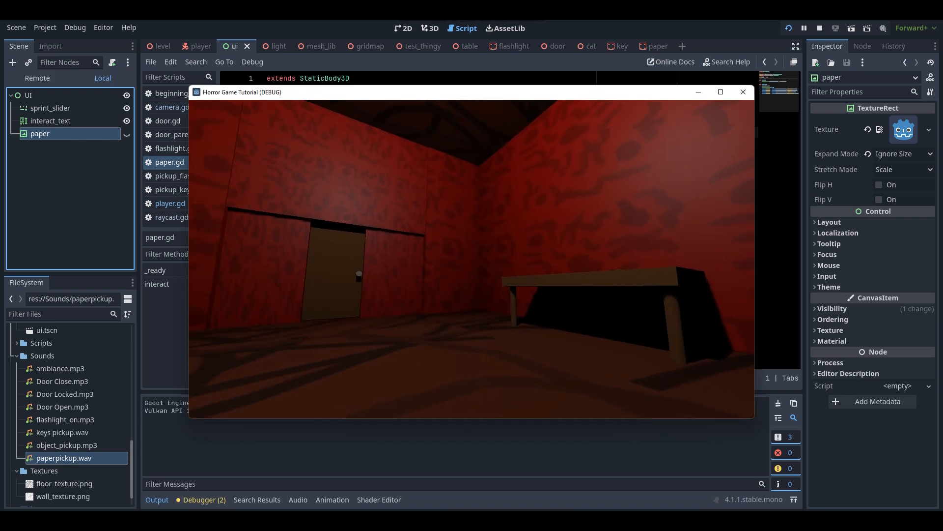
pyautogui.press('w')
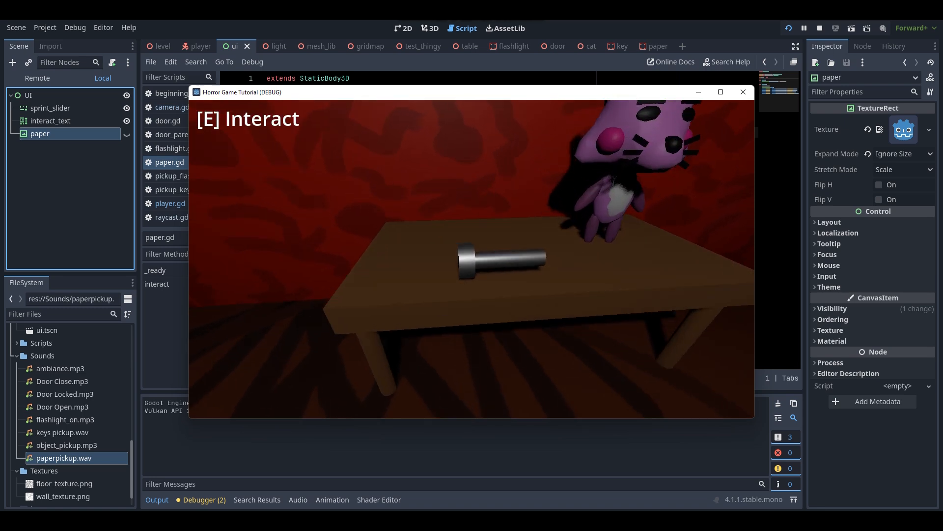
pyautogui.press('w')
pyautogui.press('w')
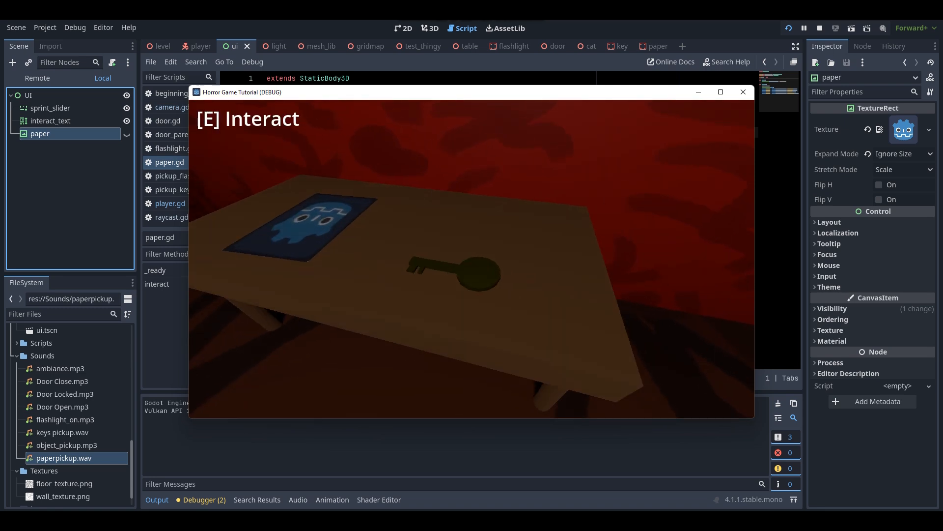
pyautogui.press('e')
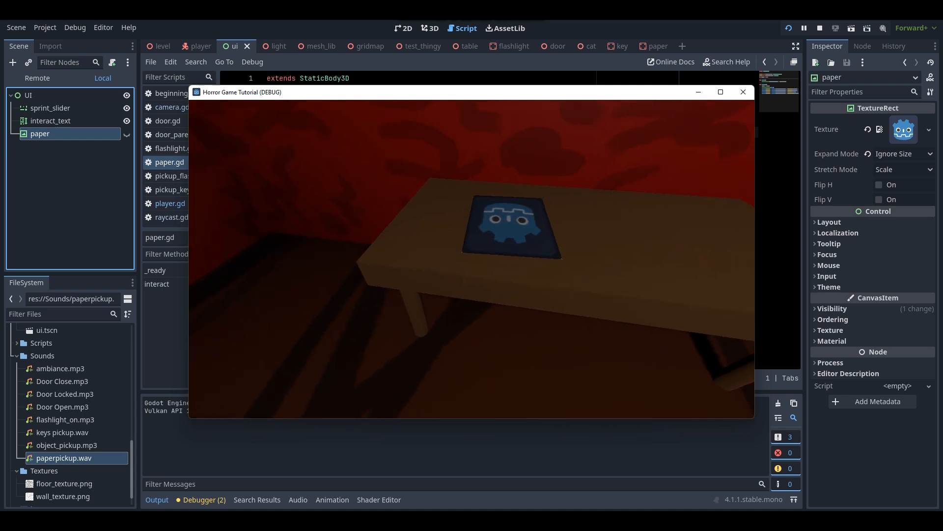
pyautogui.press('e')
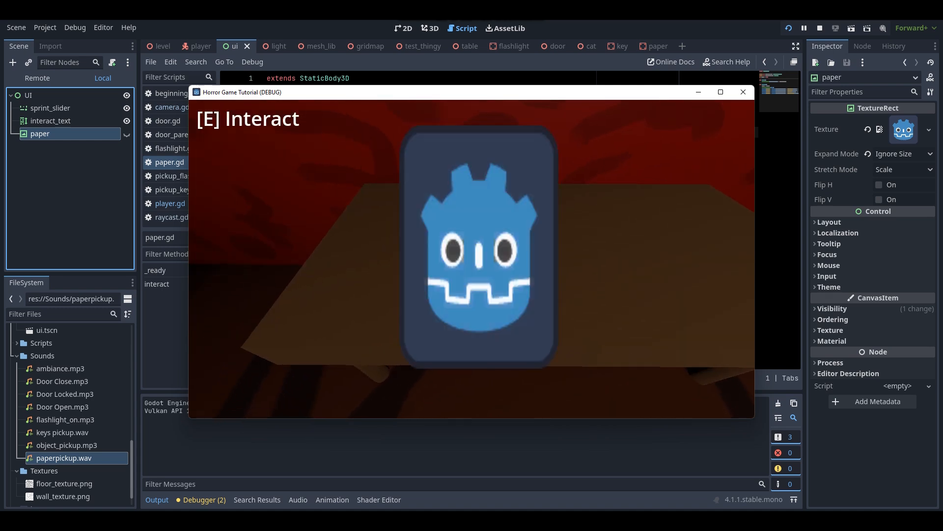
pyautogui.press('e')
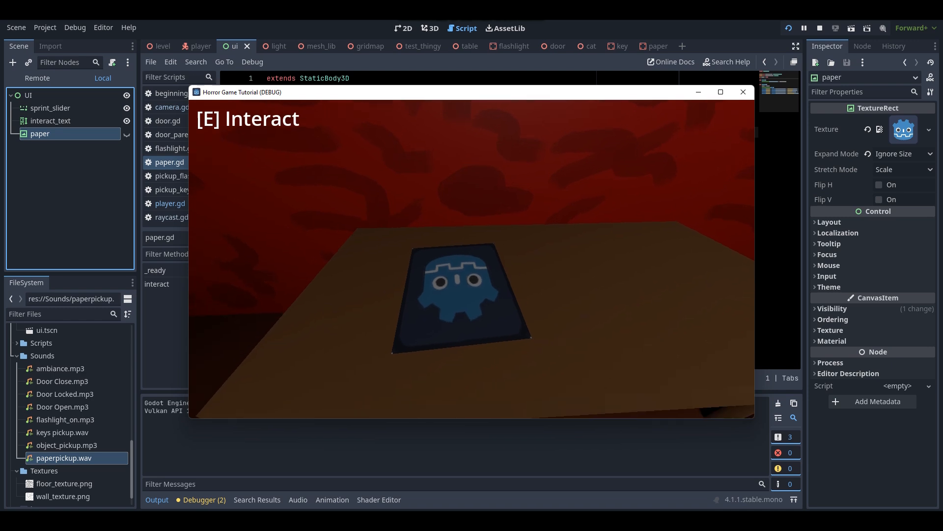
pyautogui.press('e')
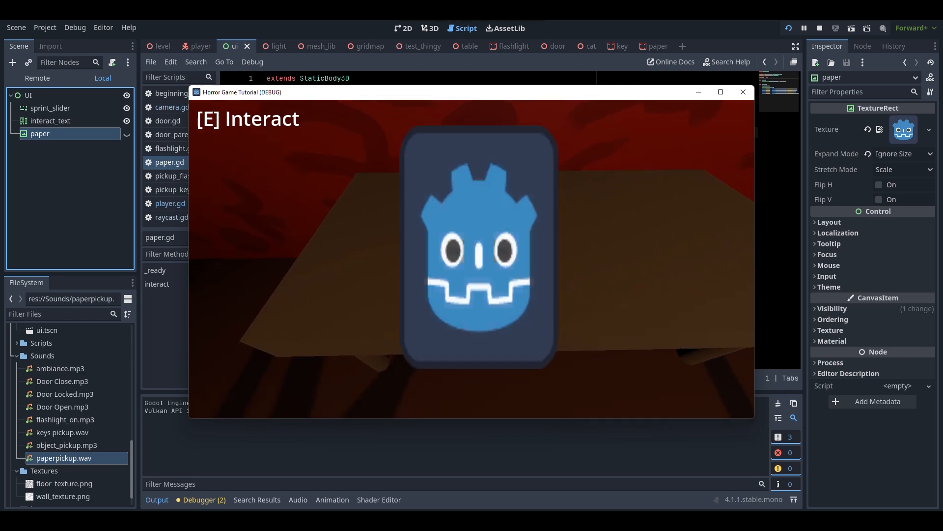
# Toggle the paper on the table open and closed repeatedly in the running game to test its texture and pickup sound
pyautogui.press('e')
pyautogui.press('e')
pyautogui.press('e')
pyautogui.press('e')
pyautogui.press('e')
pyautogui.press('e')
pyautogui.press('e')
pyautogui.press('e')
pyautogui.press('e')
# Walk the player out of the room, opening the doors on the way to the next room
pyautogui.press('w')
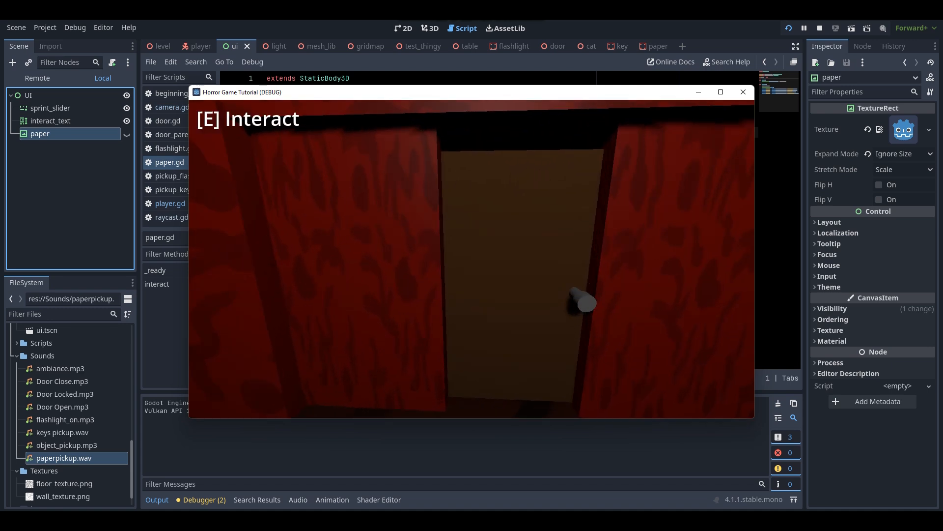
pyautogui.press('e')
pyautogui.press('w')
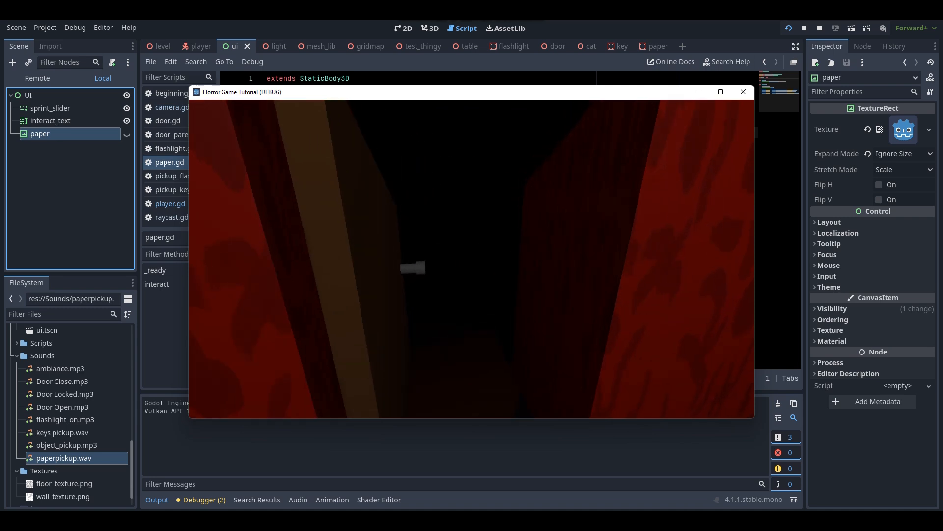
pyautogui.press('w')
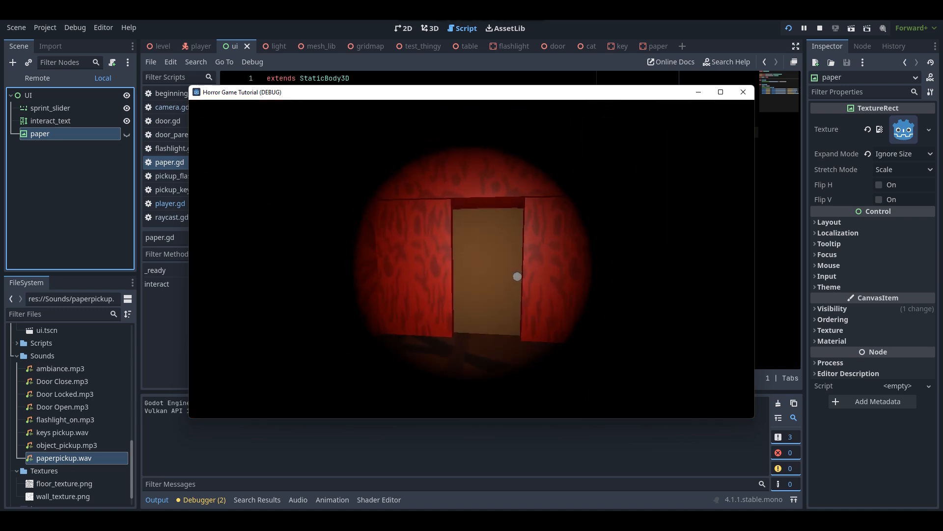
pyautogui.press('w')
pyautogui.press('e')
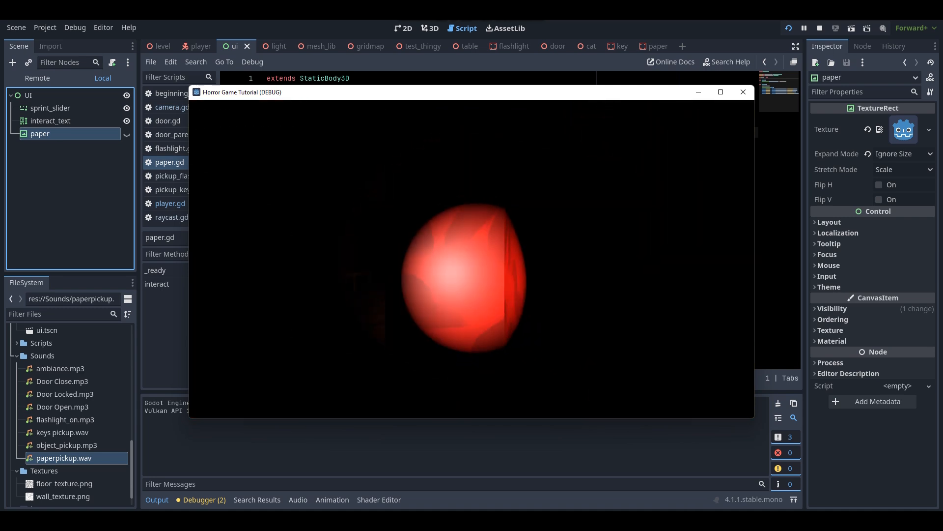
# Test opening and closing the second, red paper on the other table and moving around, and quit the game
pyautogui.hotkey('shift', 'w')
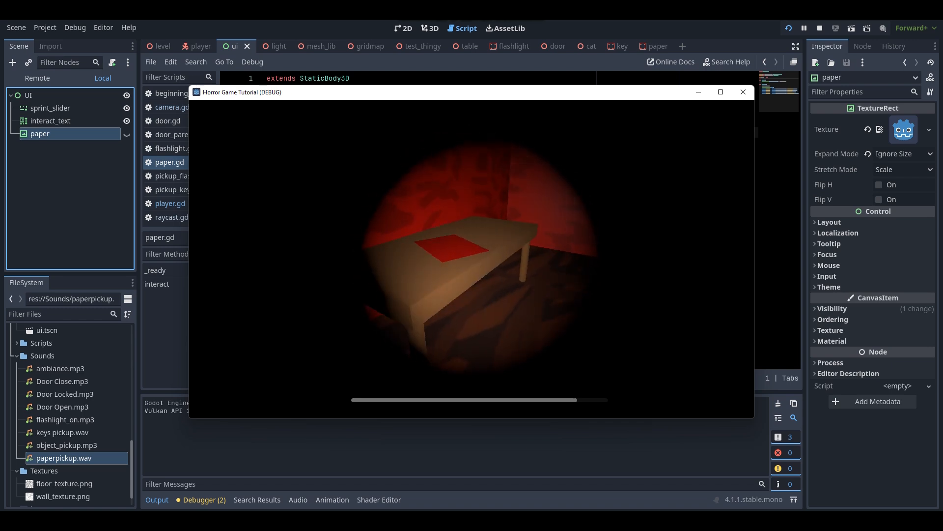
pyautogui.press('w')
pyautogui.press('e')
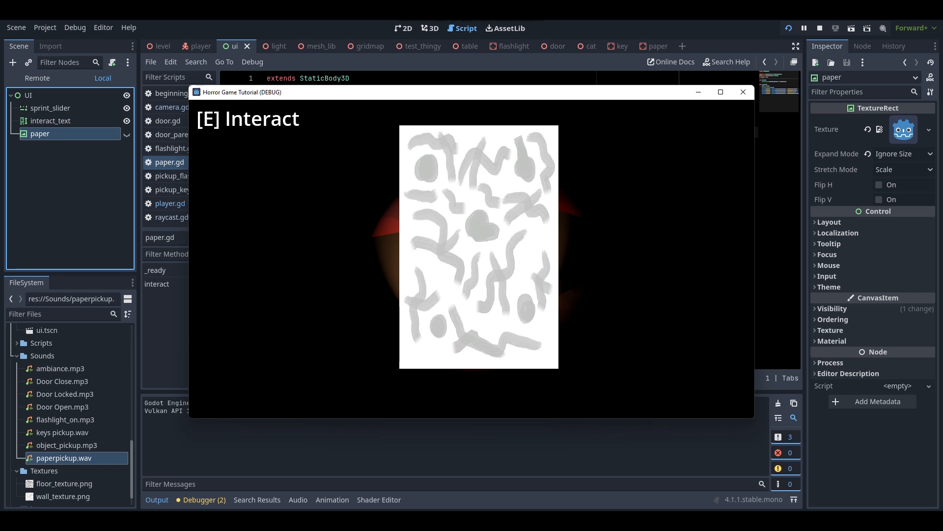
pyautogui.press('e')
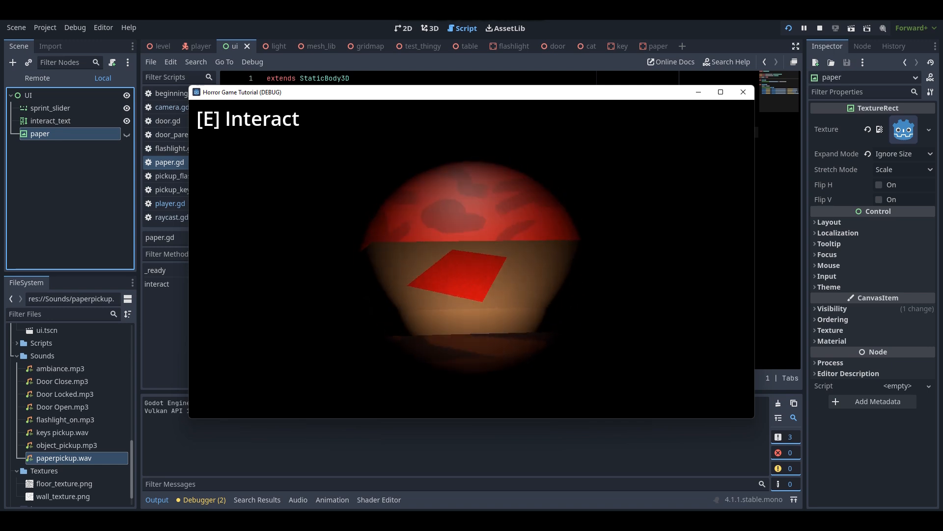
pyautogui.press('s')
pyautogui.press('w')
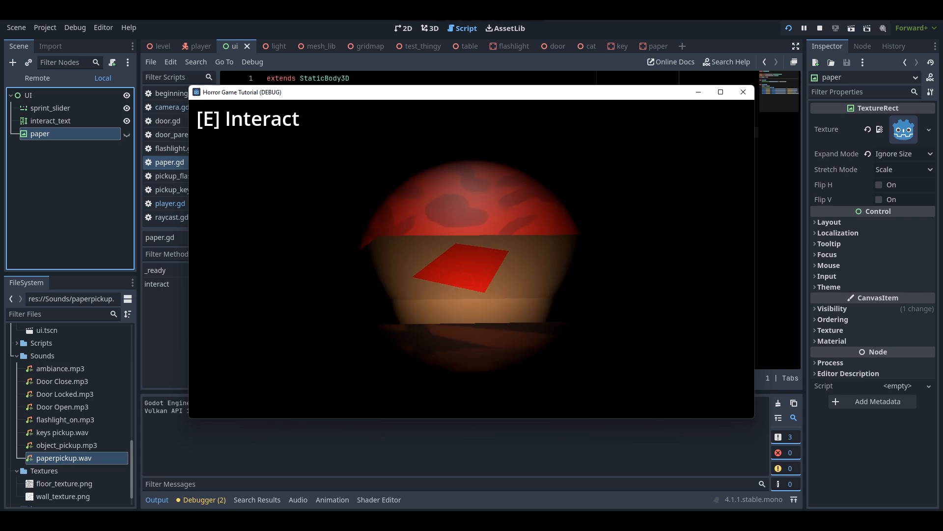
pyautogui.press('w')
pyautogui.hotkey('alt', 'F4')
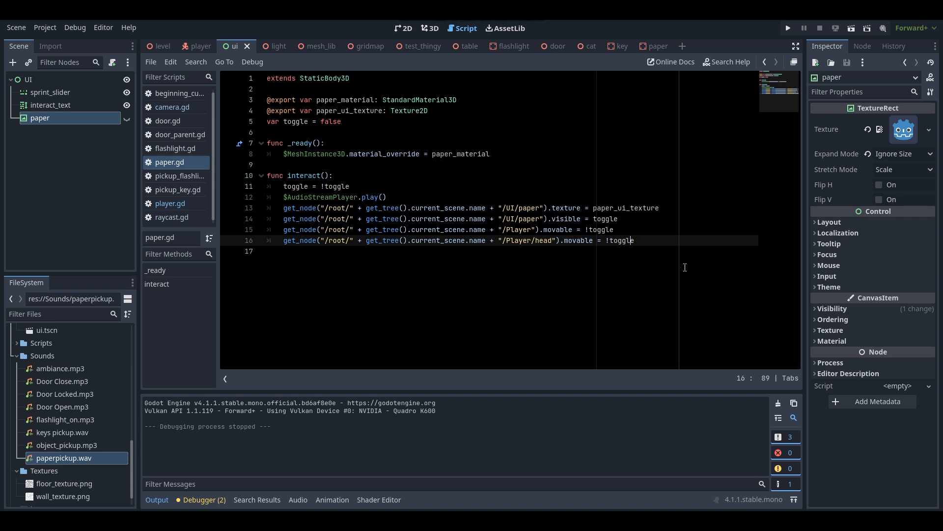
# Create a new scene with a User Interface root node and rename the root Main_menu
pyautogui.click(682, 46)
pyautogui.click(396, 29)
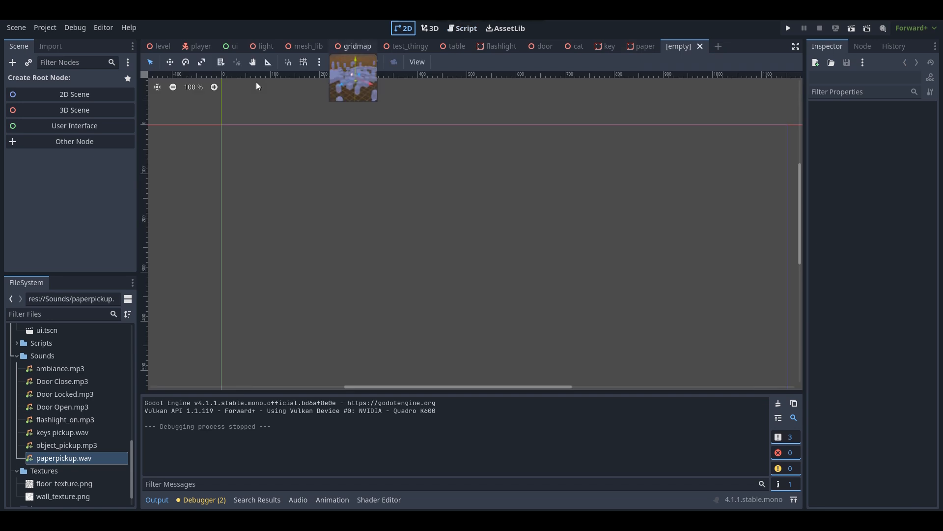
pyautogui.click(90, 129)
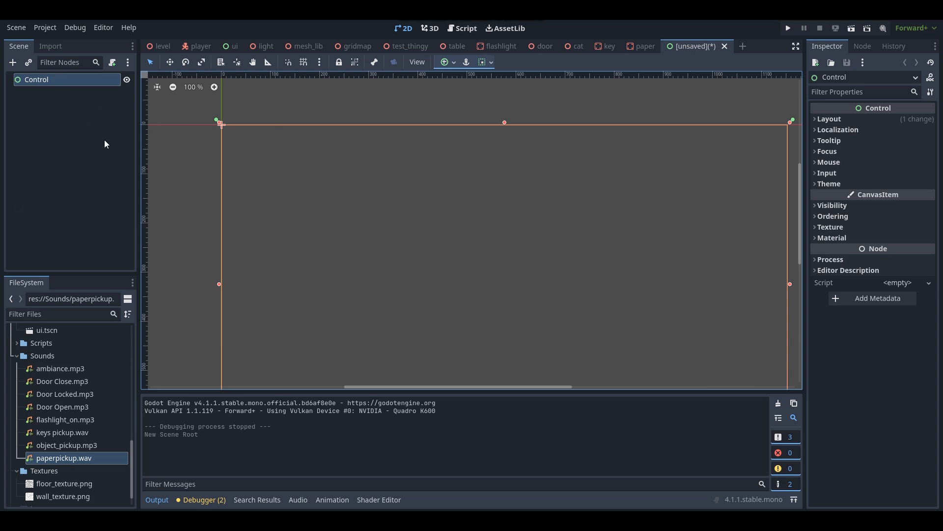
pyautogui.doubleClick(68, 82)
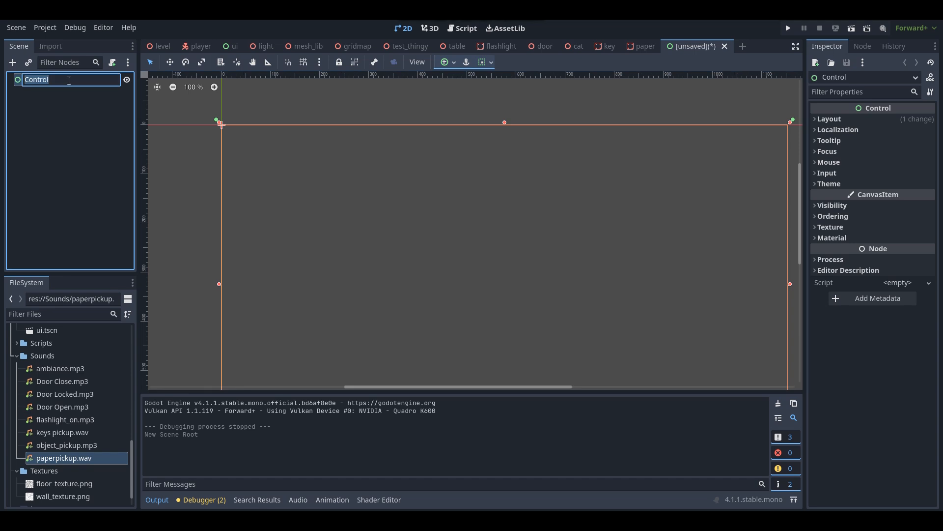
pyautogui.write('Main_menu')
pyautogui.press('Return')
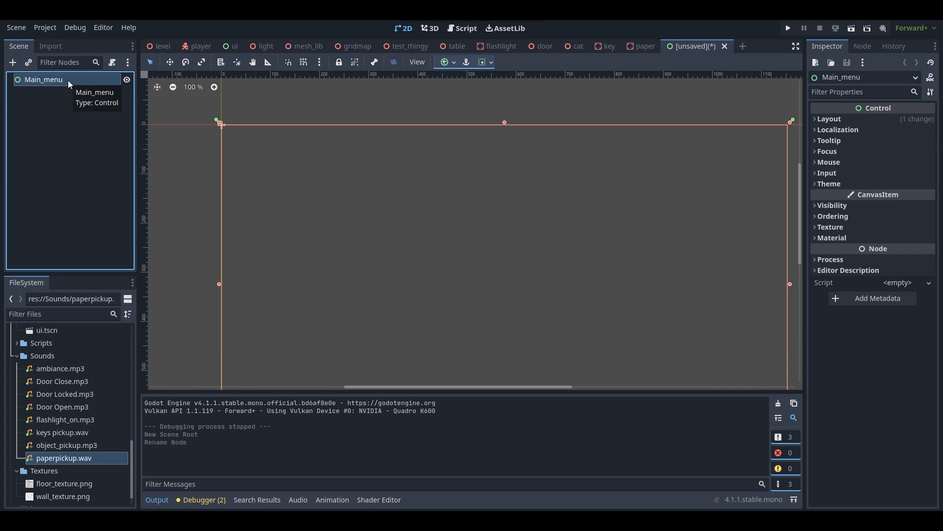
# Add a ColorRect child node to Main_menu and set its color to black (000000)
pyautogui.moveTo(392, 249); pyautogui.dragTo(374, 207, button='middle')
pyautogui.scroll(-3, 380, 223)
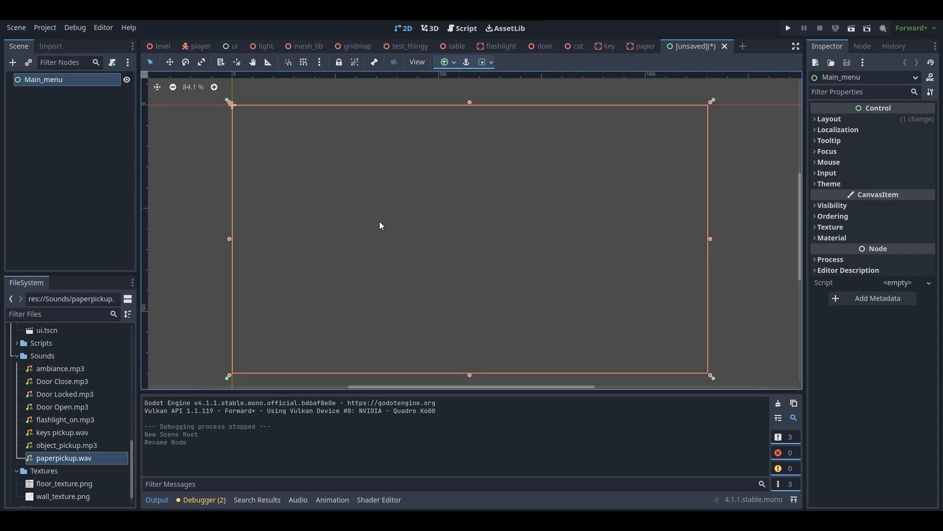
pyautogui.rightClick(77, 82)
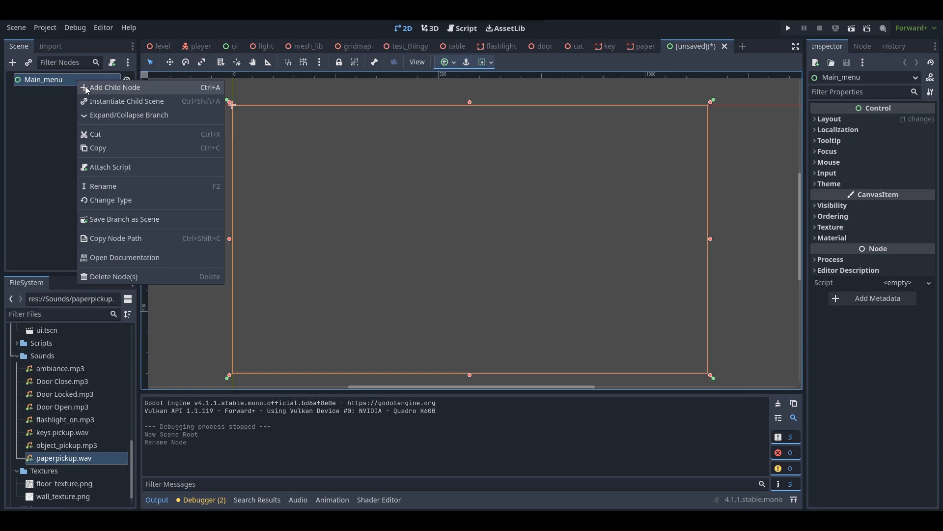
pyautogui.click(86, 87)
pyautogui.write('color')
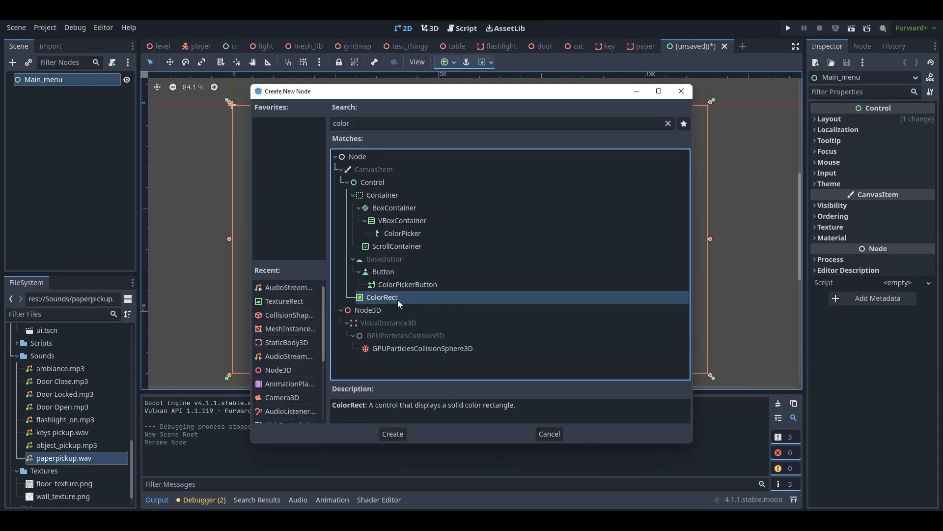
pyautogui.doubleClick(399, 301)
pyautogui.click(889, 123)
pyautogui.click(933, 236)
pyautogui.moveTo(934, 248); pyautogui.dragTo(933, 258)
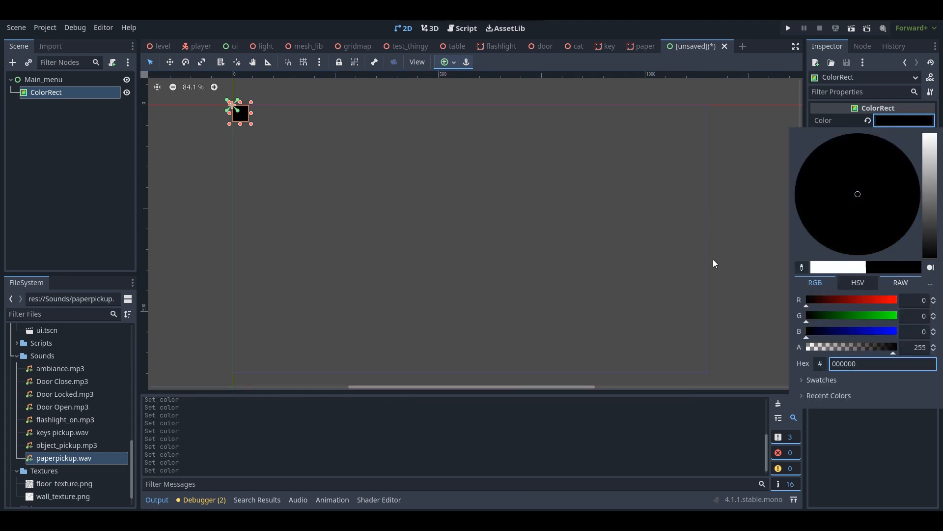
pyautogui.click(253, 140)
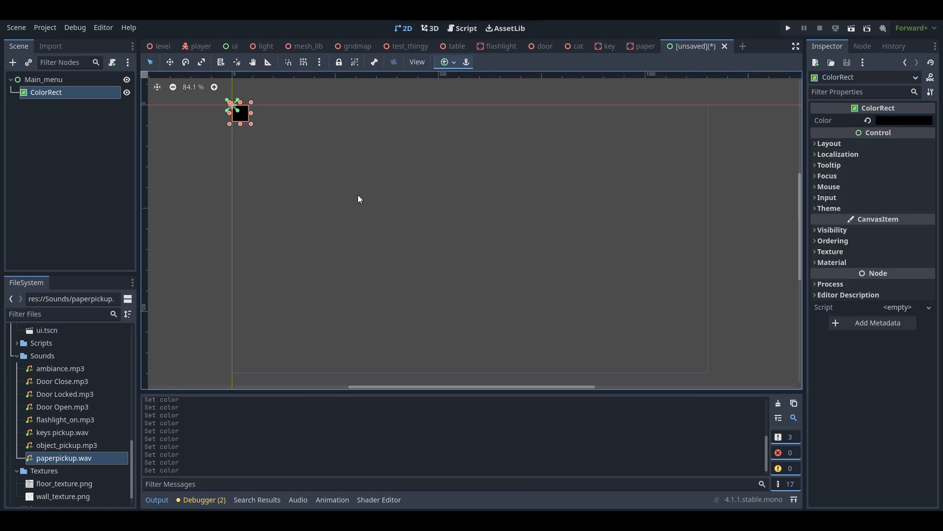
# Rename the ColorRect node background and stretch it over the whole viewport frame, about 1156 × 651
pyautogui.click(85, 98)
pyautogui.doubleClick(85, 96)
pyautogui.write('backgrou')
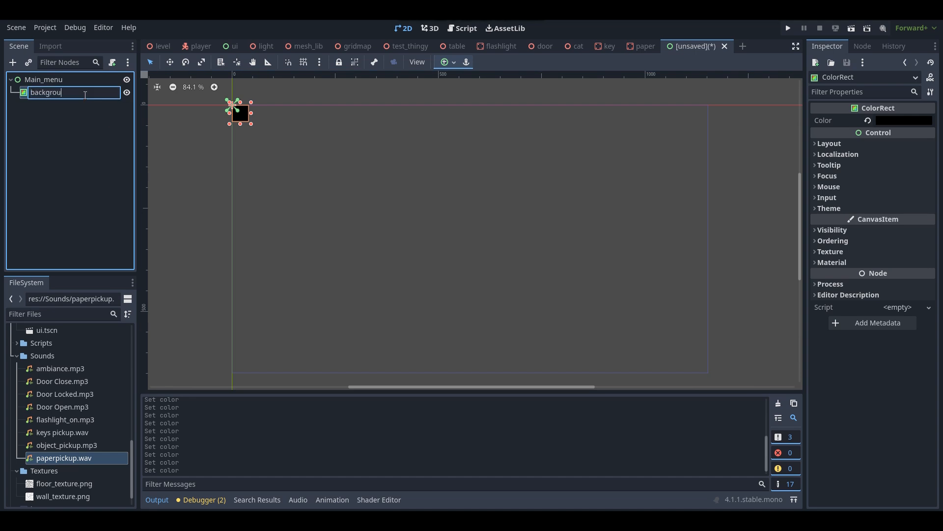
pyautogui.write('nd')
pyautogui.press('Return')
pyautogui.scroll(-2, 501, 249)
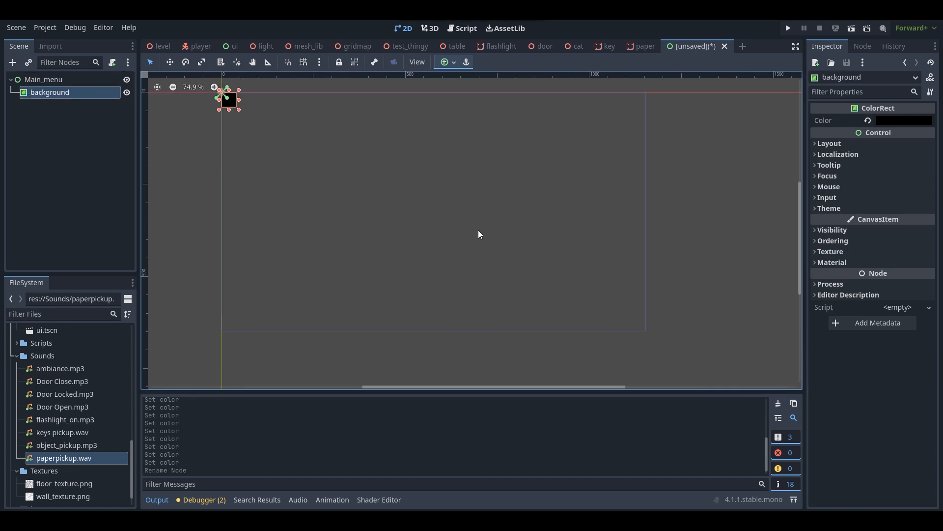
pyautogui.moveTo(239, 109); pyautogui.dragTo(649, 334)
pyautogui.click(650, 310)
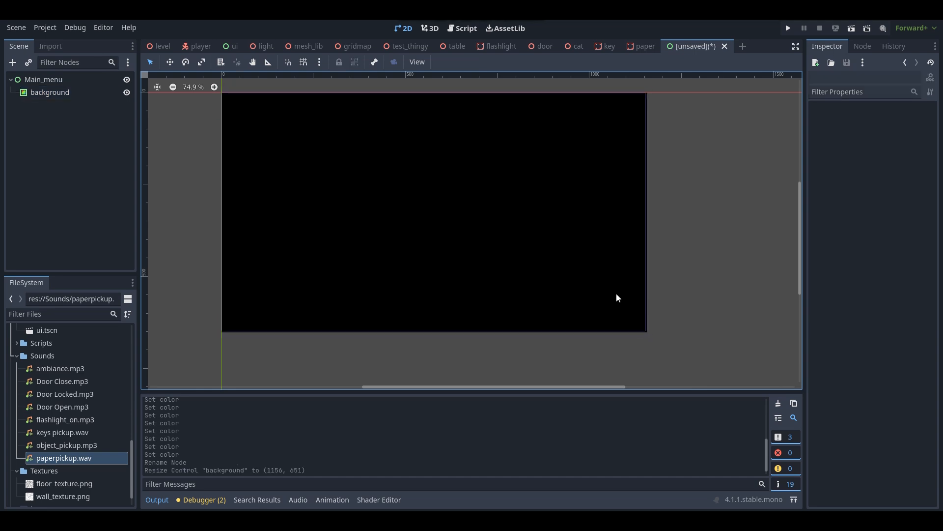
# Add a TextureRect child node to Main_menu
pyautogui.moveTo(527, 265); pyautogui.dragTo(580, 275, button='middle')
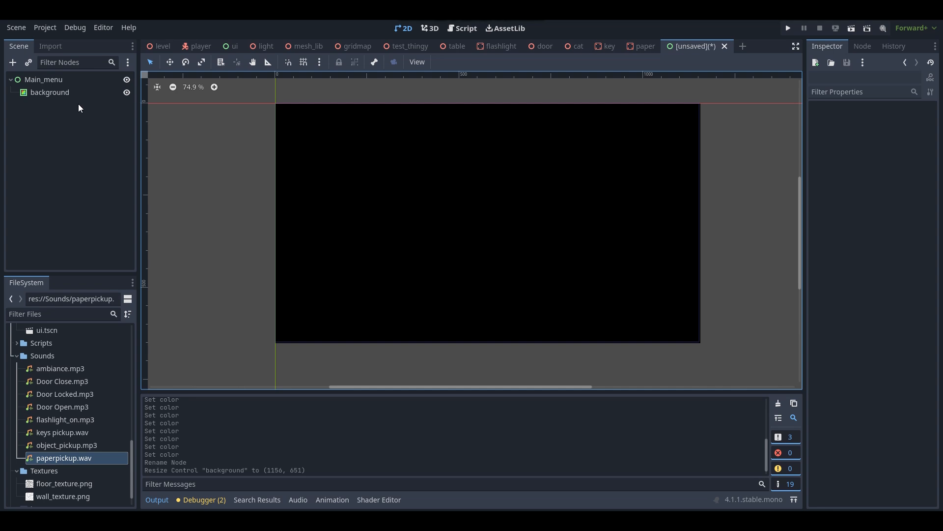
pyautogui.click(67, 80)
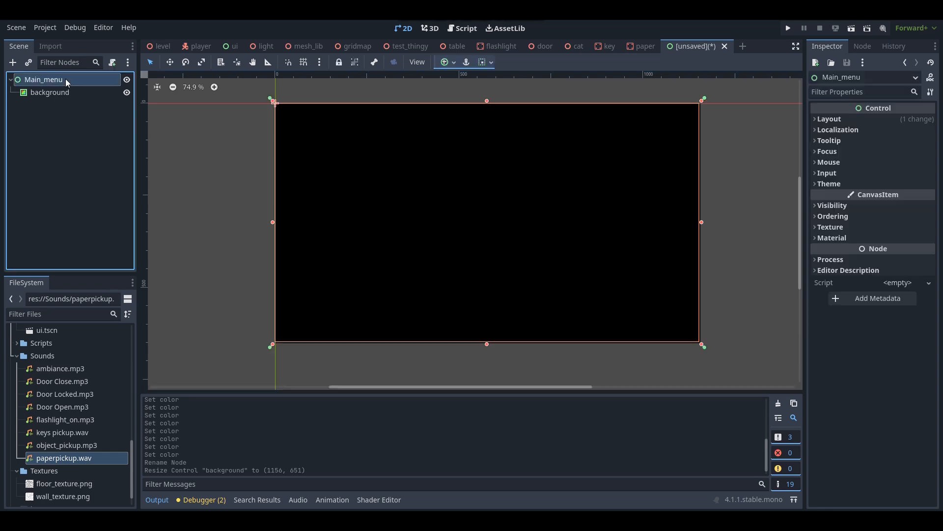
pyautogui.rightClick(66, 80)
pyautogui.click(81, 87)
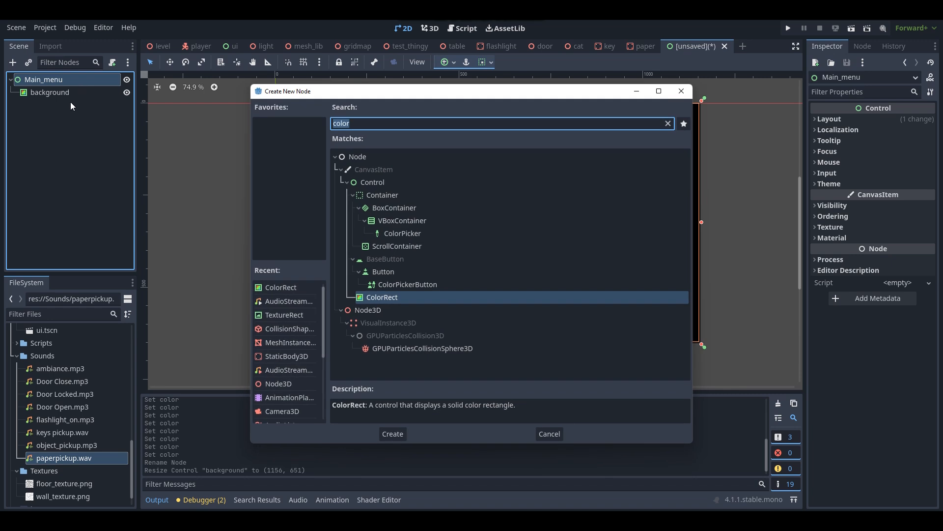
pyautogui.write('texture')
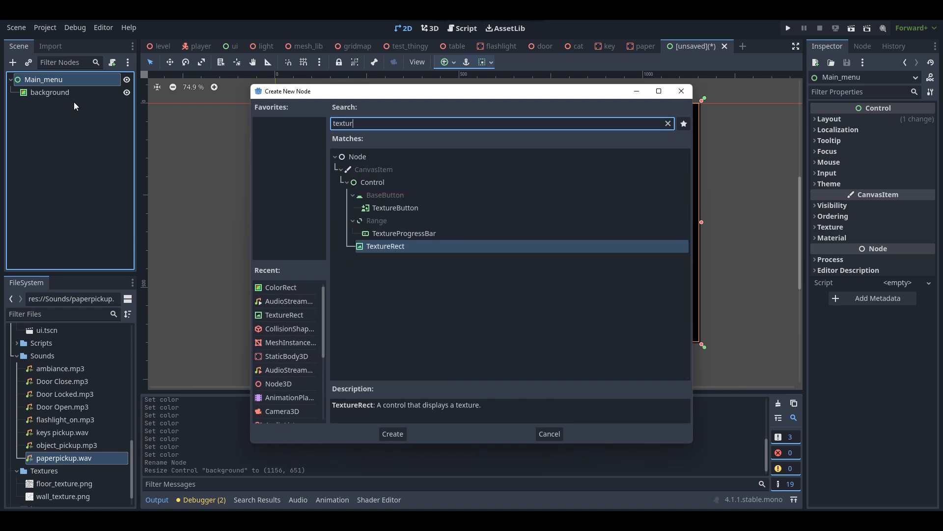
pyautogui.doubleClick(412, 246)
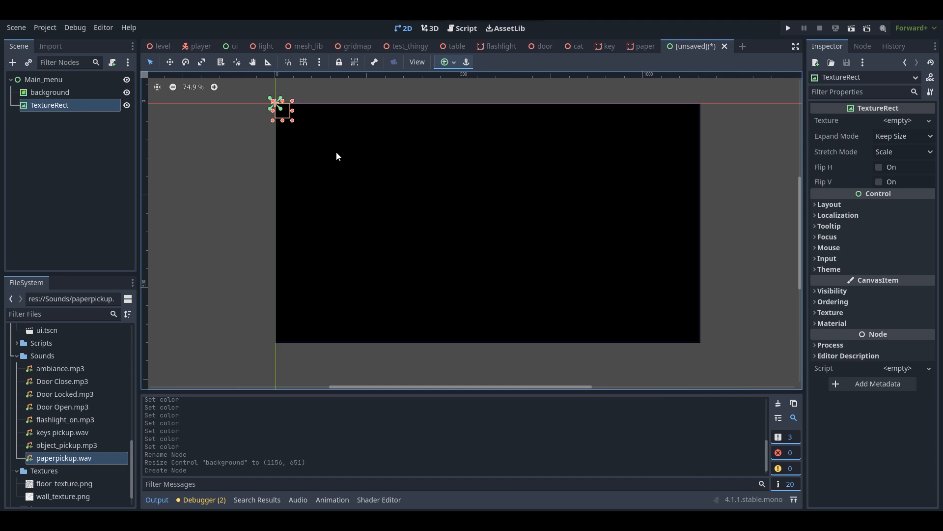
# Save the new scene as main_menu.tscn in the res://Scenes folder
pyautogui.hotkey('ctrl', 's')
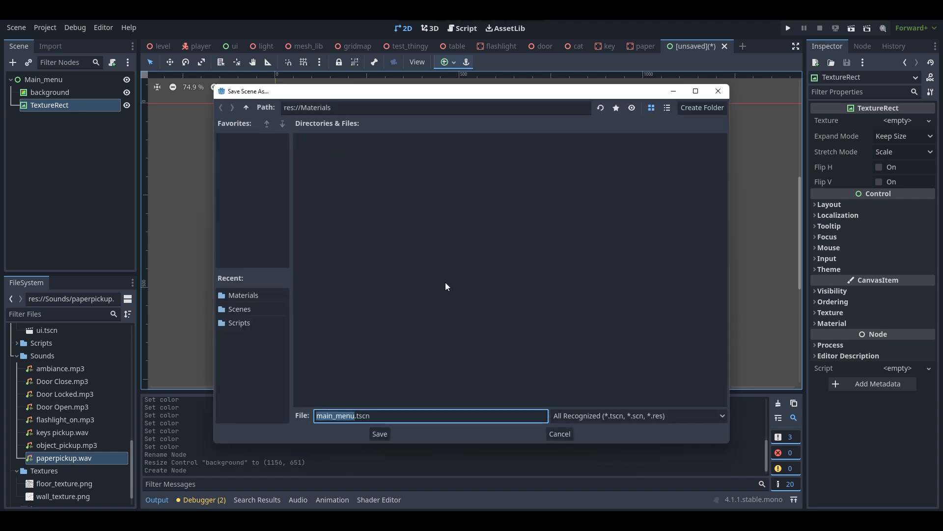
pyautogui.click(239, 308)
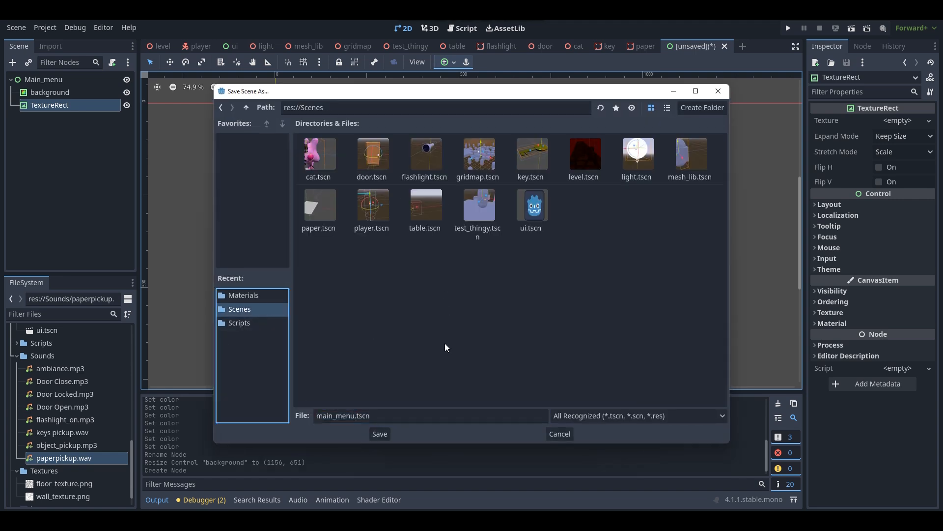
pyautogui.click(381, 435)
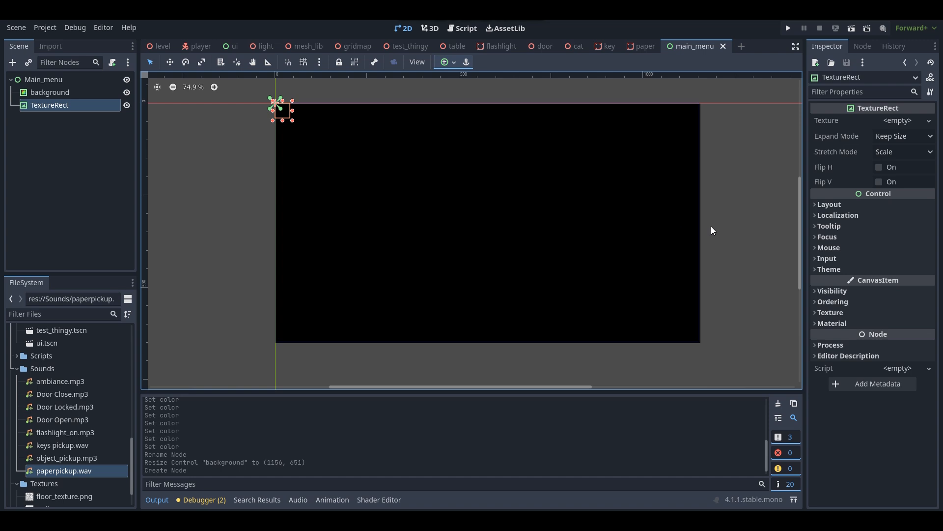
# Switch to Paint.NET and resize the blank image to 800 × 800 pixels with the aspect ratio unlocked
pyautogui.hotkey('alt', 'Tab')
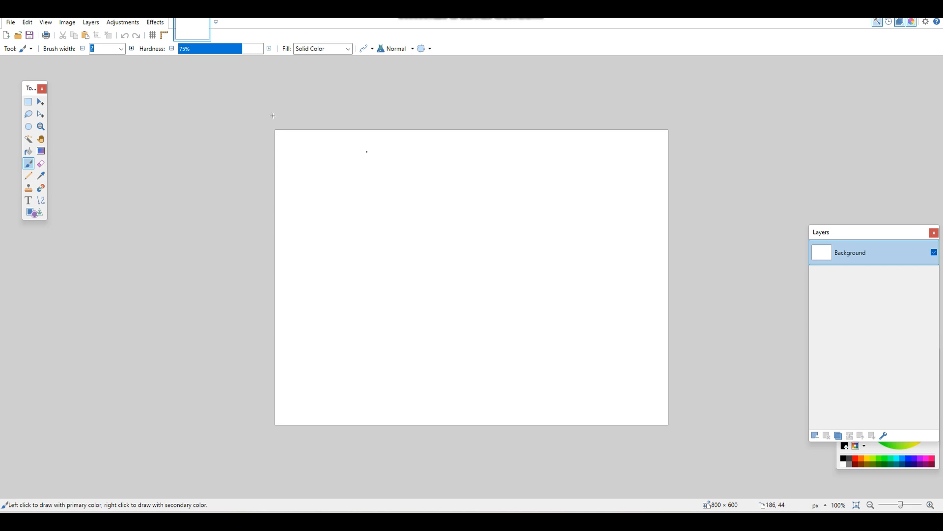
pyautogui.click(75, 27)
pyautogui.click(69, 25)
pyautogui.click(67, 25)
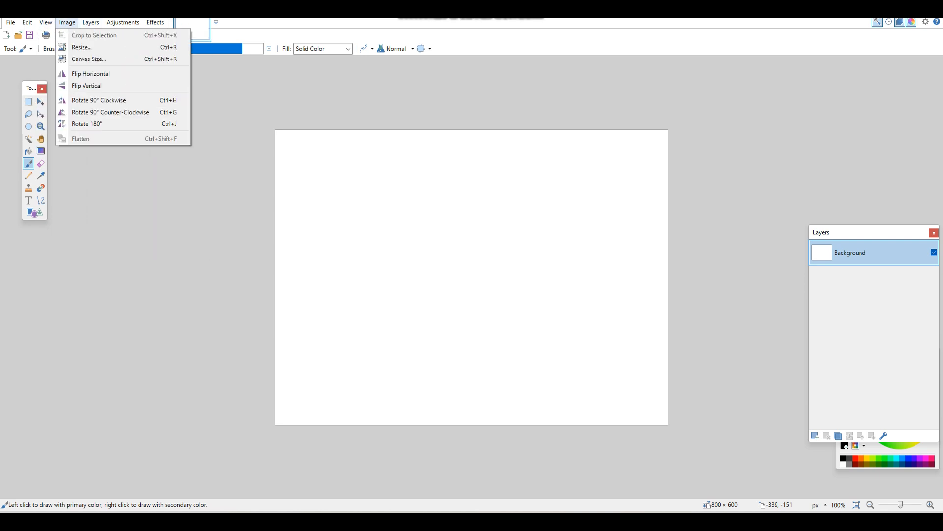
pyautogui.click(113, 15)
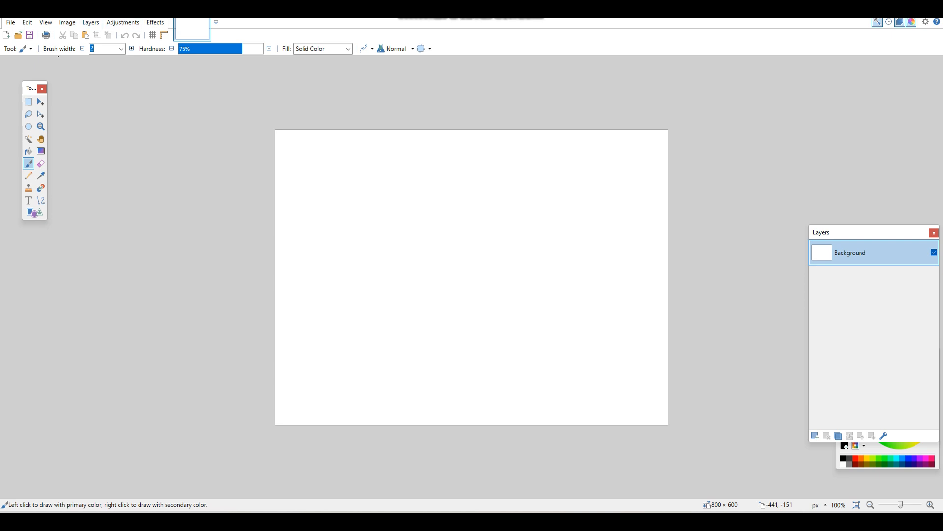
pyautogui.click(74, 23)
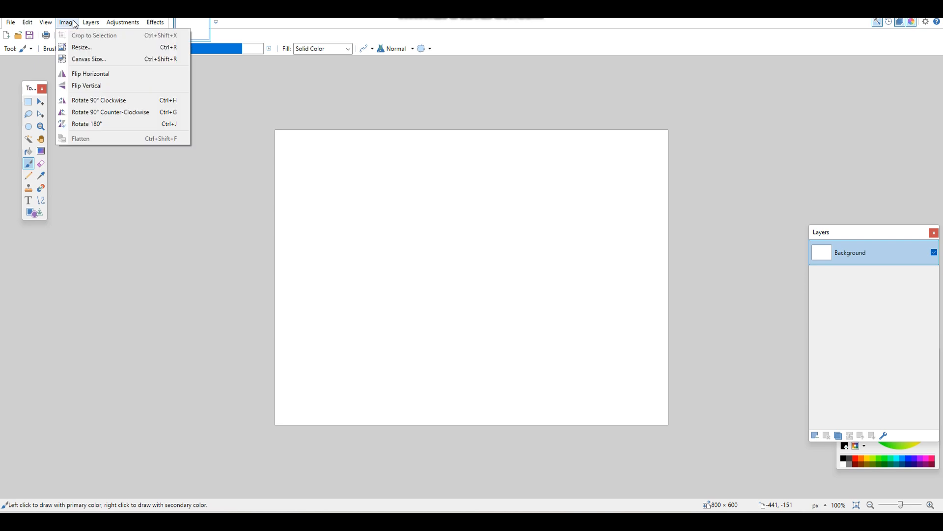
pyautogui.click(79, 47)
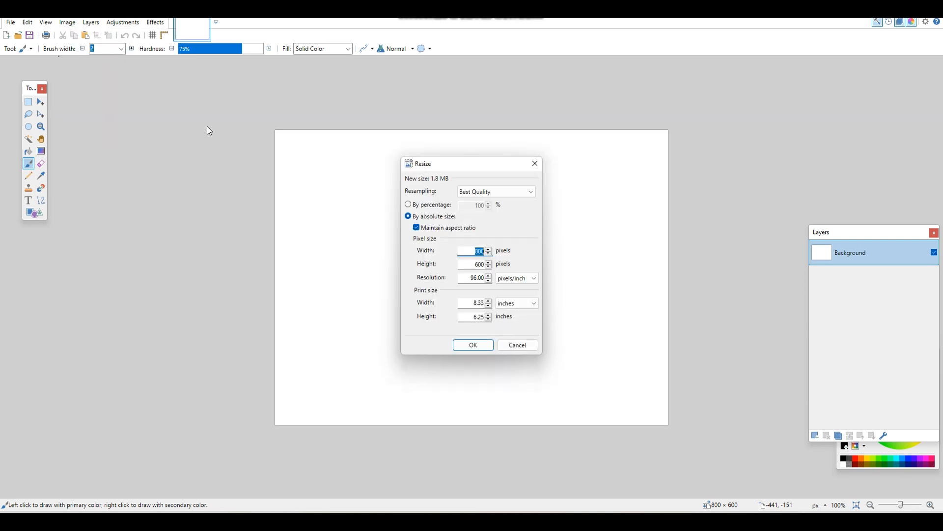
pyautogui.click(472, 266)
pyautogui.doubleClick(472, 267)
pyautogui.write('800')
pyautogui.click(417, 228)
pyautogui.doubleClick(472, 254)
pyautogui.write('800')
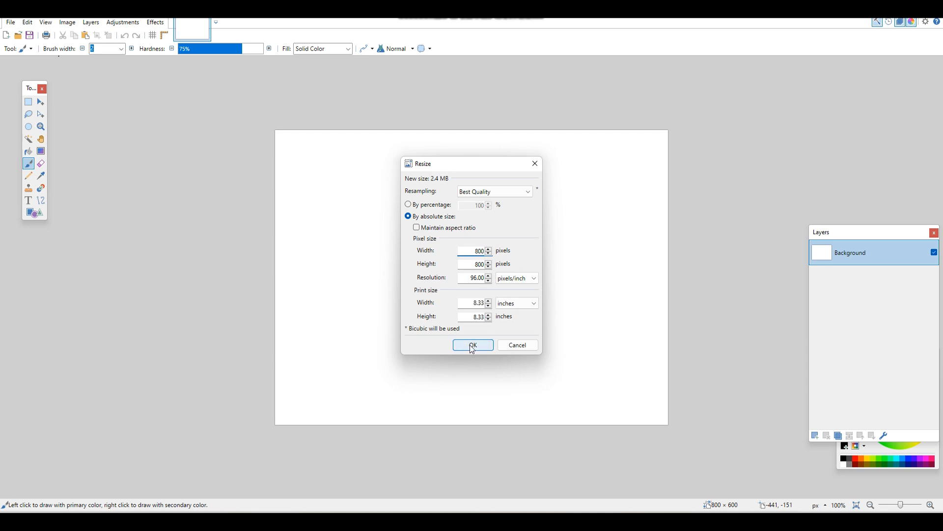
pyautogui.click(471, 345)
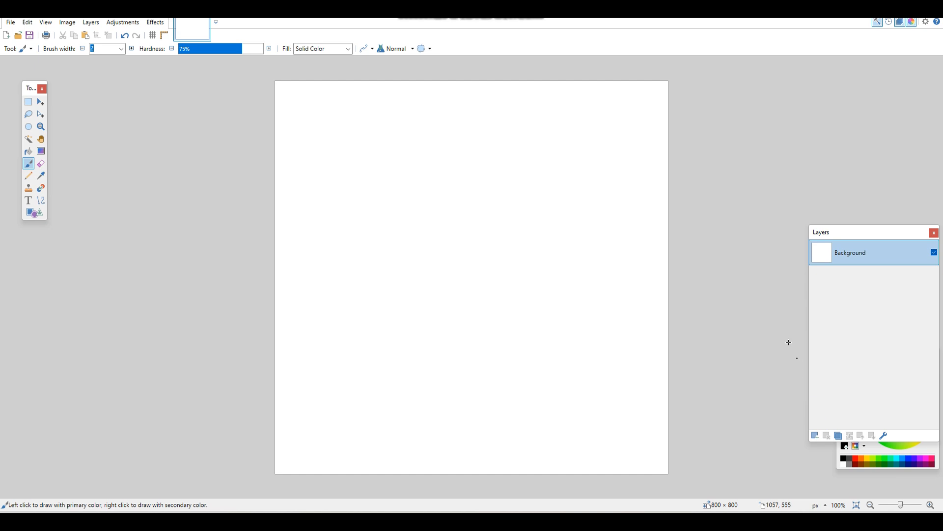
# Add a new layer above Background and fill the Background layer with black
pyautogui.click(818, 436)
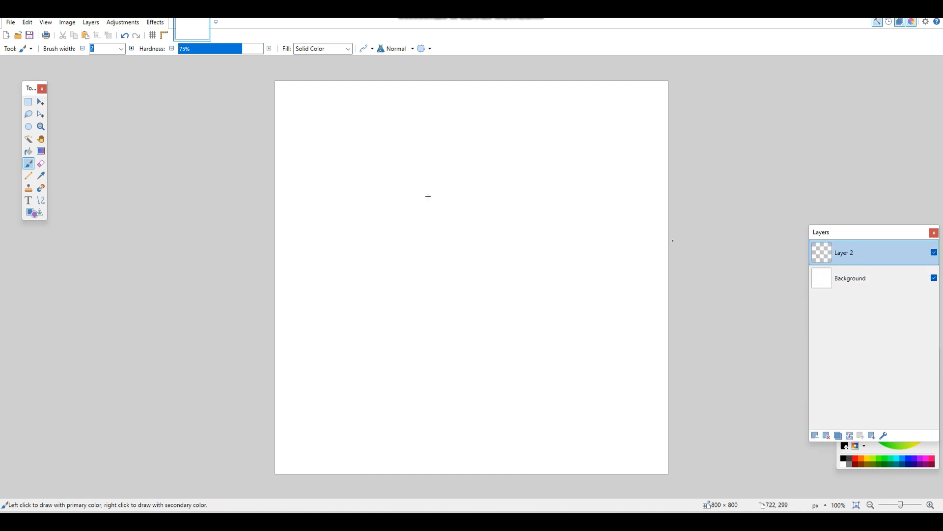
pyautogui.click(29, 151)
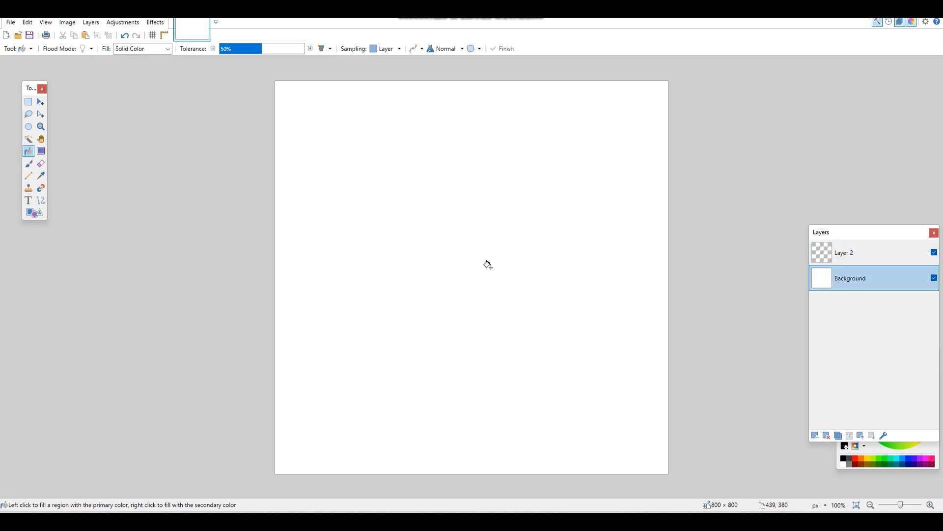
pyautogui.click(491, 268)
pyautogui.click(28, 163)
# Place a text cursor on Layer 2 with the Text tool and set the font to Lilita One, size 96
pyautogui.click(28, 200)
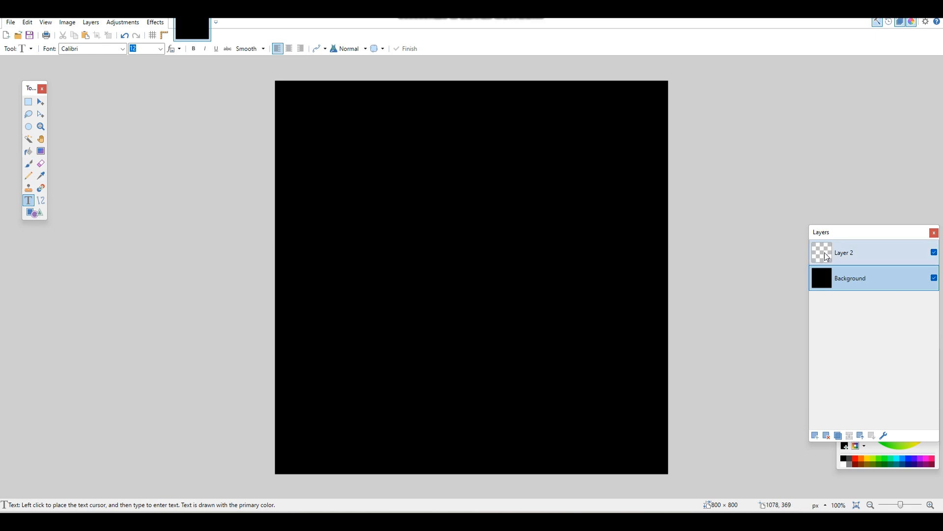
pyautogui.click(859, 254)
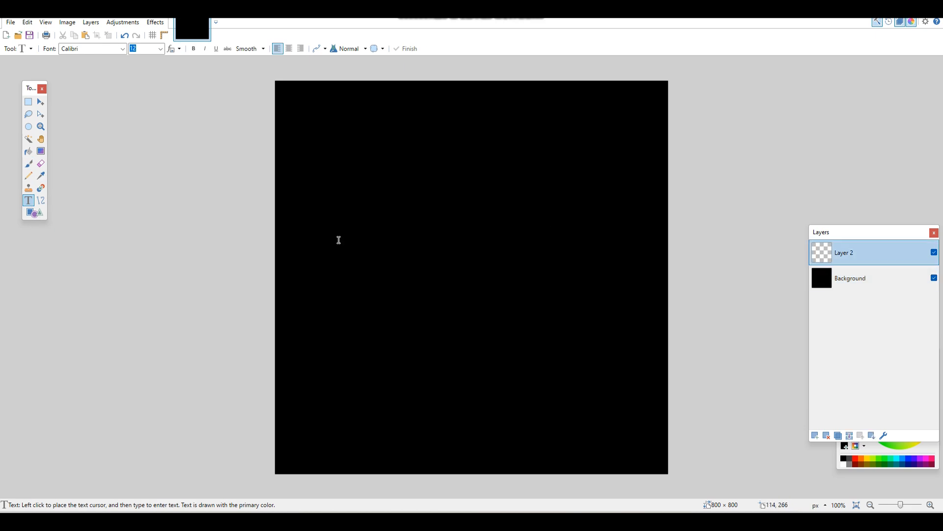
pyautogui.click(338, 217)
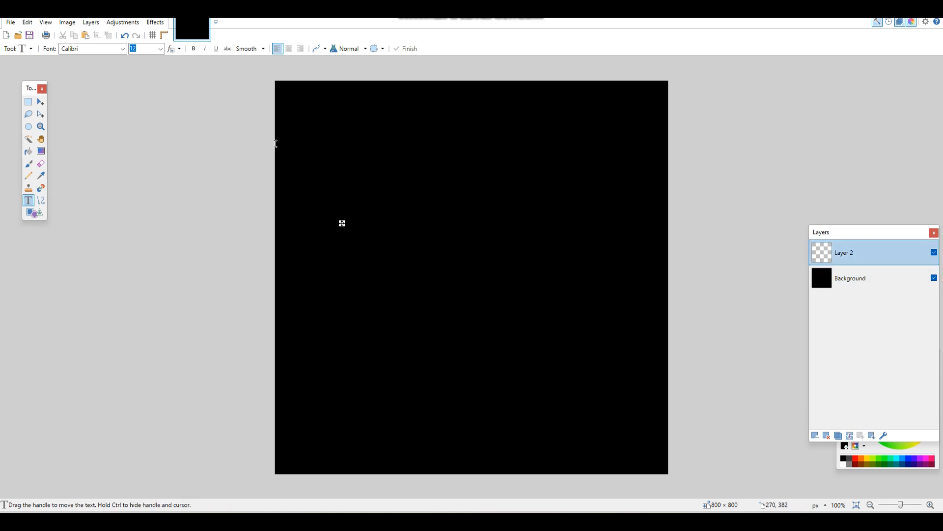
pyautogui.click(123, 51)
pyautogui.scroll(-5, 141, 165)
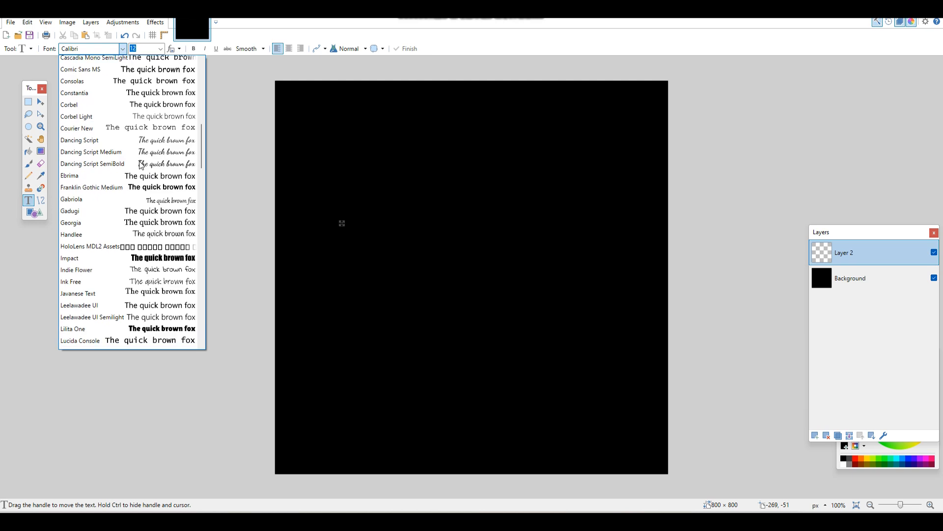
pyautogui.scroll(-3, 141, 165)
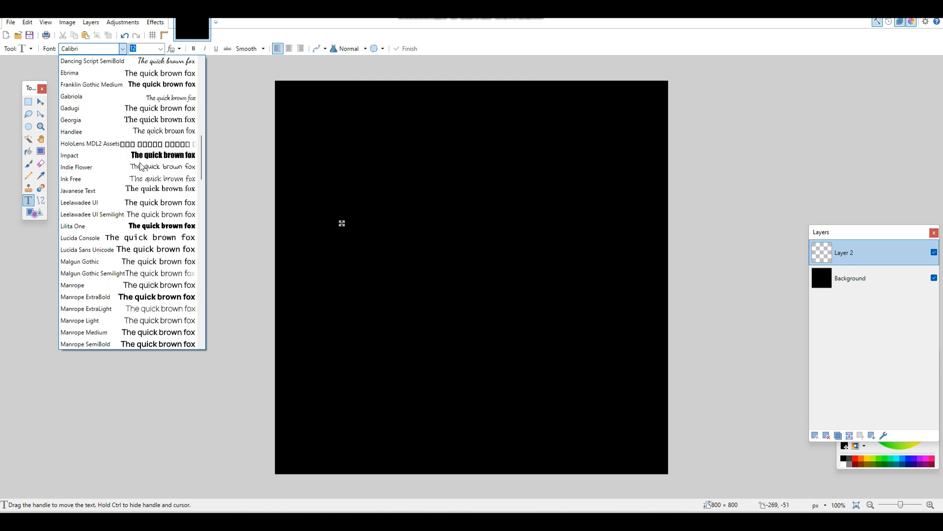
pyautogui.click(147, 226)
pyautogui.click(160, 49)
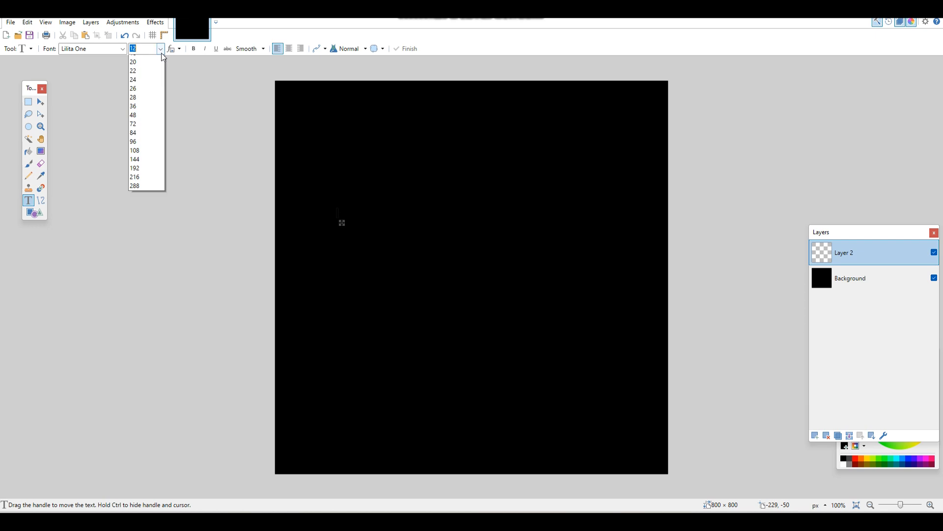
pyautogui.click(142, 210)
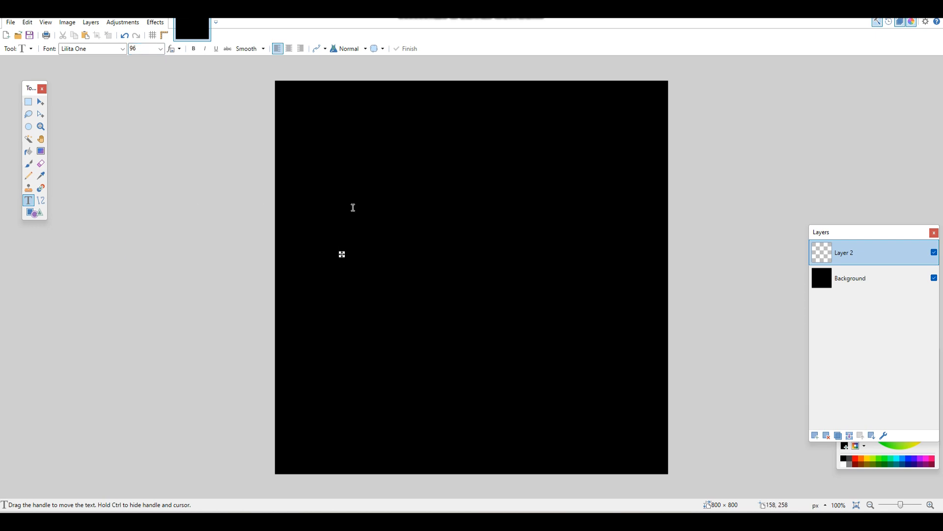
# Write the title BASIC HORROR GAME in white, with each word on its own line
pyautogui.write('Hello')
pyautogui.click(845, 465)
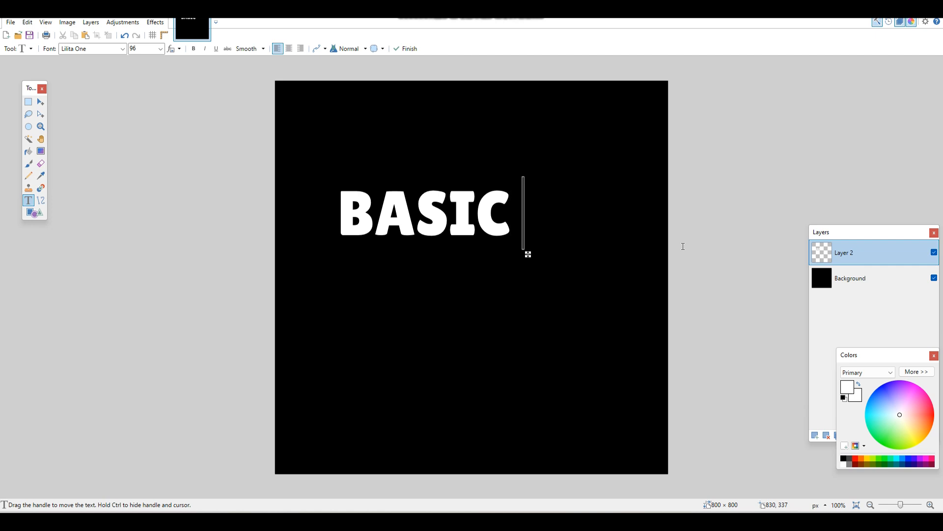
pyautogui.press('Return')
pyautogui.write('HORROR GA')
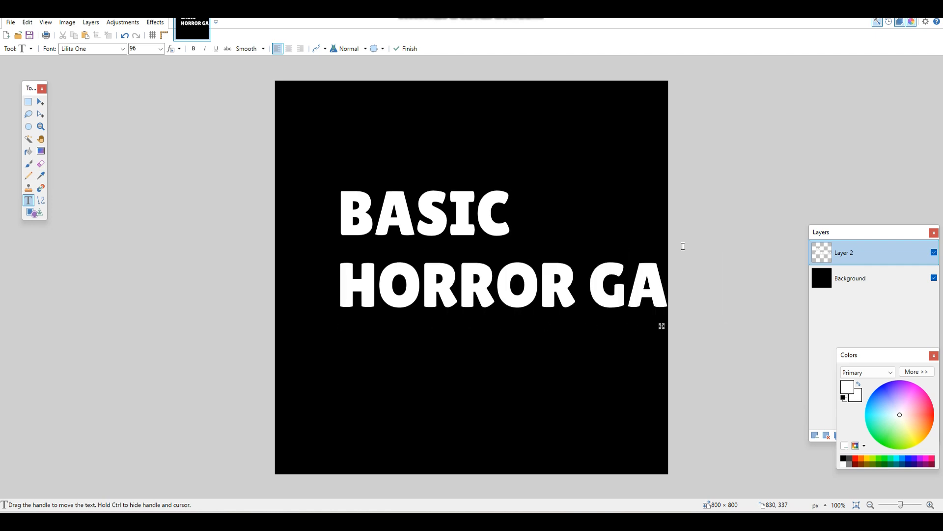
pyautogui.press('BackSpace')
pyautogui.press('BackSpace')
pyautogui.press('BackSpace')
pyautogui.press('Return')
pyautogui.write('GAME')
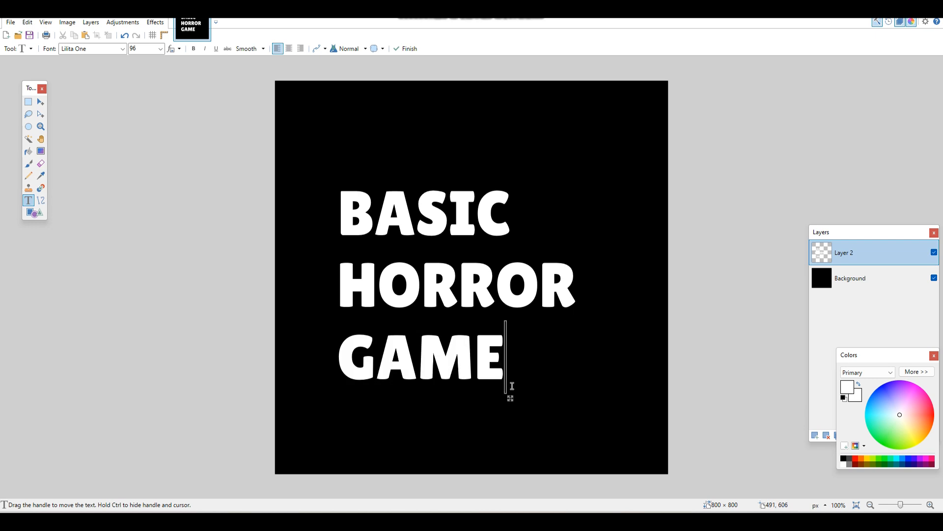
# Center-align the title text, move it to the middle of the canvas and set its font size to 108
pyautogui.moveTo(509, 398); pyautogui.dragTo(546, 371)
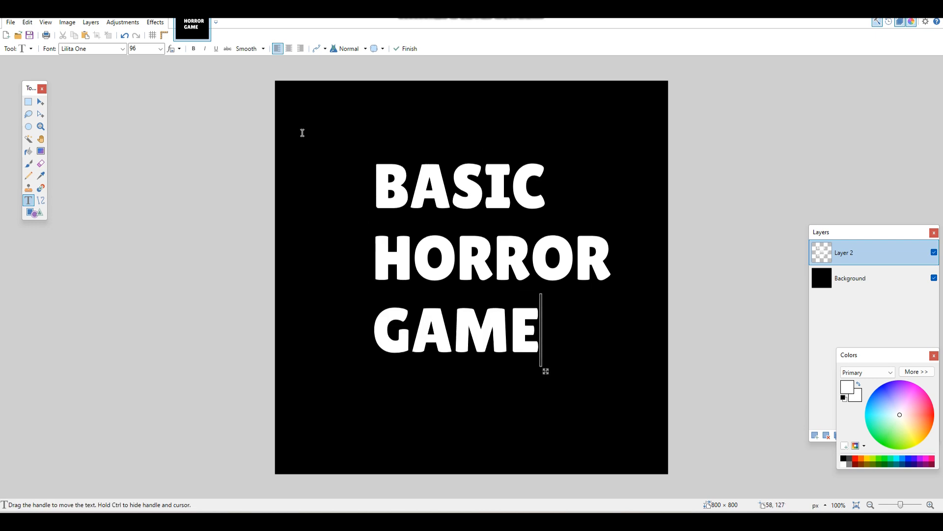
pyautogui.click(289, 48)
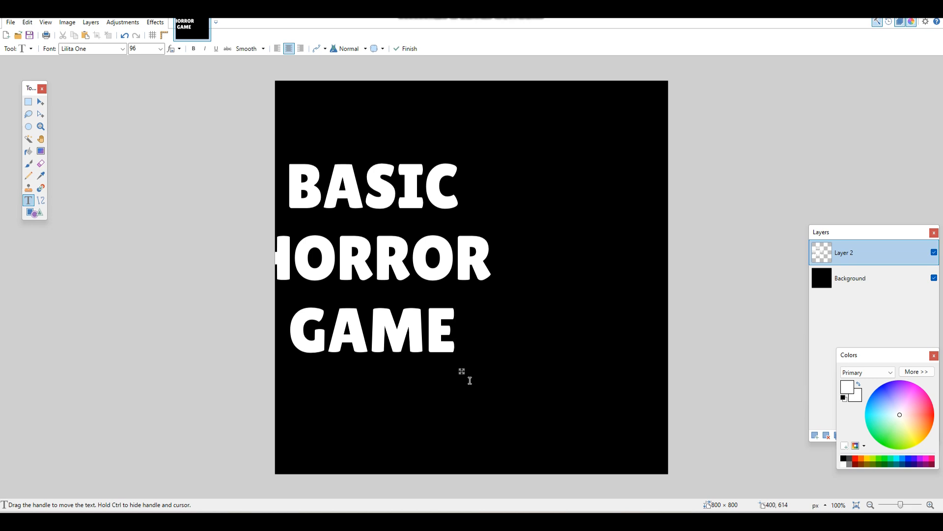
pyautogui.moveTo(462, 372); pyautogui.dragTo(558, 377)
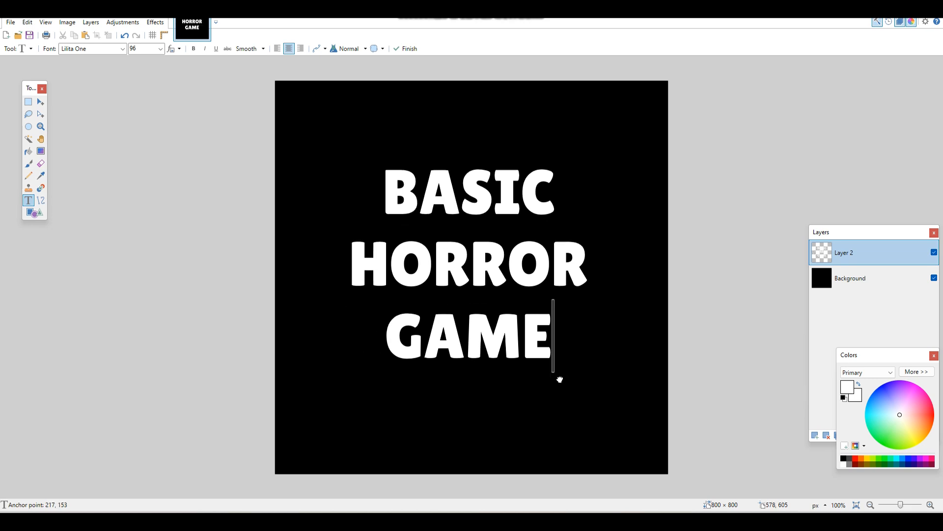
pyautogui.click(160, 49)
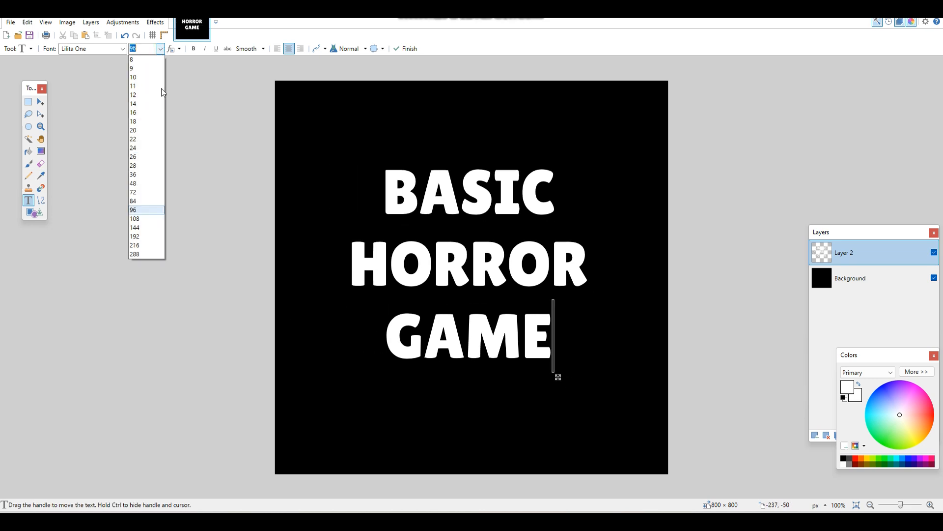
pyautogui.click(146, 218)
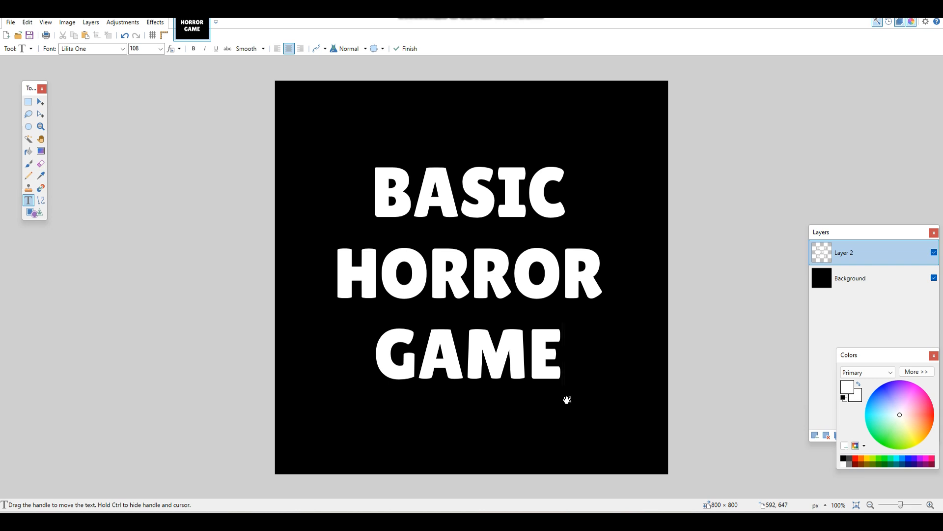
# Try the title at font size 144 and move it up to fit the canvas
pyautogui.click(161, 49)
pyautogui.click(148, 230)
pyautogui.press('Down')
pyautogui.moveTo(604, 463); pyautogui.dragTo(604, 437)
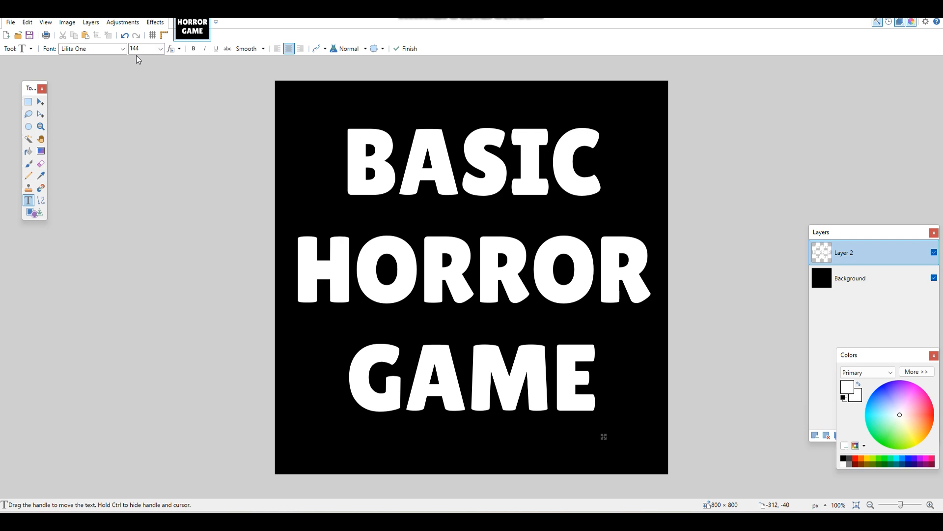
# Set the title's font size back to 108 and recenter the text vertically on the canvas
pyautogui.click(160, 48)
pyautogui.click(148, 219)
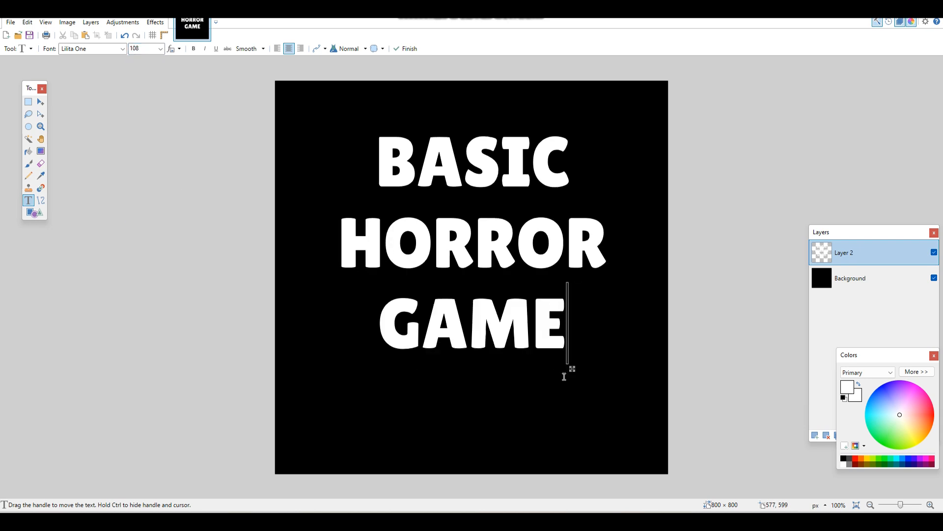
pyautogui.moveTo(574, 368); pyautogui.dragTo(575, 391)
# Try red for the whole title text and return it to white
pyautogui.click(332, 138)
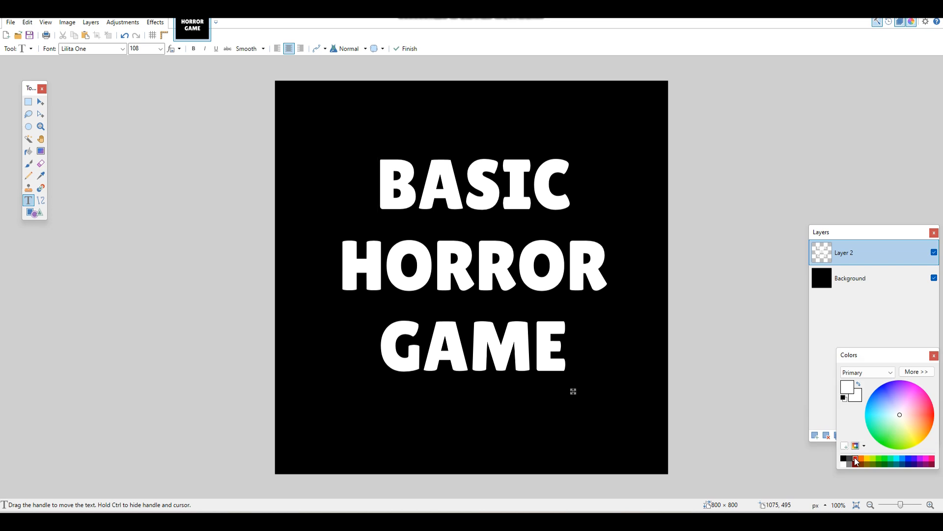
pyautogui.click(856, 460)
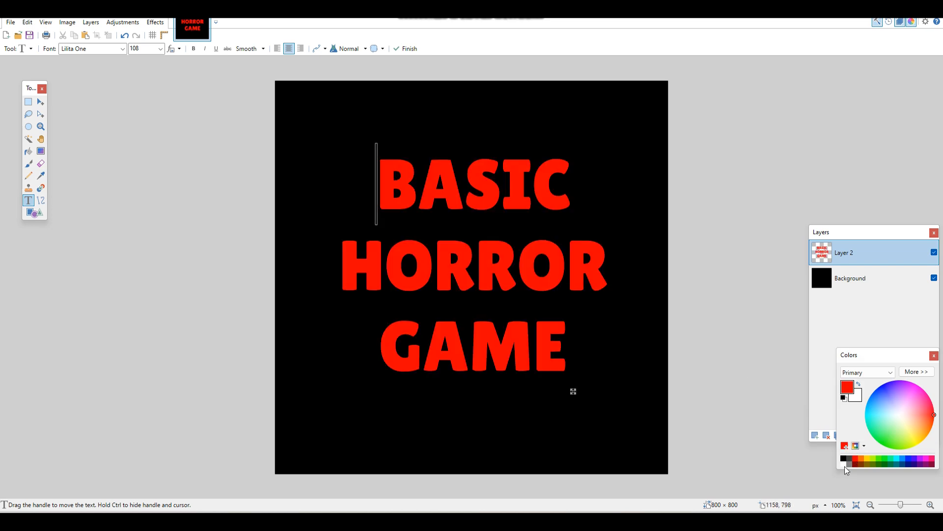
pyautogui.click(844, 465)
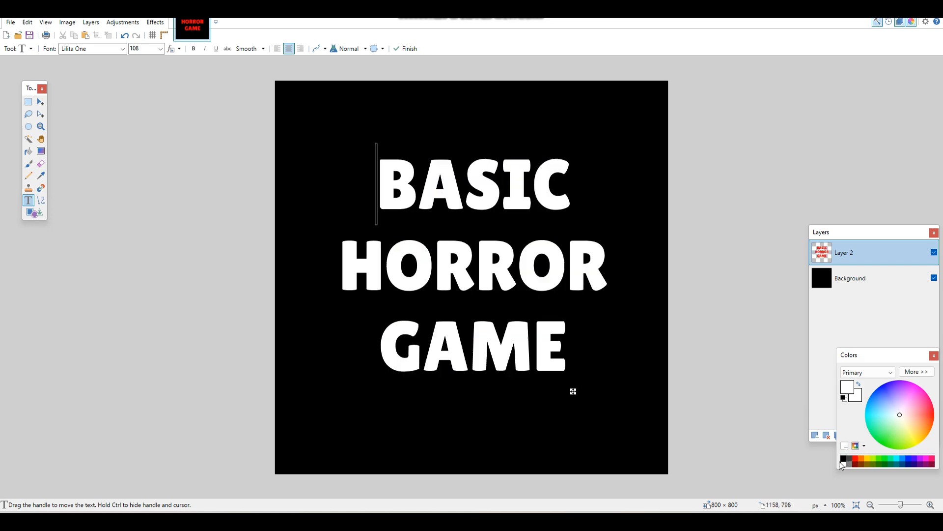
# Fill every letter of the word HORROR with red using the Paint Bucket tool
pyautogui.click(28, 151)
pyautogui.click(856, 460)
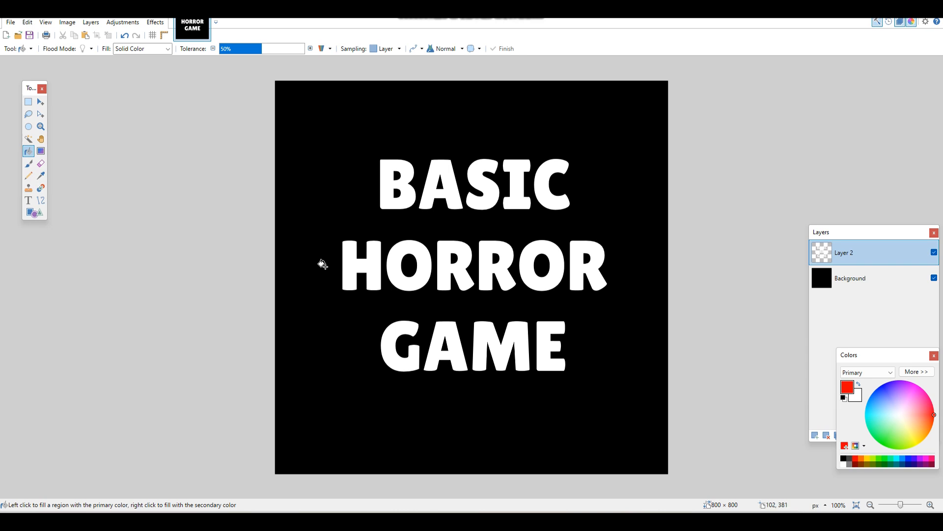
pyautogui.click(374, 268)
pyautogui.click(400, 247)
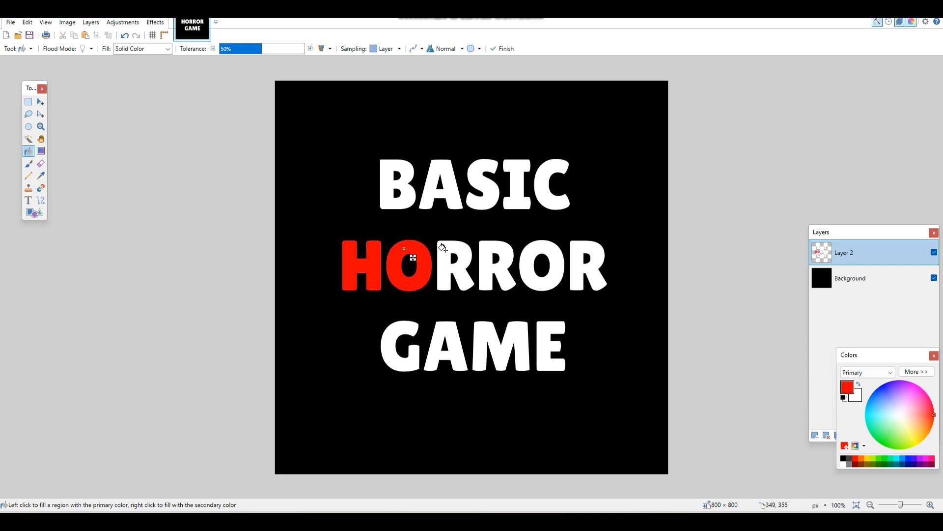
pyautogui.click(445, 248)
pyautogui.click(492, 245)
pyautogui.click(539, 251)
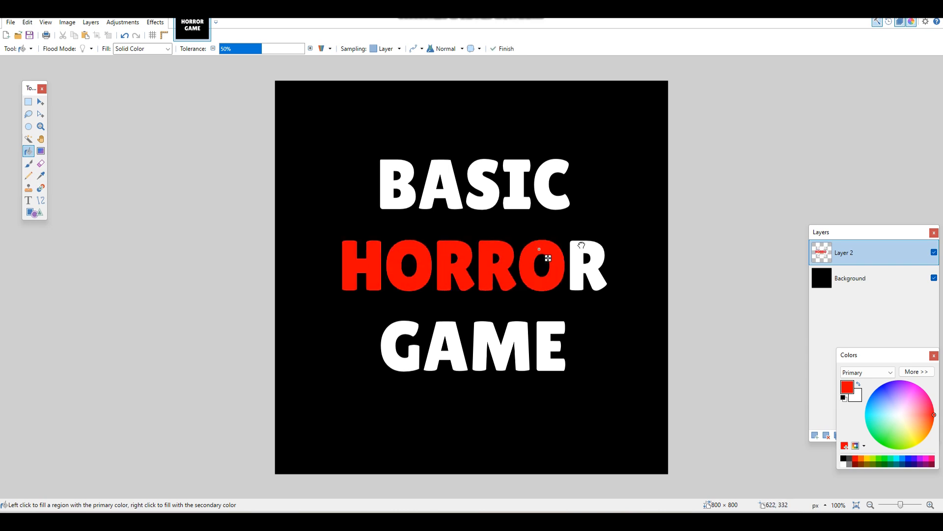
pyautogui.click(581, 244)
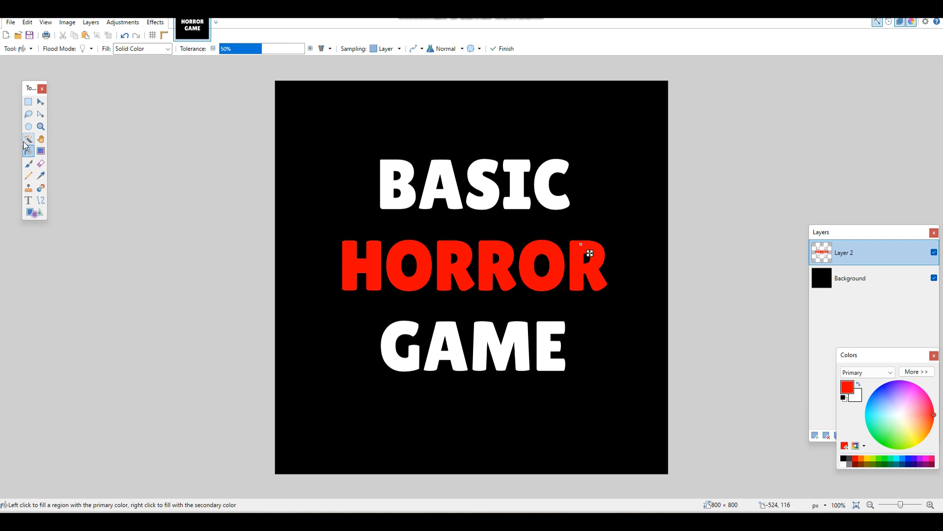
# Draw a straight line about 576 px long with brush width 5 beneath the word HORROR and color it white
pyautogui.click(41, 200)
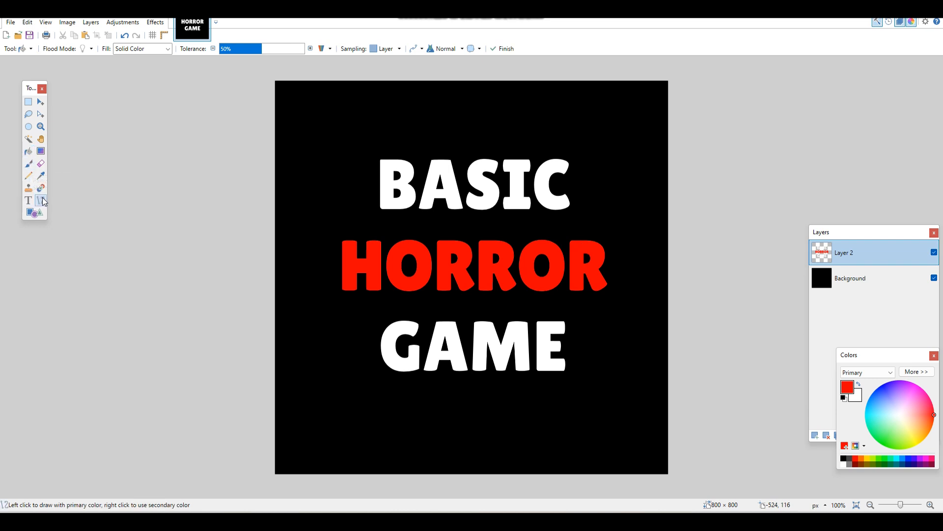
pyautogui.click(148, 48)
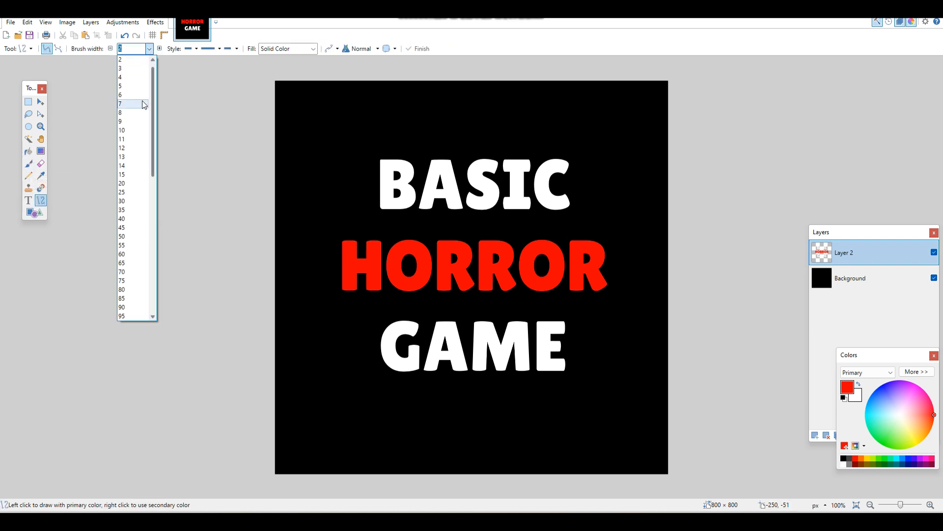
pyautogui.click(155, 94)
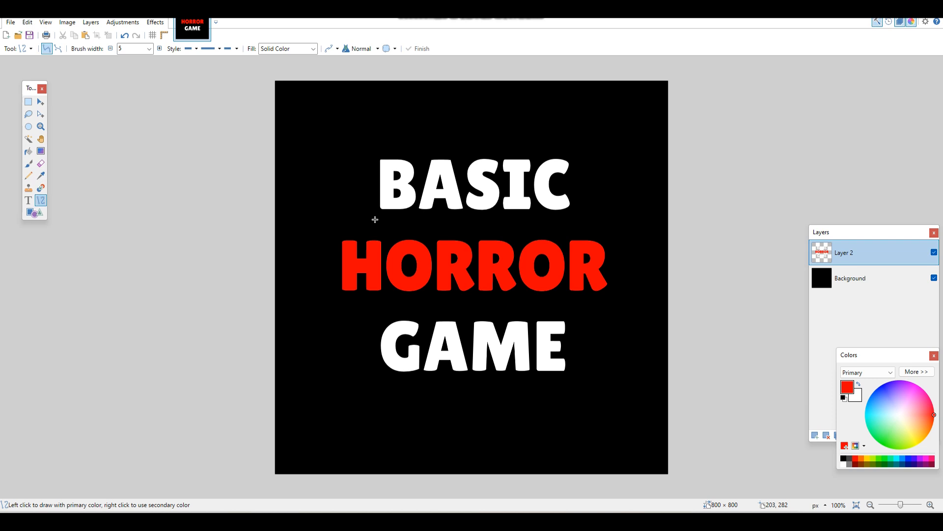
pyautogui.moveTo(331, 302); pyautogui.dragTo(613, 299)
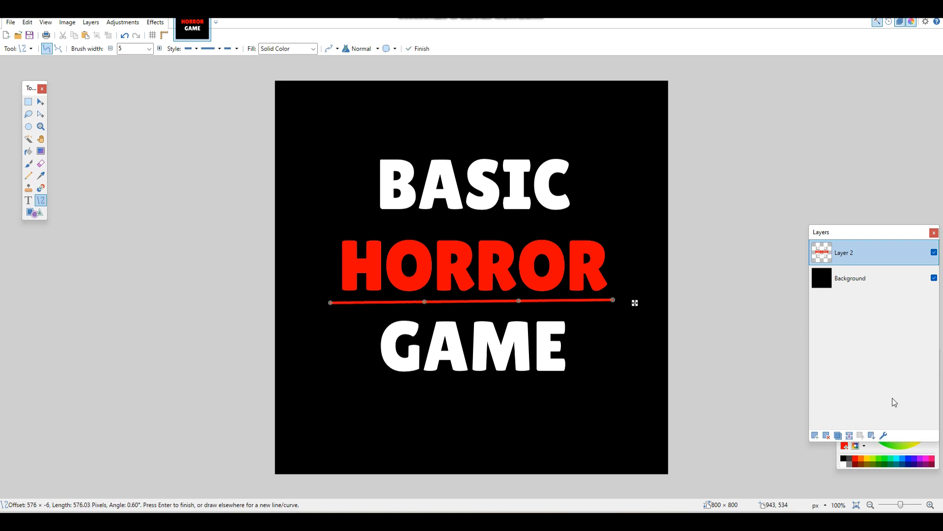
pyautogui.click(864, 449)
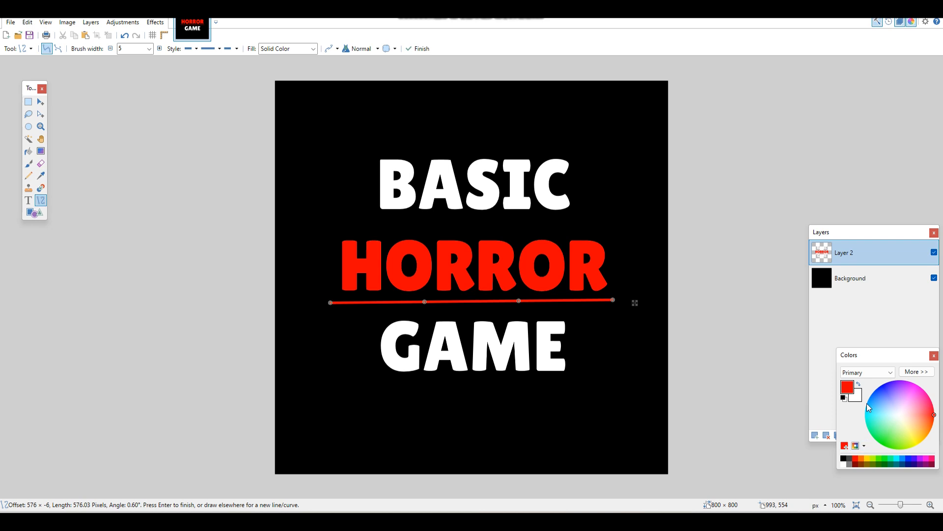
pyautogui.click(859, 388)
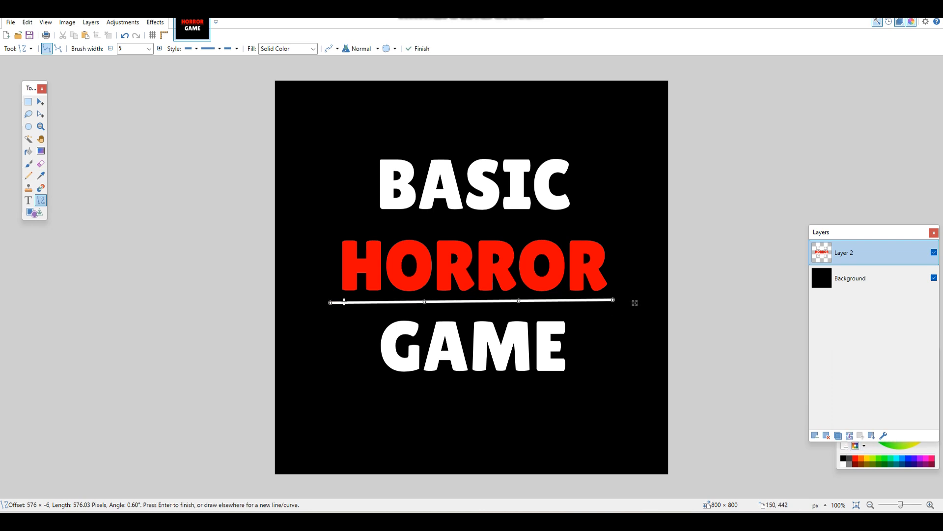
# Bend the white line under HORROR into a shallow downward-sagging arc with raised ends, about 601 px wide
pyautogui.moveTo(330, 303); pyautogui.dragTo(328, 295)
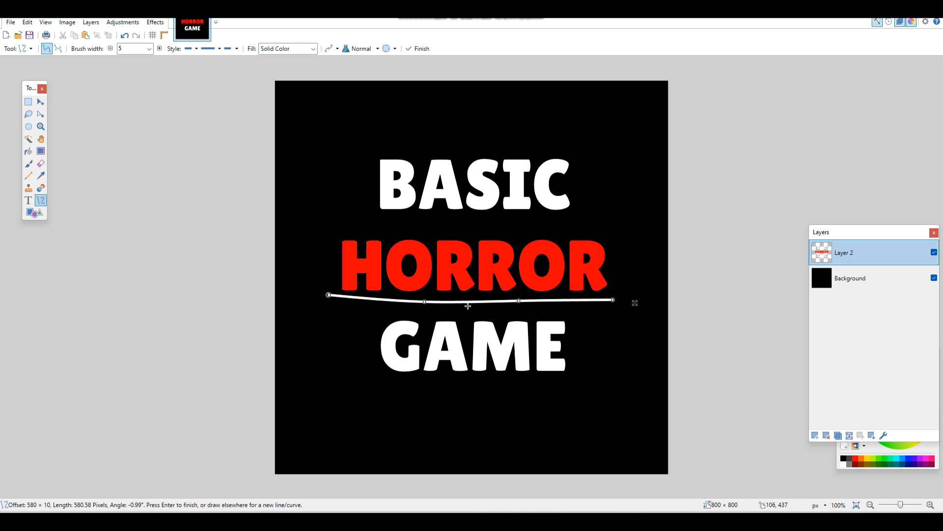
pyautogui.moveTo(614, 301); pyautogui.dragTo(624, 296)
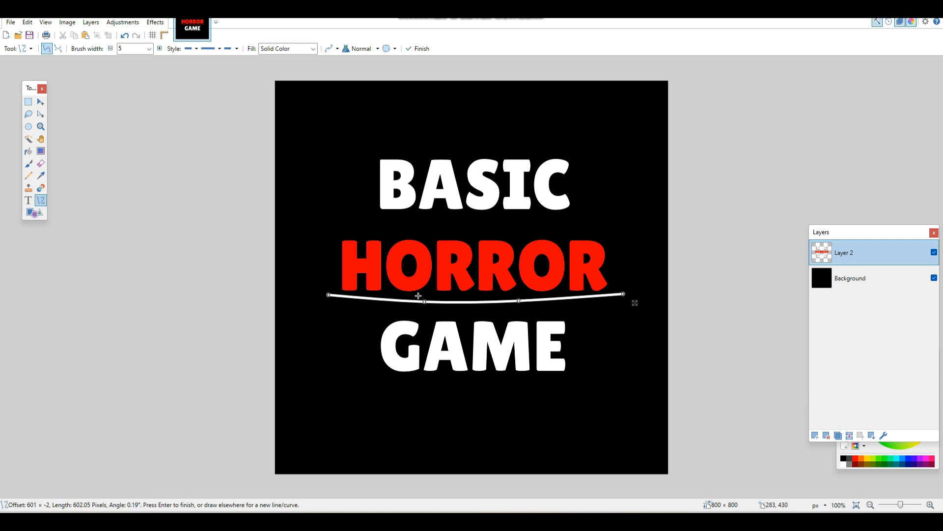
pyautogui.moveTo(425, 303); pyautogui.dragTo(425, 308)
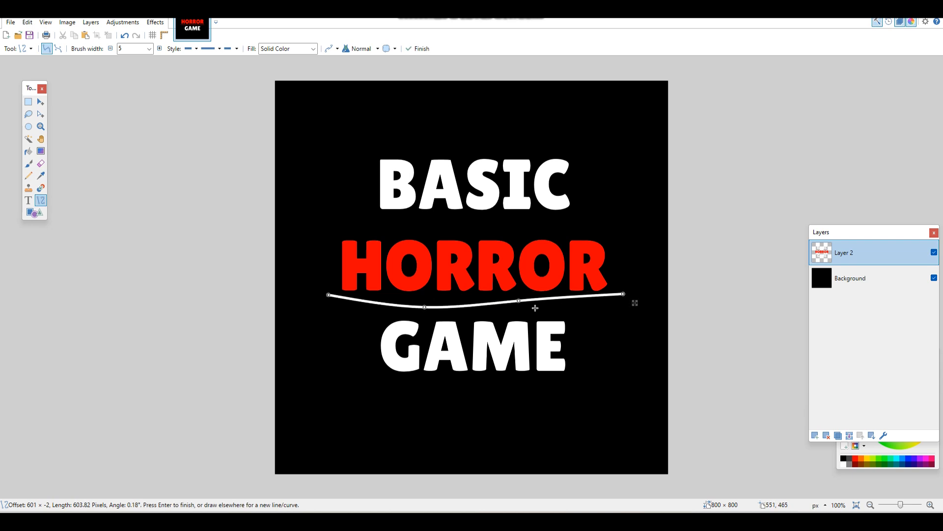
pyautogui.moveTo(521, 301); pyautogui.dragTo(522, 309)
pyautogui.press('Return')
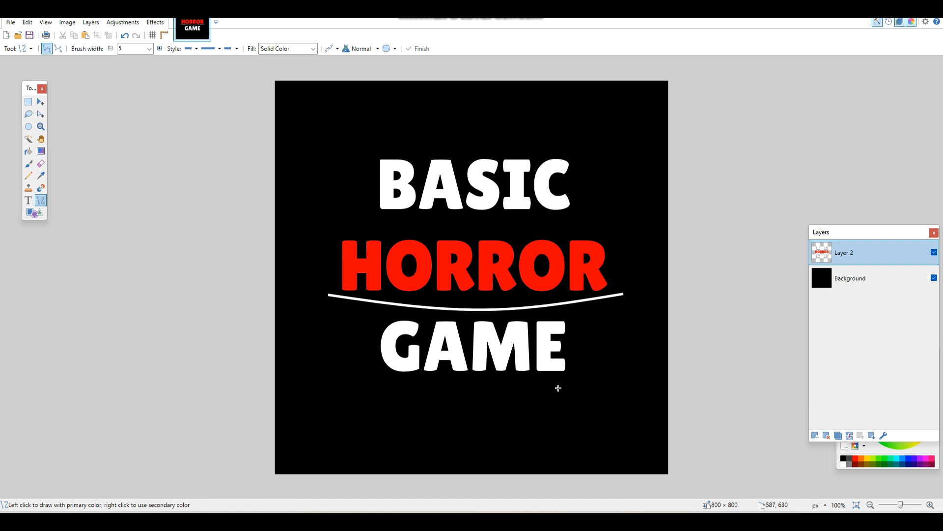
# Draw a white line about 582 px wide above the word BASIC and bend it into a shallow upward arch
pyautogui.moveTo(328, 134); pyautogui.dragTo(612, 159)
pyautogui.moveTo(329, 134); pyautogui.dragTo(327, 159)
pyautogui.moveTo(429, 134); pyautogui.dragTo(426, 142)
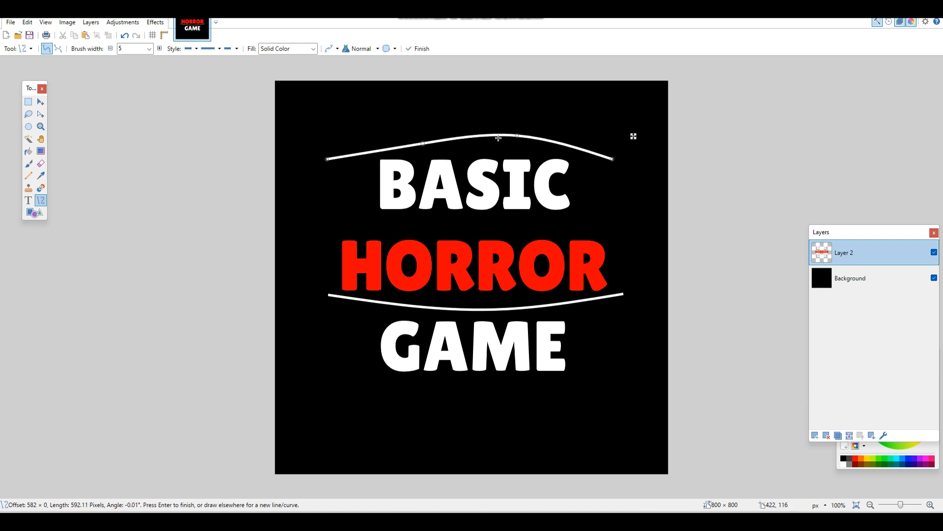
pyautogui.moveTo(519, 136); pyautogui.dragTo(519, 142)
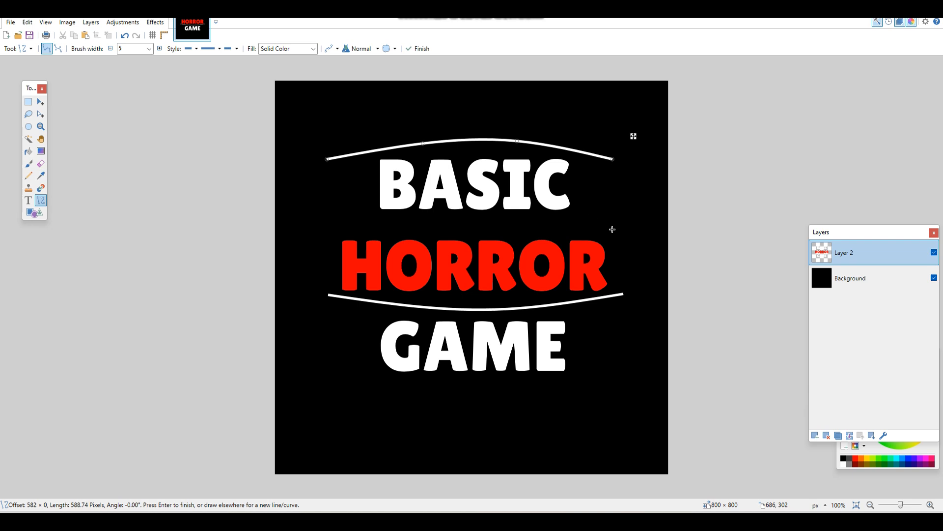
pyautogui.press('Return')
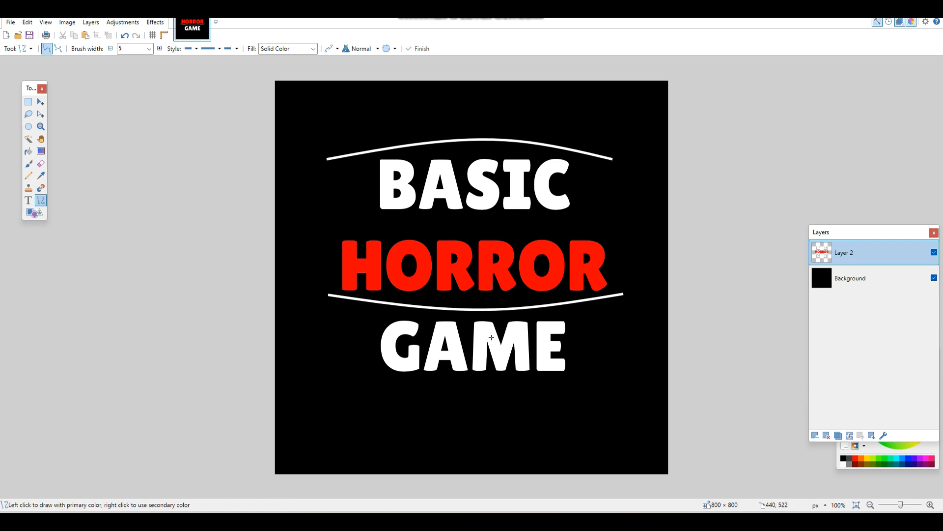
# Apply a Glow effect to the title layer with radius 14, brightness -23 and contrast -29
pyautogui.click(157, 23)
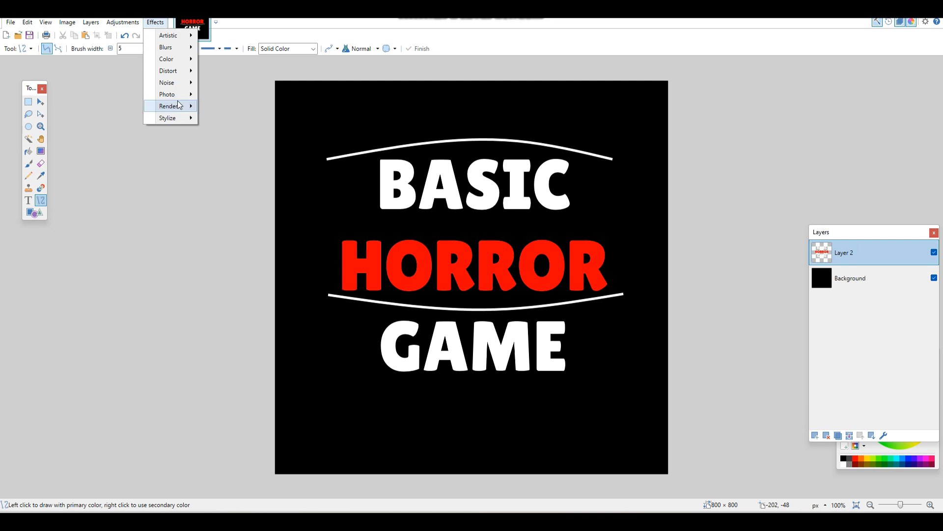
pyautogui.click(204, 94)
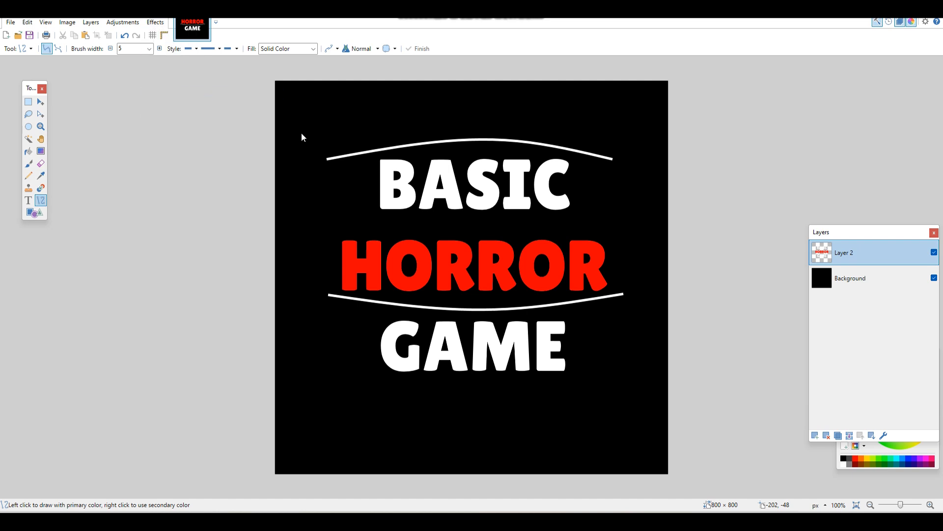
pyautogui.moveTo(459, 211); pyautogui.dragTo(197, 139)
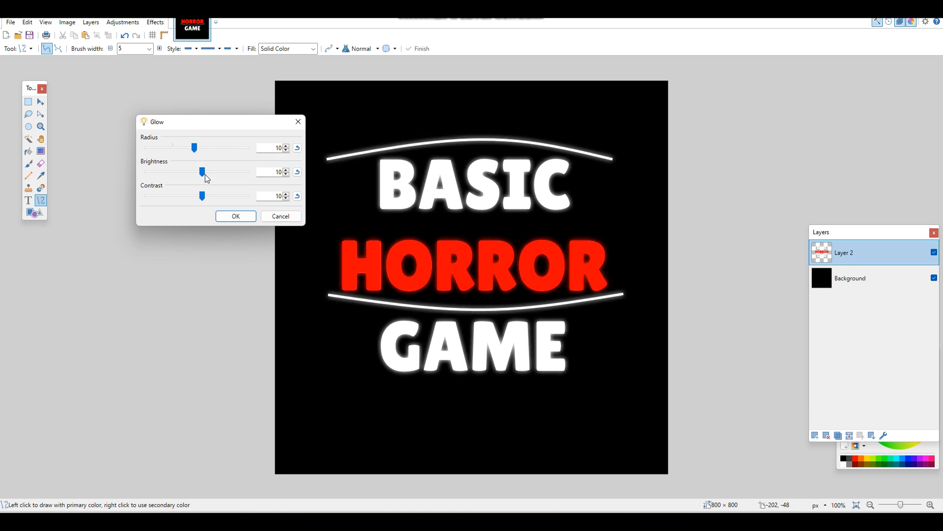
pyautogui.moveTo(203, 174); pyautogui.dragTo(182, 193)
pyautogui.moveTo(197, 146); pyautogui.dragTo(215, 149)
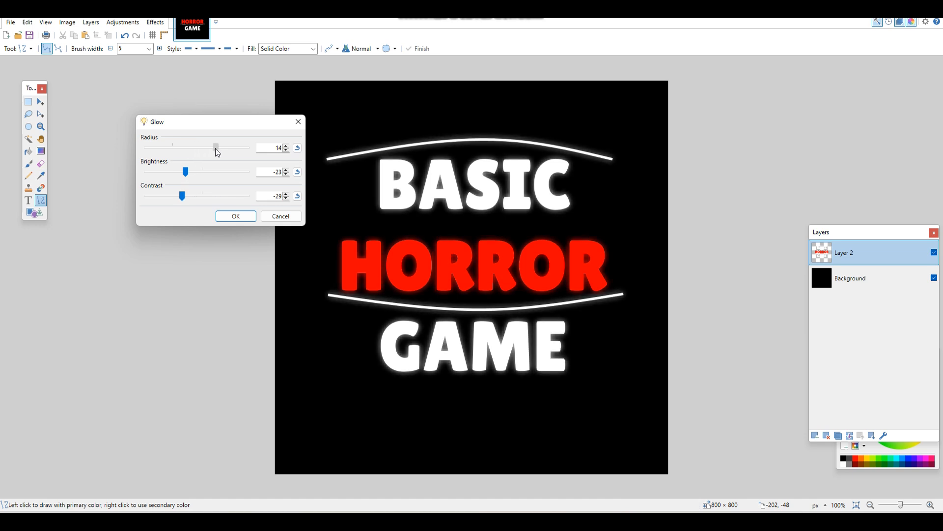
pyautogui.click(233, 216)
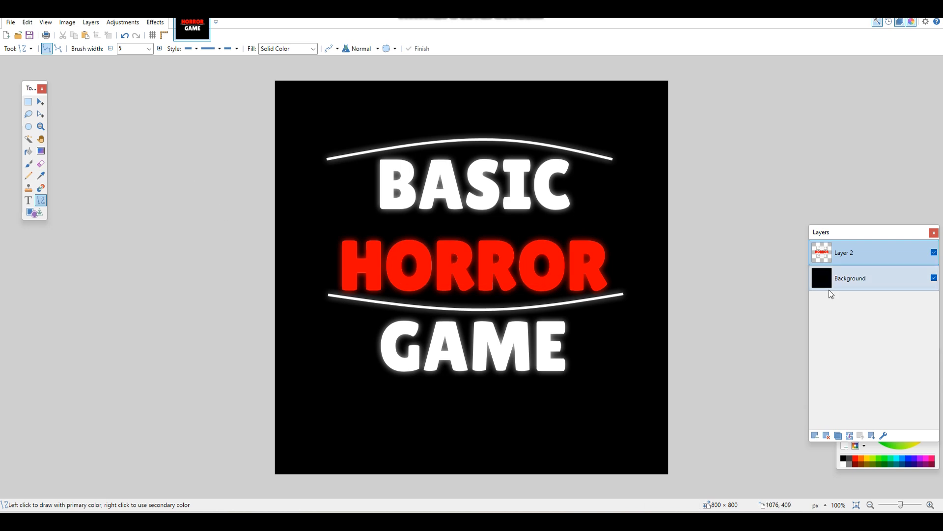
# Duplicate the title layer and shift the hue of the lower copy to -73
pyautogui.click(840, 437)
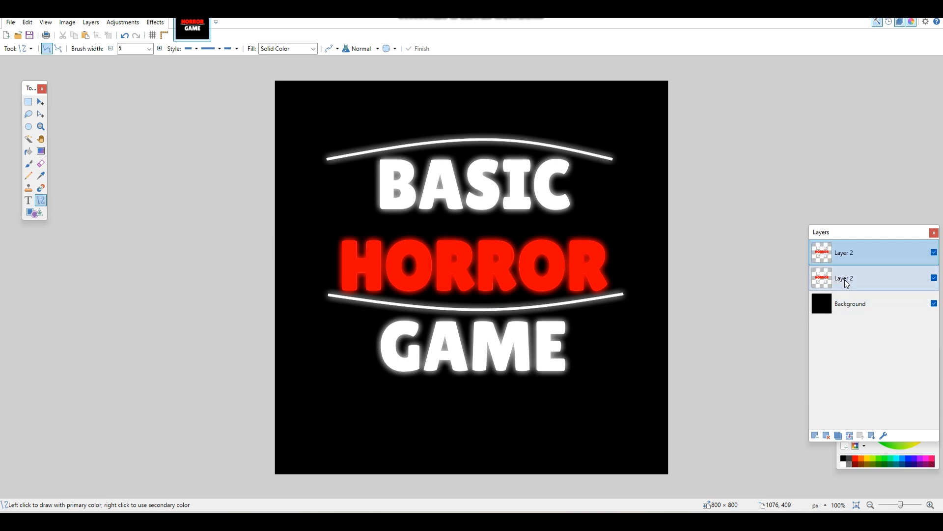
pyautogui.click(847, 282)
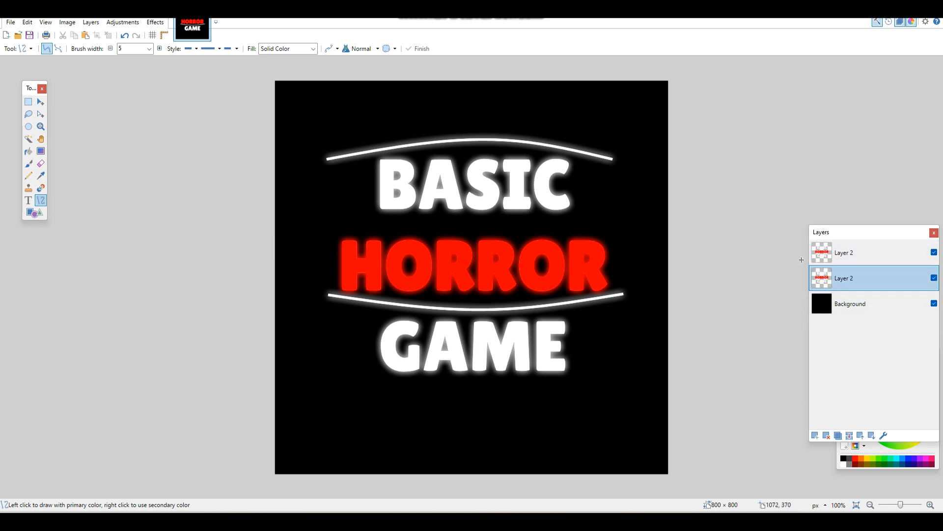
pyautogui.click(139, 24)
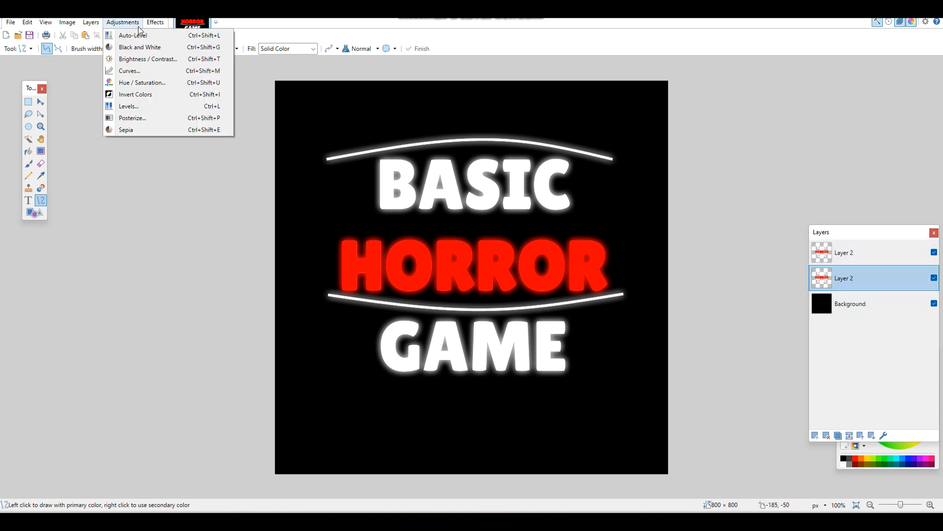
pyautogui.click(149, 82)
pyautogui.moveTo(452, 236); pyautogui.dragTo(427, 228)
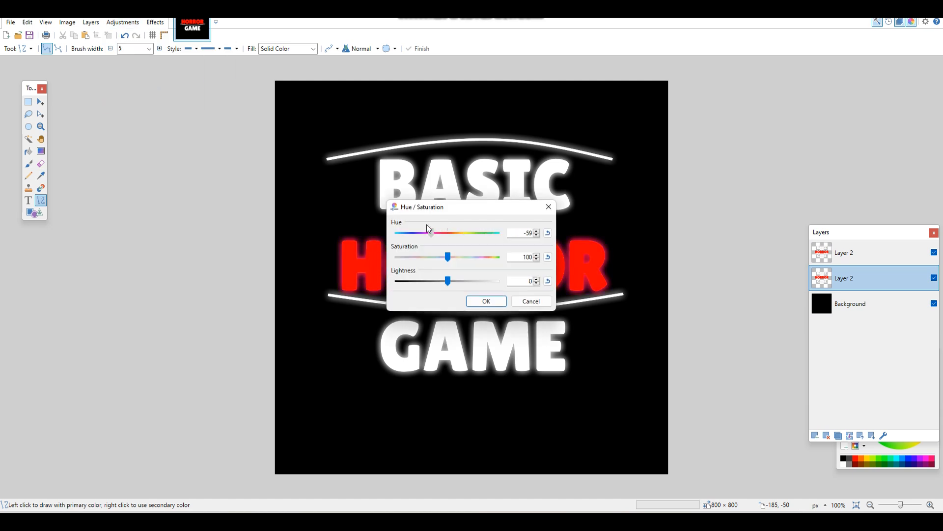
pyautogui.click(487, 301)
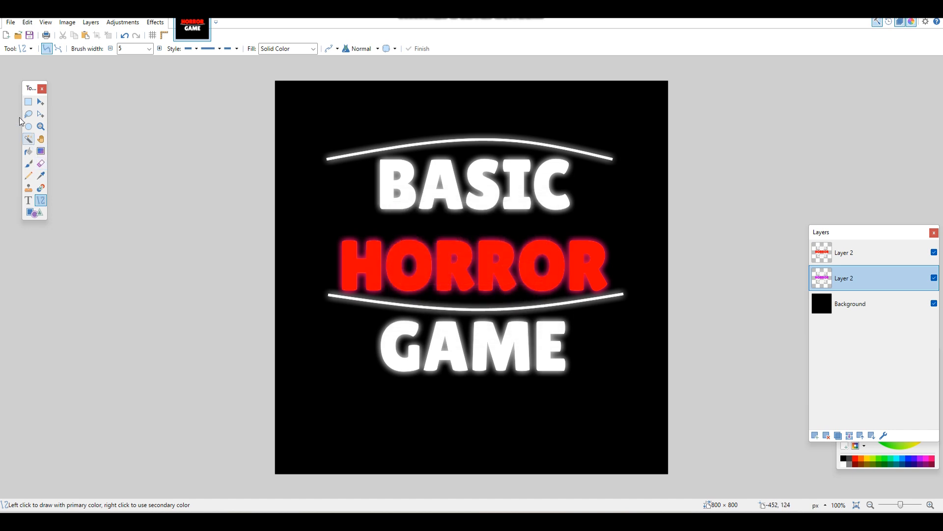
# Select the whole title area on the lower copy and offset it 3 px right and 4 px down
pyautogui.click(29, 102)
pyautogui.moveTo(289, 90); pyautogui.dragTo(661, 441)
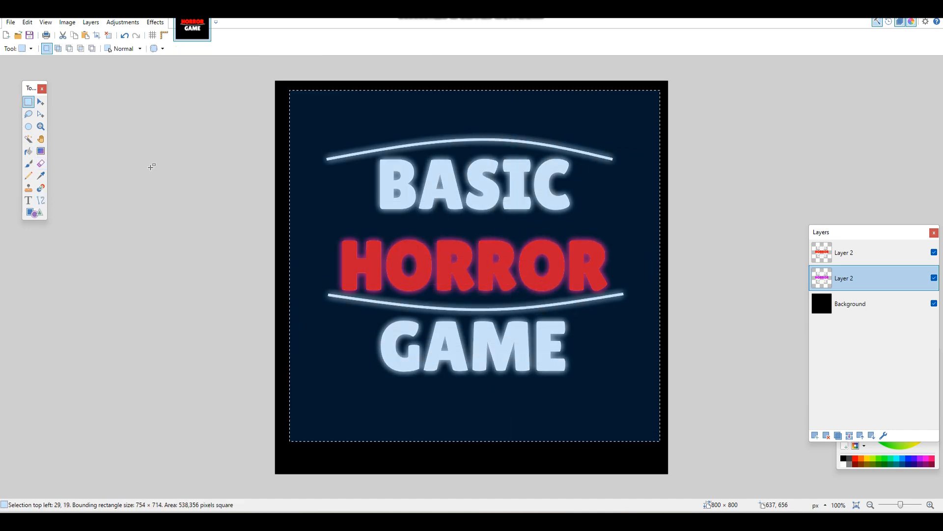
pyautogui.click(40, 102)
pyautogui.moveTo(476, 154); pyautogui.dragTo(478, 156)
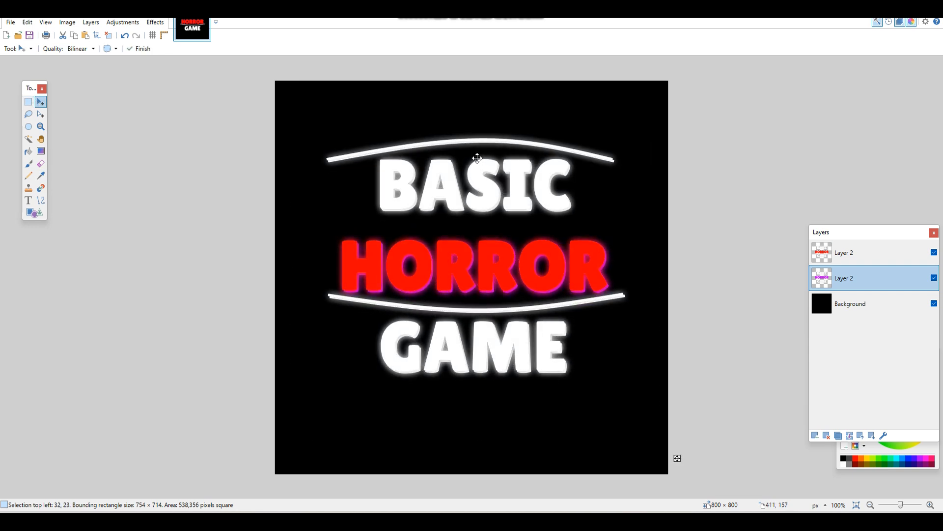
# Darken the offset title copy with hue 0 and lightness -70, and nudge it 2 px further right
pyautogui.click(123, 23)
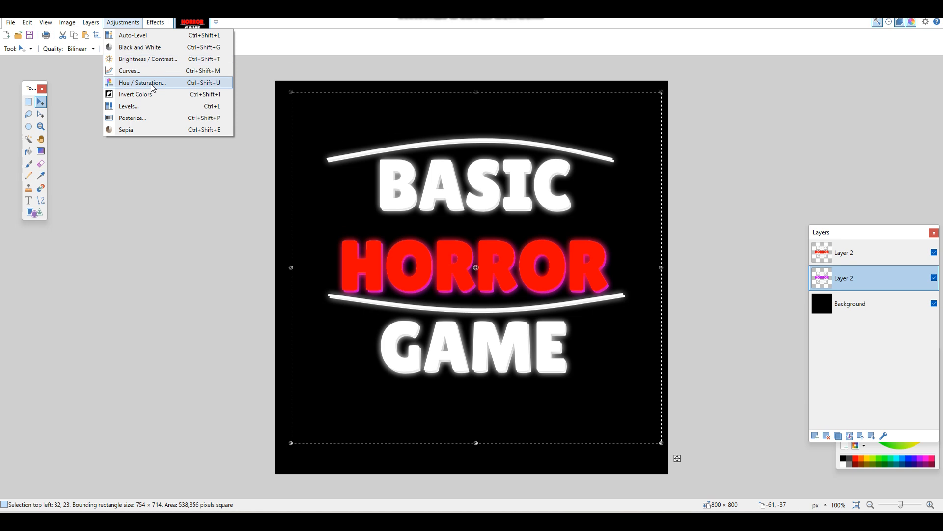
pyautogui.click(147, 83)
pyautogui.moveTo(444, 284); pyautogui.dragTo(416, 279)
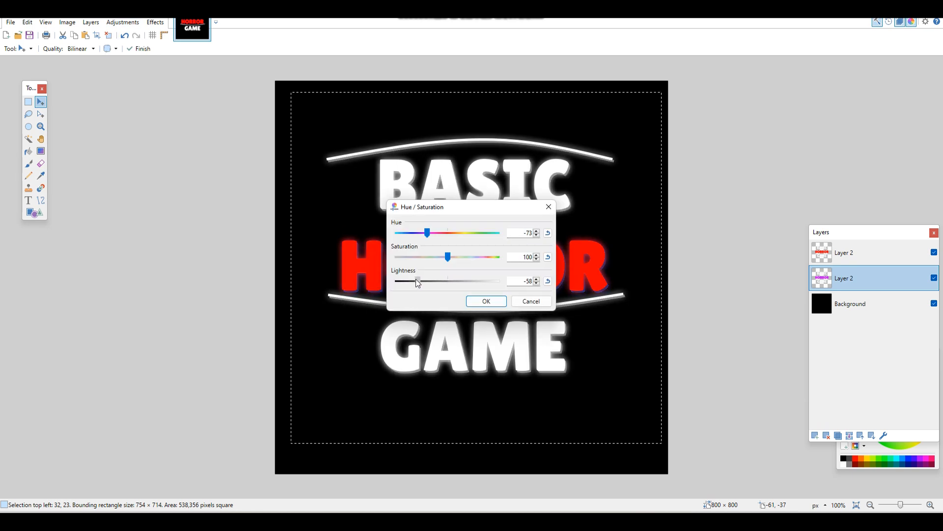
pyautogui.moveTo(429, 233); pyautogui.dragTo(449, 235)
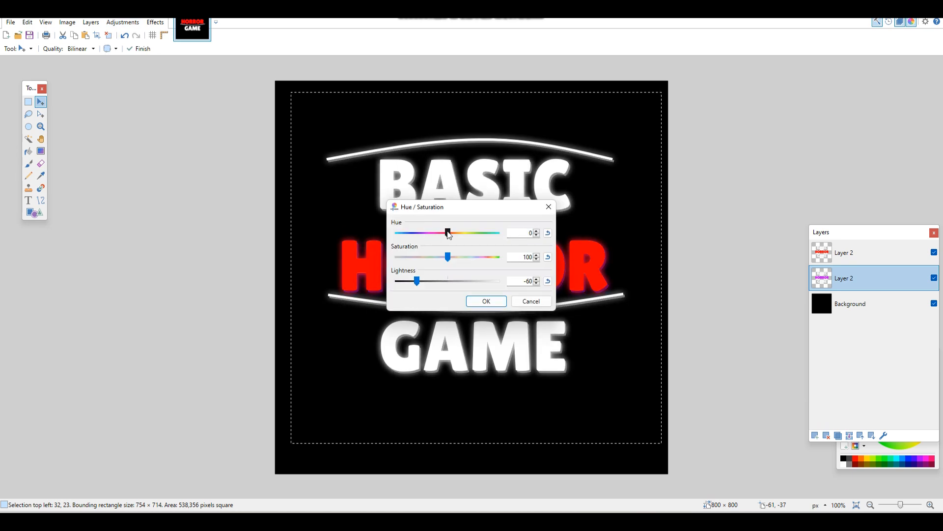
pyautogui.moveTo(417, 281)
pyautogui.mouseDown()
pyautogui.moveTo(402, 282)
pyautogui.moveTo(420, 283)
pyautogui.mouseUp()
pyautogui.click(475, 301)
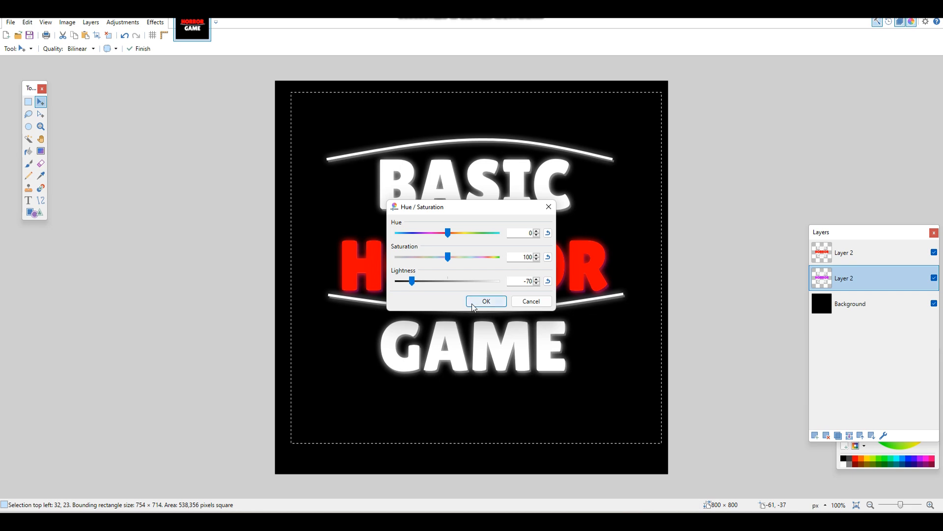
pyautogui.moveTo(593, 236); pyautogui.dragTo(593, 233)
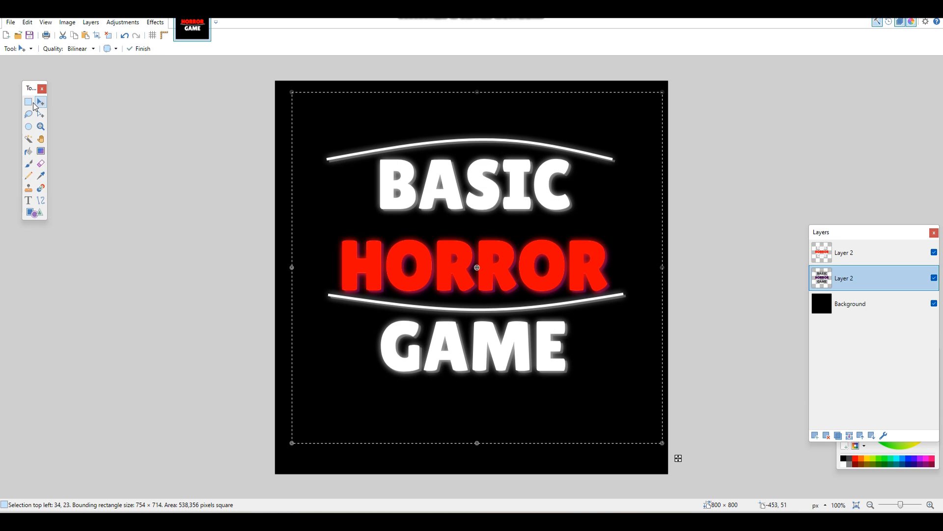
# Apply a centered Motion Blur to the darkened title copy with angle 25 and distance 81
pyautogui.click(155, 23)
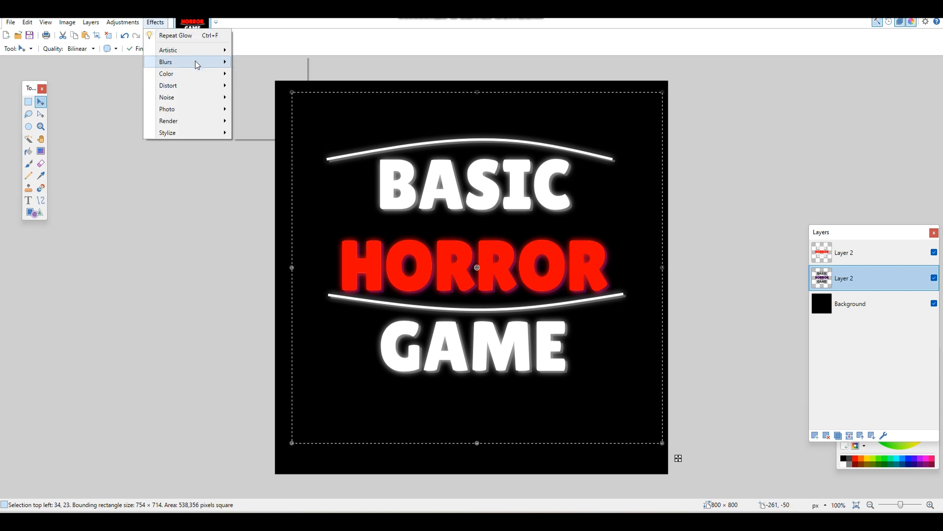
pyautogui.moveTo(195, 61)
pyautogui.click(279, 86)
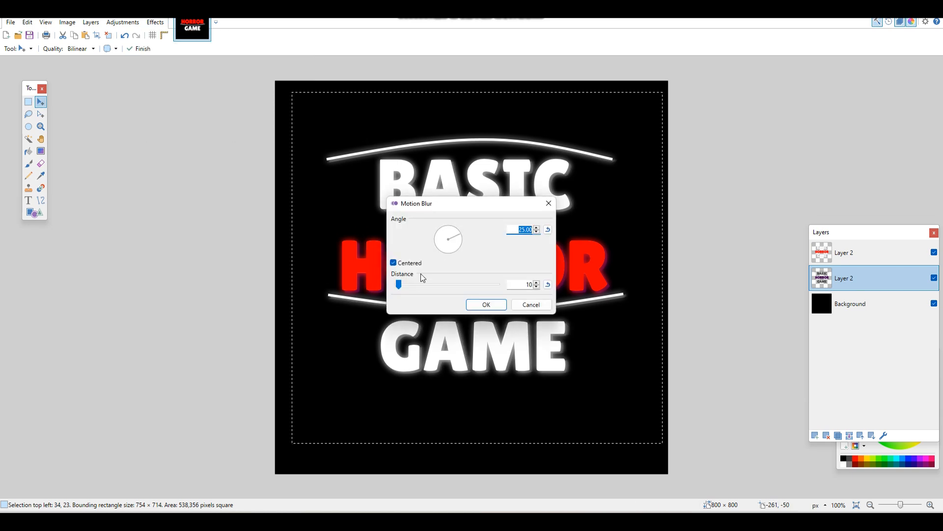
pyautogui.moveTo(406, 283); pyautogui.dragTo(412, 283)
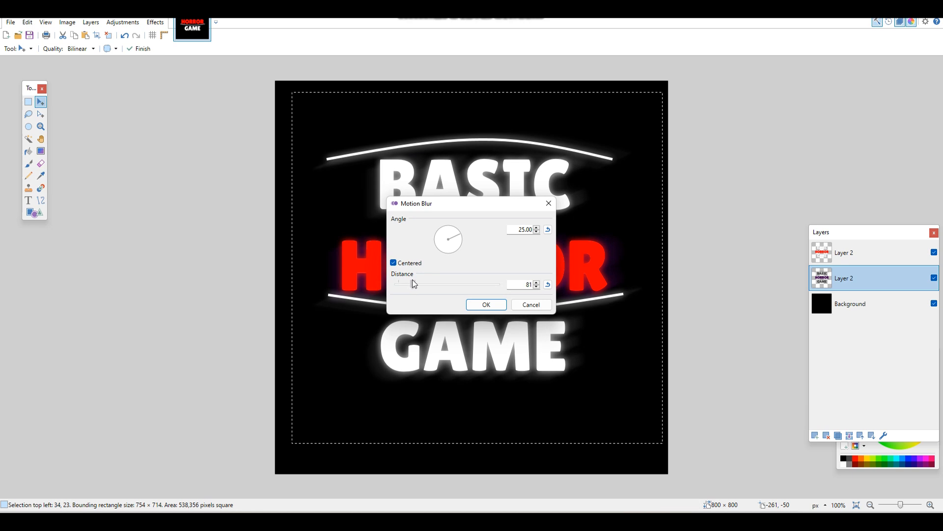
pyautogui.moveTo(454, 208); pyautogui.dragTo(724, 203)
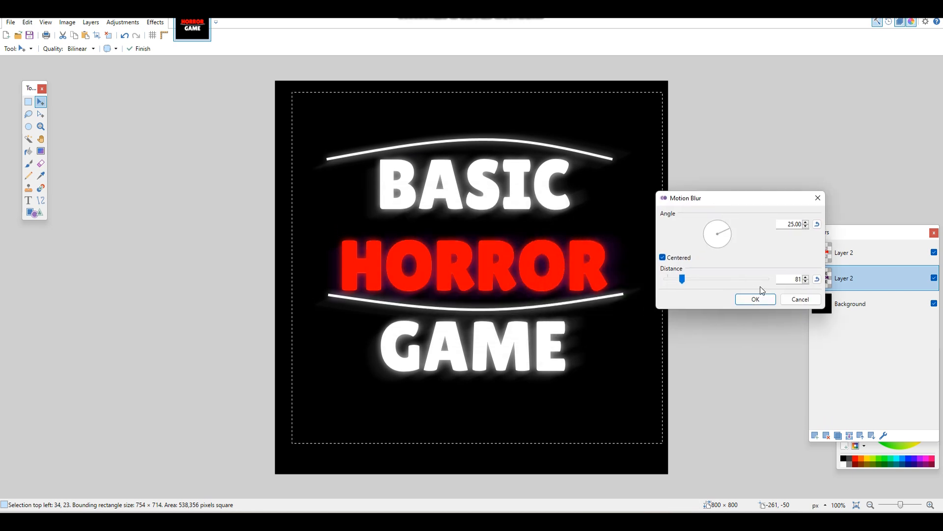
pyautogui.click(756, 300)
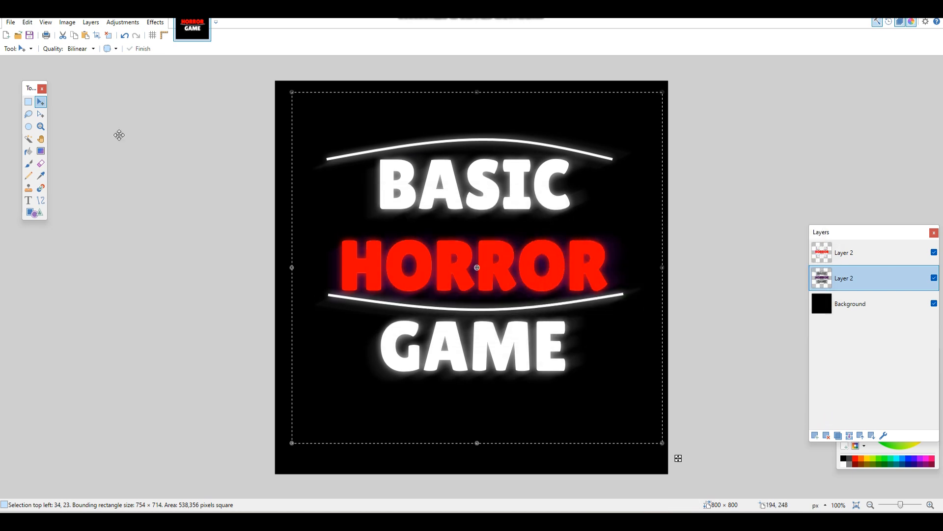
# Clear the selection around the title and hide the black Background layer
pyautogui.click(28, 103)
pyautogui.click(434, 311)
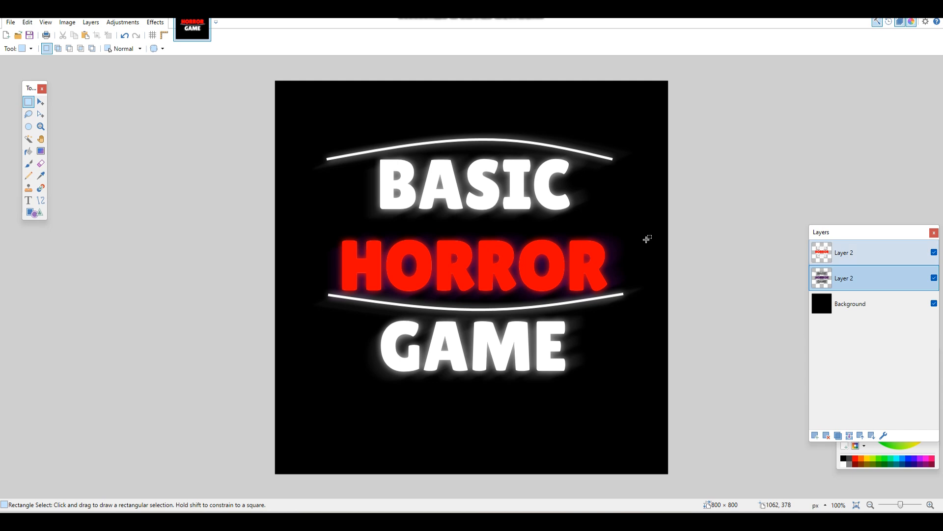
pyautogui.click(13, 23)
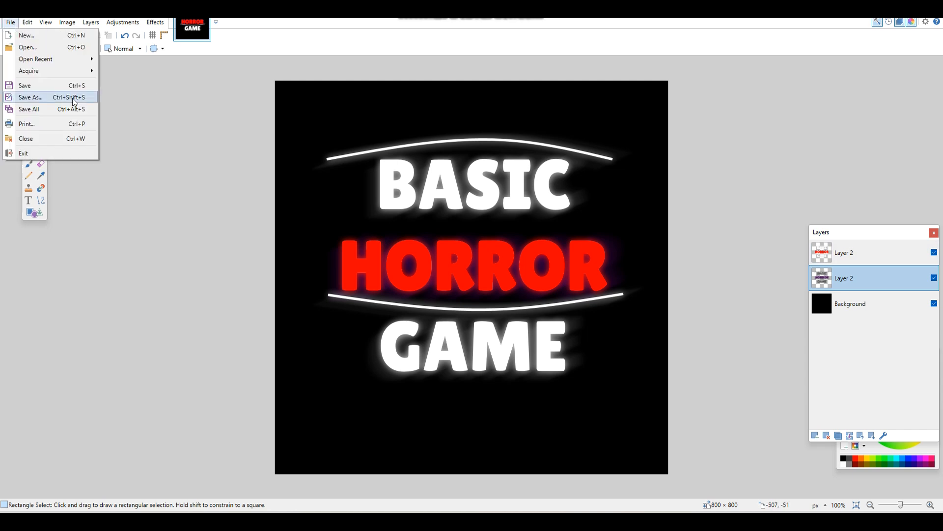
pyautogui.click(208, 83)
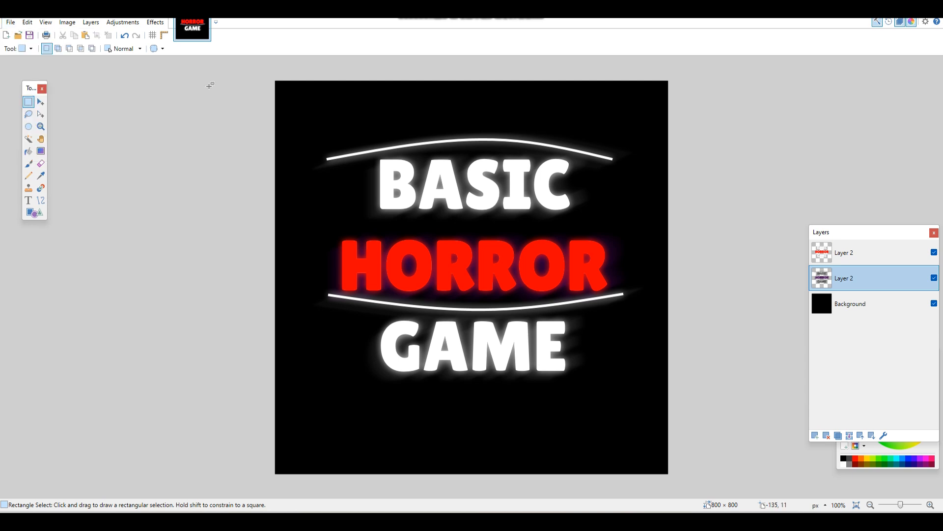
pyautogui.click(857, 304)
pyautogui.click(935, 304)
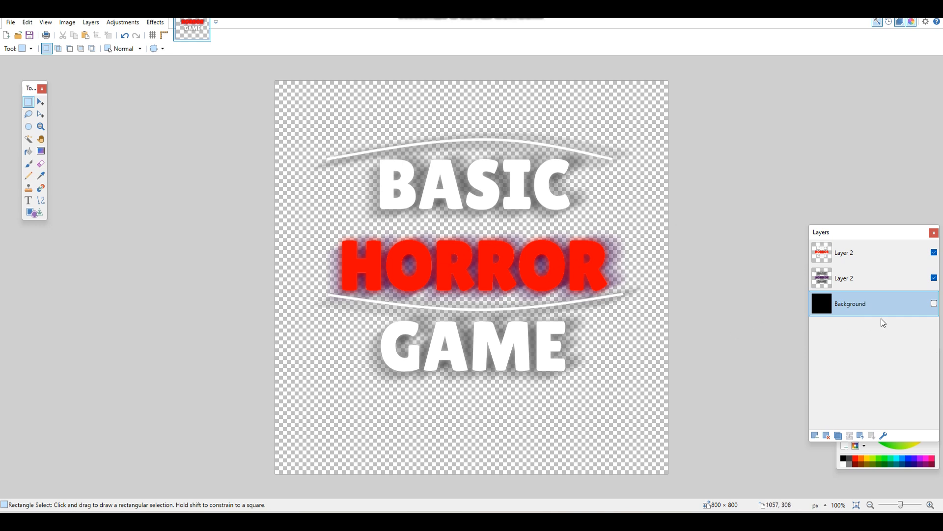
# Save the transparent title image as a PNG named game logo in the Textures folder, with auto-detected bit depth and flattened layers
pyautogui.click(11, 23)
pyautogui.click(33, 97)
pyautogui.click(98, 231)
pyautogui.click(98, 242)
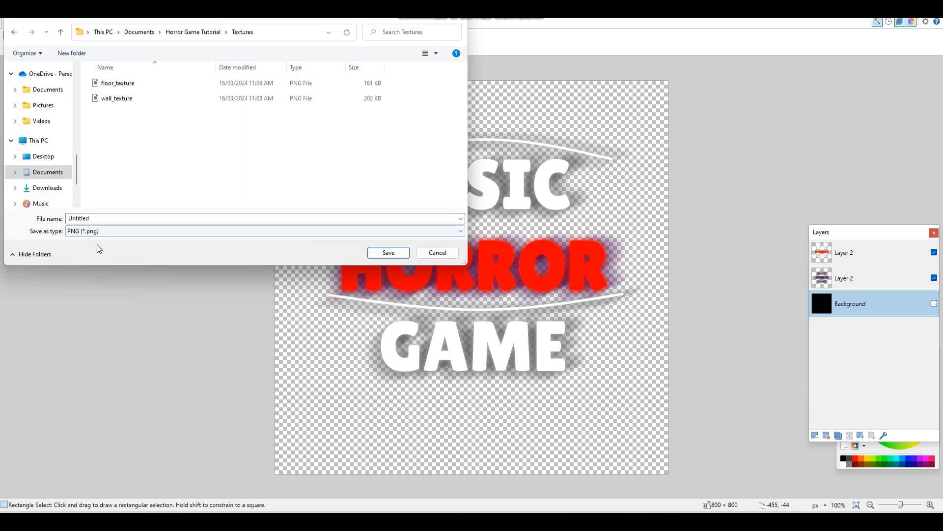
pyautogui.doubleClick(123, 220)
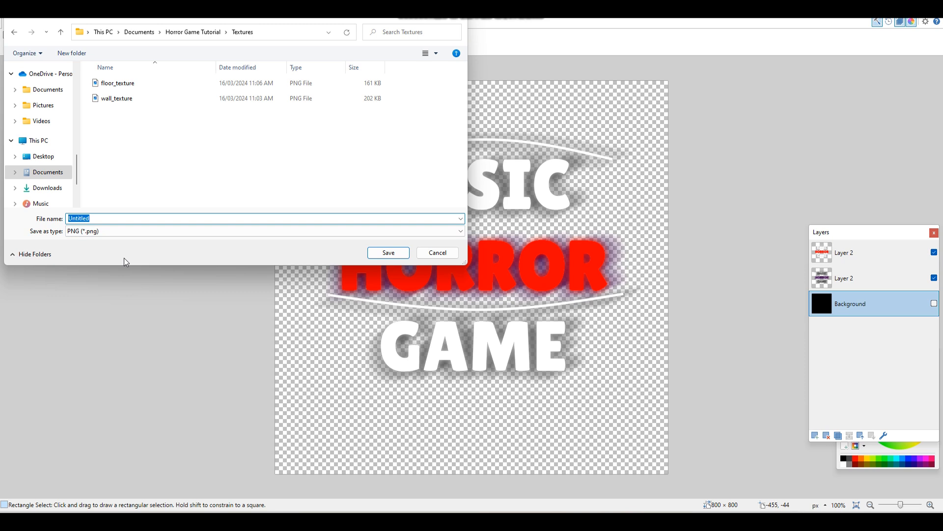
pyautogui.write('game logo')
pyautogui.press('Return')
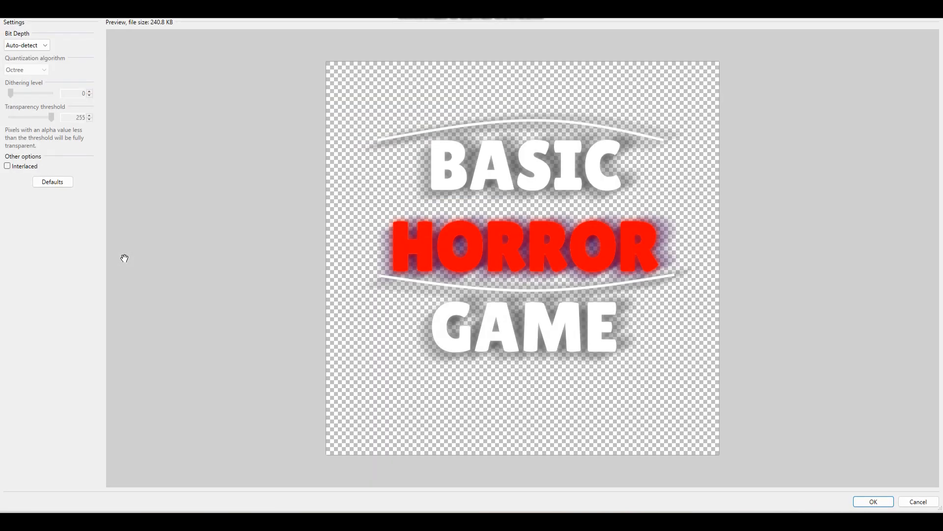
pyautogui.click(863, 501)
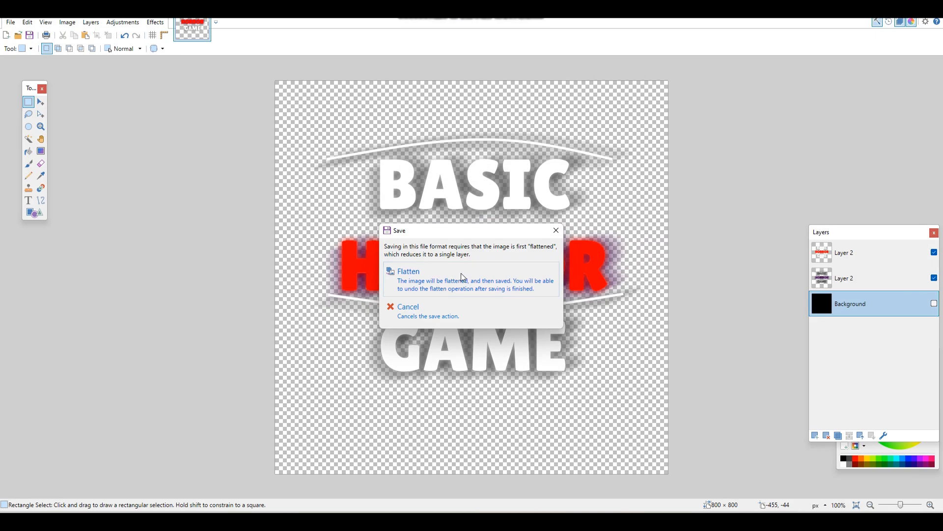
pyautogui.click(463, 278)
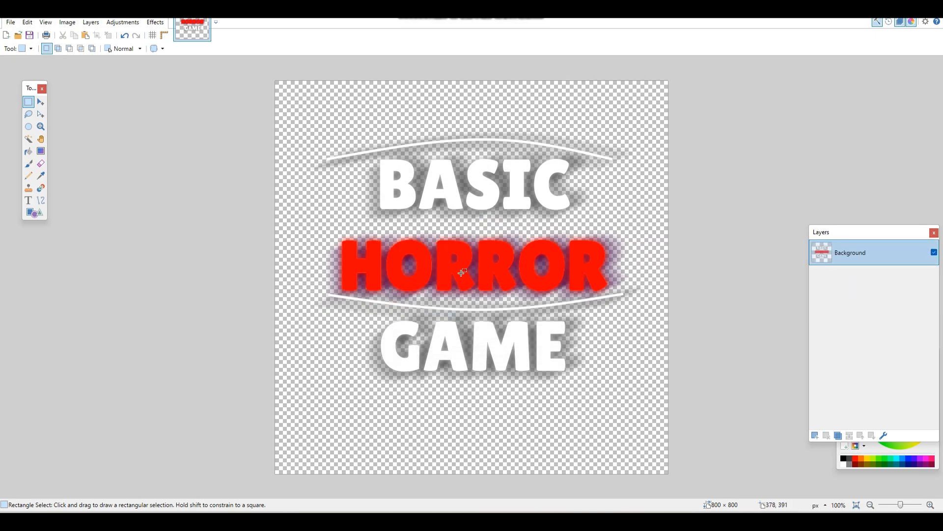
# Switch to Godot's 2D view and load Textures/game logo.png as the TextureRect's texture
pyautogui.click(932, 7)
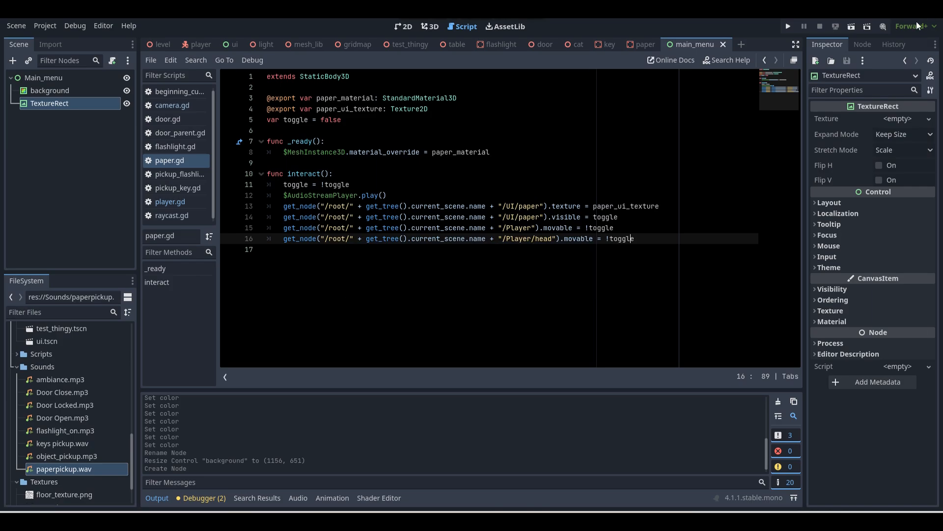
pyautogui.click(405, 27)
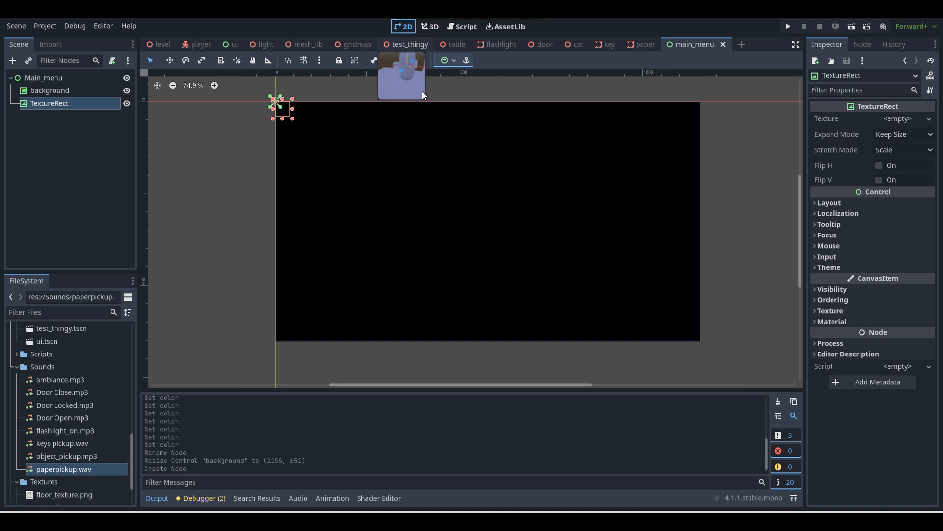
pyautogui.click(913, 118)
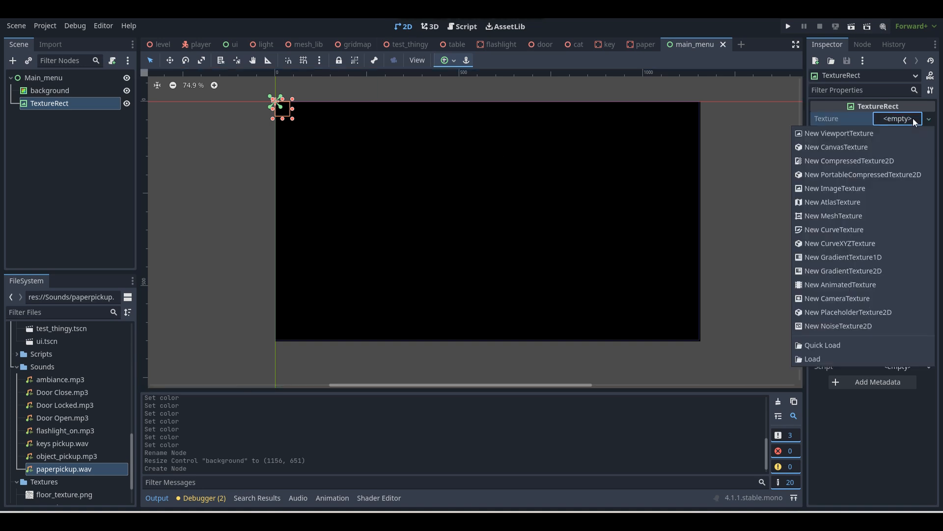
pyautogui.click(835, 357)
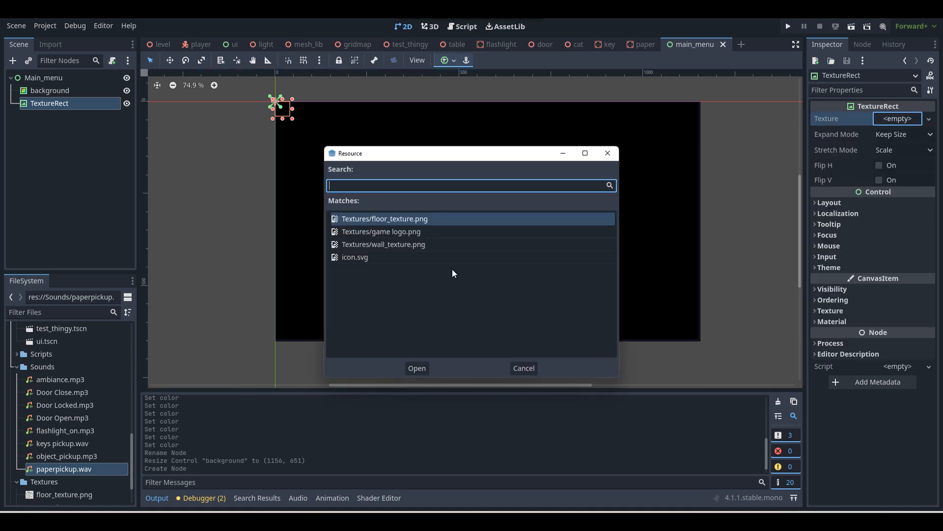
pyautogui.doubleClick(418, 232)
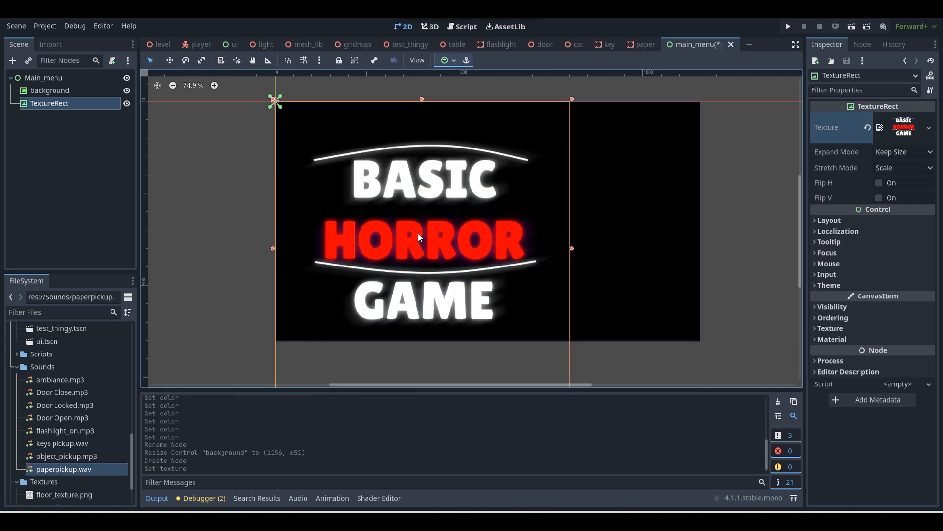
# Move the logo TextureRect to about (160, -47) on the canvas and rename its node game_logo
pyautogui.moveTo(439, 231); pyautogui.dragTo(512, 234)
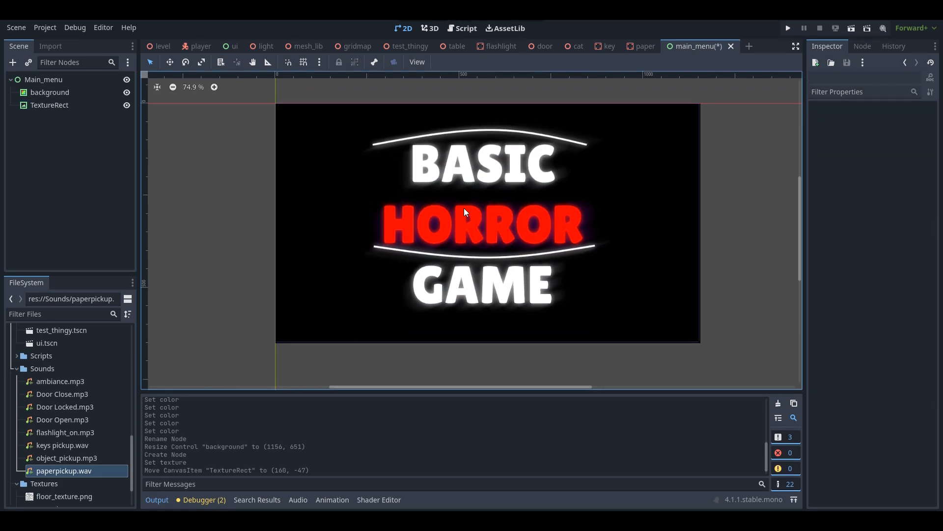
pyautogui.click(439, 207)
pyautogui.click(76, 105)
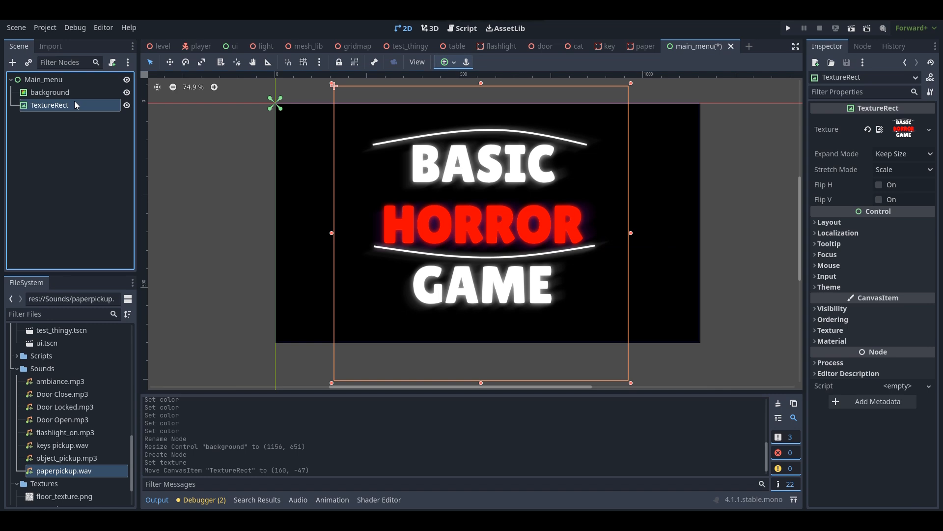
pyautogui.write('game_logo')
pyautogui.press('Return')
# Set game_logo's expand mode to Fit Width Proportional and shrink it to about 567 × 527 px near the canvas's upper edge
pyautogui.click(891, 154)
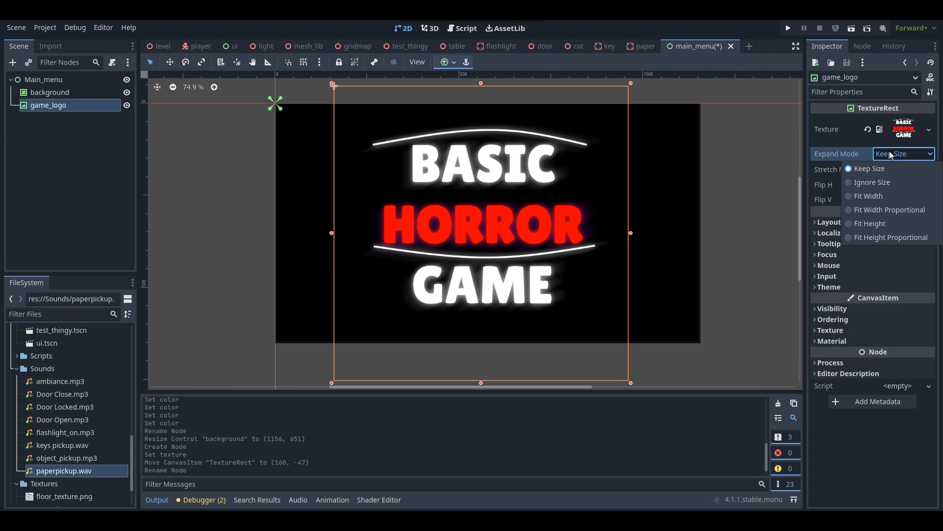
pyautogui.click(883, 214)
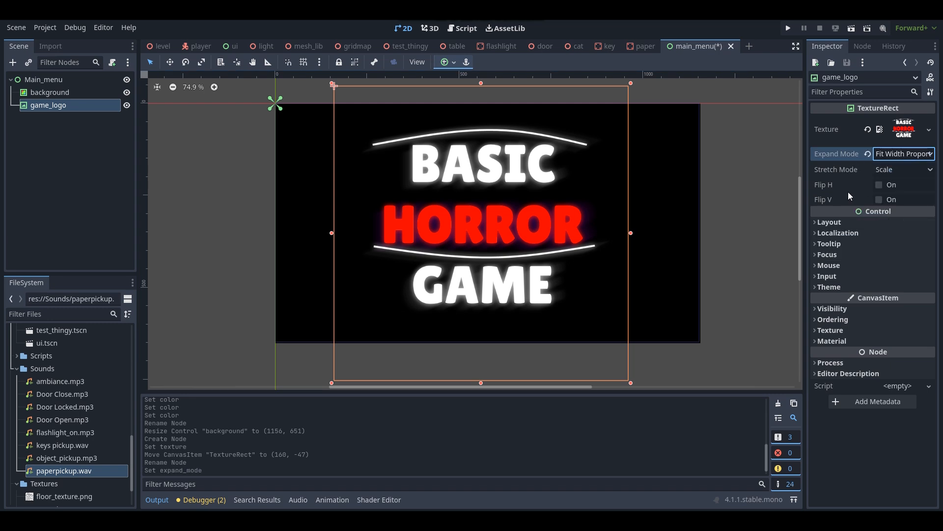
pyautogui.scroll(-1, 613, 183)
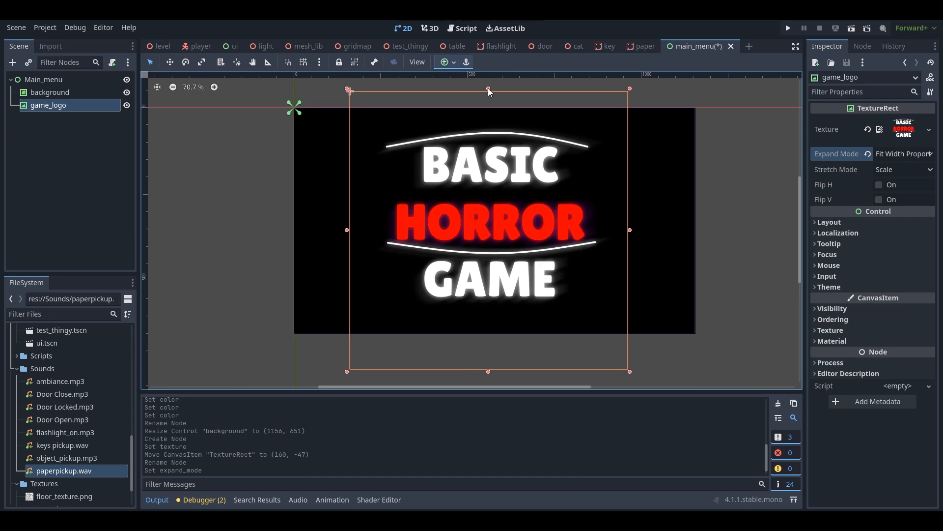
pyautogui.moveTo(489, 88); pyautogui.dragTo(488, 169)
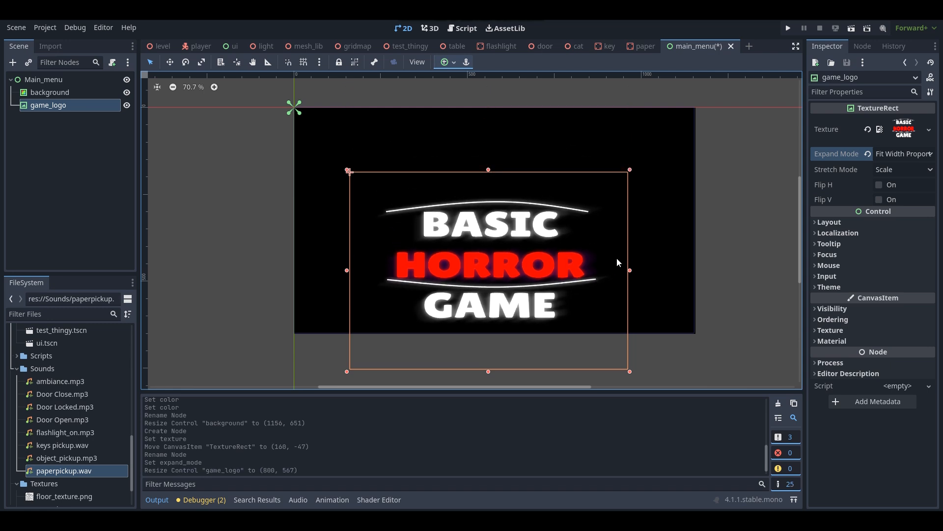
pyautogui.moveTo(631, 270); pyautogui.dragTo(535, 181)
pyautogui.moveTo(497, 90); pyautogui.dragTo(497, 104)
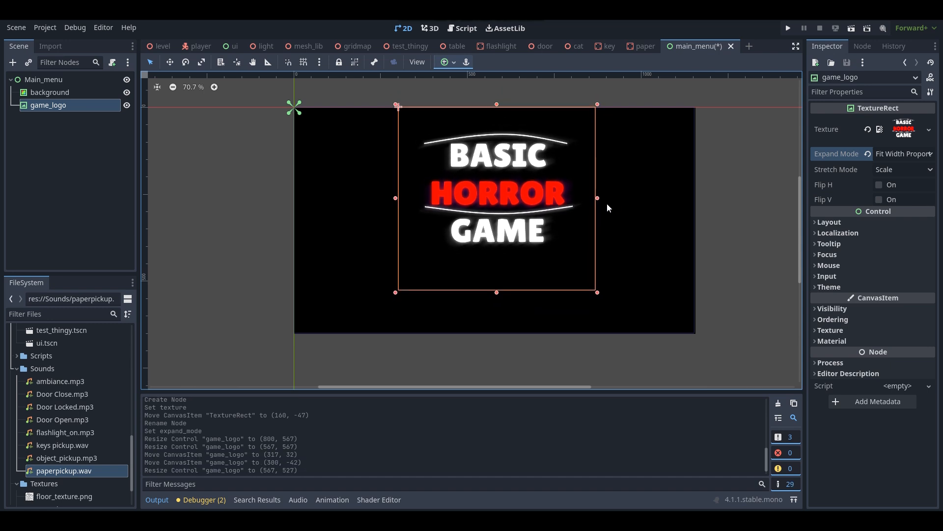
# Shrink game_logo further to about 448 × 448 px and position it at about (365, -22)
pyautogui.moveTo(596, 200); pyautogui.dragTo(583, 201)
pyautogui.moveTo(511, 202); pyautogui.dragTo(519, 193)
pyautogui.moveTo(498, 96); pyautogui.dragTo(498, 122)
pyautogui.moveTo(567, 203); pyautogui.dragTo(531, 172)
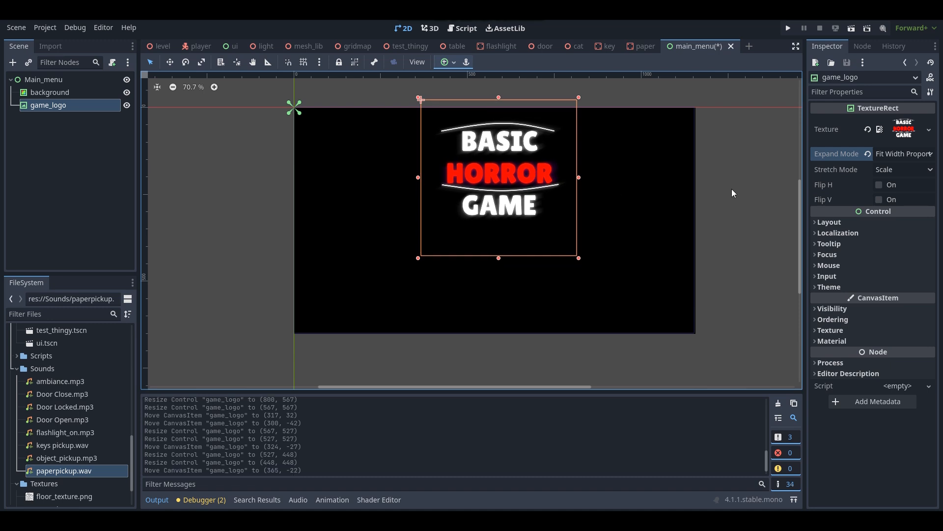
pyautogui.click(732, 188)
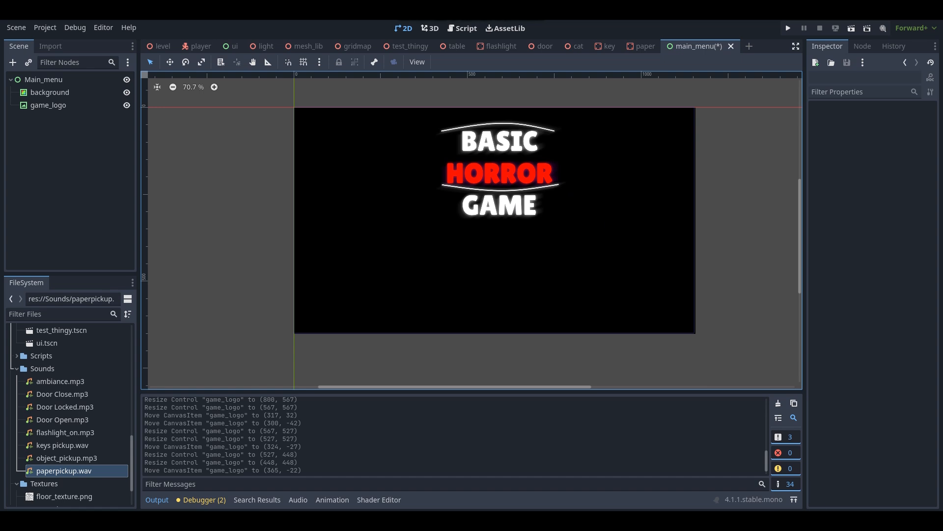
# Add a Button child node to Main_menu, sized about 202 × 76 px and placed below the logo at about (508, 363)
pyautogui.click(61, 81)
pyautogui.rightClick(64, 81)
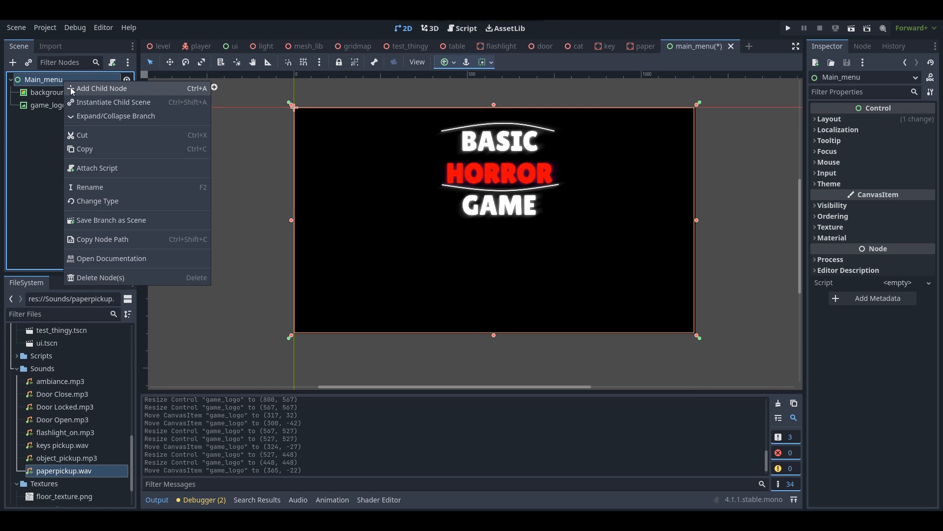
pyautogui.click(73, 87)
pyautogui.write('butt')
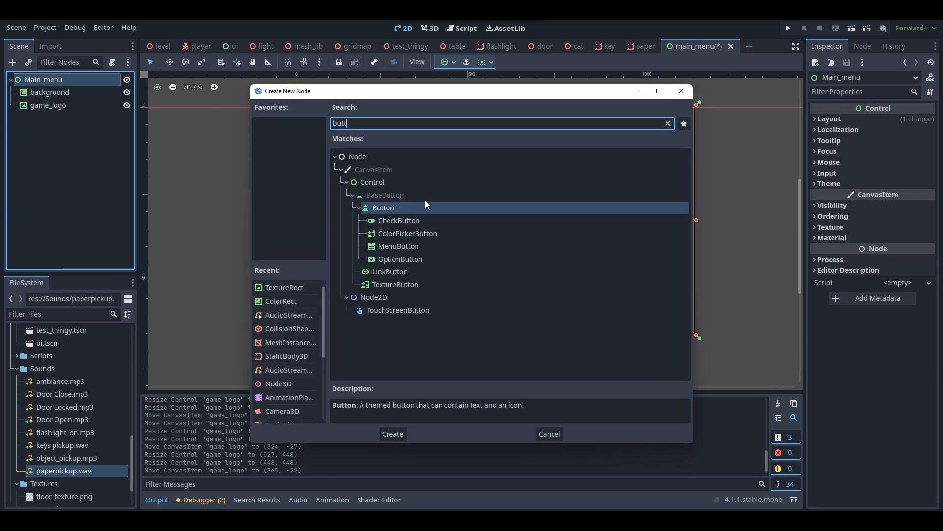
pyautogui.doubleClick(422, 207)
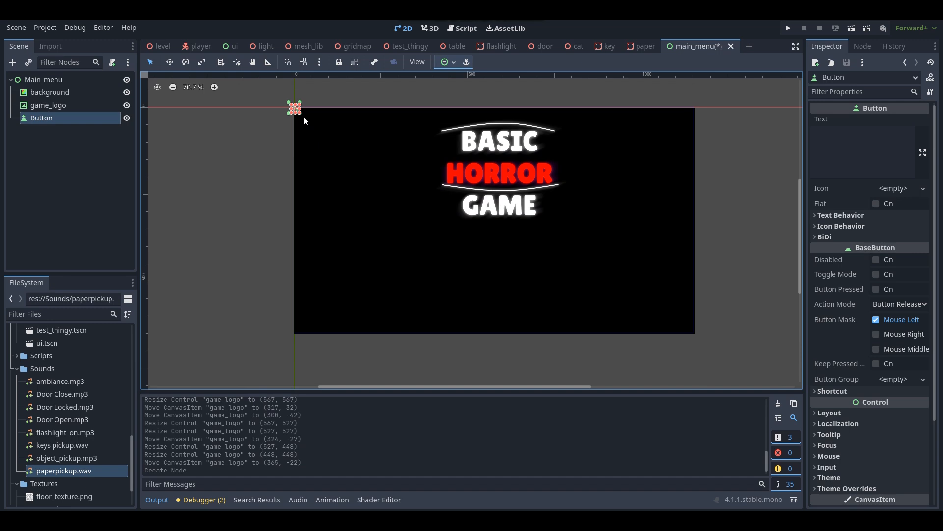
pyautogui.moveTo(297, 113); pyautogui.dragTo(522, 253)
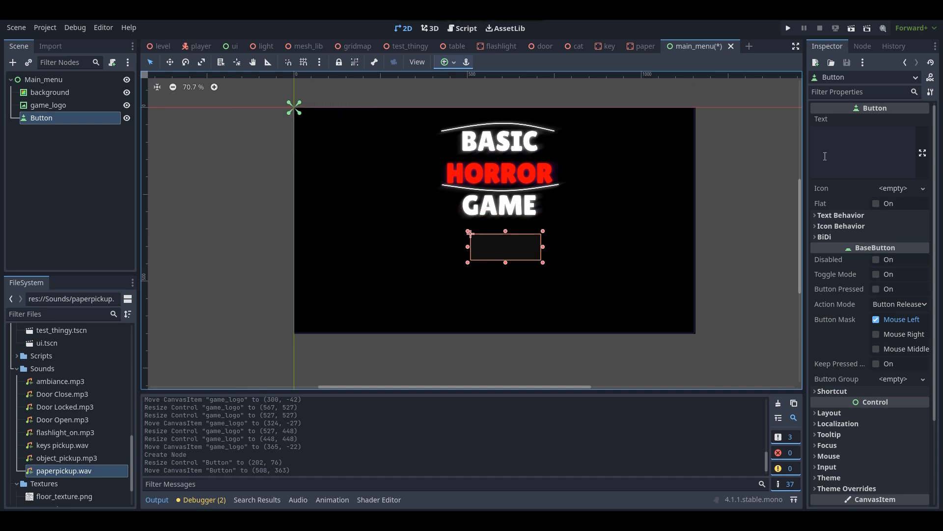
# Set the button's text to PLAY and override its font size to 40 px
pyautogui.click(832, 142)
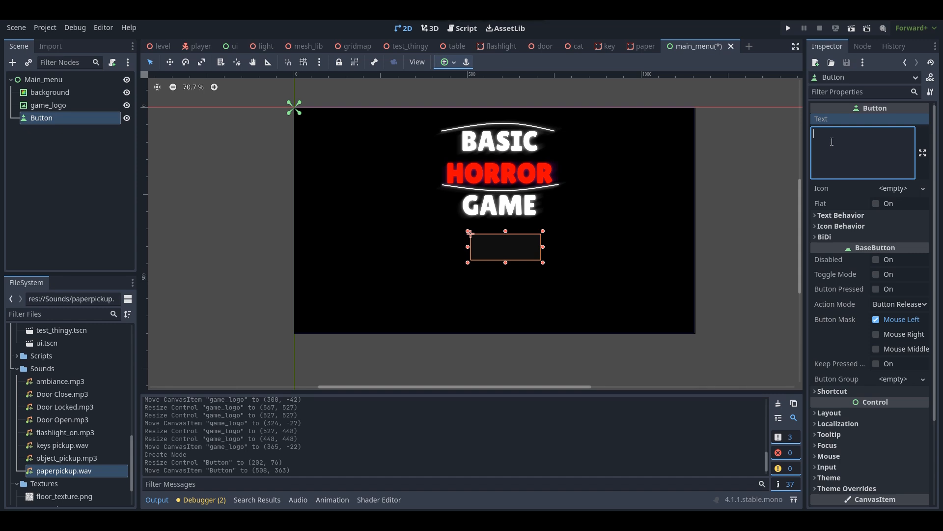
pyautogui.write('PLAY')
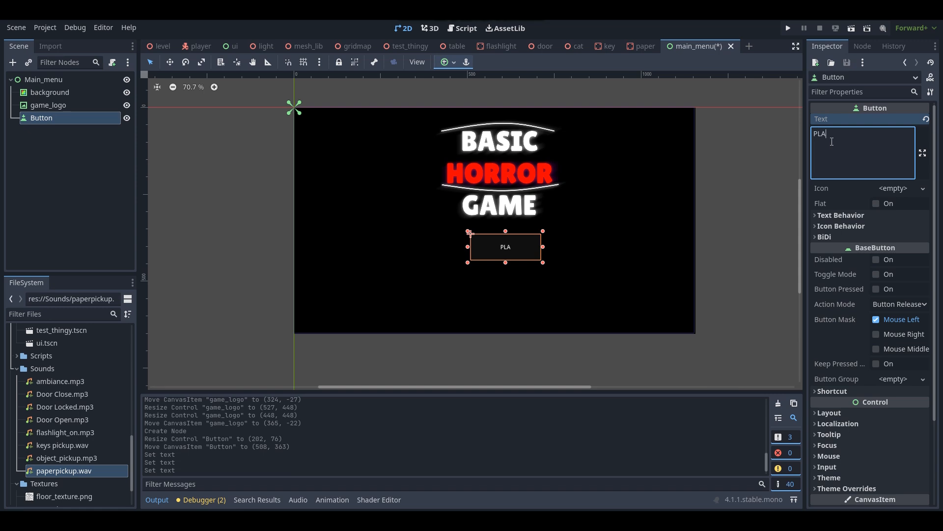
pyautogui.scroll(-3, 897, 356)
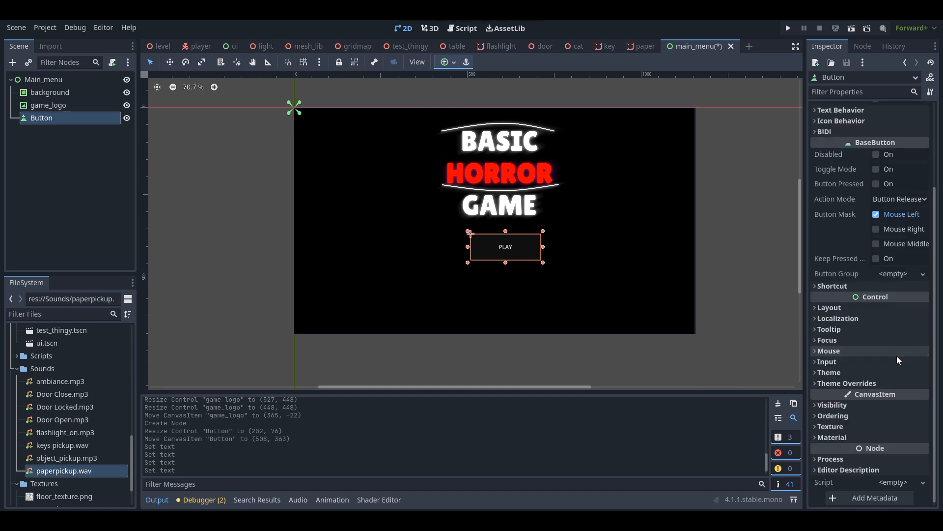
pyautogui.click(847, 384)
pyautogui.click(854, 431)
pyautogui.scroll(-2, 880, 416)
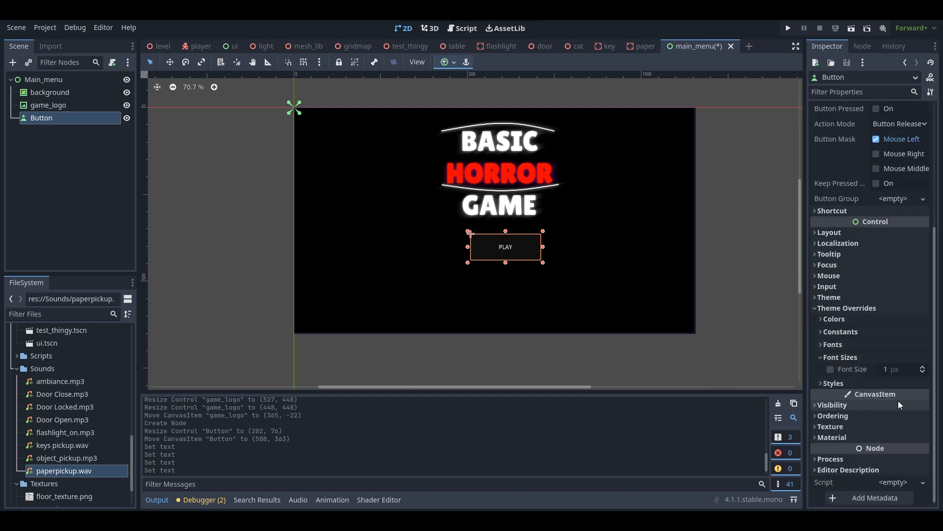
pyautogui.click(894, 367)
pyautogui.write('40')
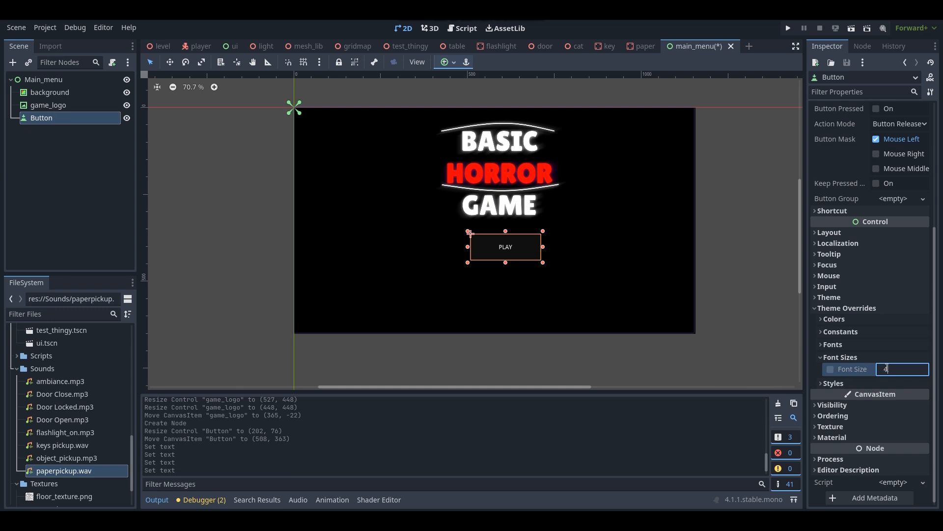
pyautogui.press('Return')
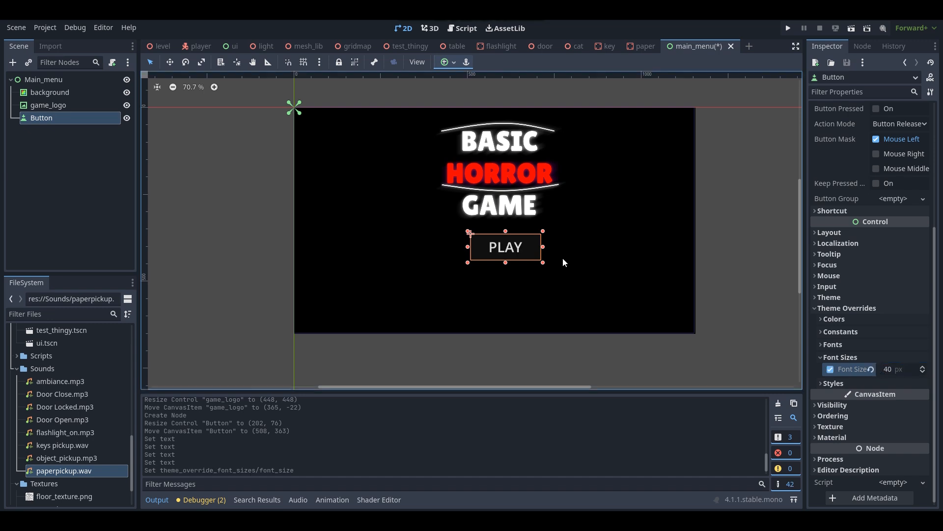
# Shrink the PLAY button to about 202 × 63 px and move it closer beneath the logo, at about (497, 346)
pyautogui.moveTo(506, 231); pyautogui.dragTo(511, 238)
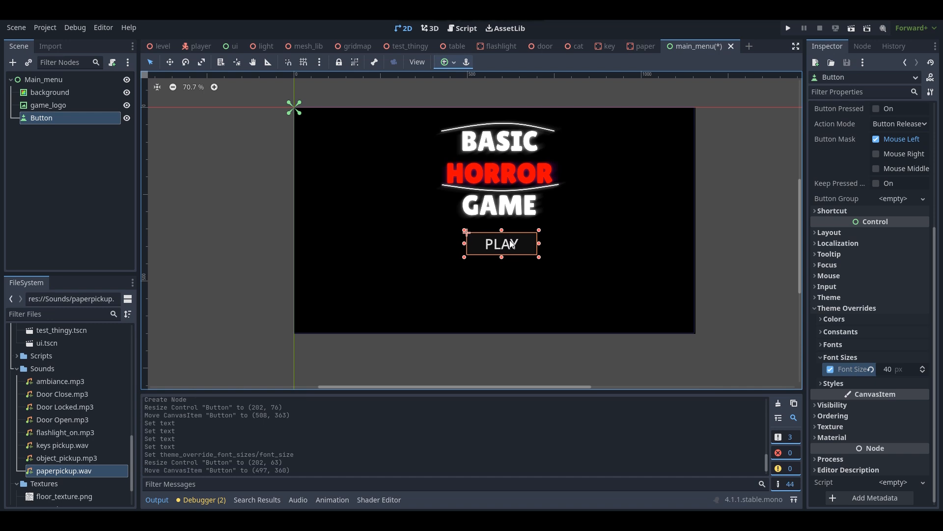
pyautogui.doubleClick(62, 118)
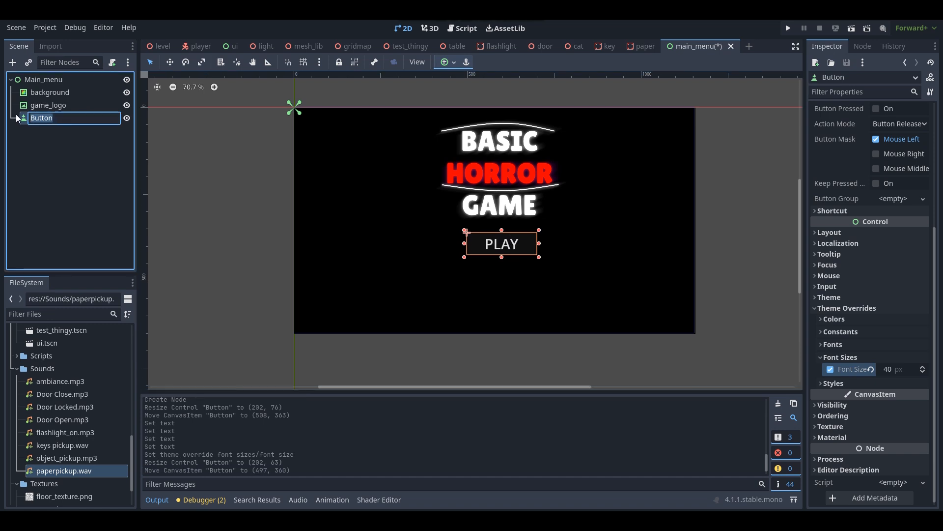
pyautogui.press('Return')
pyautogui.moveTo(527, 252); pyautogui.dragTo(527, 242)
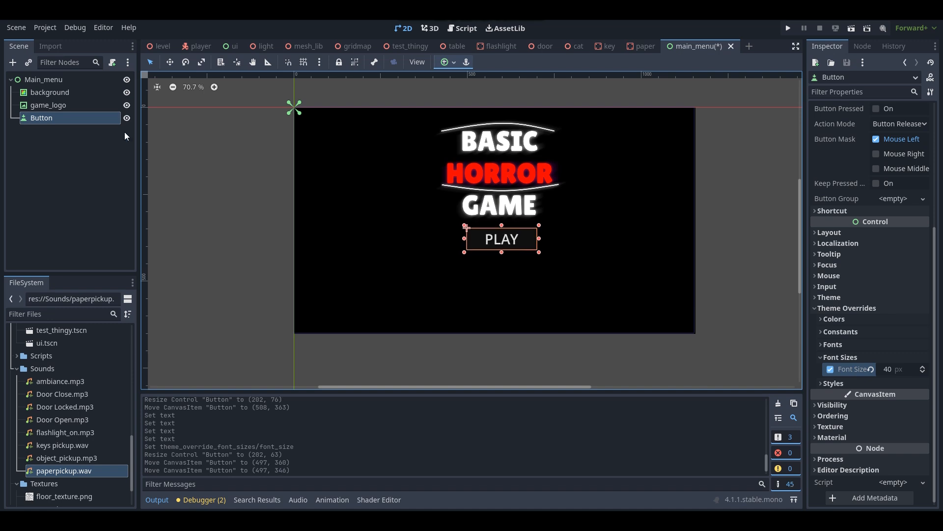
# Duplicate the PLAY button directly beneath the original at 202 × 63 px and set the copy's text to SETTINGS
pyautogui.click(81, 119)
pyautogui.hotkey('ctrl', 'd')
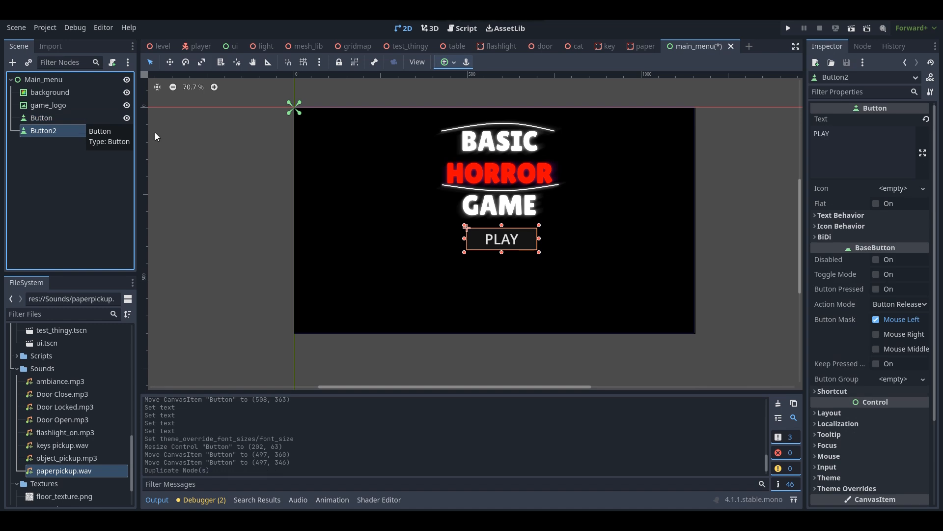
pyautogui.scroll(2, 568, 279)
pyautogui.moveTo(484, 241); pyautogui.dragTo(482, 278)
pyautogui.moveTo(488, 213); pyautogui.dragTo(488, 255)
pyautogui.click(845, 158)
pyautogui.hotkey('ctrl', 'a')
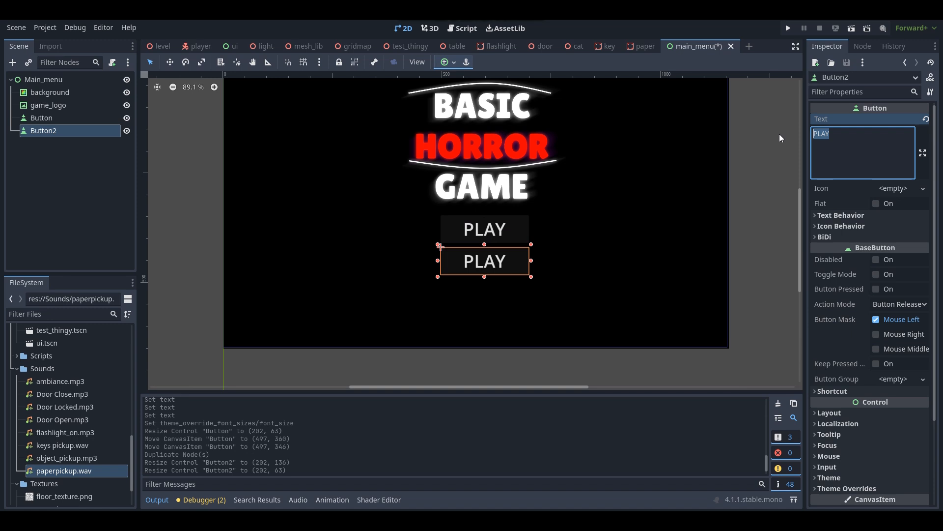
pyautogui.write('SETTIN')
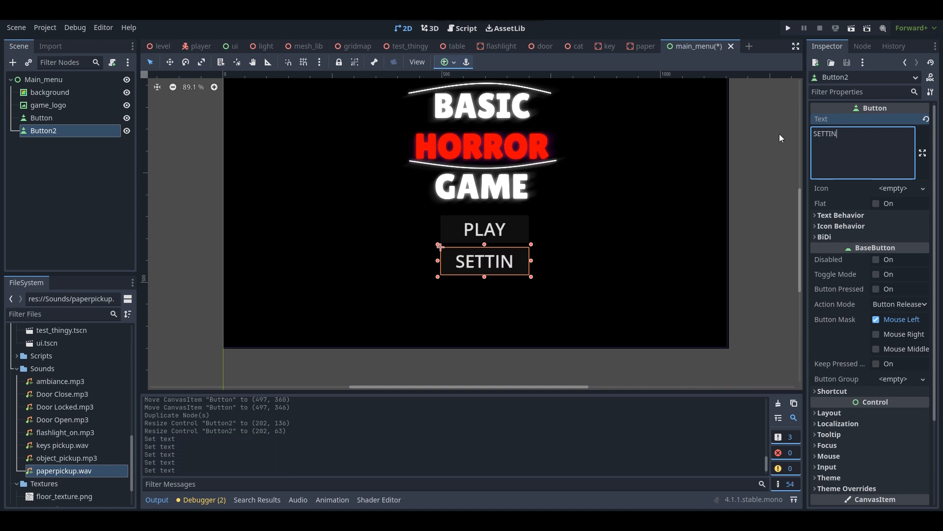
pyautogui.write('GS')
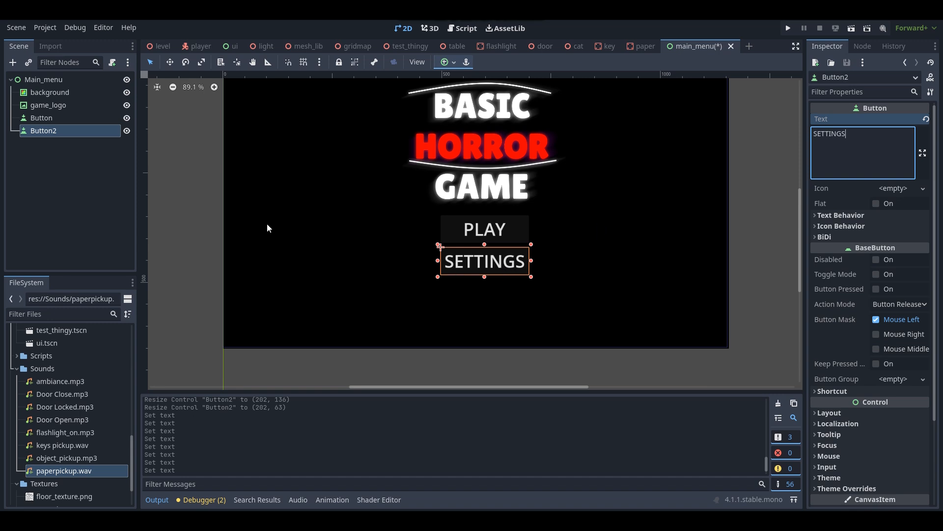
# Duplicate the SETTINGS button directly beneath itself at 202 × 63 px and set the copy's text to CREDITS
pyautogui.click(52, 132)
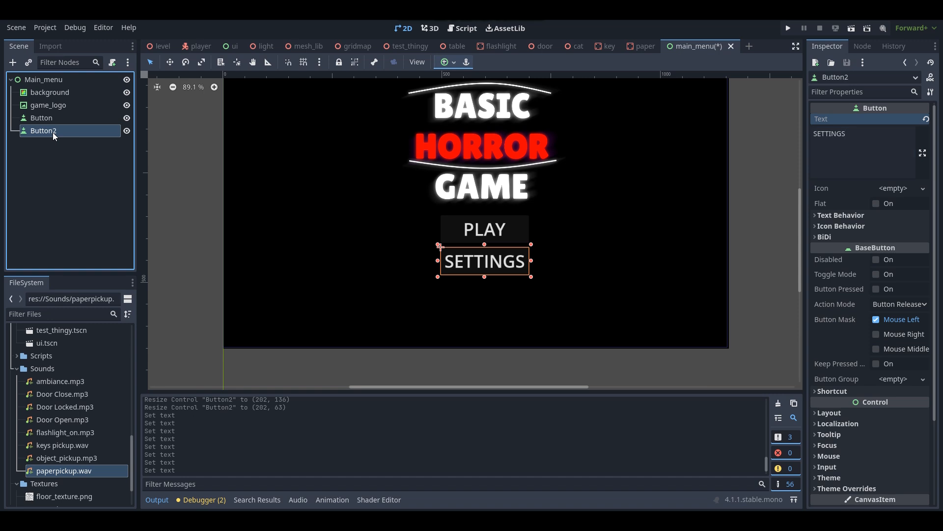
pyautogui.hotkey('ctrl', 'd')
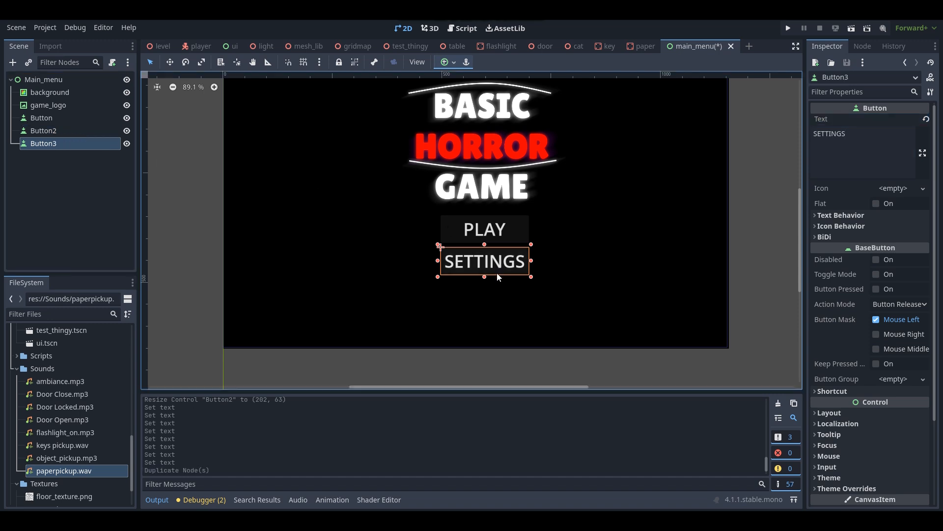
pyautogui.moveTo(485, 278); pyautogui.dragTo(488, 292)
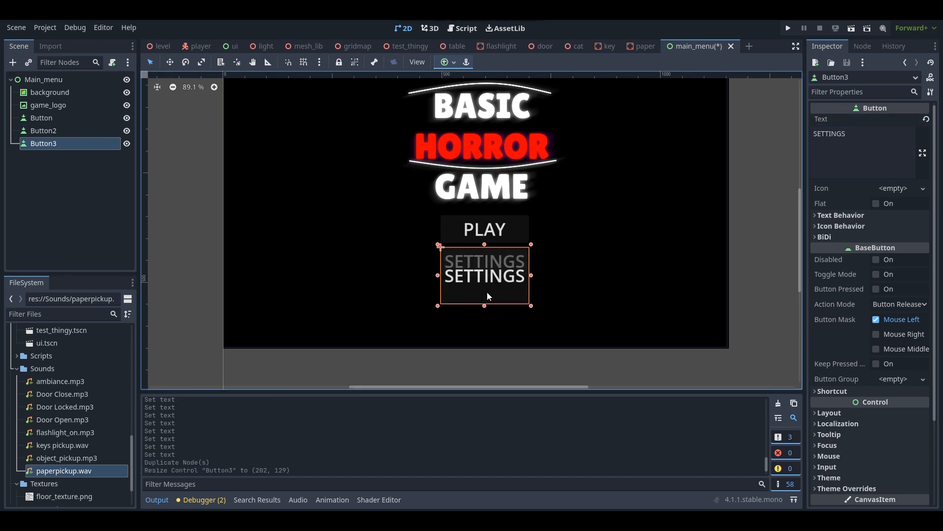
pyautogui.moveTo(488, 246); pyautogui.dragTo(486, 308)
pyautogui.moveTo(485, 273); pyautogui.dragTo(484, 277)
pyautogui.doubleClick(831, 133)
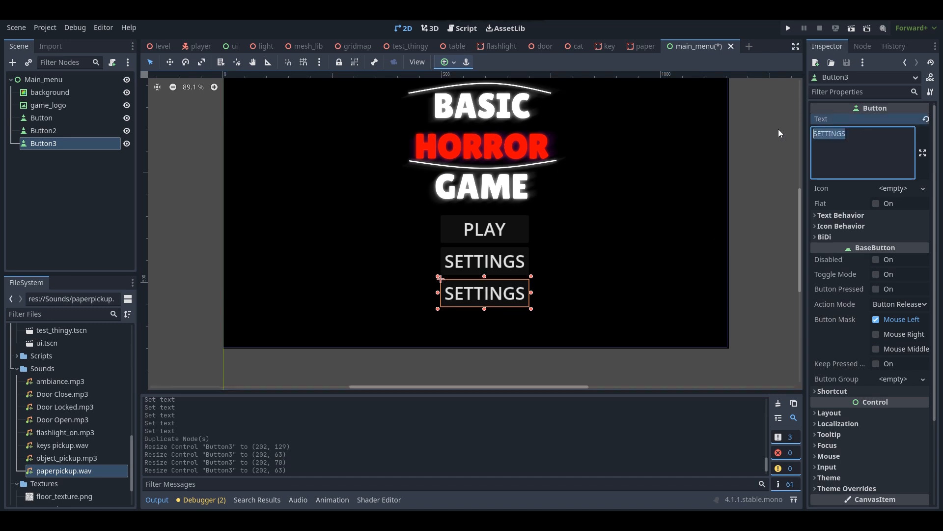
pyautogui.write('CREDITS')
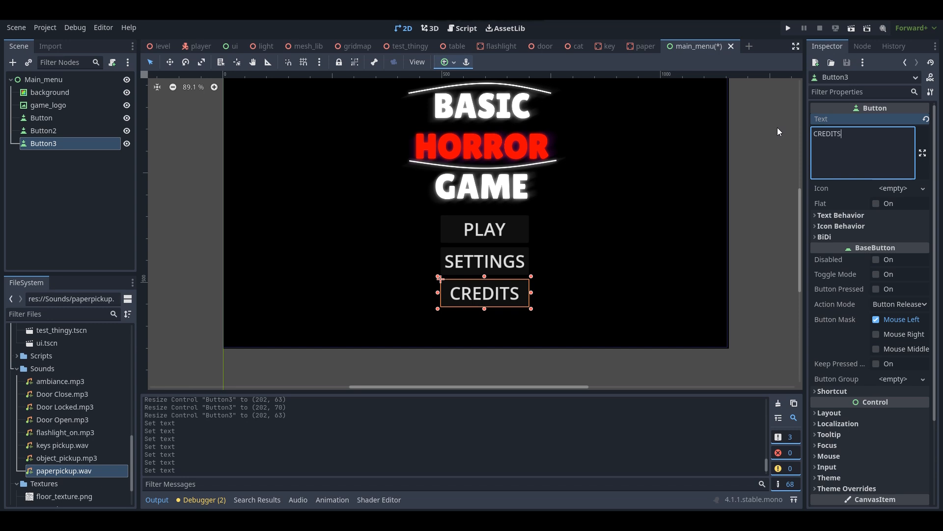
# Duplicate the CREDITS button directly beneath itself at 202 × 63 px and set the copy's text to QUIT
pyautogui.moveTo(544, 252)
pyautogui.mouseDown(button='middle')
pyautogui.moveTo(555, 223)
pyautogui.moveTo(551, 251)
pyautogui.mouseUp(button='middle')
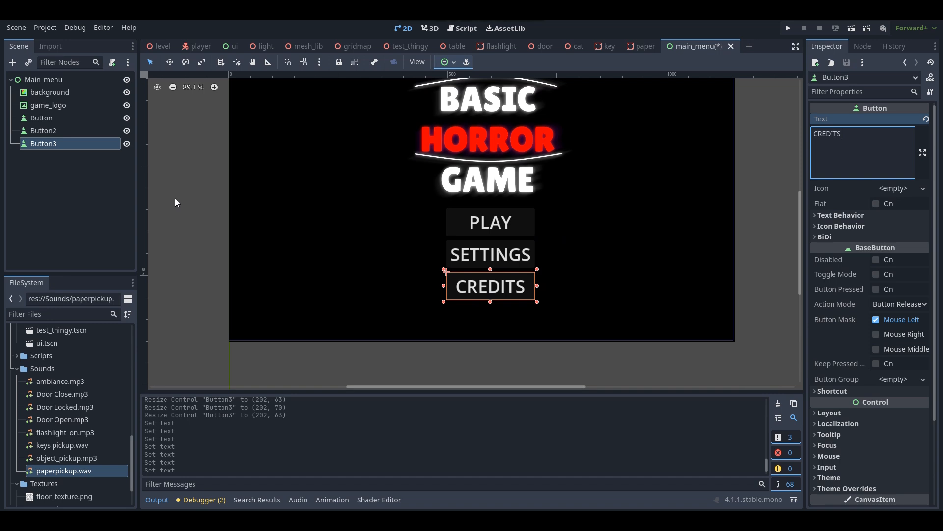
pyautogui.click(71, 143)
pyautogui.hotkey('ctrl', 'd')
pyautogui.moveTo(491, 301); pyautogui.dragTo(490, 328)
pyautogui.moveTo(491, 271); pyautogui.dragTo(490, 297)
pyautogui.moveTo(490, 328); pyautogui.dragTo(491, 334)
pyautogui.moveTo(490, 301)
pyautogui.mouseDown()
pyautogui.moveTo(489, 311)
pyautogui.moveTo(490, 301)
pyautogui.mouseUp()
pyautogui.doubleClick(827, 134)
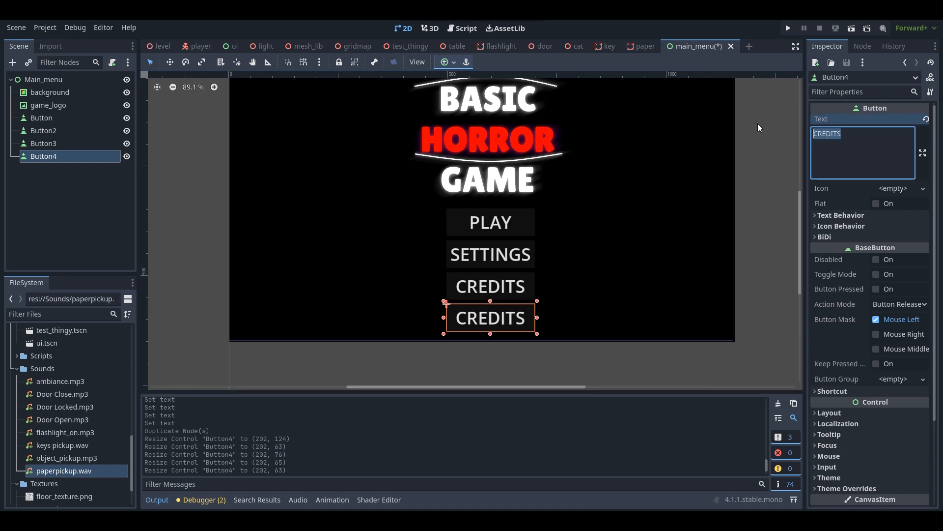
pyautogui.write('QUIT')
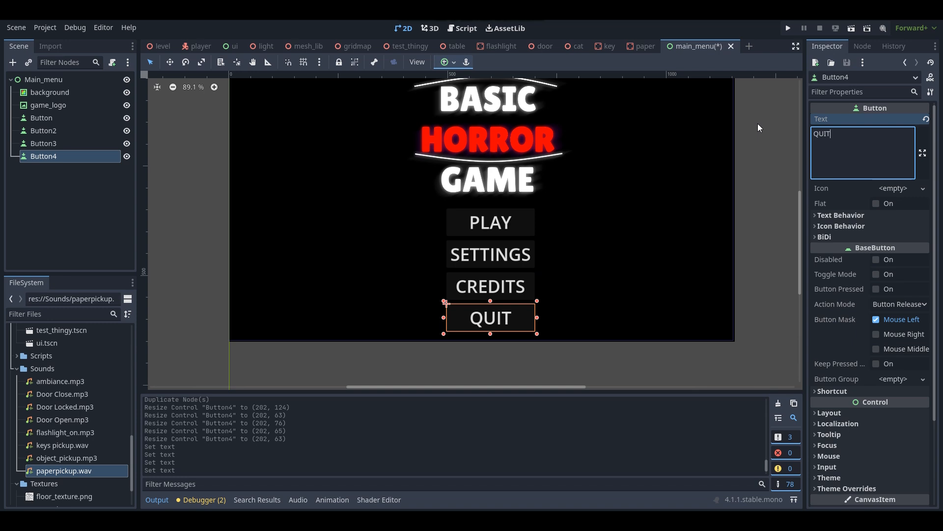
# Shrink game_logo to about 401 × 401 px and move it up to about (388, -32)
pyautogui.scroll(-2, 571, 180)
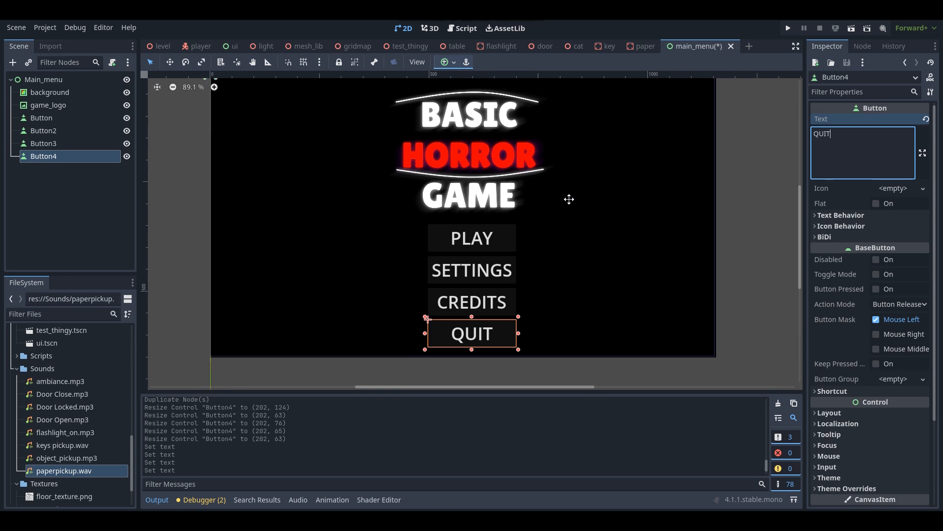
pyautogui.click(686, 233)
pyautogui.moveTo(610, 226); pyautogui.dragTo(623, 195, button='middle')
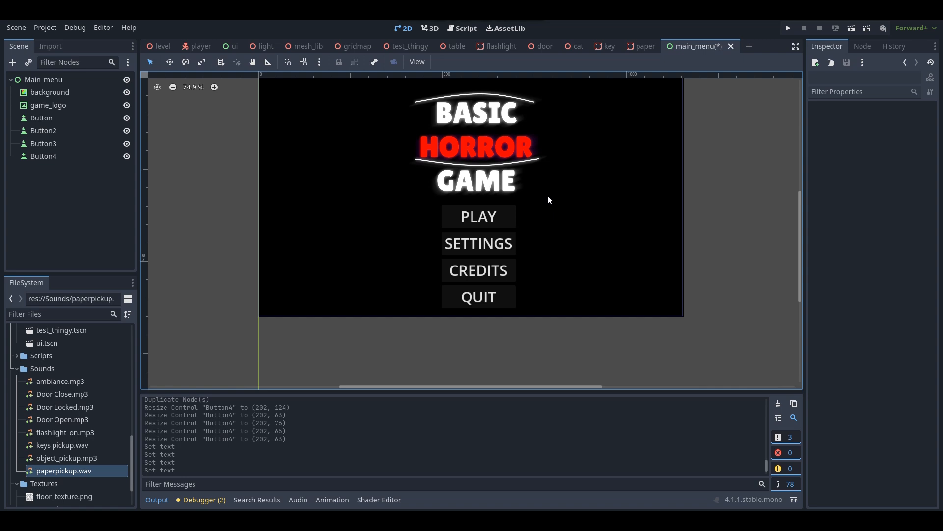
pyautogui.moveTo(549, 197); pyautogui.dragTo(548, 231, button='middle')
pyautogui.click(511, 191)
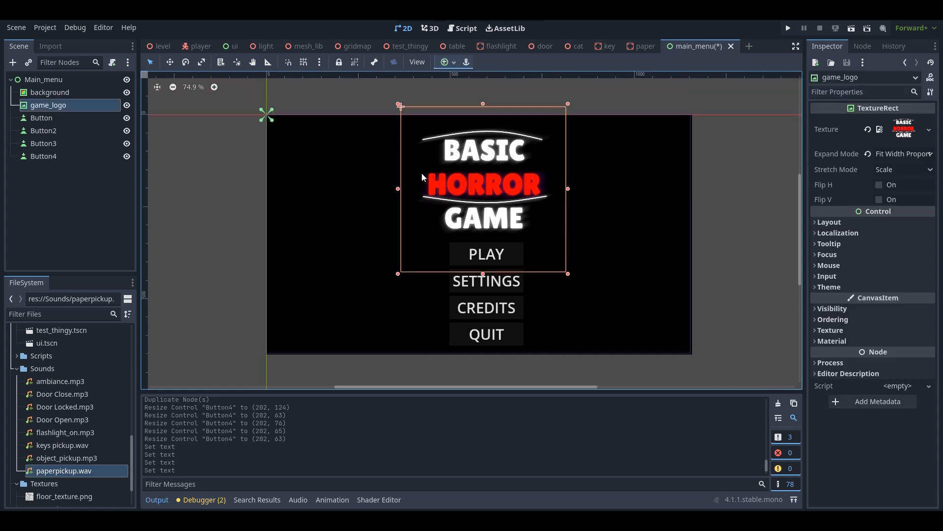
pyautogui.moveTo(483, 104); pyautogui.dragTo(483, 121)
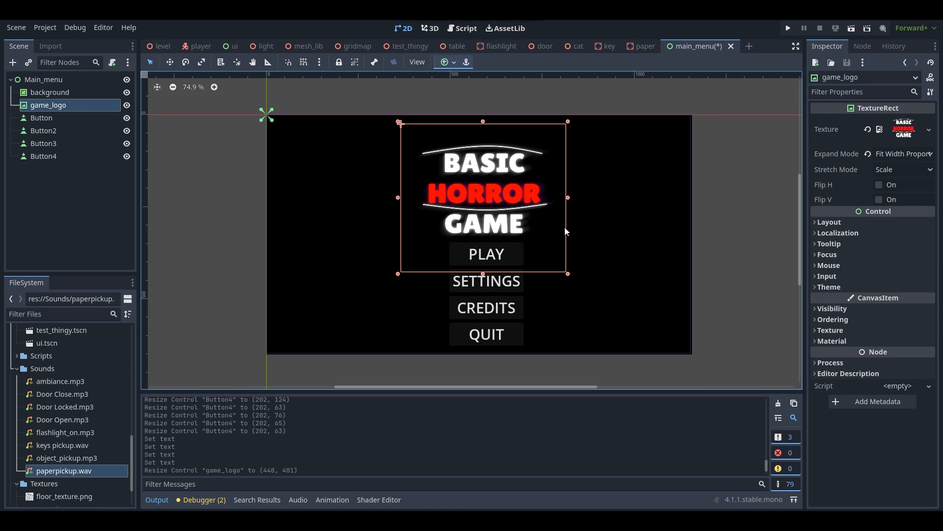
pyautogui.moveTo(569, 198); pyautogui.dragTo(519, 179)
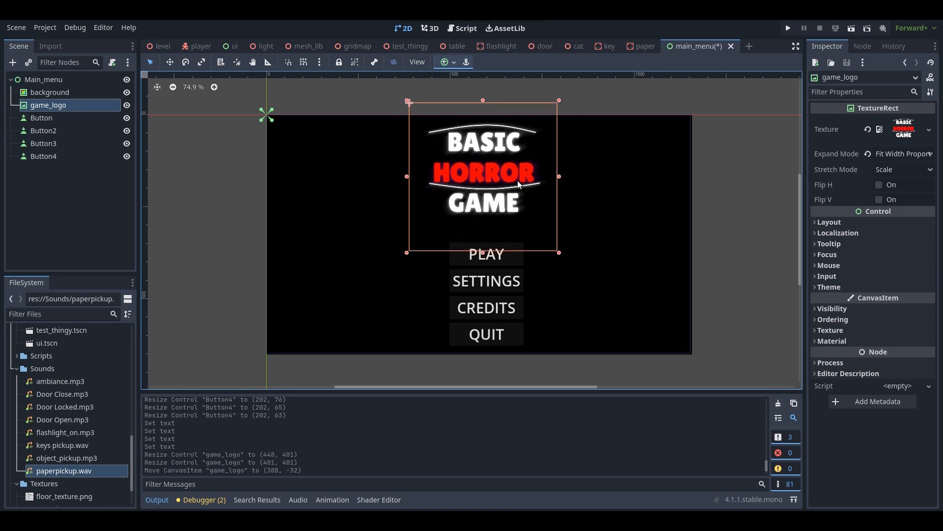
# Move all four menu buttons up together so they sit just below and centred on the game logo
pyautogui.click(475, 262)
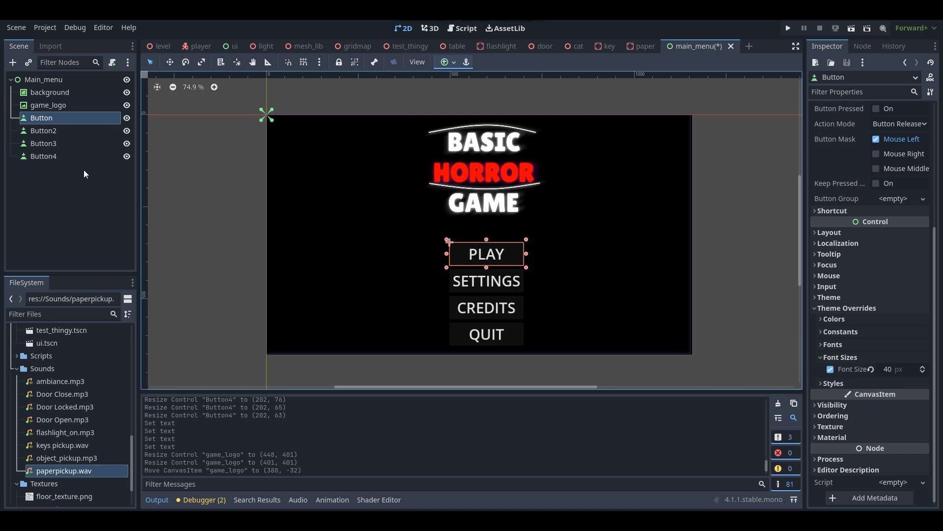
pyautogui.keyDown('shift'); pyautogui.click(82, 156); pyautogui.keyUp('shift')
pyautogui.moveTo(485, 280); pyautogui.dragTo(485, 260)
pyautogui.click(712, 266)
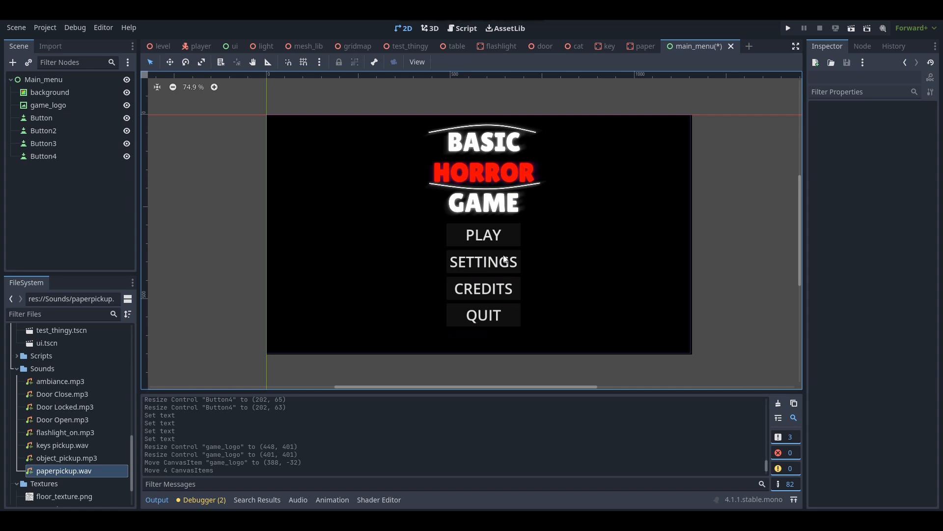
# Add a TextureRect child node to Main_menu and assign icon.svg as its texture
pyautogui.scroll(1, 566, 254)
pyautogui.moveTo(565, 255)
pyautogui.mouseDown(button='middle')
pyautogui.moveTo(600, 246)
pyautogui.moveTo(495, 226)
pyautogui.moveTo(571, 282)
pyautogui.moveTo(482, 266)
pyautogui.moveTo(568, 252)
pyautogui.moveTo(556, 249)
pyautogui.moveTo(552, 265)
pyautogui.mouseUp(button='middle')
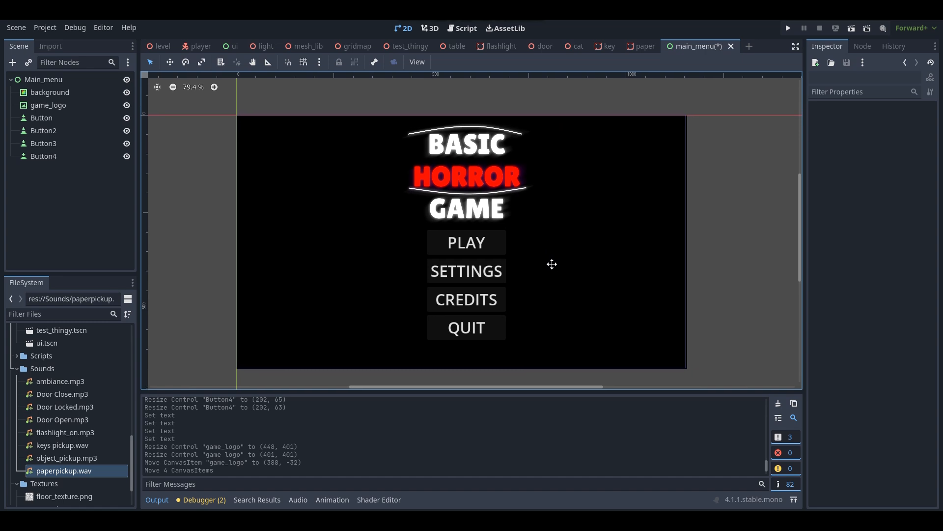
pyautogui.rightClick(55, 81)
pyautogui.click(75, 86)
pyautogui.write('text')
pyautogui.click(397, 211)
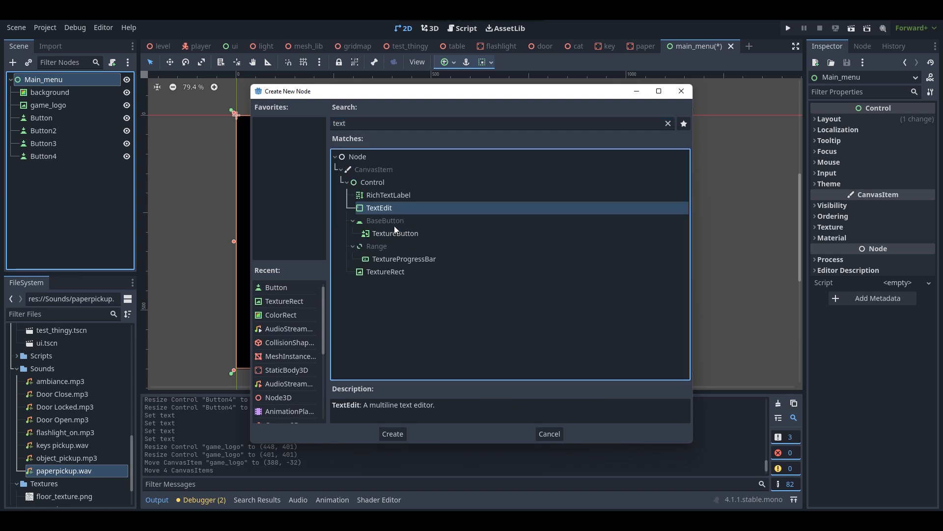
pyautogui.doubleClick(386, 272)
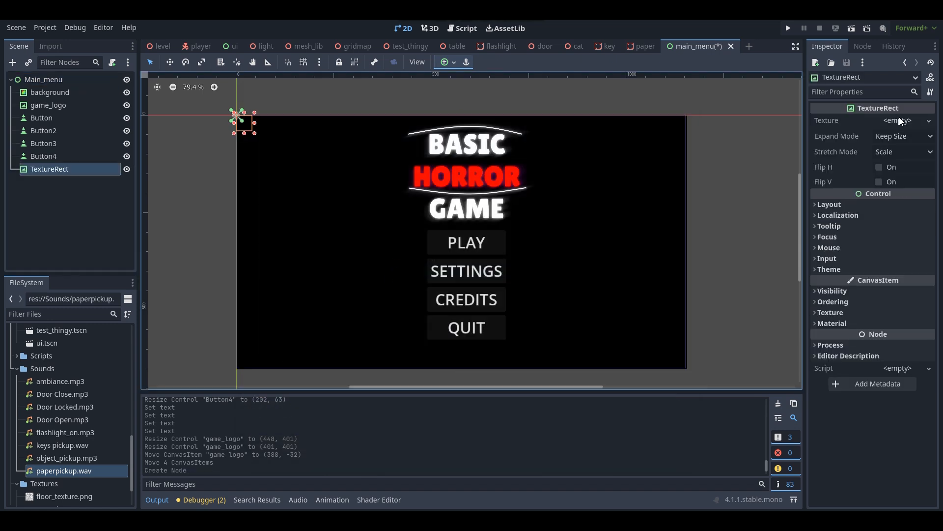
pyautogui.click(899, 120)
pyautogui.click(833, 347)
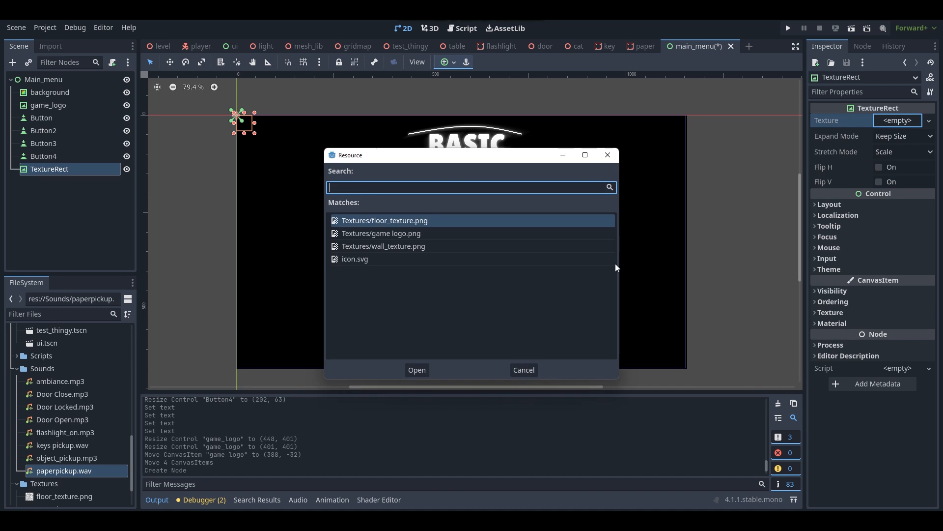
pyautogui.doubleClick(376, 261)
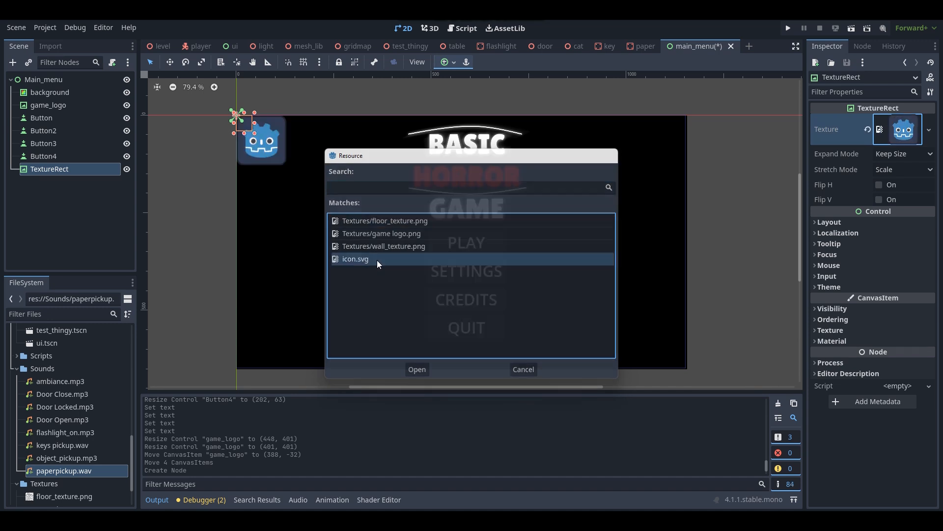
# Set the TextureRect's expand mode to Fit Width Proportional and shrink it to about 51 × 51 px in the canvas's lower-left corner, at about (18, 581)
pyautogui.moveTo(263, 158); pyautogui.dragTo(276, 313)
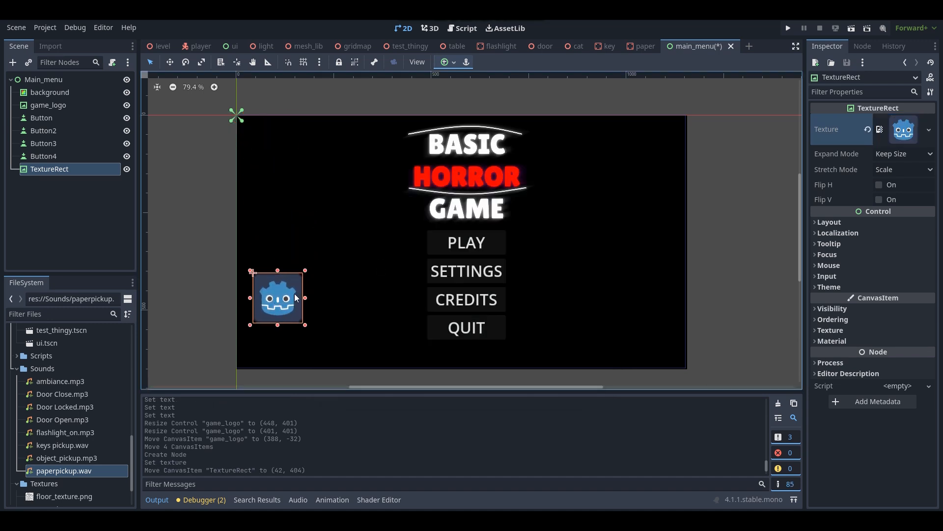
pyautogui.click(892, 160)
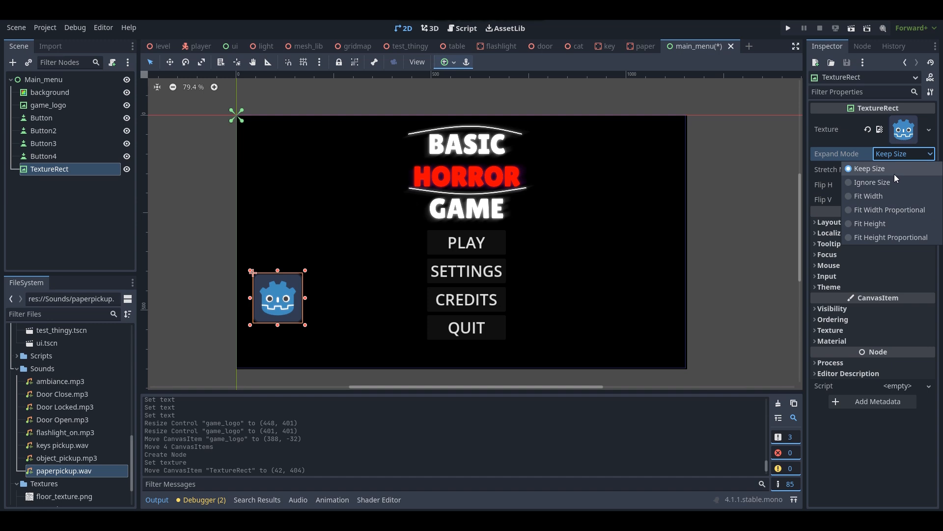
pyautogui.click(895, 182)
pyautogui.click(903, 156)
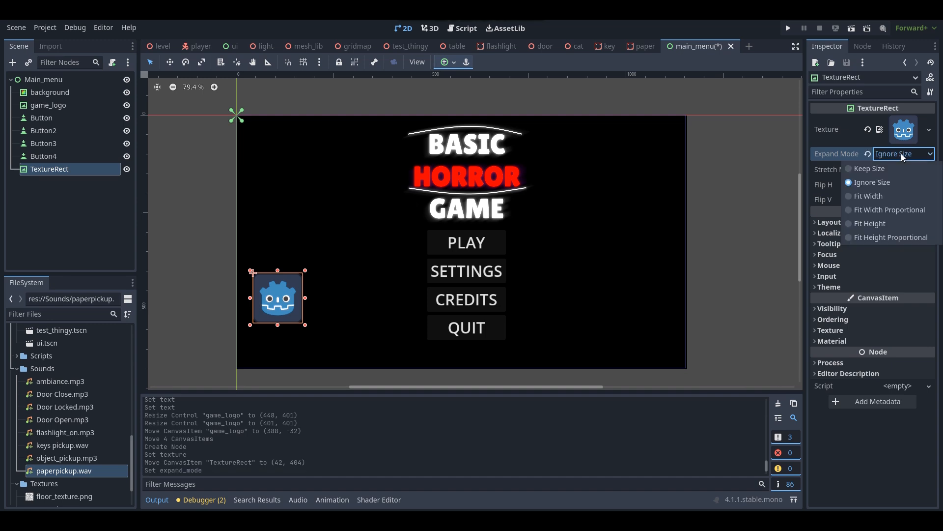
pyautogui.click(890, 210)
pyautogui.moveTo(277, 271); pyautogui.dragTo(255, 351)
# Rename the TextureRect node to dev_logo and reorder it directly below game_logo in the scene tree
pyautogui.click(61, 169)
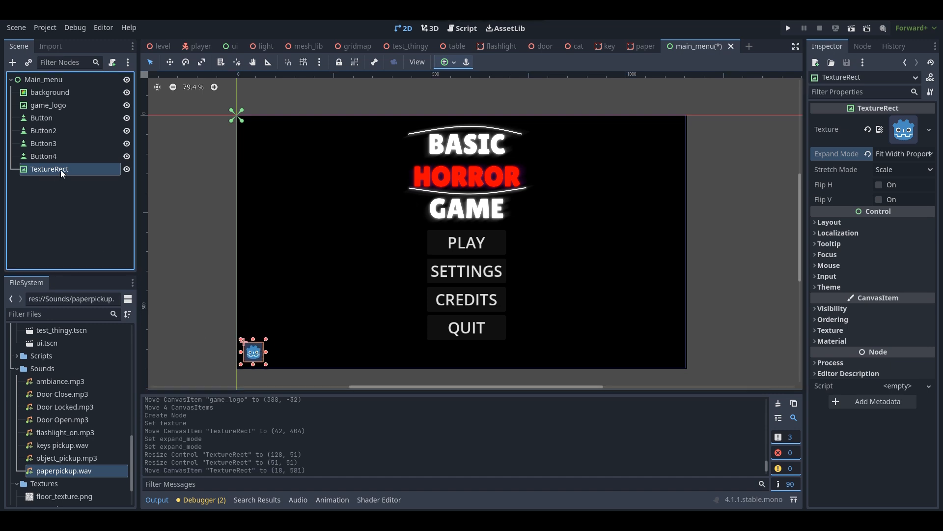
pyautogui.write('dev_logo')
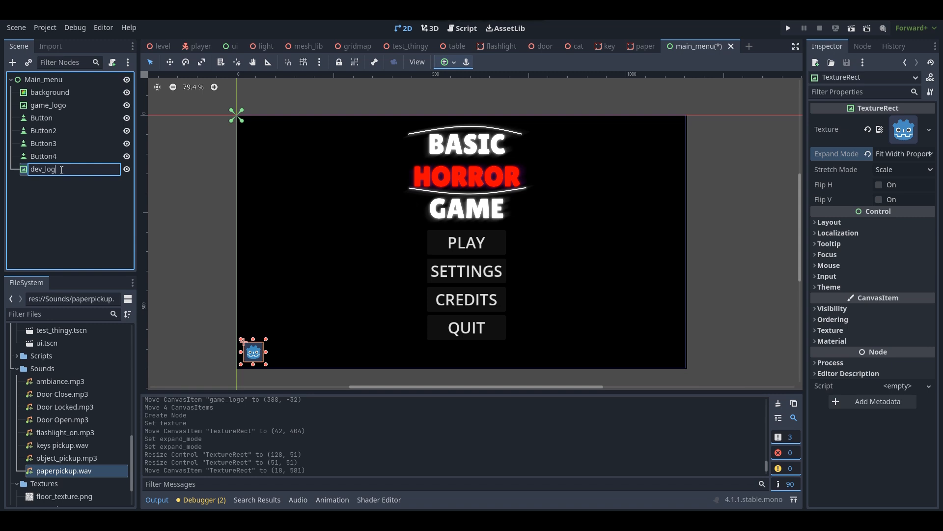
pyautogui.press('Return')
pyautogui.moveTo(57, 170); pyautogui.dragTo(54, 112)
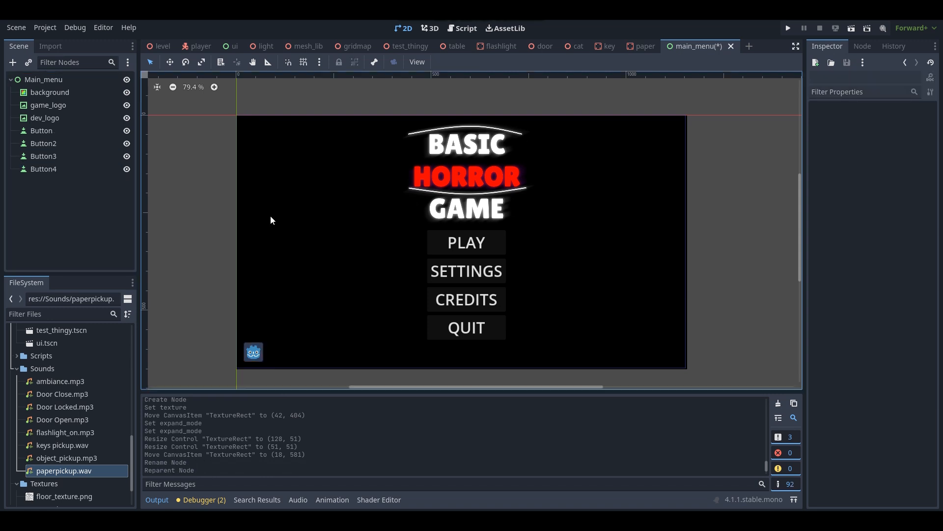
pyautogui.click(69, 129)
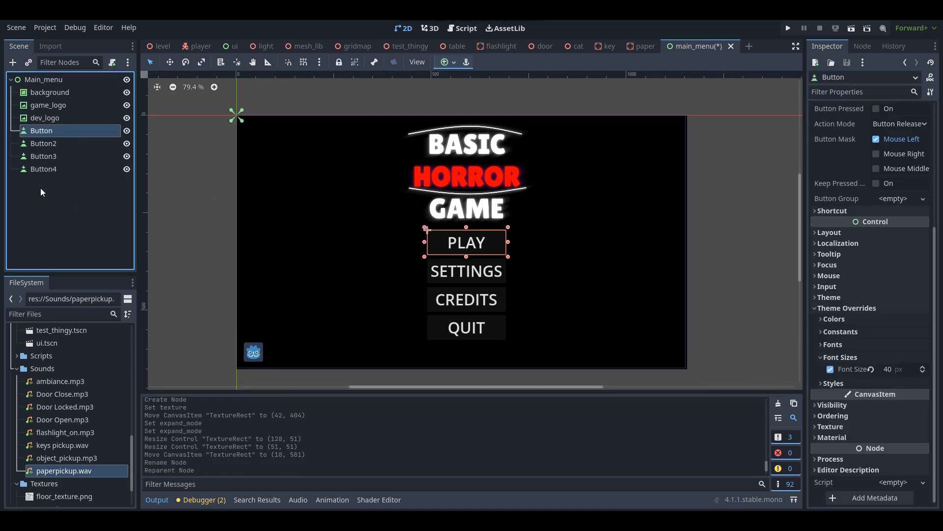
pyautogui.click(58, 169)
pyautogui.click(54, 134)
pyautogui.click(52, 116)
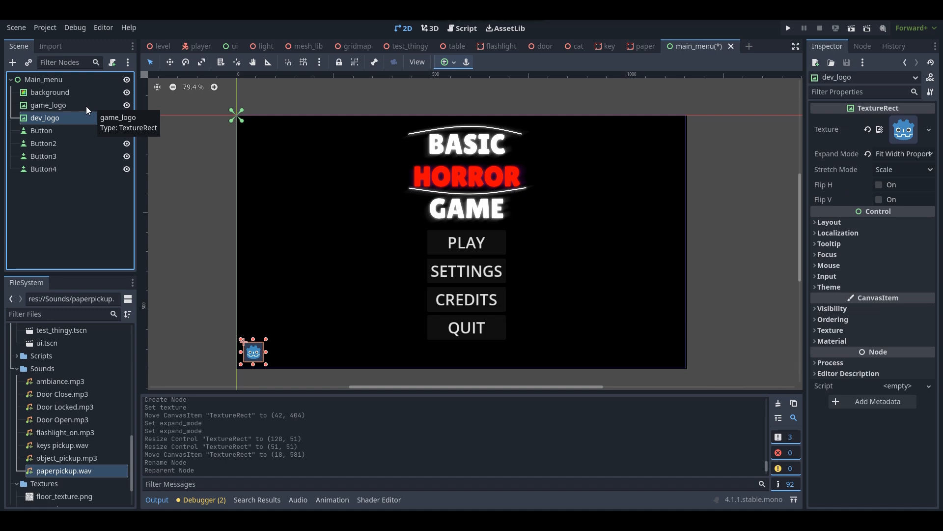
pyautogui.click(48, 133)
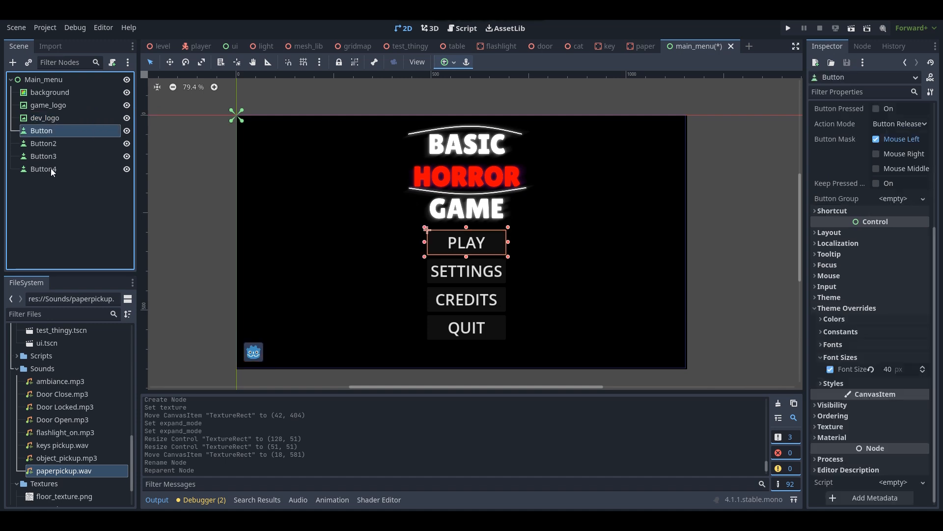
pyautogui.keyDown('shift'); pyautogui.click(51, 168); pyautogui.keyUp('shift')
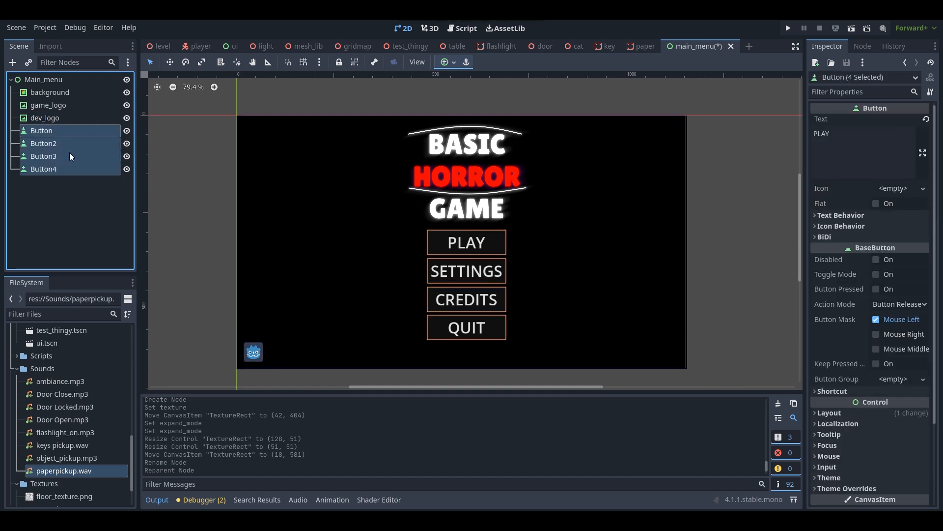
pyautogui.click(59, 132)
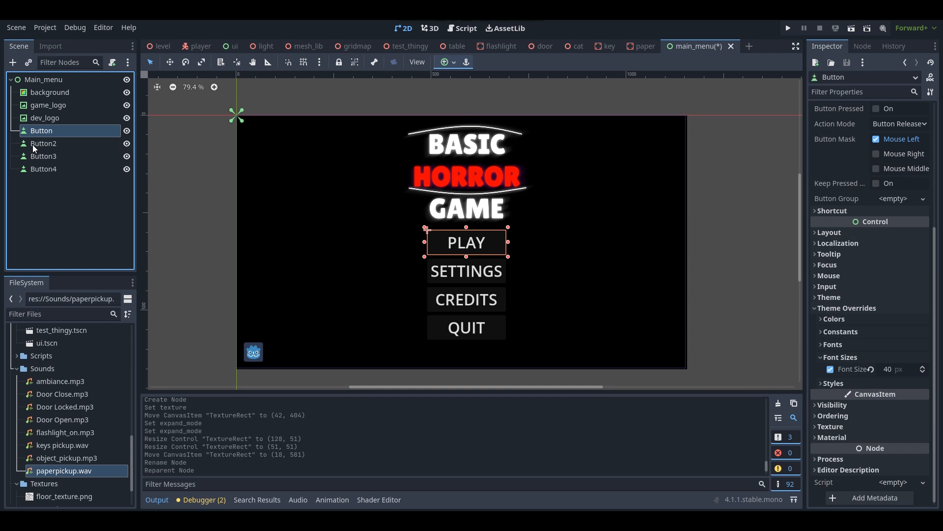
pyautogui.click(32, 144)
pyautogui.click(33, 131)
pyautogui.click(55, 92)
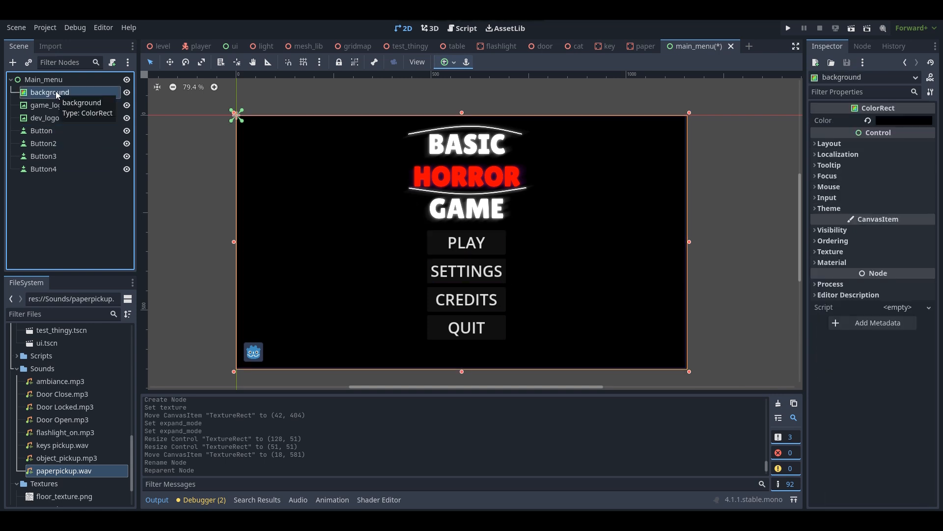
# Add a RichTextLabel child node to Main_menu
pyautogui.click(62, 78)
pyautogui.rightClick(63, 77)
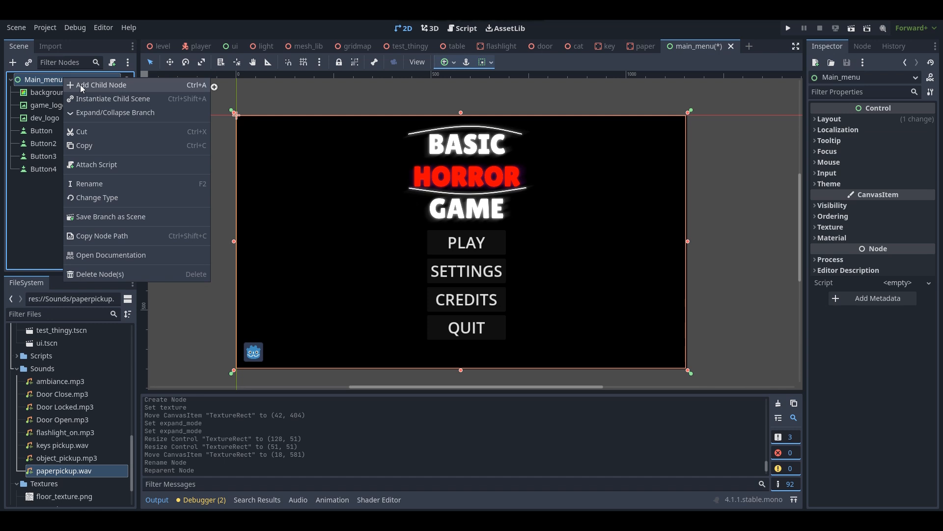
pyautogui.click(81, 85)
pyautogui.write('rich')
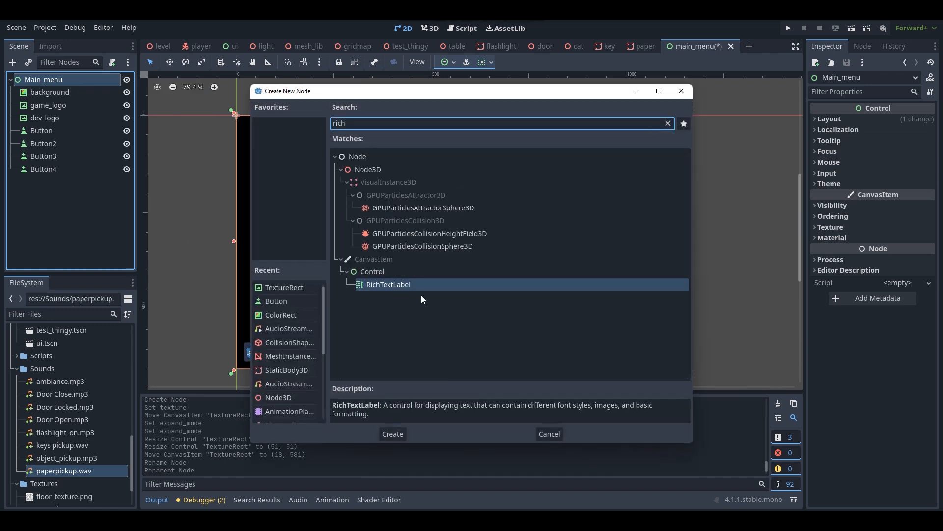
pyautogui.click(414, 284)
pyautogui.doubleClick(414, 284)
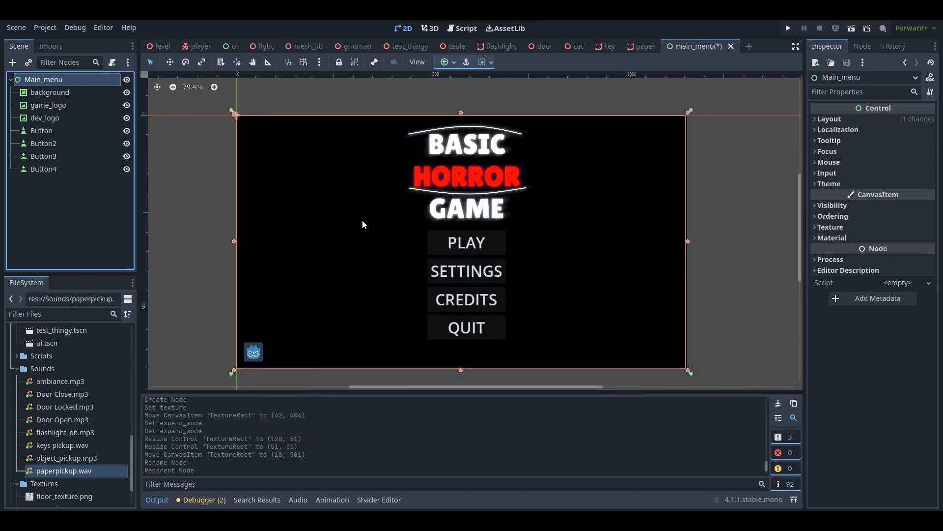
# Set the RichTextLabel's text to "Made by Omogonix" and place it, about 219 × 65 px, at about (978, 607) in the canvas's lower-right corner
pyautogui.click(831, 167)
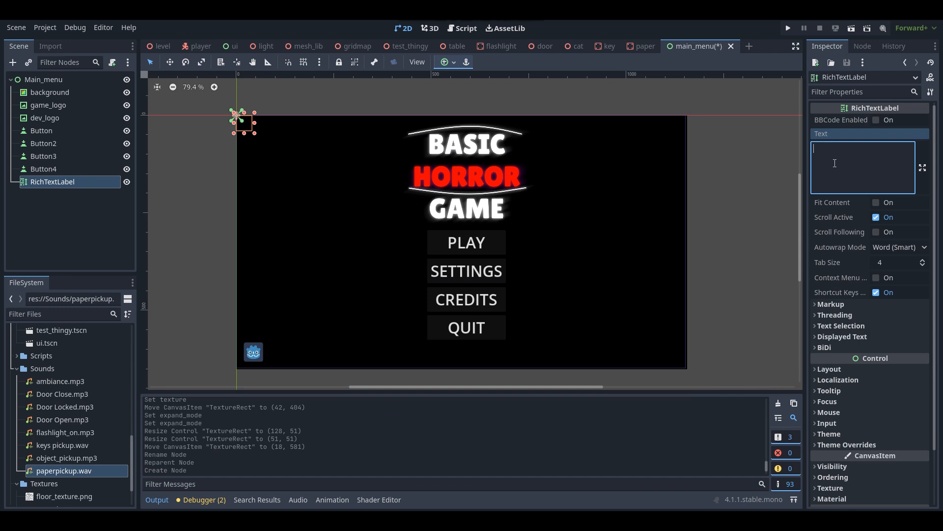
pyautogui.write('Ma')
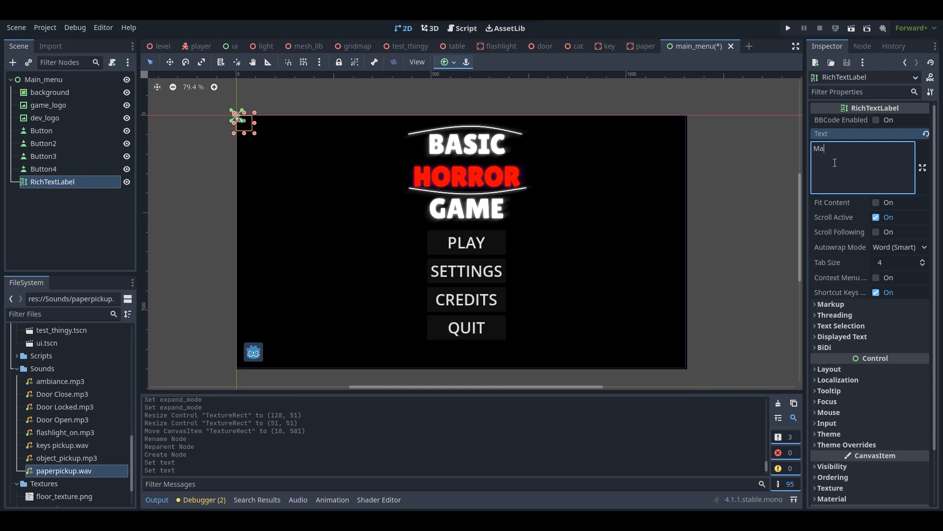
pyautogui.write('de by Omogonix')
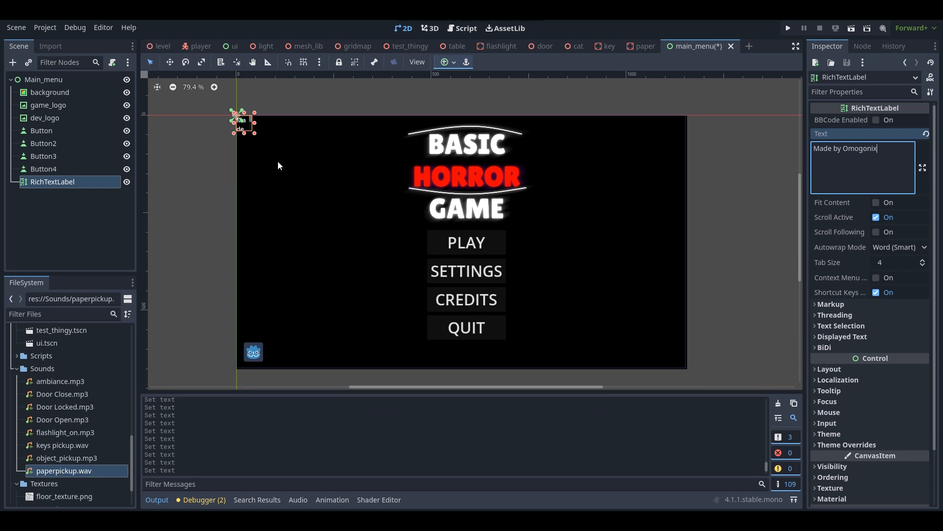
pyautogui.moveTo(253, 134); pyautogui.dragTo(680, 360)
pyautogui.click(734, 331)
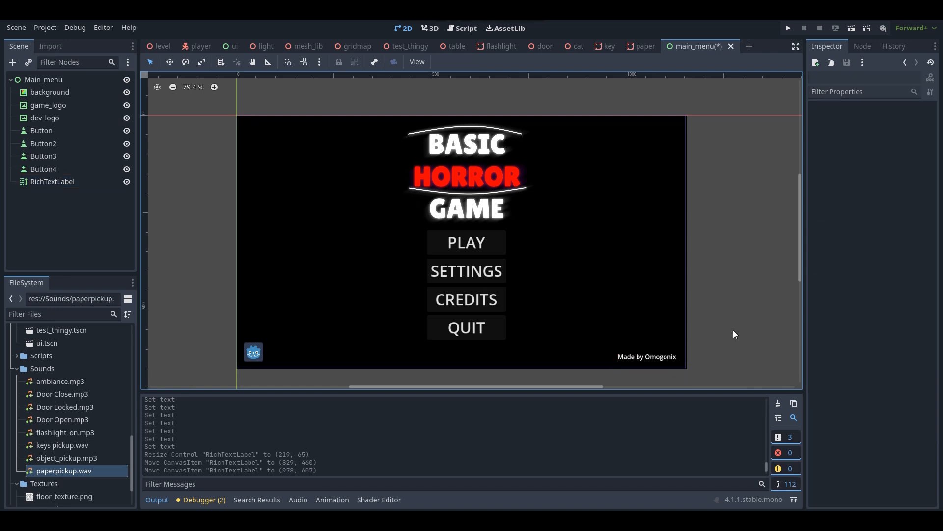
# Duplicate the "Made by Omogonix" label and move the copy to the canvas's upper-right area, at about (983, 20)
pyautogui.click(645, 362)
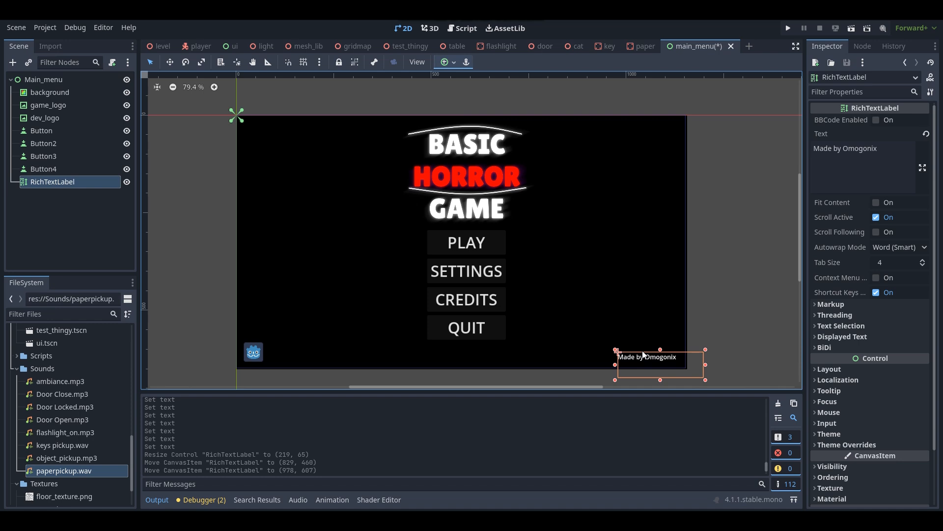
pyautogui.hotkey('ctrl', 'd')
pyautogui.moveTo(640, 358); pyautogui.dragTo(641, 129)
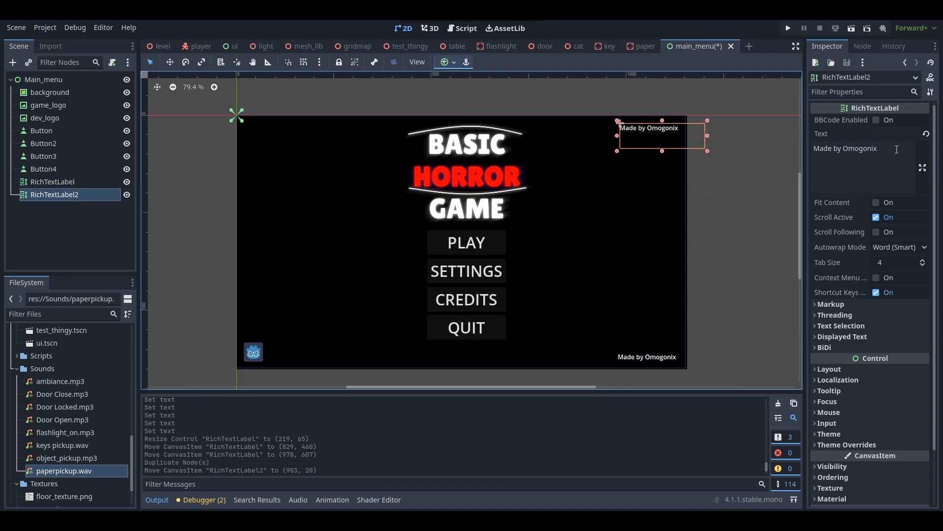
# Set the duplicated label's text to V1.0 and shrink it to about 97 × 71 px so it sits in the canvas's upper-right corner
pyautogui.click(855, 149)
pyautogui.hotkey('ctrl', 'a')
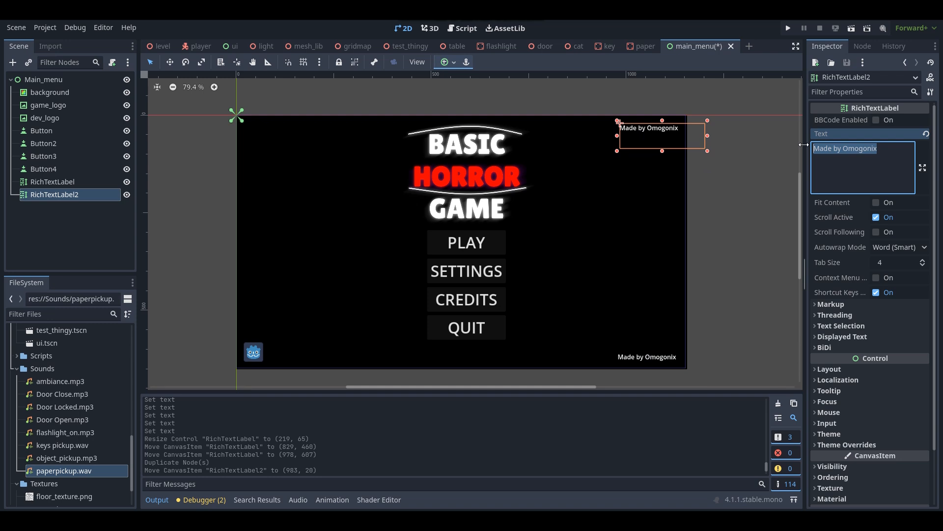
pyautogui.write('V1.0')
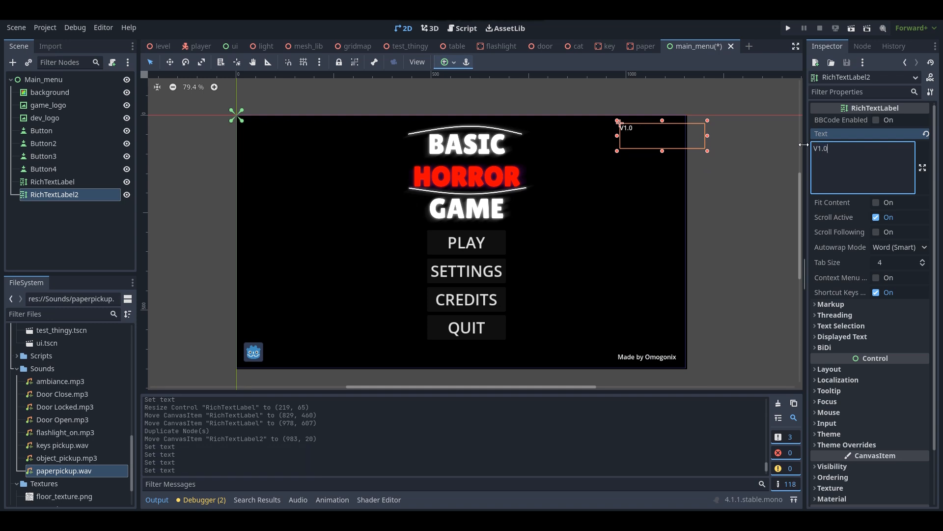
pyautogui.click(619, 140)
pyautogui.moveTo(619, 140); pyautogui.dragTo(687, 118)
pyautogui.click(703, 166)
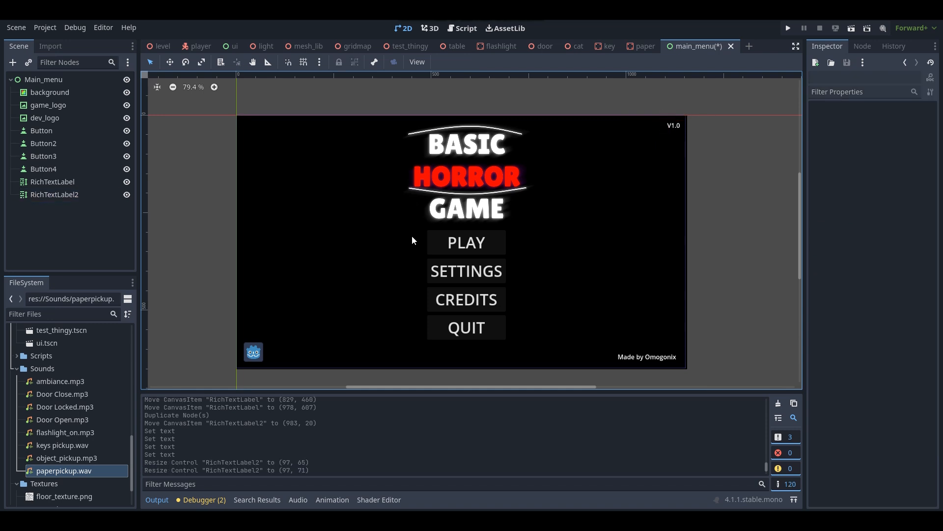
pyautogui.scroll(2, 551, 212)
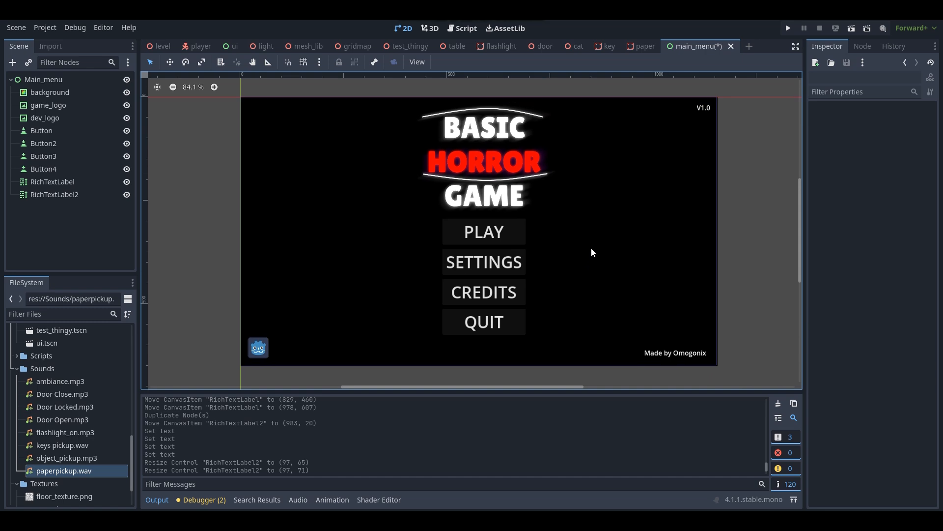
pyautogui.click(503, 270)
pyautogui.click(497, 295)
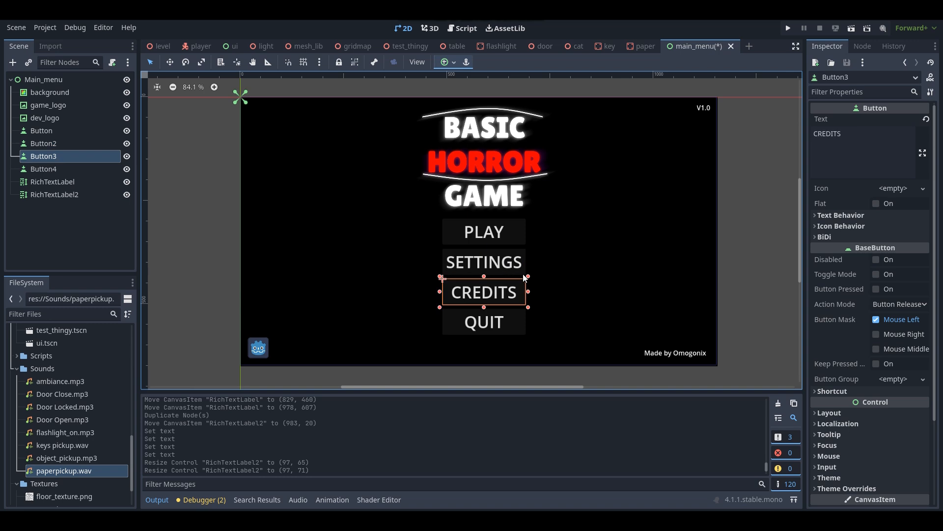
pyautogui.click(511, 235)
pyautogui.click(488, 324)
pyautogui.click(563, 273)
# Save the scene and attach a new GDScript to the Main_menu node at res://Scripts/main_menu.gd
pyautogui.hotkey('ctrl', 's')
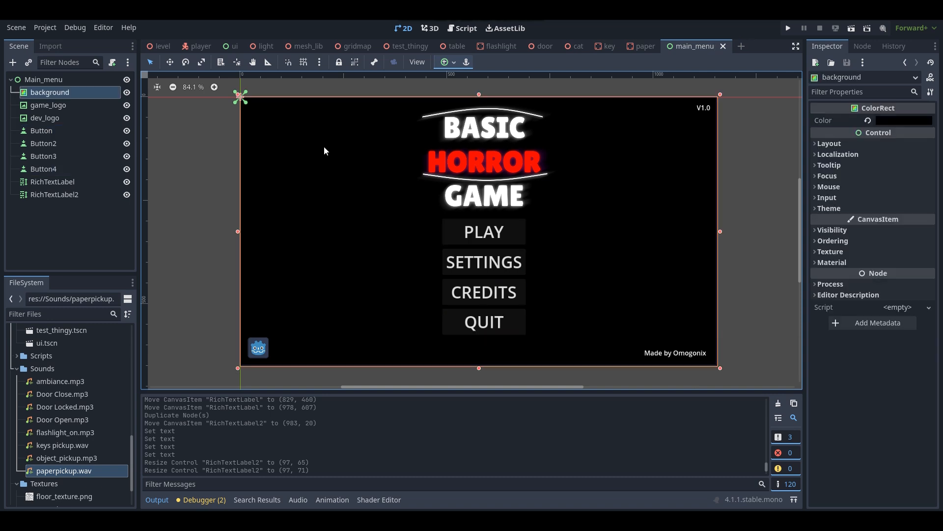
pyautogui.click(34, 80)
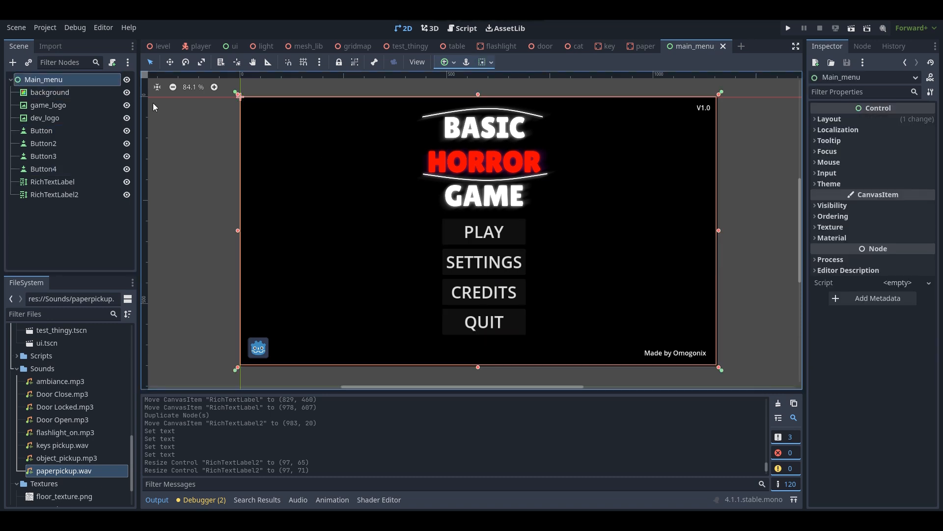
pyautogui.click(898, 283)
pyautogui.click(895, 297)
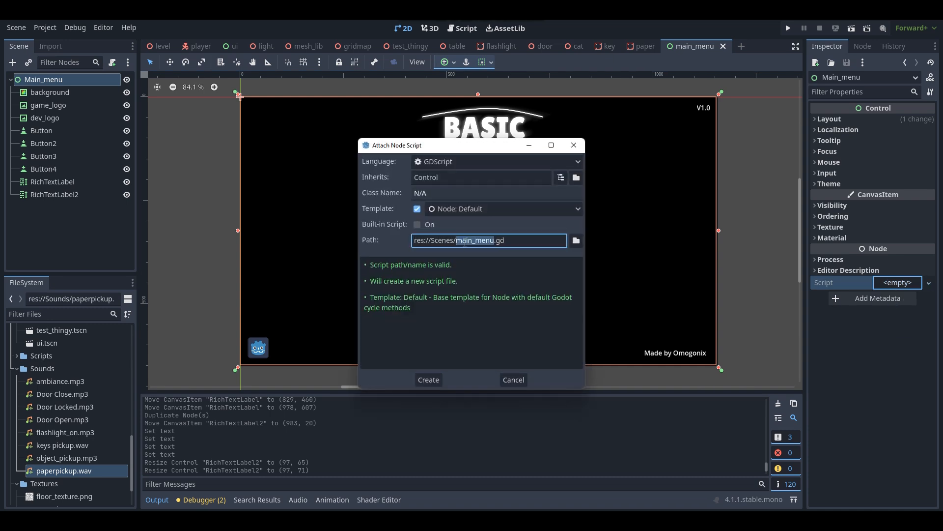
pyautogui.moveTo(455, 240); pyautogui.dragTo(438, 238)
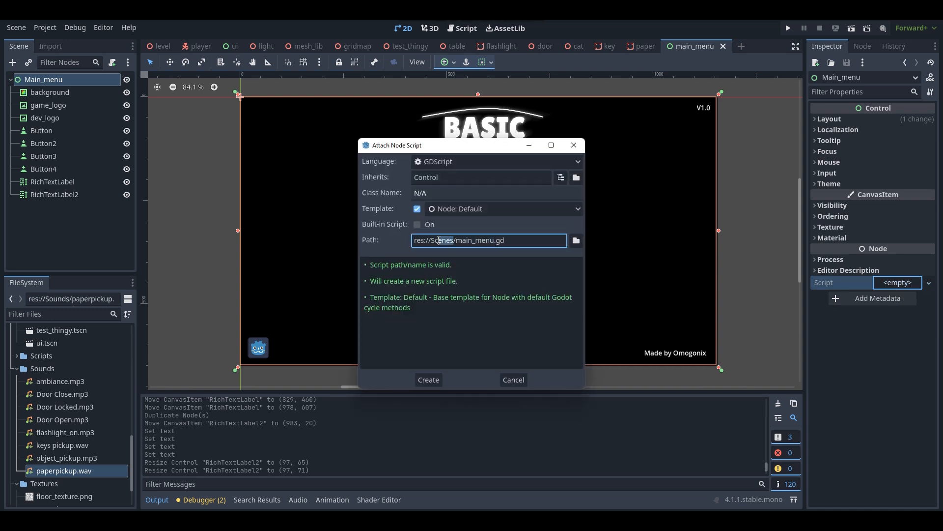
pyautogui.write('ripts')
pyautogui.click(423, 380)
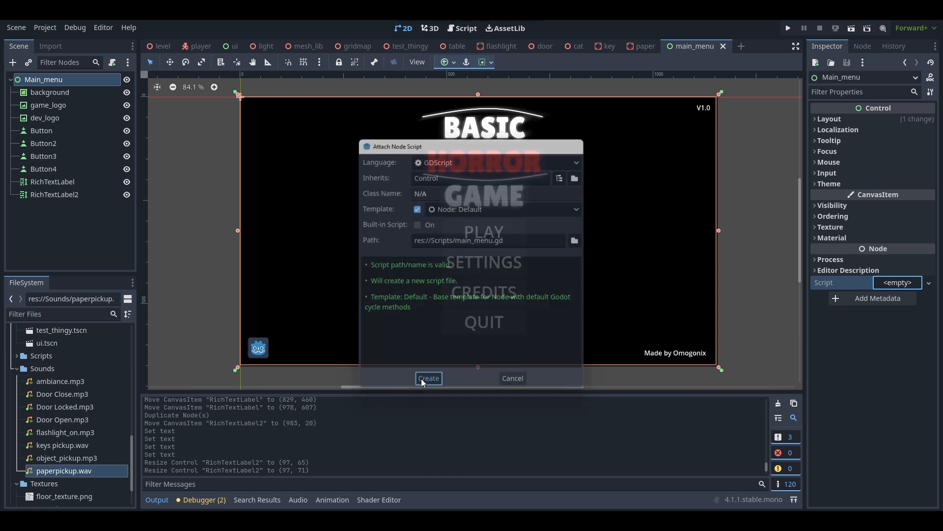
# Replace the script's template functions with a play() function that calls get_tree().change_scene_to_file("res://Scenes/level.tscn")
pyautogui.moveTo(359, 188); pyautogui.dragTo(258, 104)
pyautogui.press('BackSpace')
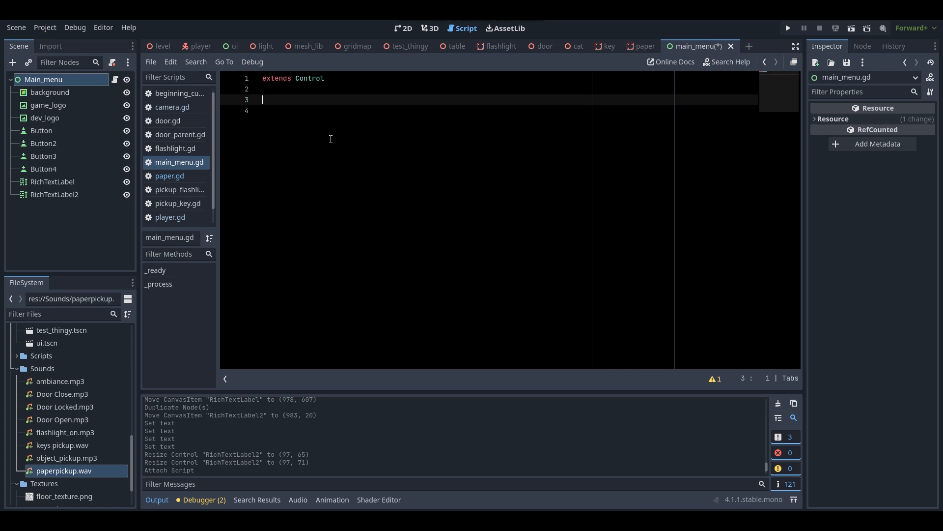
pyautogui.write('func play():')
pyautogui.press('Return')
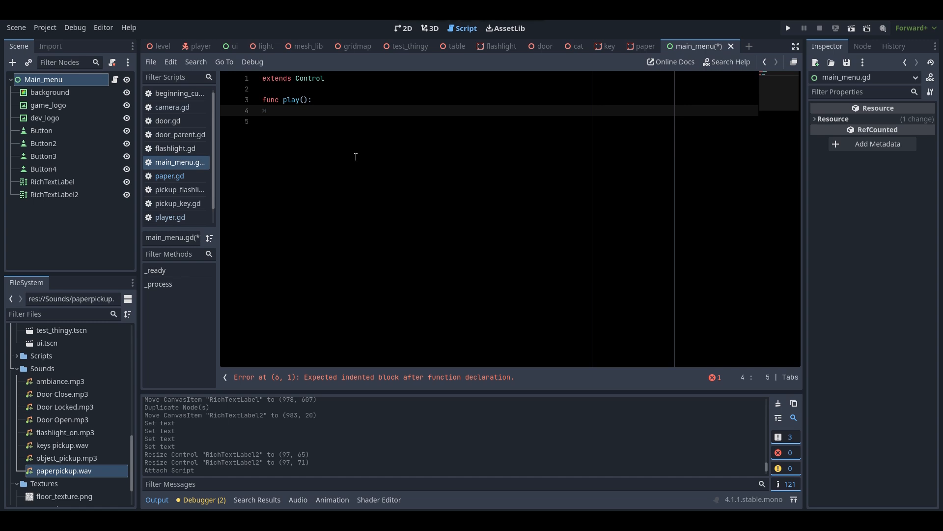
pyautogui.write('get_tree')
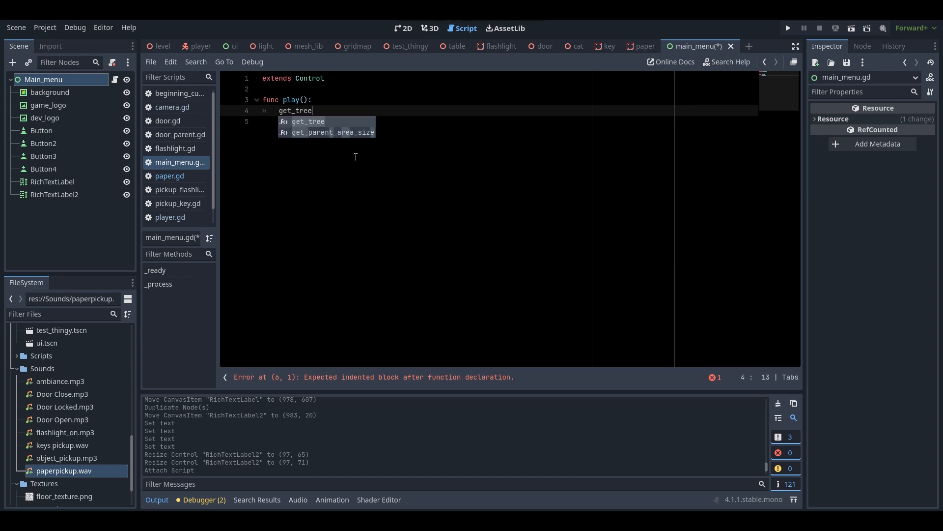
pyautogui.press('Return')
pyautogui.write('.change_')
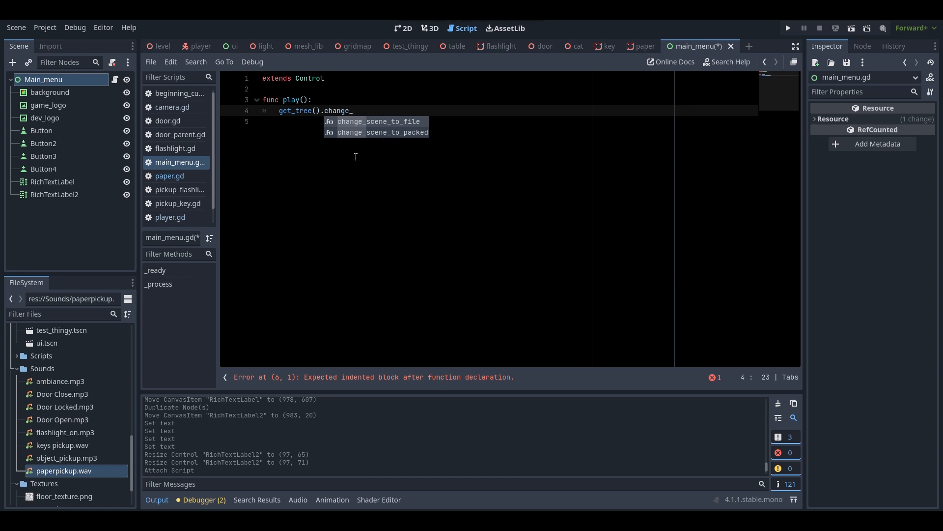
pyautogui.press('Return')
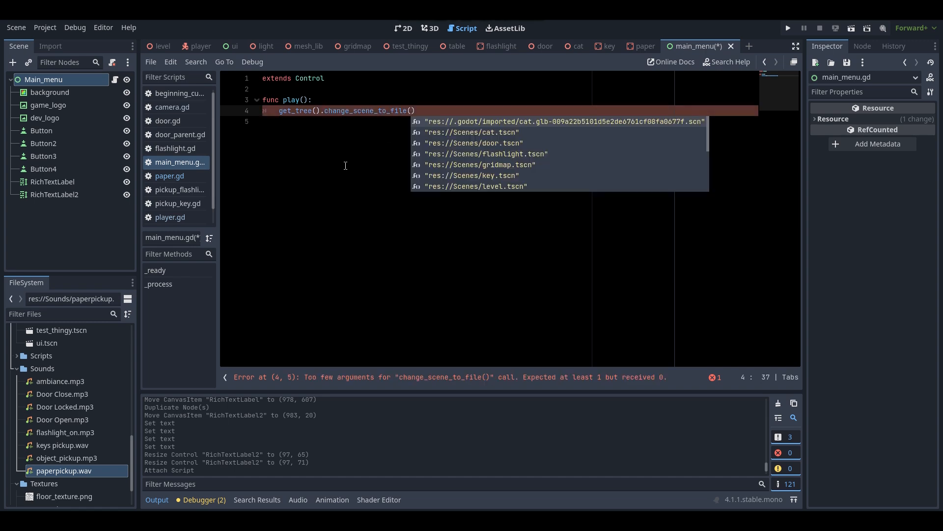
pyautogui.doubleClick(472, 186)
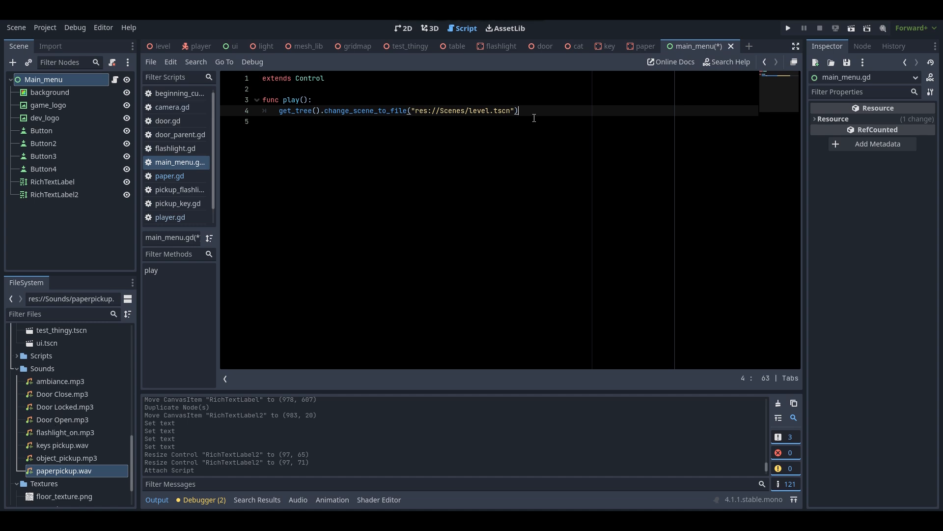
# Add and save a quit() function that calls get_tree().quit() below play(), and return to the 2D view
pyautogui.press('Return')
pyautogui.press('Return')
pyautogui.write('func quit():')
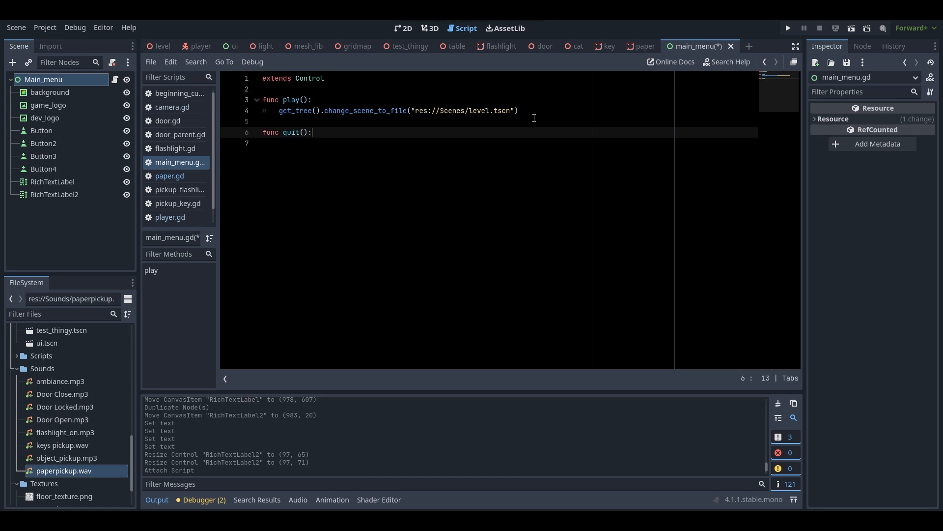
pyautogui.press('Return')
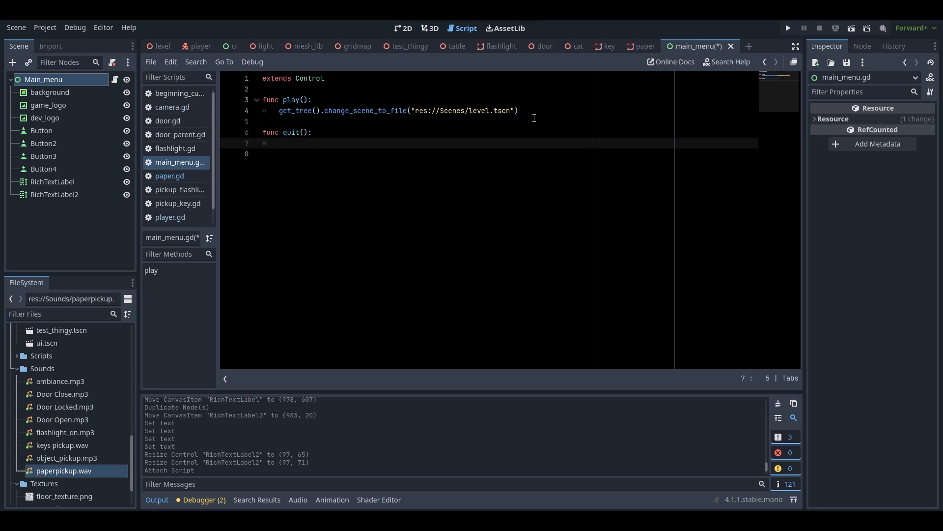
pyautogui.write('get_')
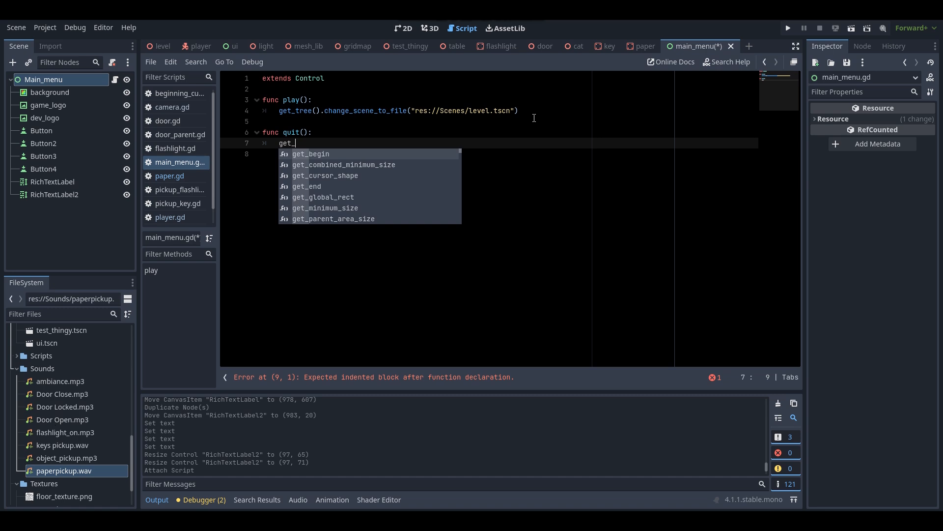
pyautogui.write('tree')
pyautogui.press('Return')
pyautogui.write('.q')
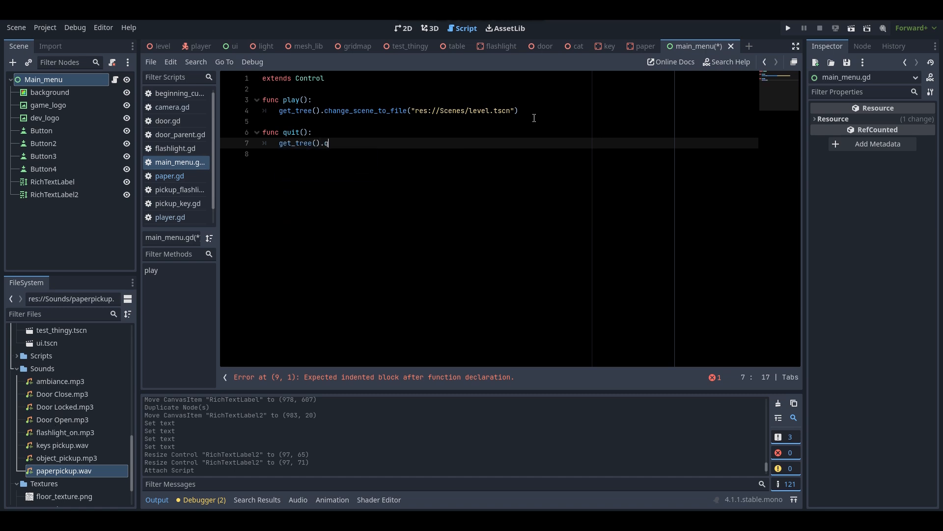
pyautogui.write('uit()')
pyautogui.hotkey('ctrl', 's')
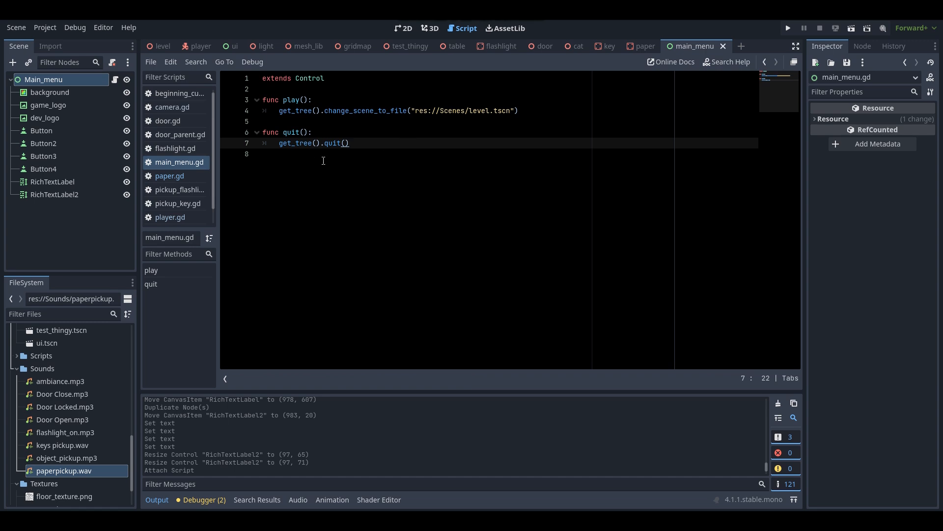
pyautogui.click(403, 29)
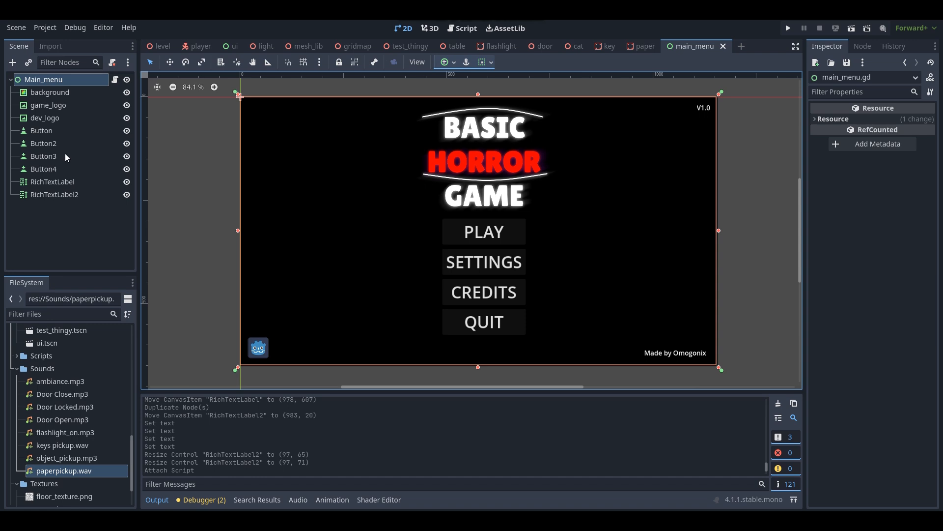
# Connect the PLAY button's pressed() signal to the play method on Main_menu
pyautogui.click(66, 131)
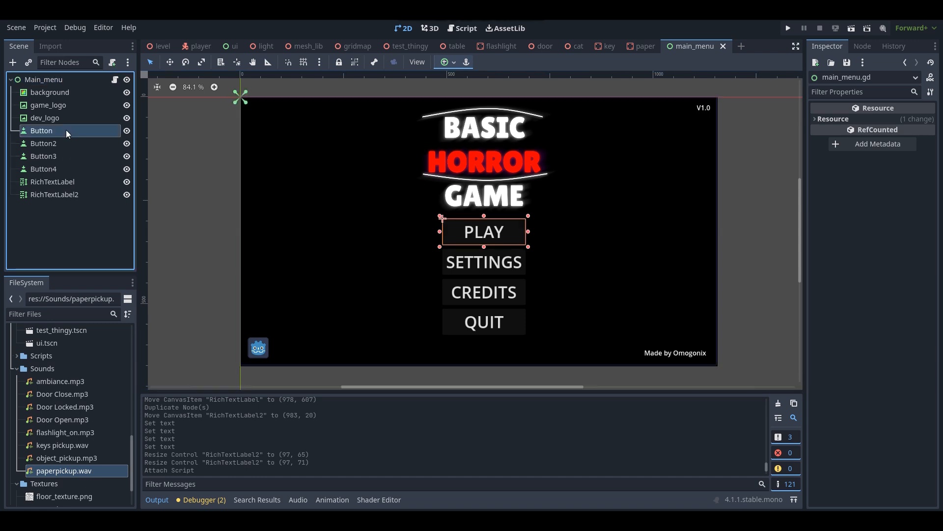
pyautogui.click(863, 48)
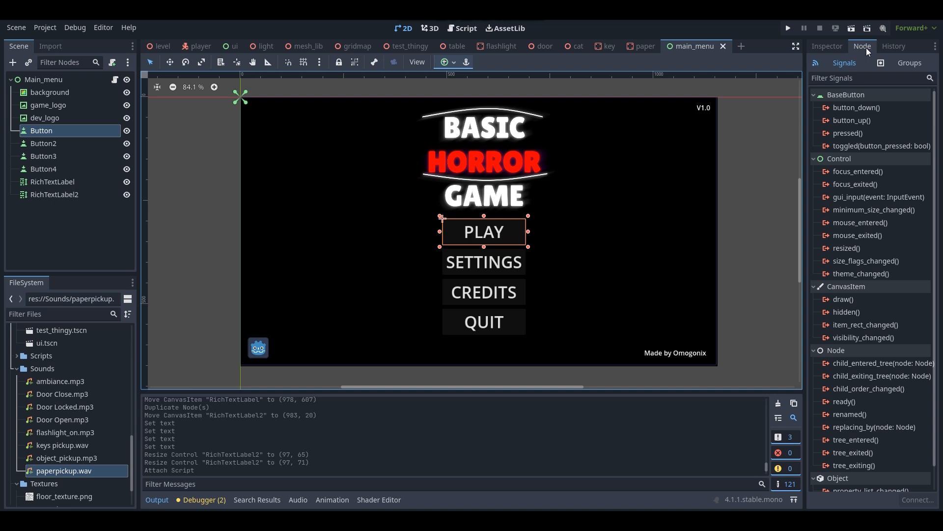
pyautogui.click(850, 131)
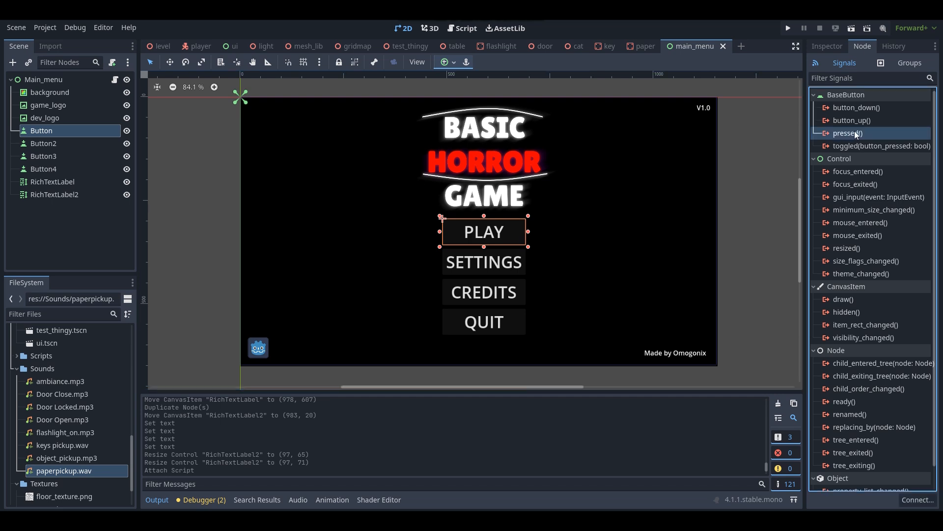
pyautogui.rightClick(854, 131)
pyautogui.click(868, 137)
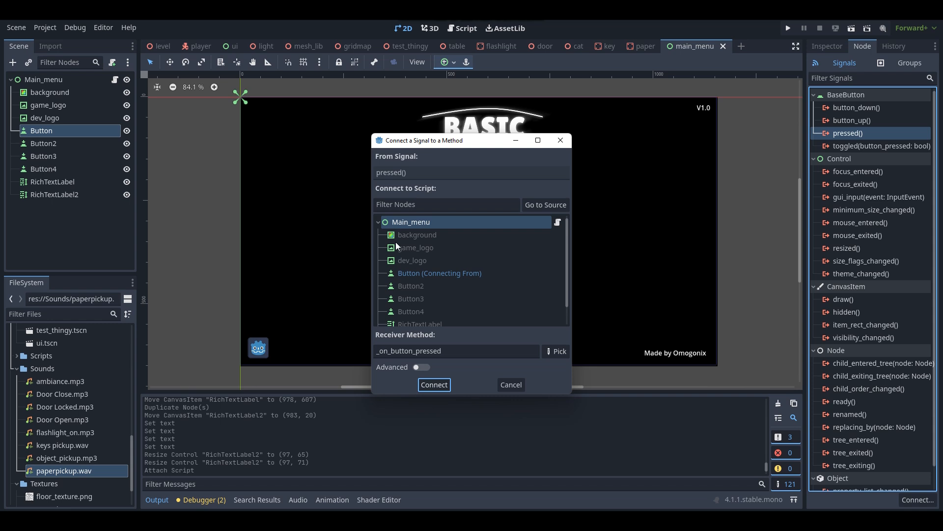
pyautogui.moveTo(455, 351); pyautogui.dragTo(351, 350)
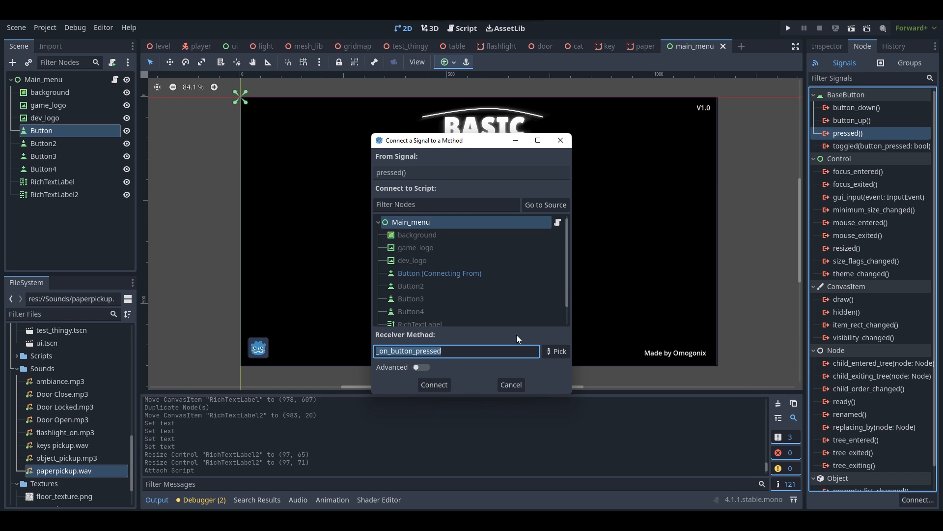
pyautogui.write('play')
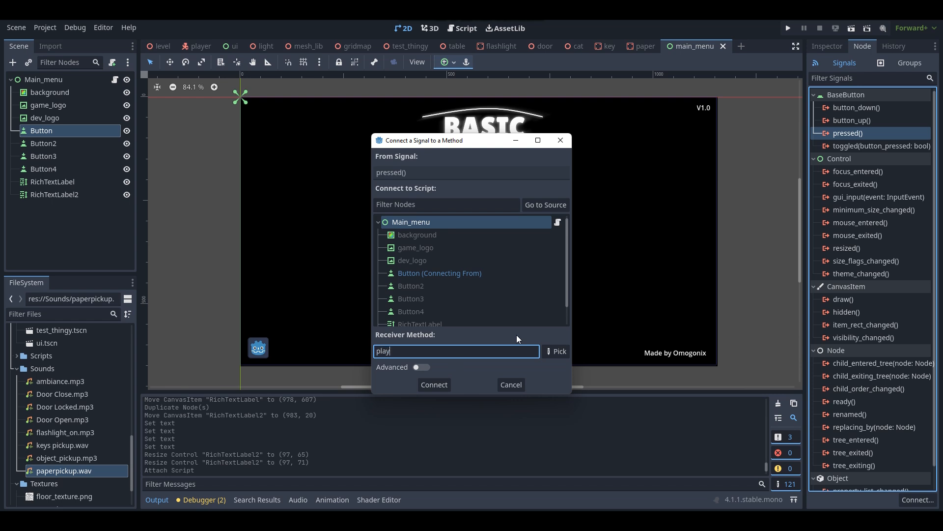
pyautogui.click(443, 388)
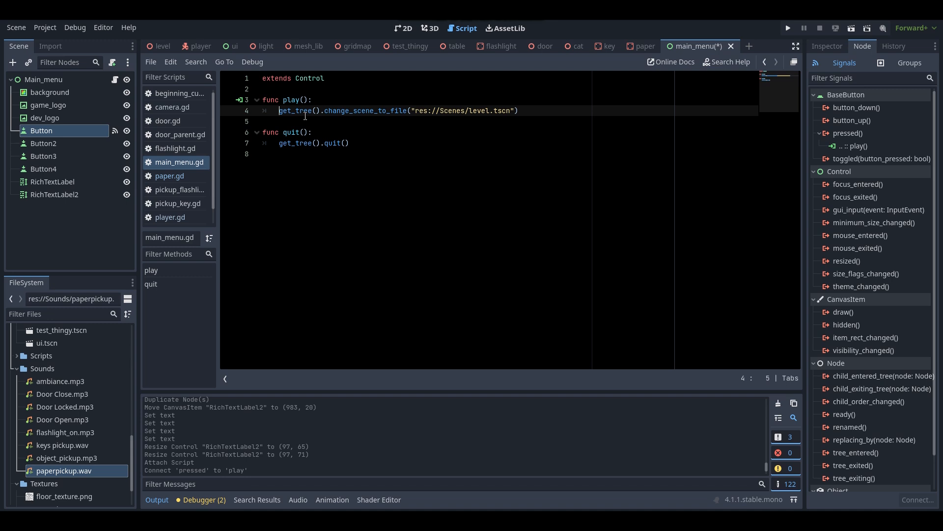
# Connect the QUIT button's pressed() signal to Main_menu's quit method, save the scene and return to the 2D view
pyautogui.click(402, 28)
pyautogui.click(62, 163)
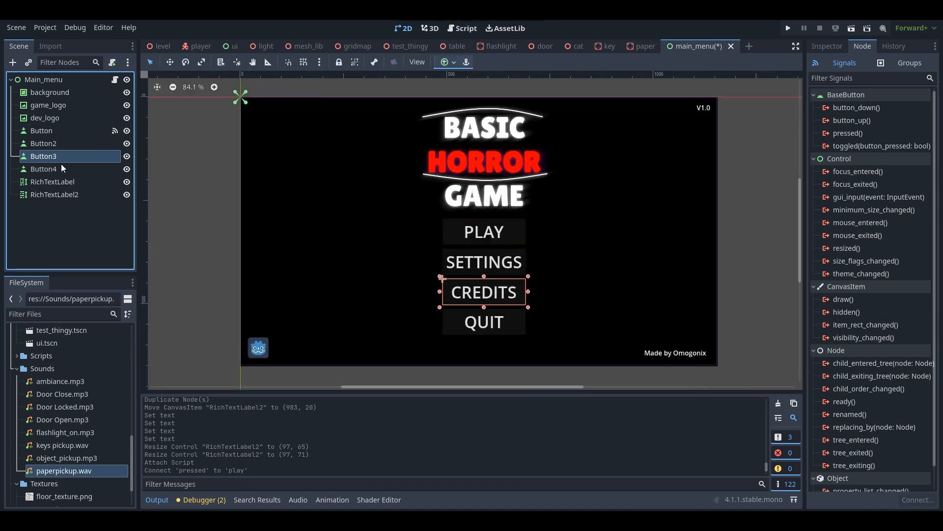
pyautogui.click(54, 169)
pyautogui.click(861, 133)
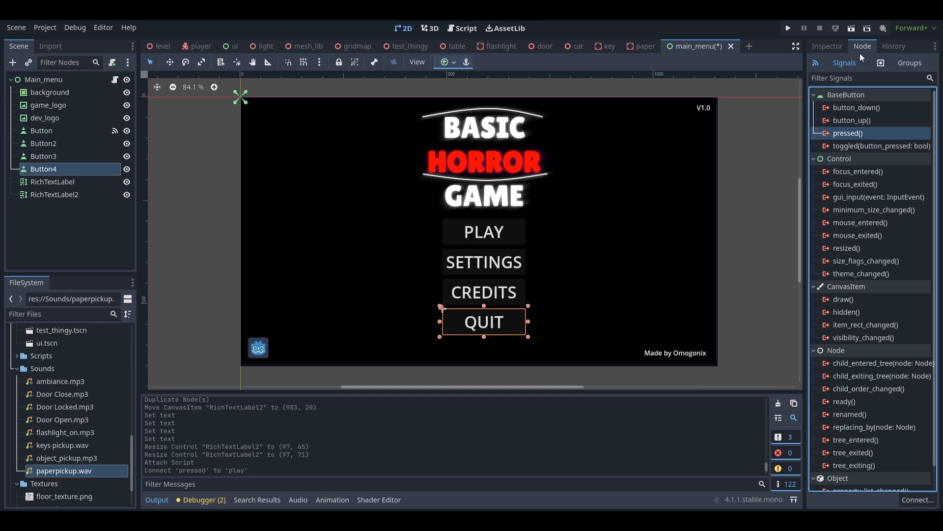
pyautogui.doubleClick(844, 132)
pyautogui.moveTo(458, 353); pyautogui.dragTo(328, 351)
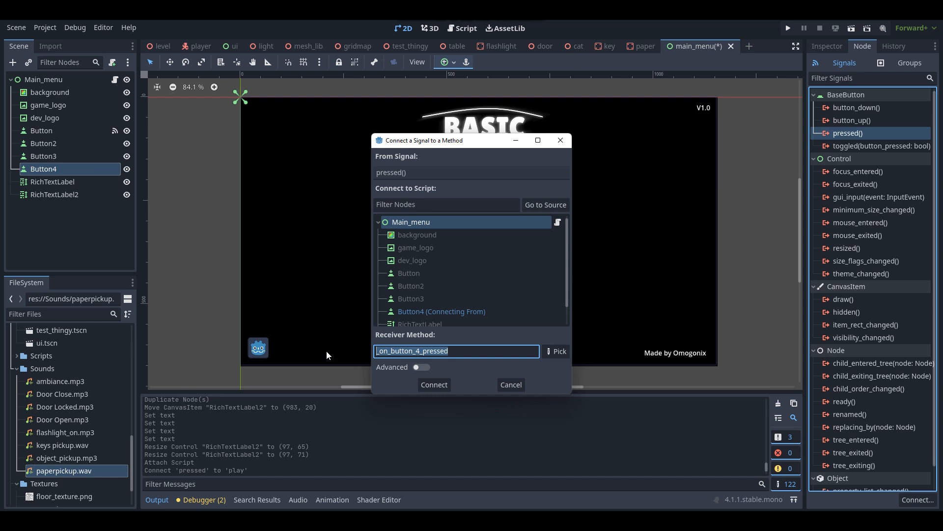
pyautogui.write('quit')
pyautogui.click(436, 384)
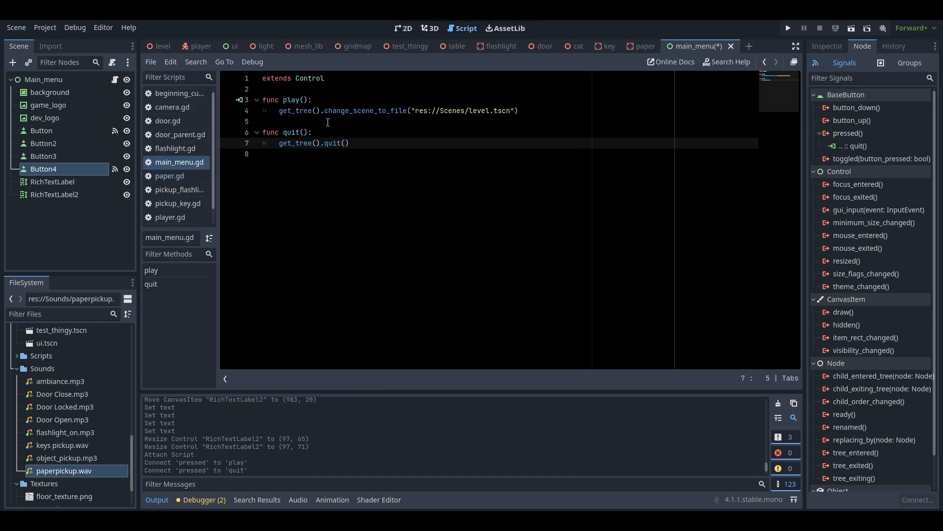
pyautogui.hotkey('ctrl', 's')
pyautogui.click(440, 157)
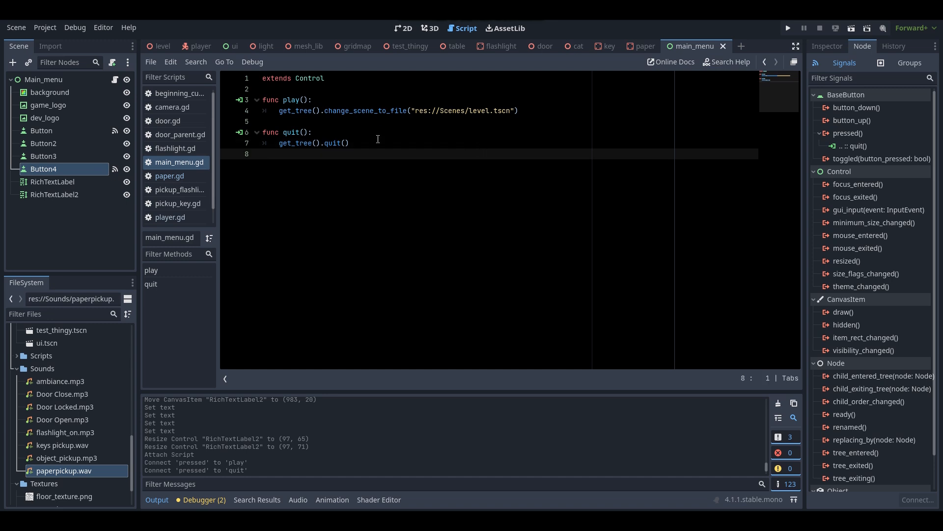
pyautogui.click(402, 29)
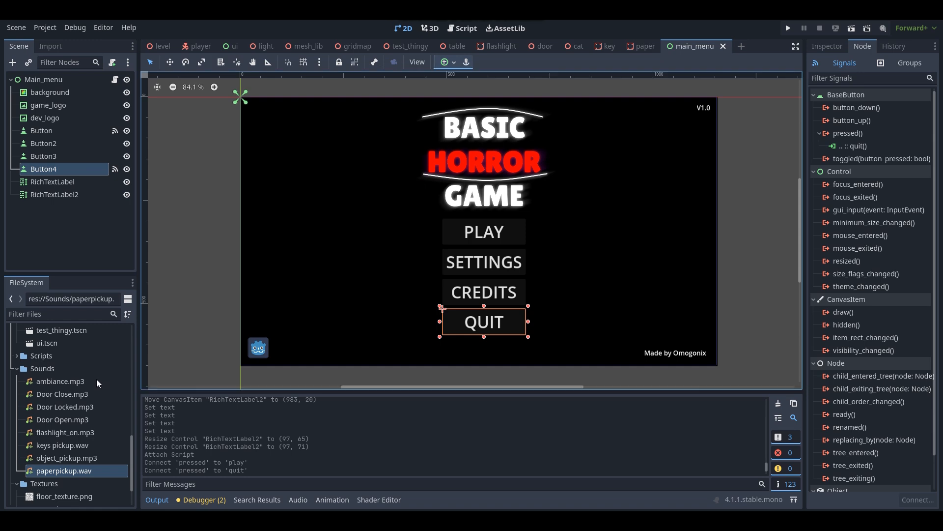
# Set main_menu.tscn in the Scenes folder as the project's main scene
pyautogui.scroll(3, 94, 380)
pyautogui.scroll(7, 90, 387)
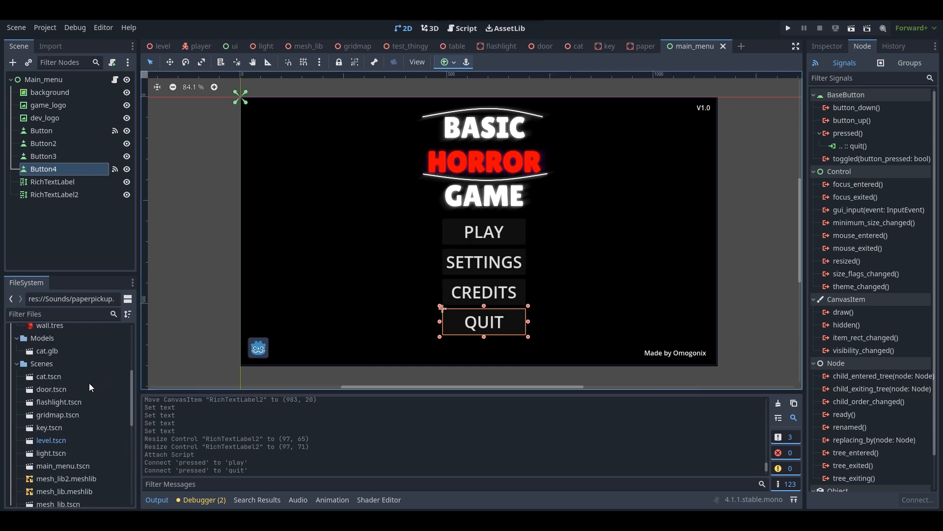
pyautogui.scroll(-3, 90, 388)
pyautogui.click(52, 373)
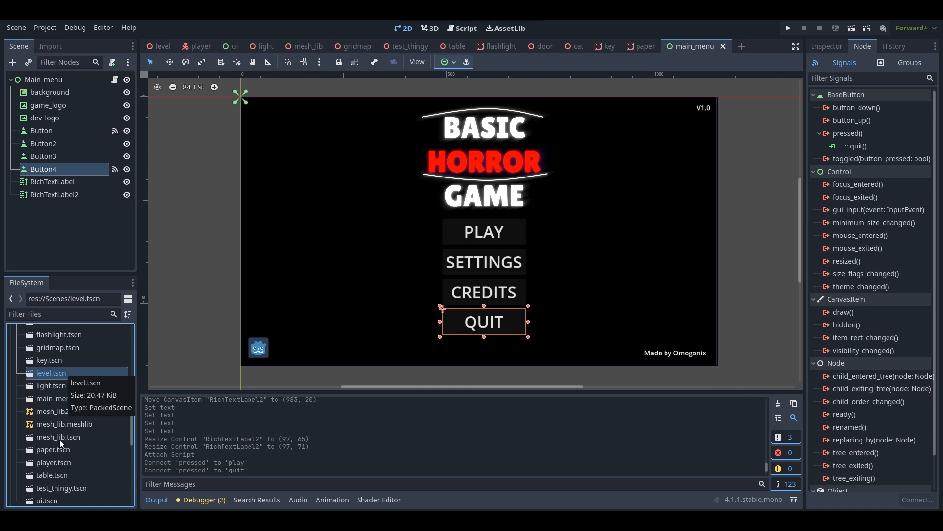
pyautogui.scroll(3, 62, 436)
pyautogui.scroll(-3, 63, 435)
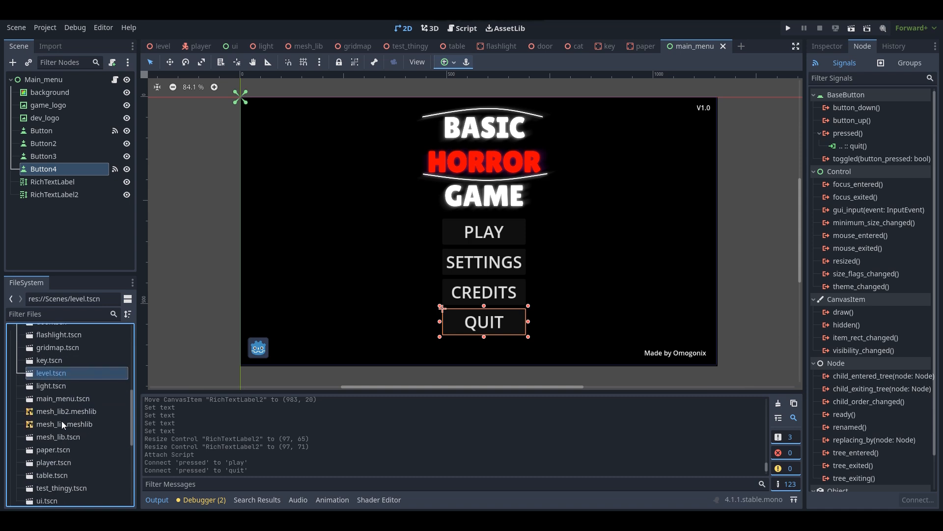
pyautogui.click(67, 400)
pyautogui.rightClick(65, 400)
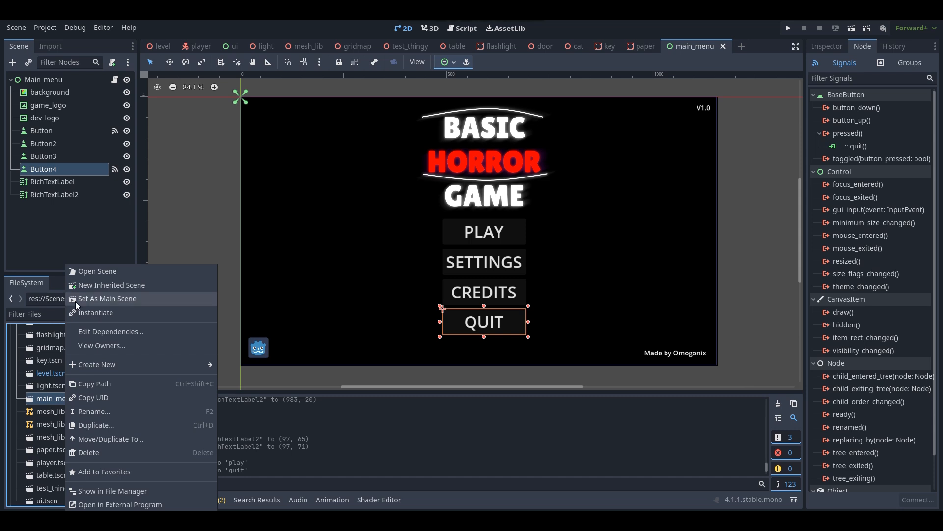
pyautogui.click(76, 300)
pyautogui.click(52, 381)
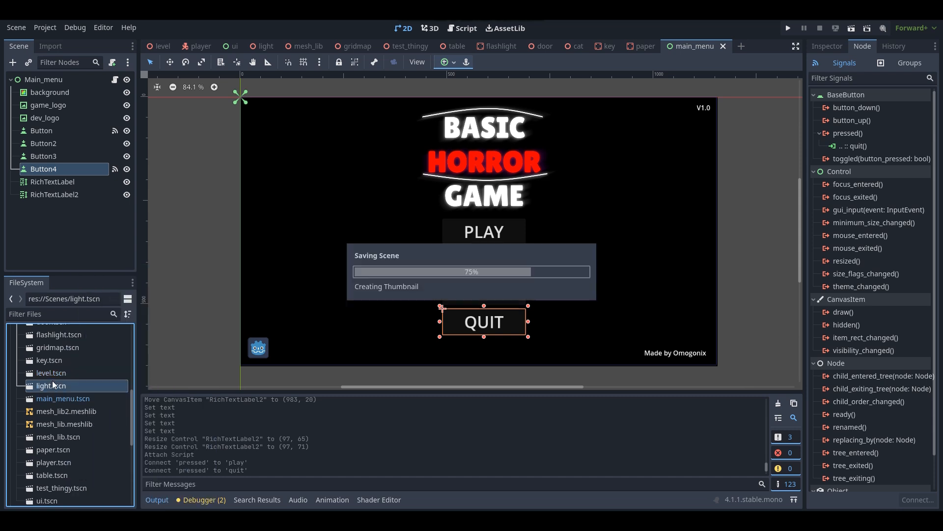
# Run the project and test that PLAY starts the level, walk forward briefly, and end the run
pyautogui.click(790, 29)
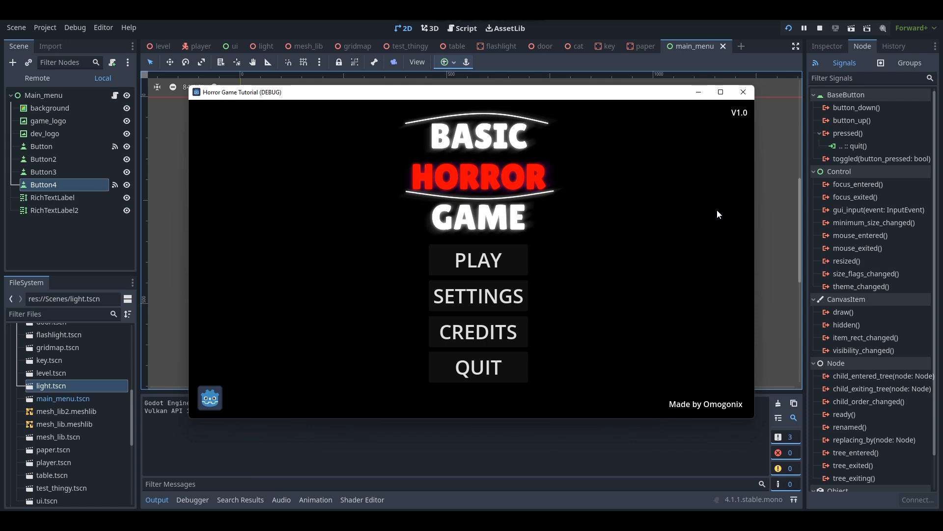
pyautogui.click(515, 258)
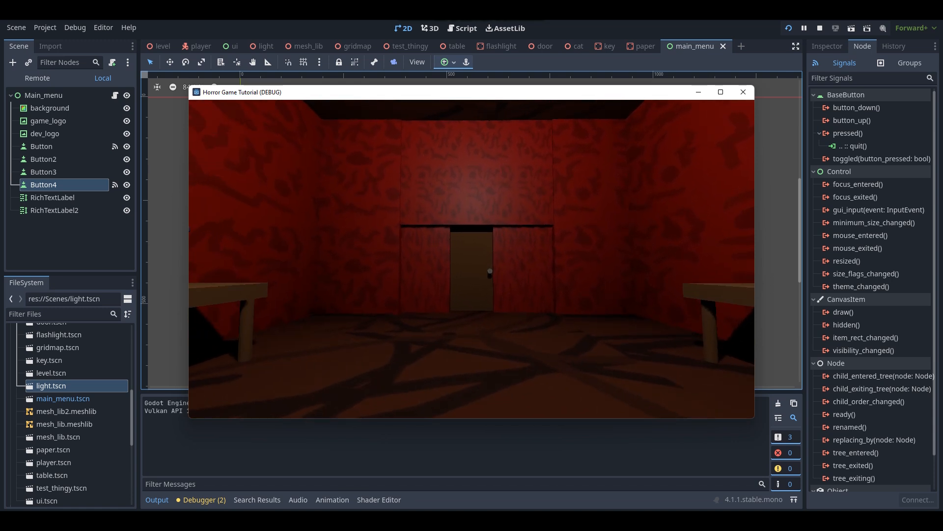
pyautogui.press('w')
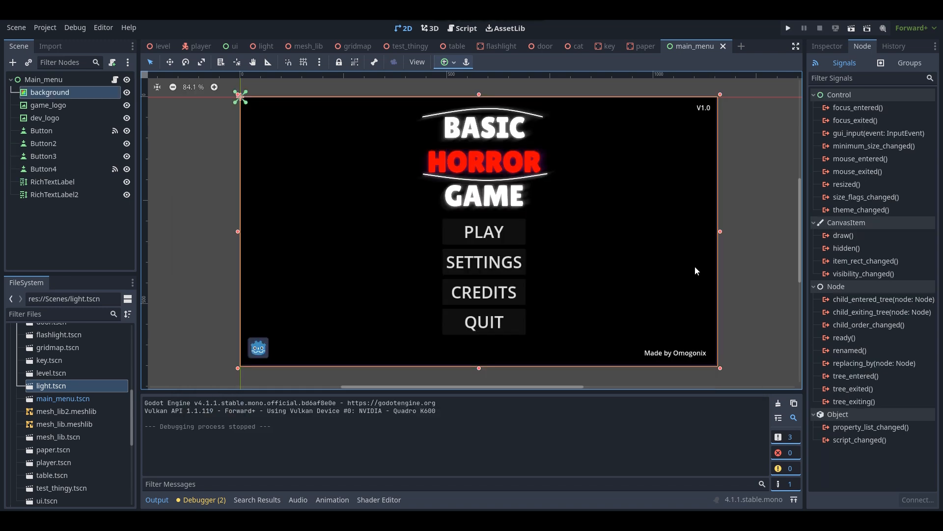
pyautogui.click(730, 221)
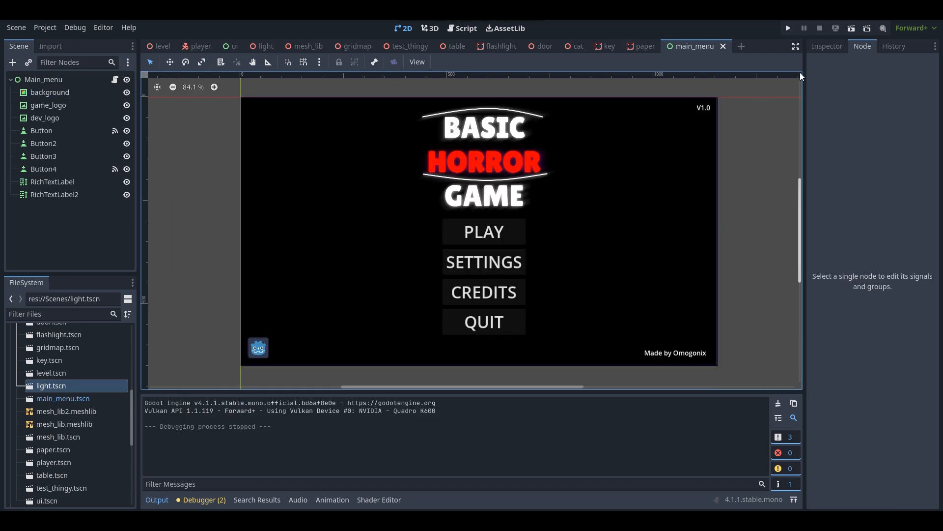
# Run the project again and test the QUIT button in the main menu
pyautogui.click(789, 29)
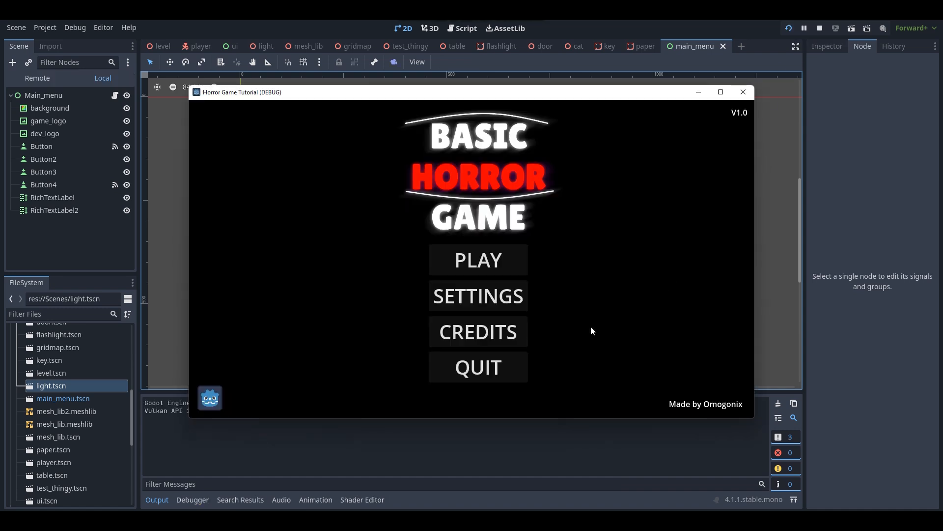
pyautogui.click(515, 378)
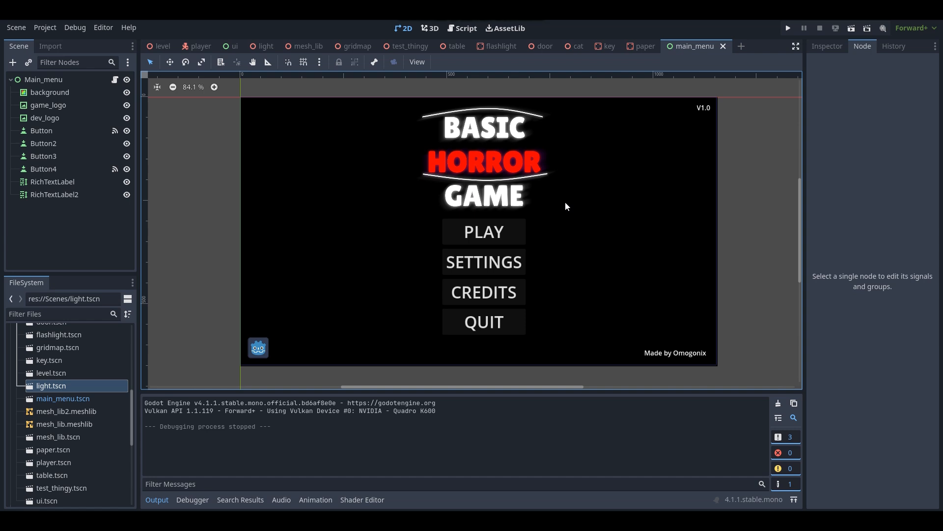